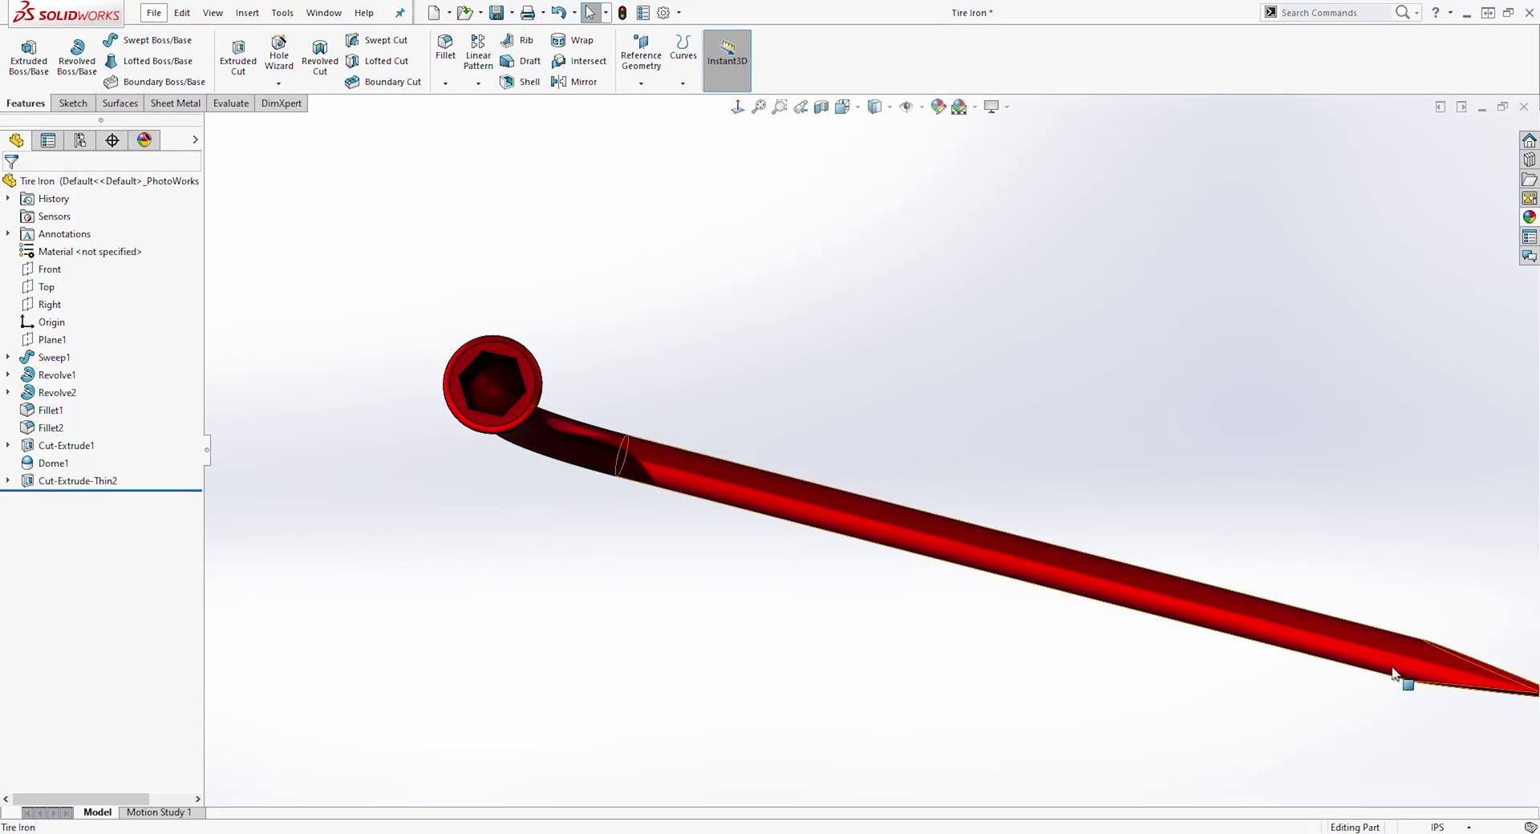
{"action": "middle_click_drag", "start_coordinate": [904, 287], "coordinate": [872, 498]}
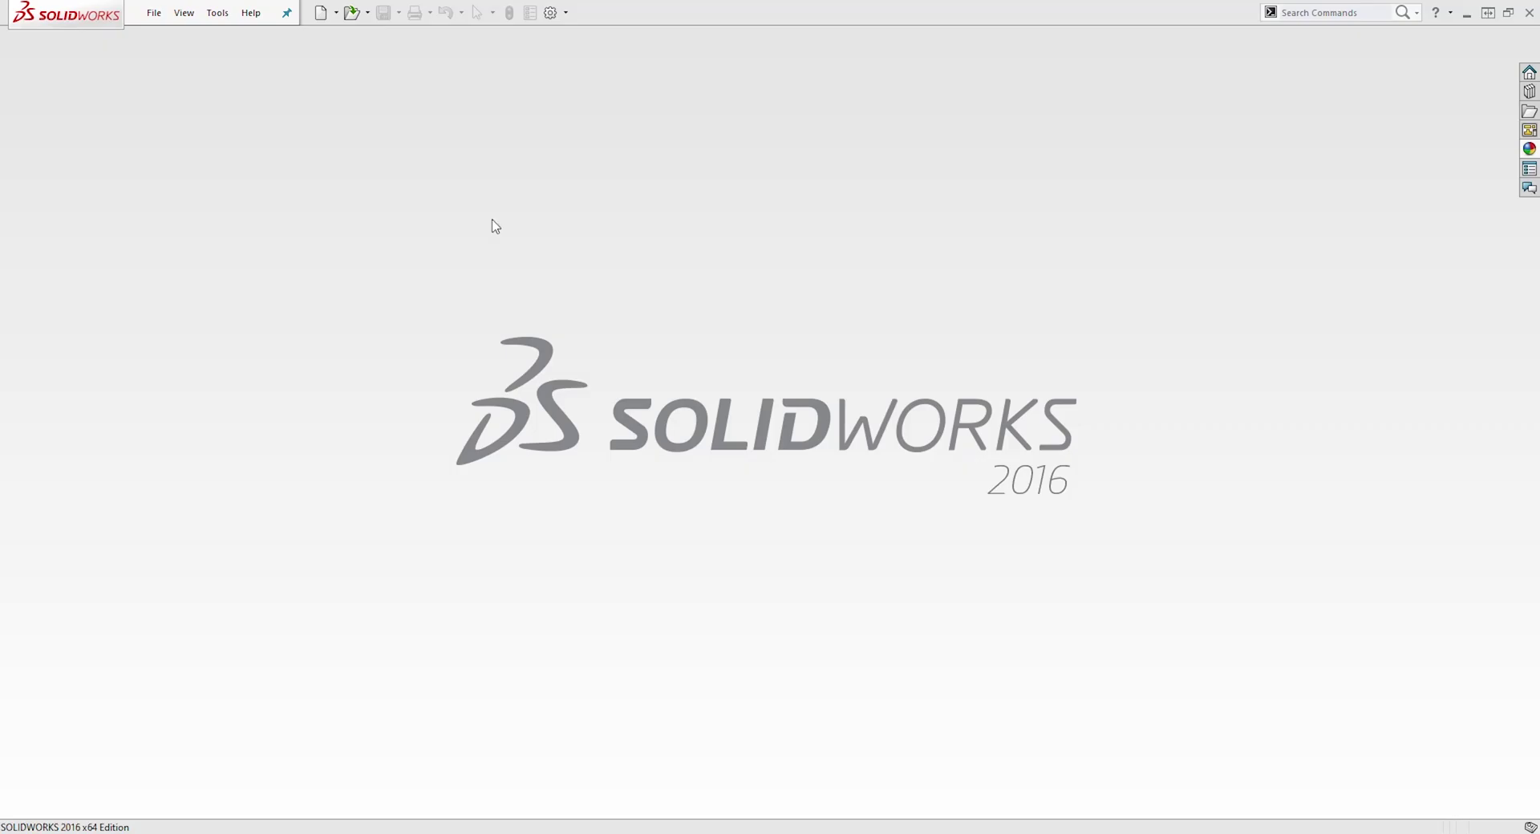
Step: Create a new part document and start a sketch on the Top plane
{"action": "left_click", "coordinate": [320, 13]}
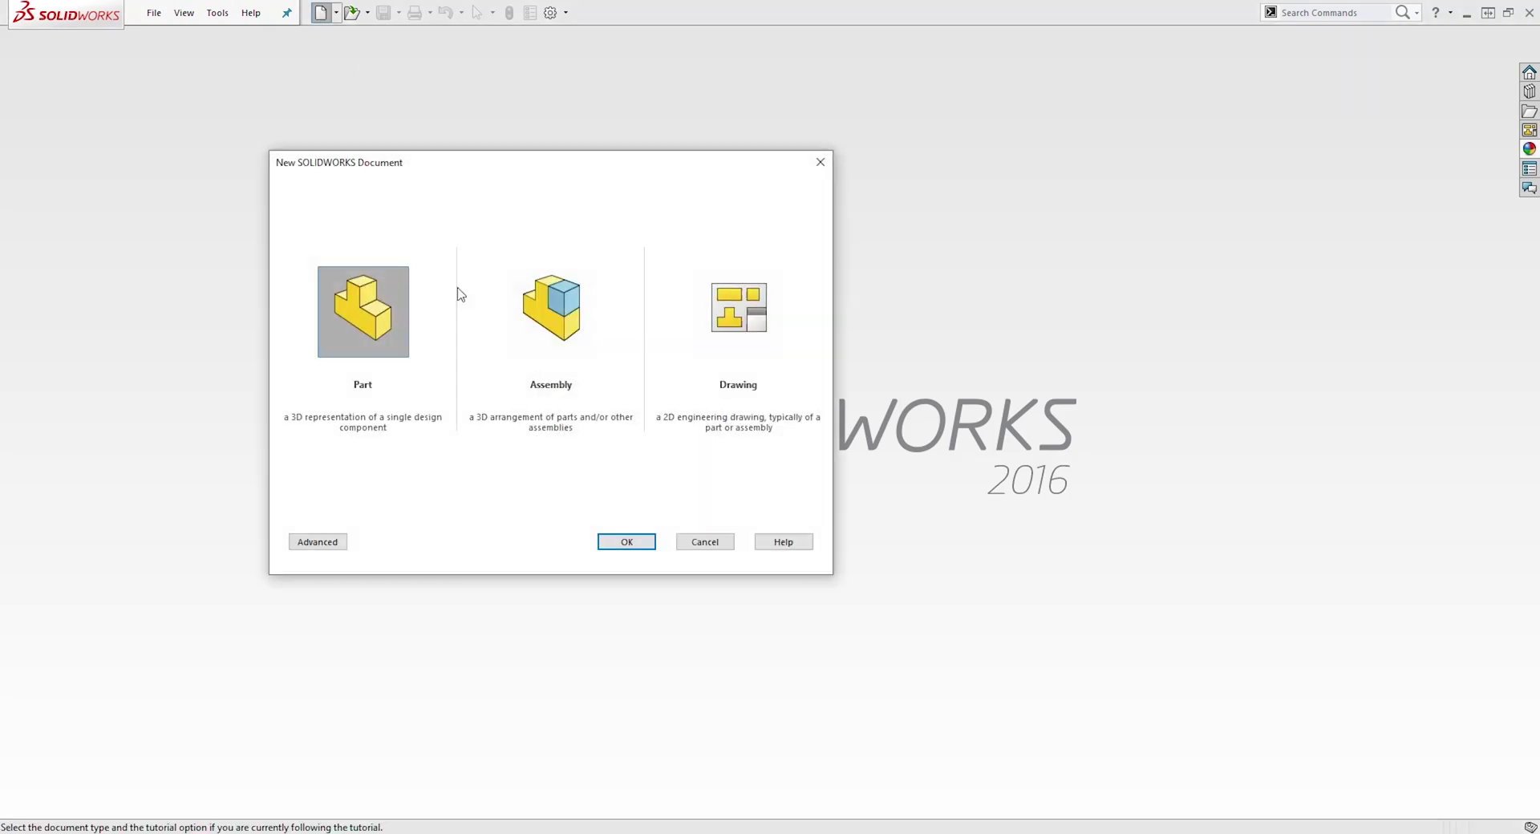
{"action": "left_click", "coordinate": [626, 543]}
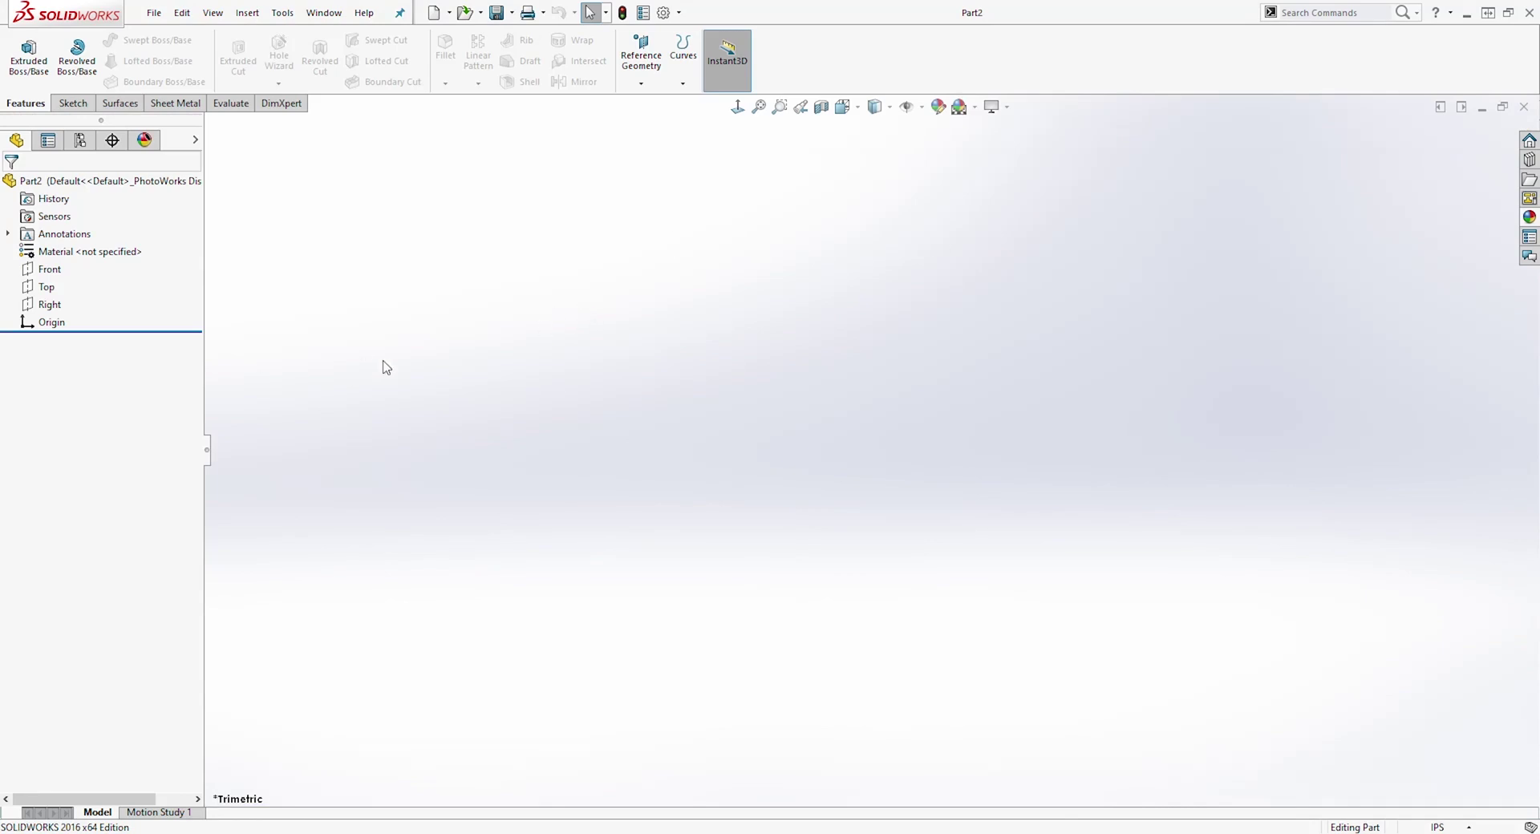
{"action": "left_click", "coordinate": [58, 288]}
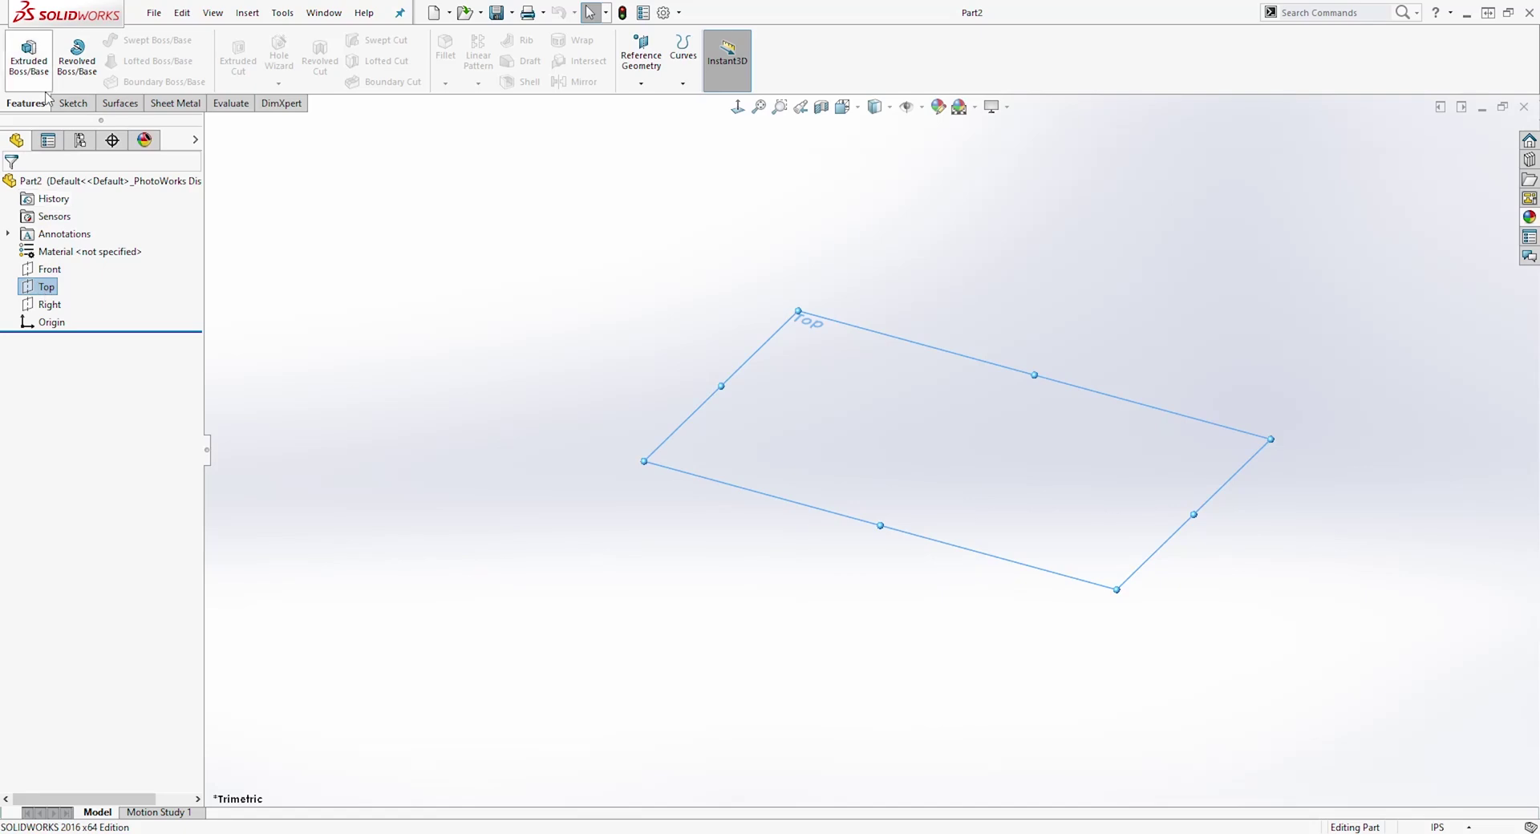
{"action": "left_click", "coordinate": [70, 106]}
{"action": "left_click", "coordinate": [23, 49]}
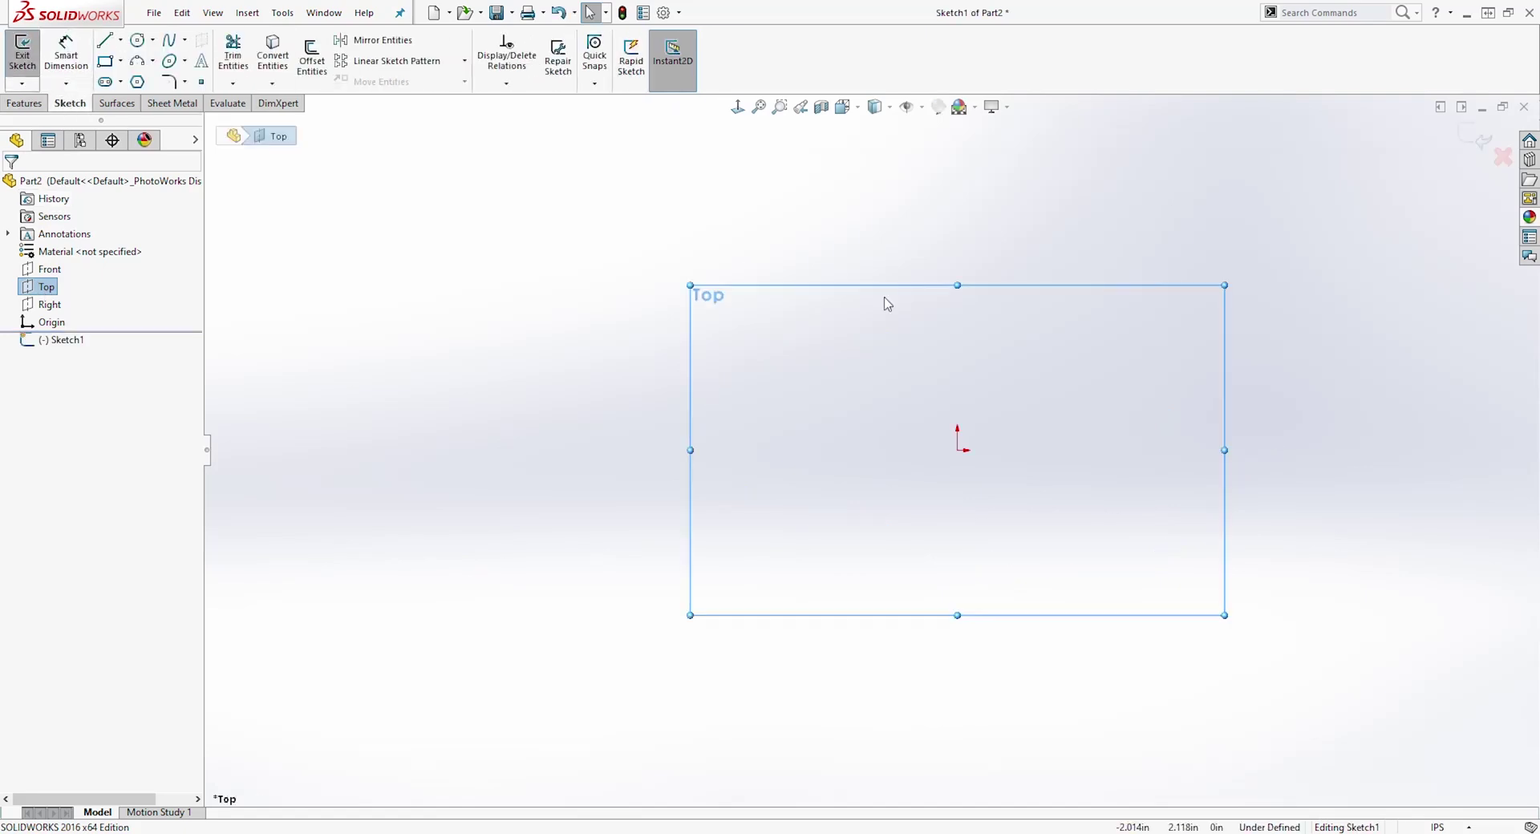
Step: Sketch a horizontal line about 5 in long, starting at the origin and running in the positive X direction
{"action": "left_click", "coordinate": [104, 40]}
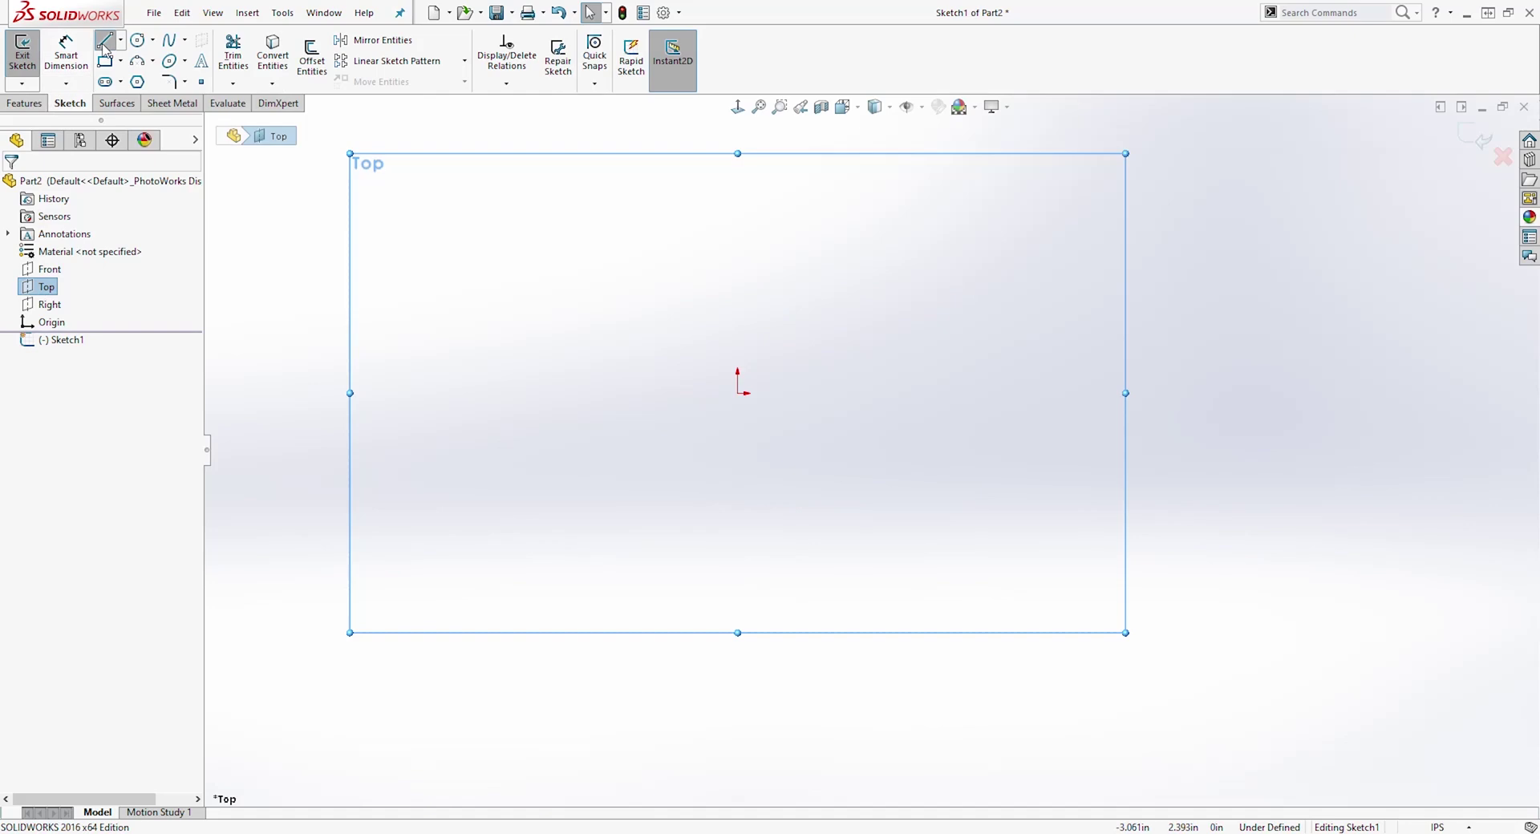
{"action": "left_click", "coordinate": [738, 393]}
{"action": "left_click", "coordinate": [1344, 393]}
{"action": "key", "text": "Escape"}
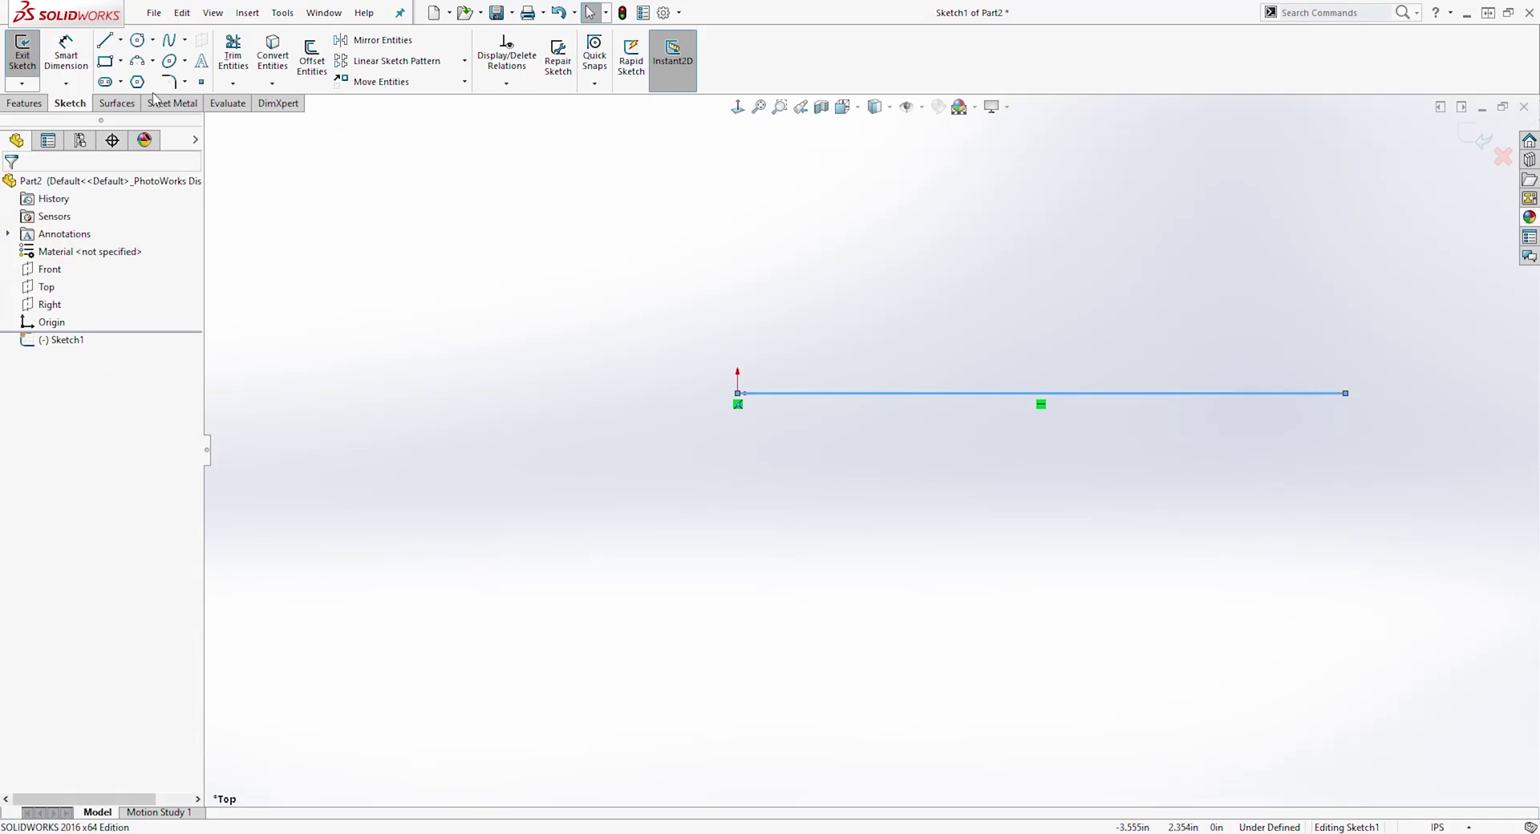
Step: Sketch a second line about 2.2 in long from the origin, slanting downward away from the horizontal line
{"action": "left_click", "coordinate": [105, 46]}
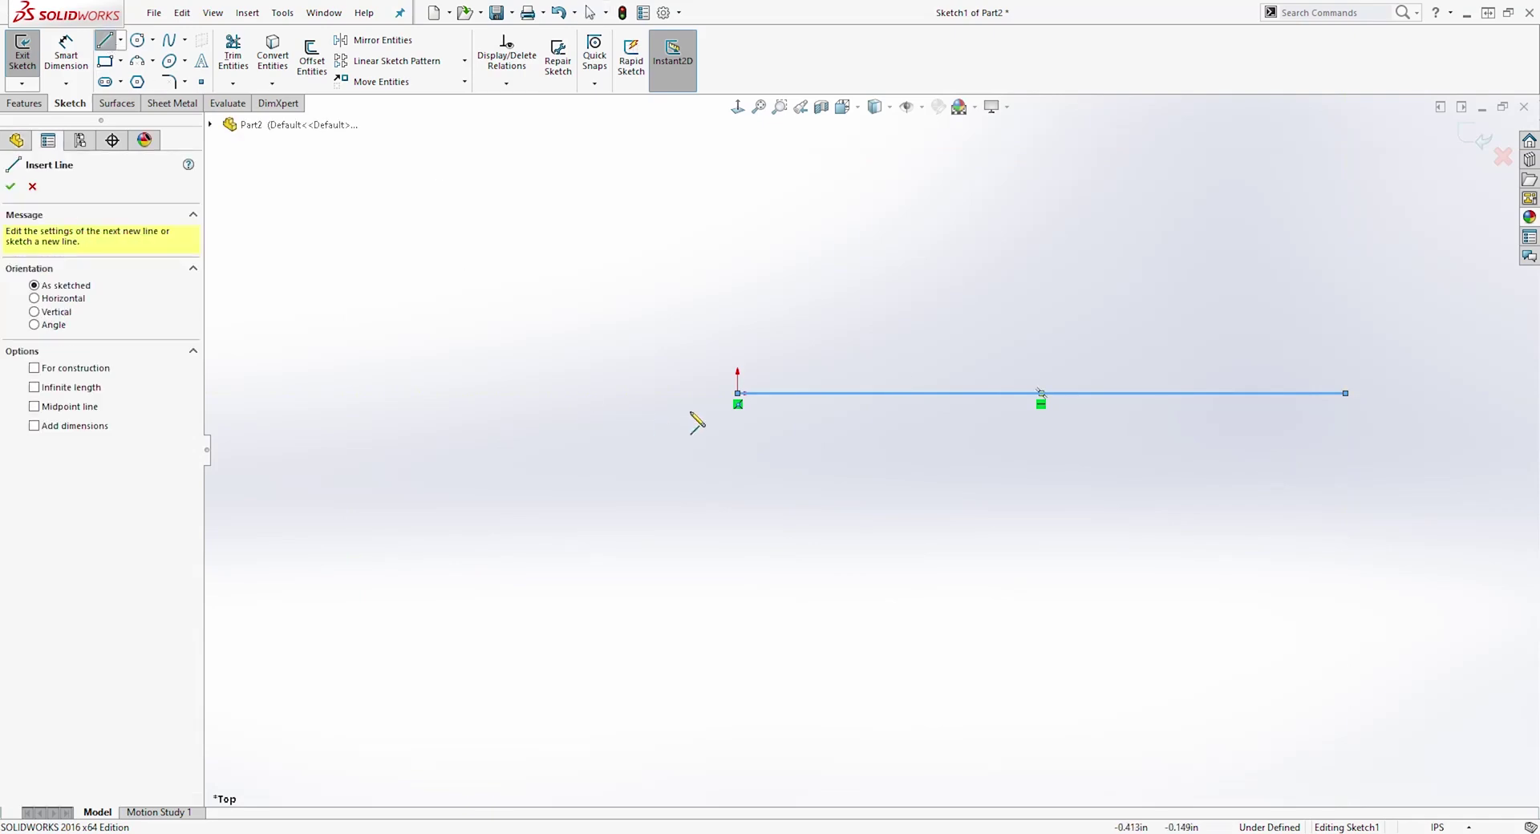
{"action": "left_click", "coordinate": [738, 395]}
{"action": "left_click", "coordinate": [617, 632]}
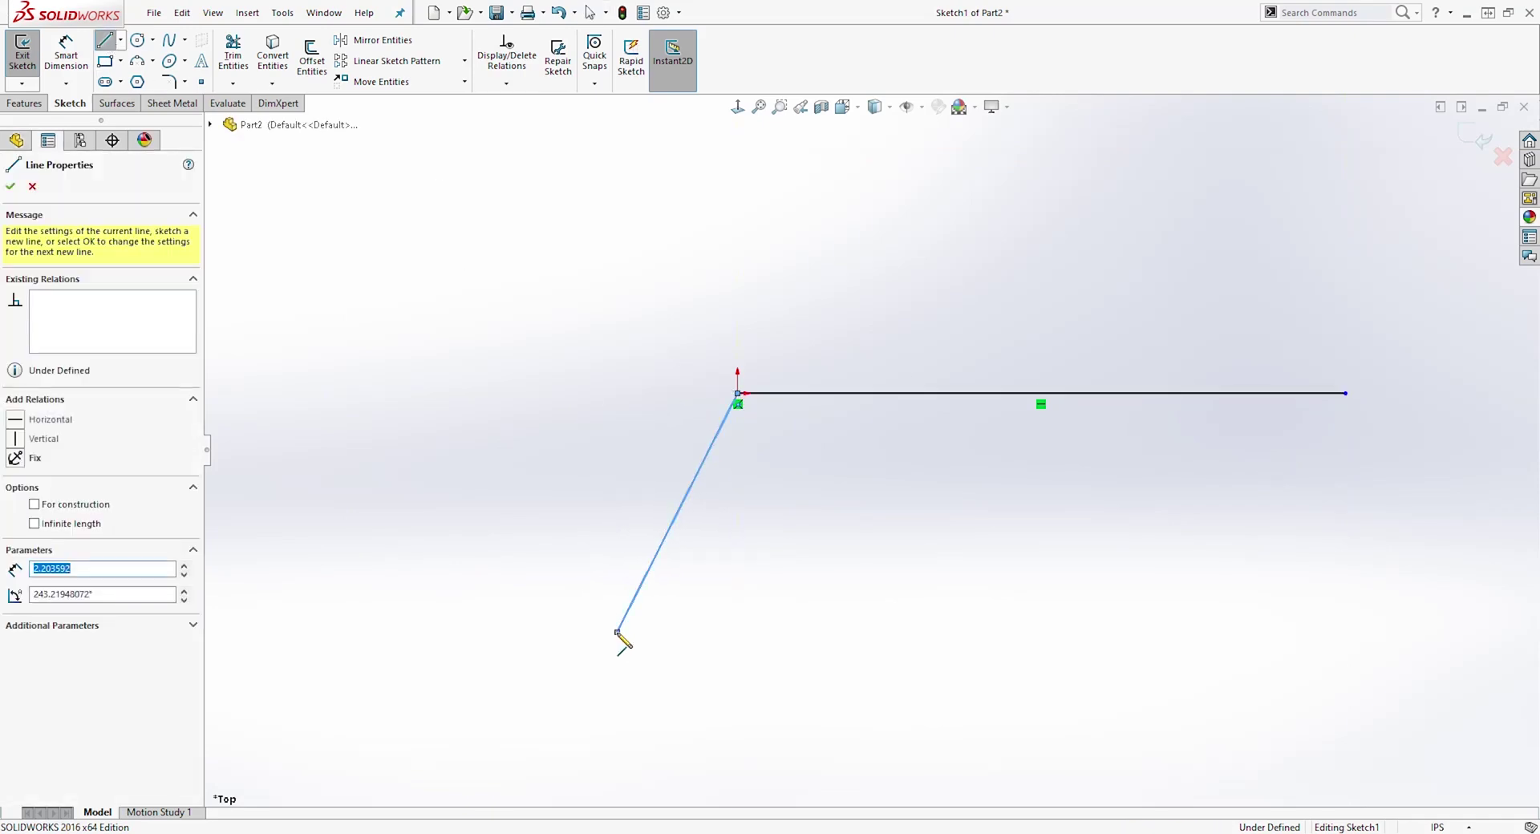
{"action": "key", "text": "Escape"}
Step: Dimension the angle between the horizontal line and the slanted line as 105 degrees
{"action": "left_click", "coordinate": [81, 48]}
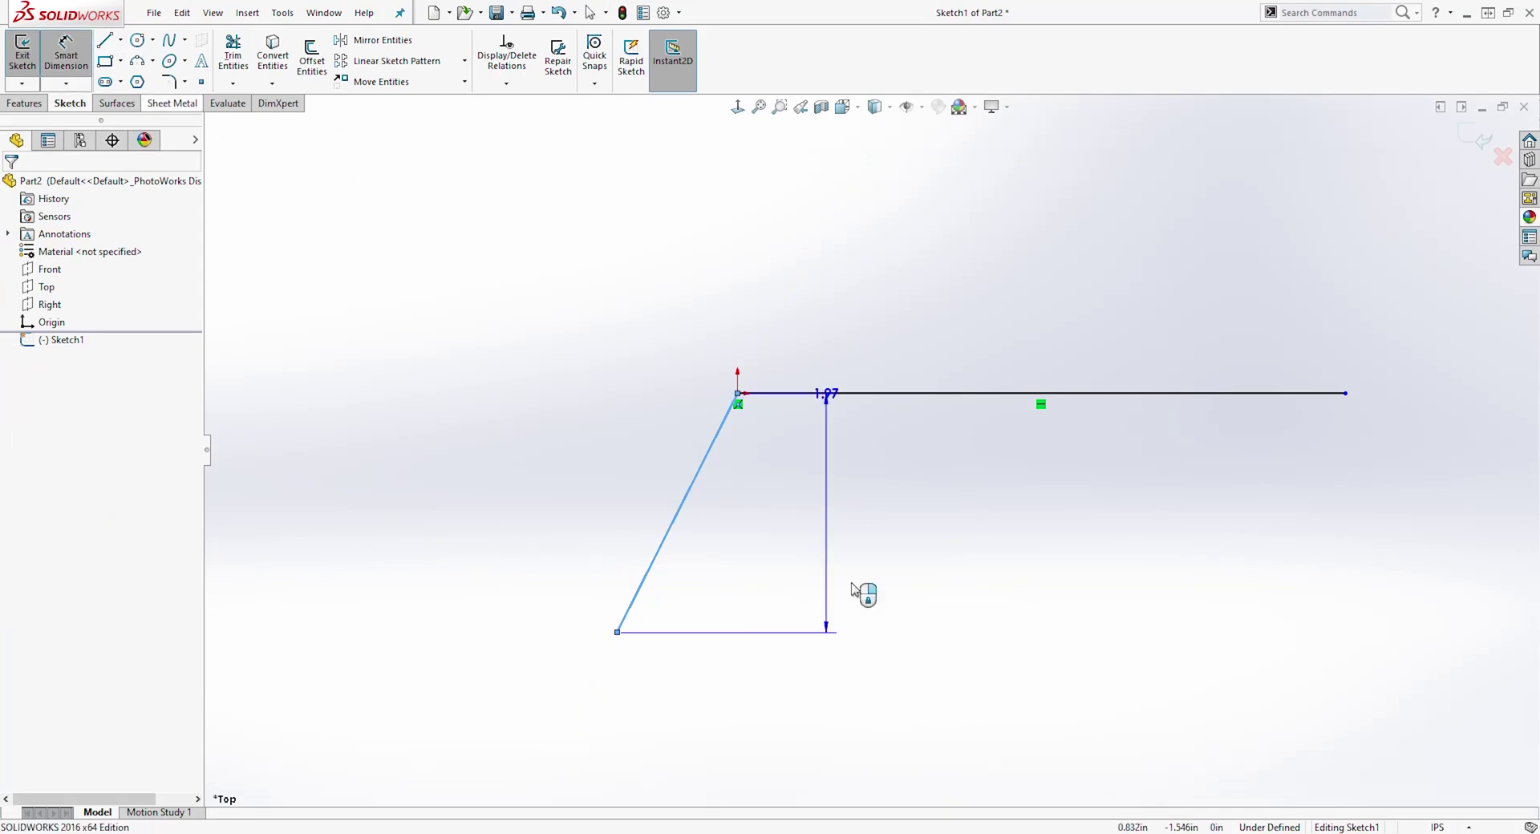
{"action": "key", "text": "Escape"}
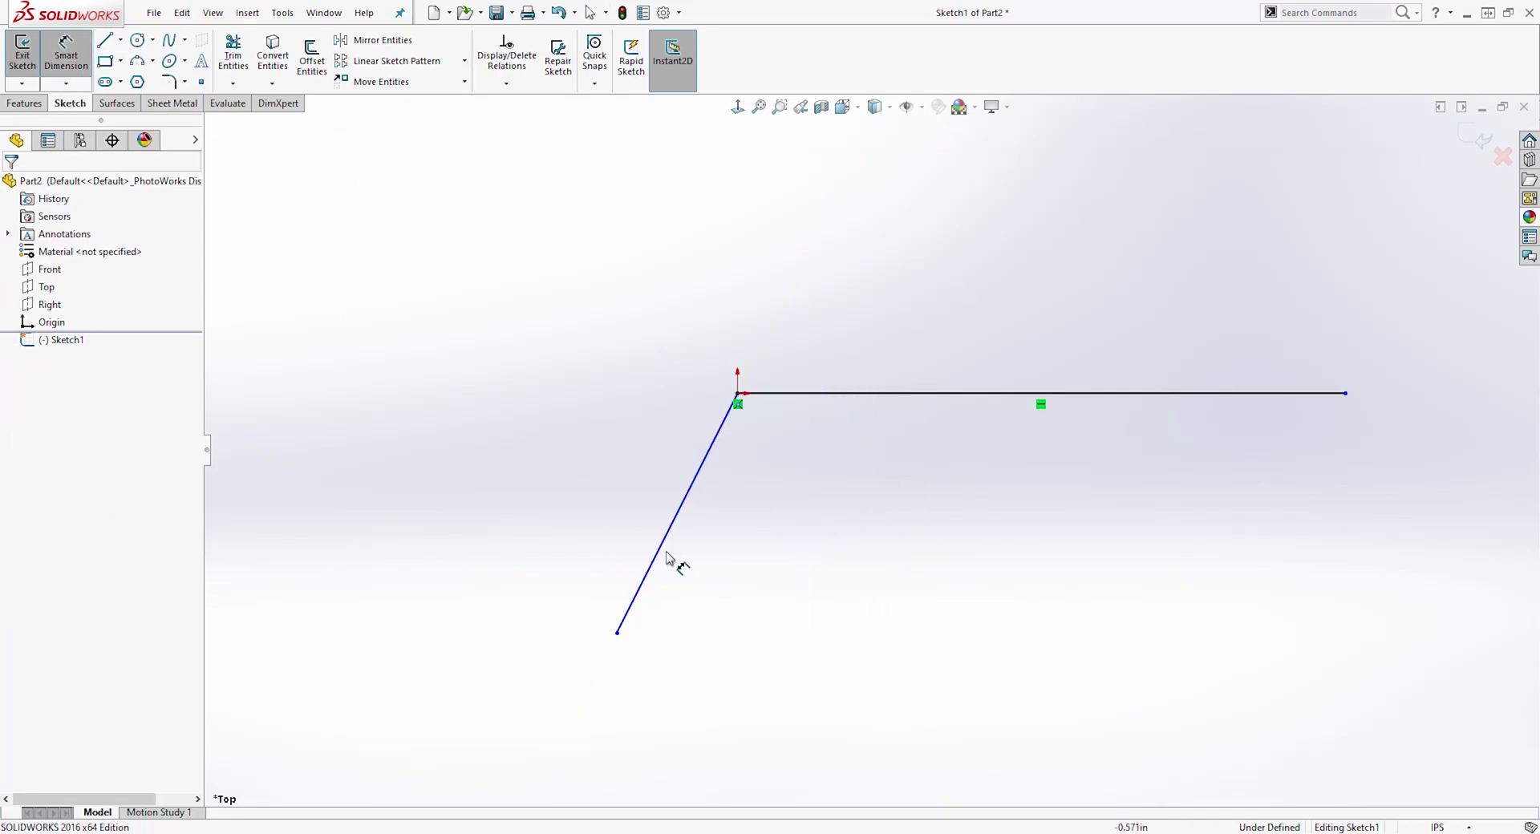
{"action": "left_click", "coordinate": [839, 394]}
{"action": "left_click", "coordinate": [696, 475]}
{"action": "left_click", "coordinate": [774, 532]}
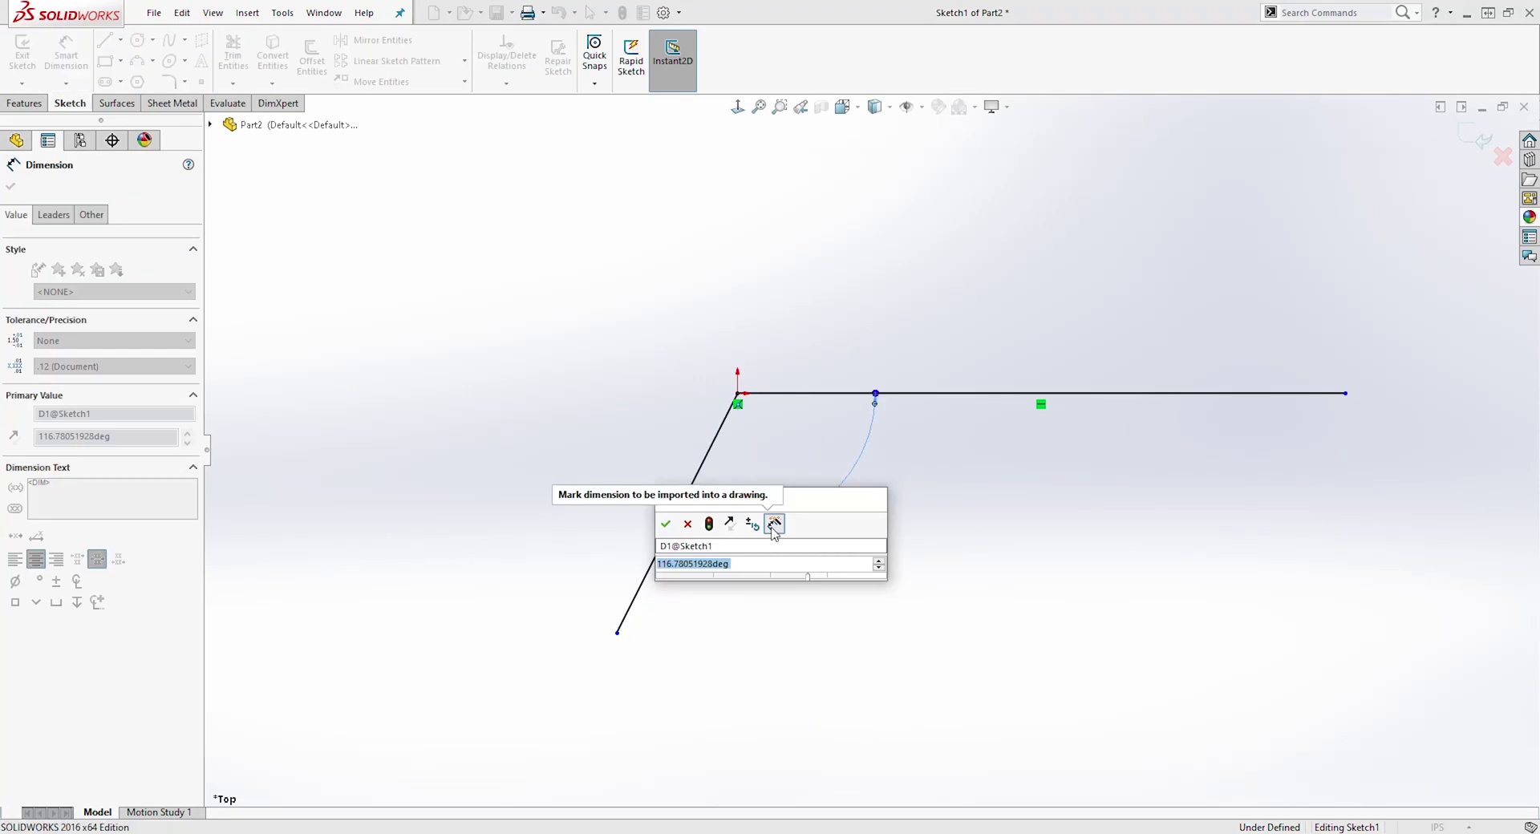
{"action": "type", "text": "105"}
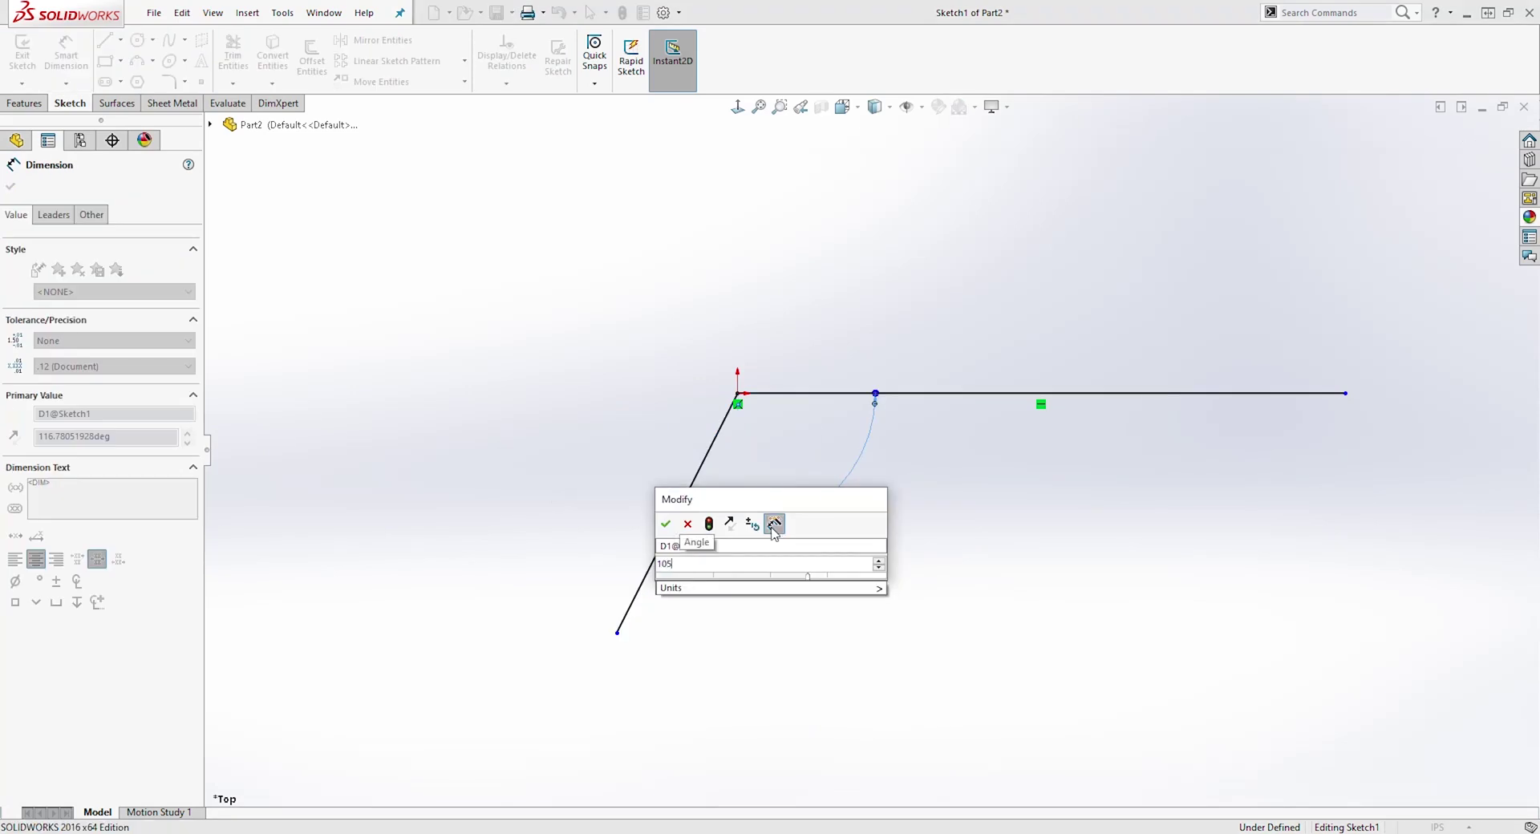
{"action": "key", "text": "Return"}
{"action": "key", "text": "Escape"}
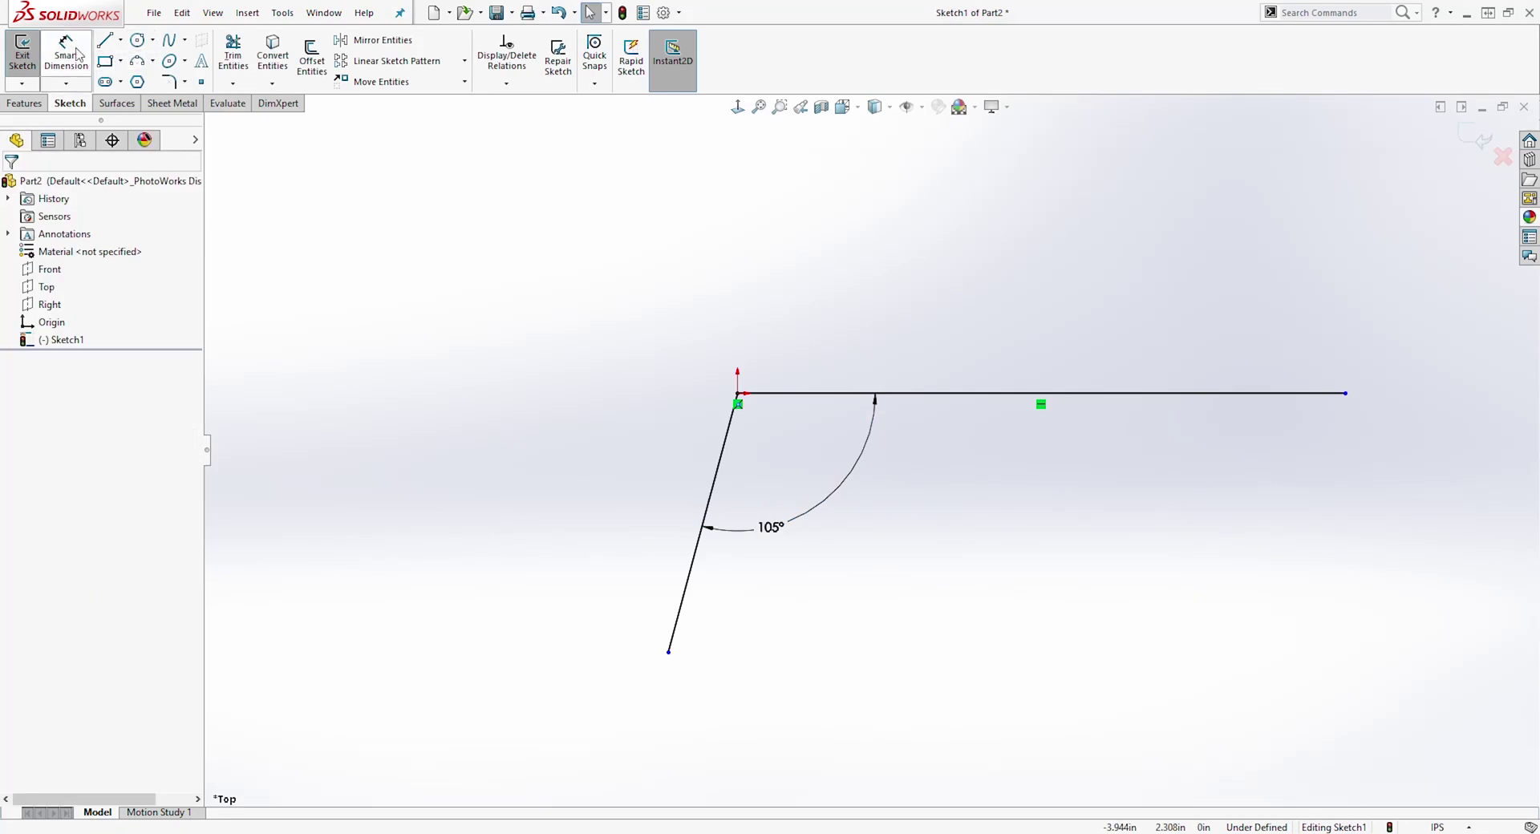
Step: Dimension the horizontal line's length as 16 in
{"action": "left_click", "coordinate": [919, 392]}
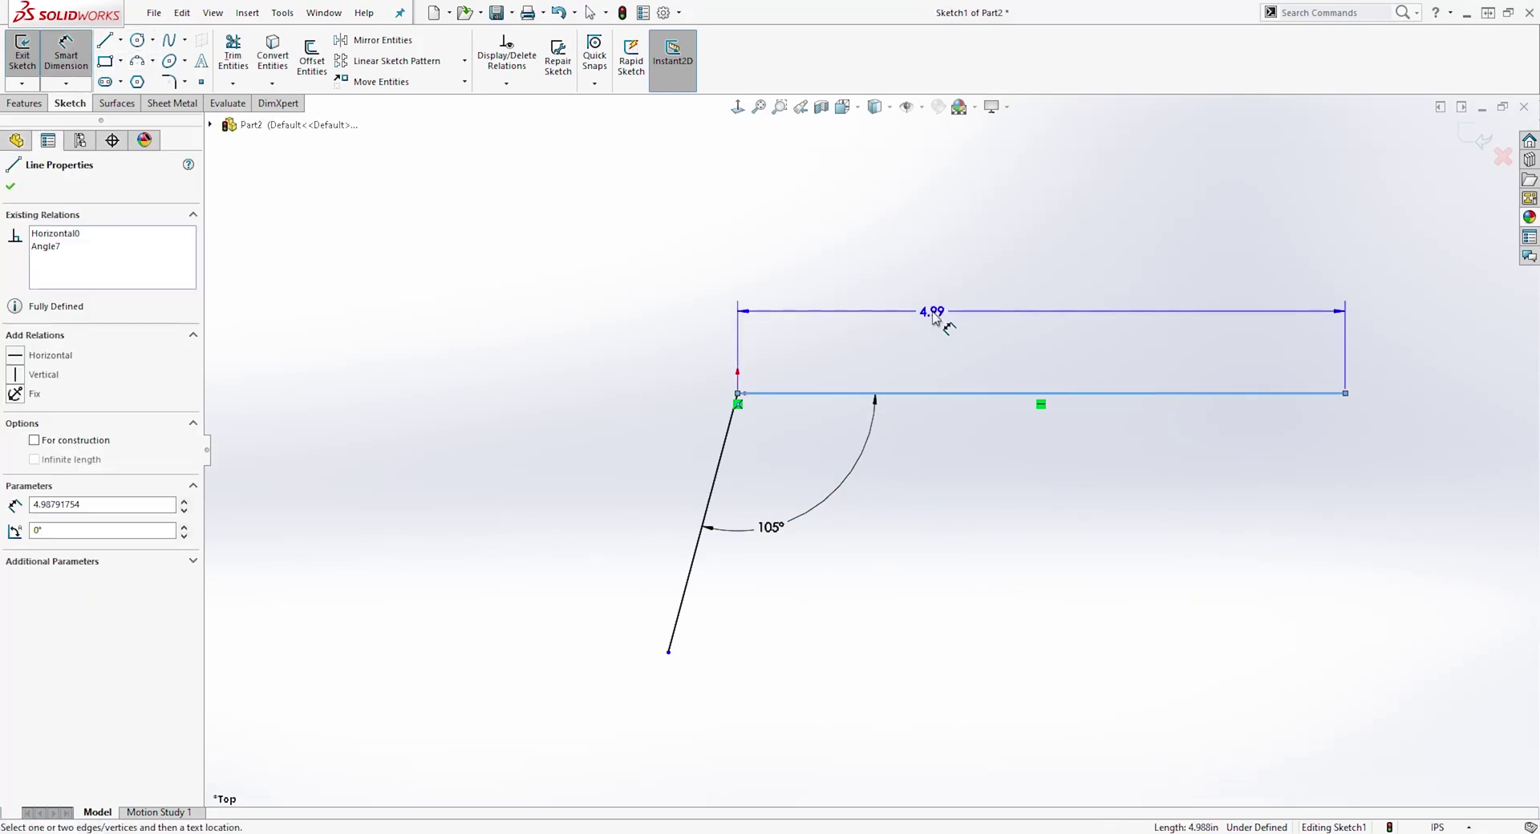
{"action": "left_click", "coordinate": [937, 314]}
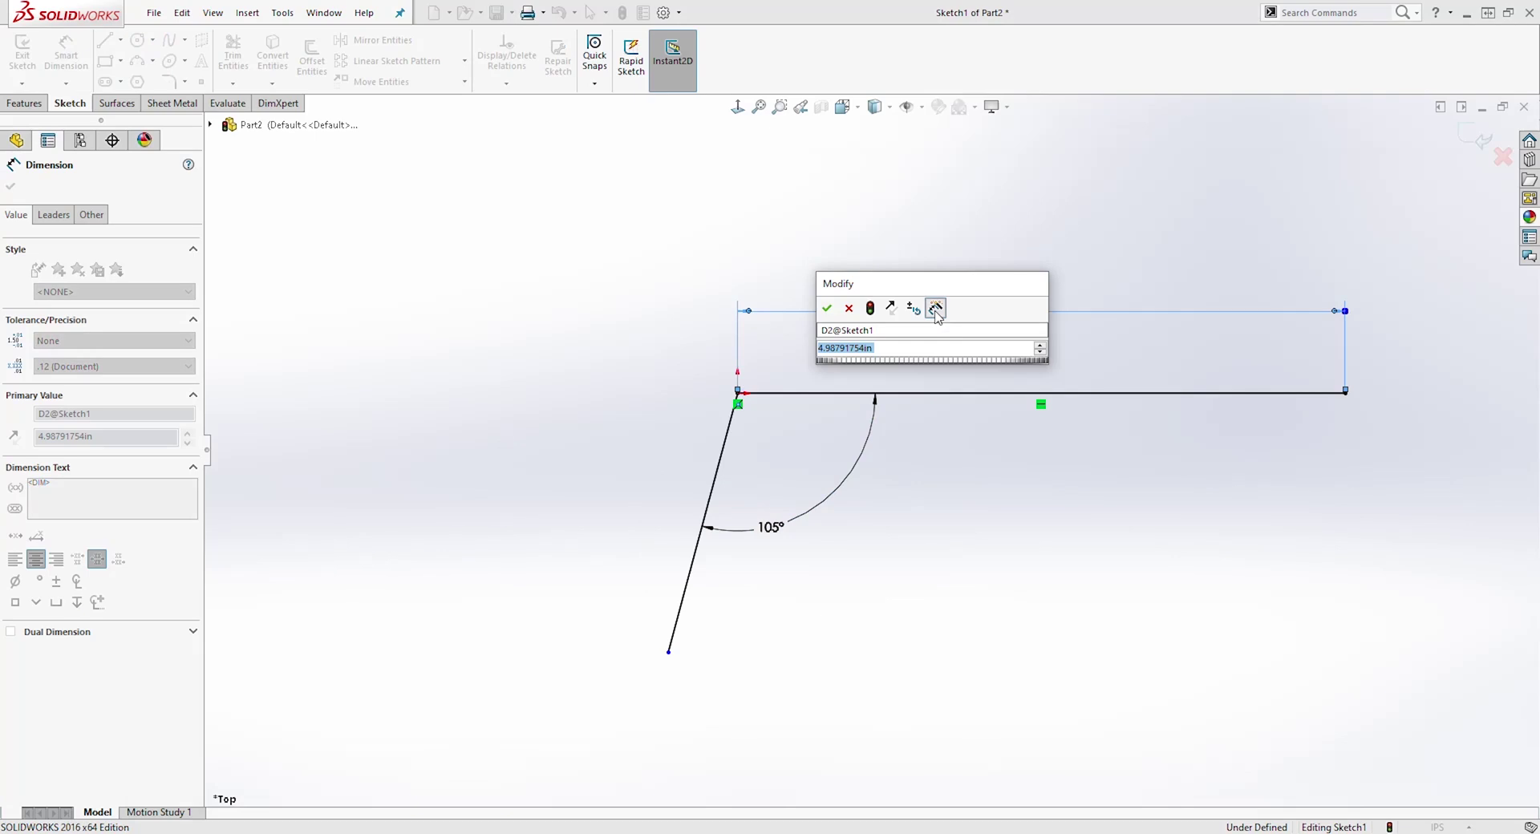
{"action": "type", "text": "16"}
{"action": "key", "text": "Return"}
{"action": "scroll", "coordinate": [628, 575], "scroll_direction": "down", "scroll_amount": 3}
{"action": "scroll", "coordinate": [678, 453], "scroll_direction": "up", "scroll_amount": 3}
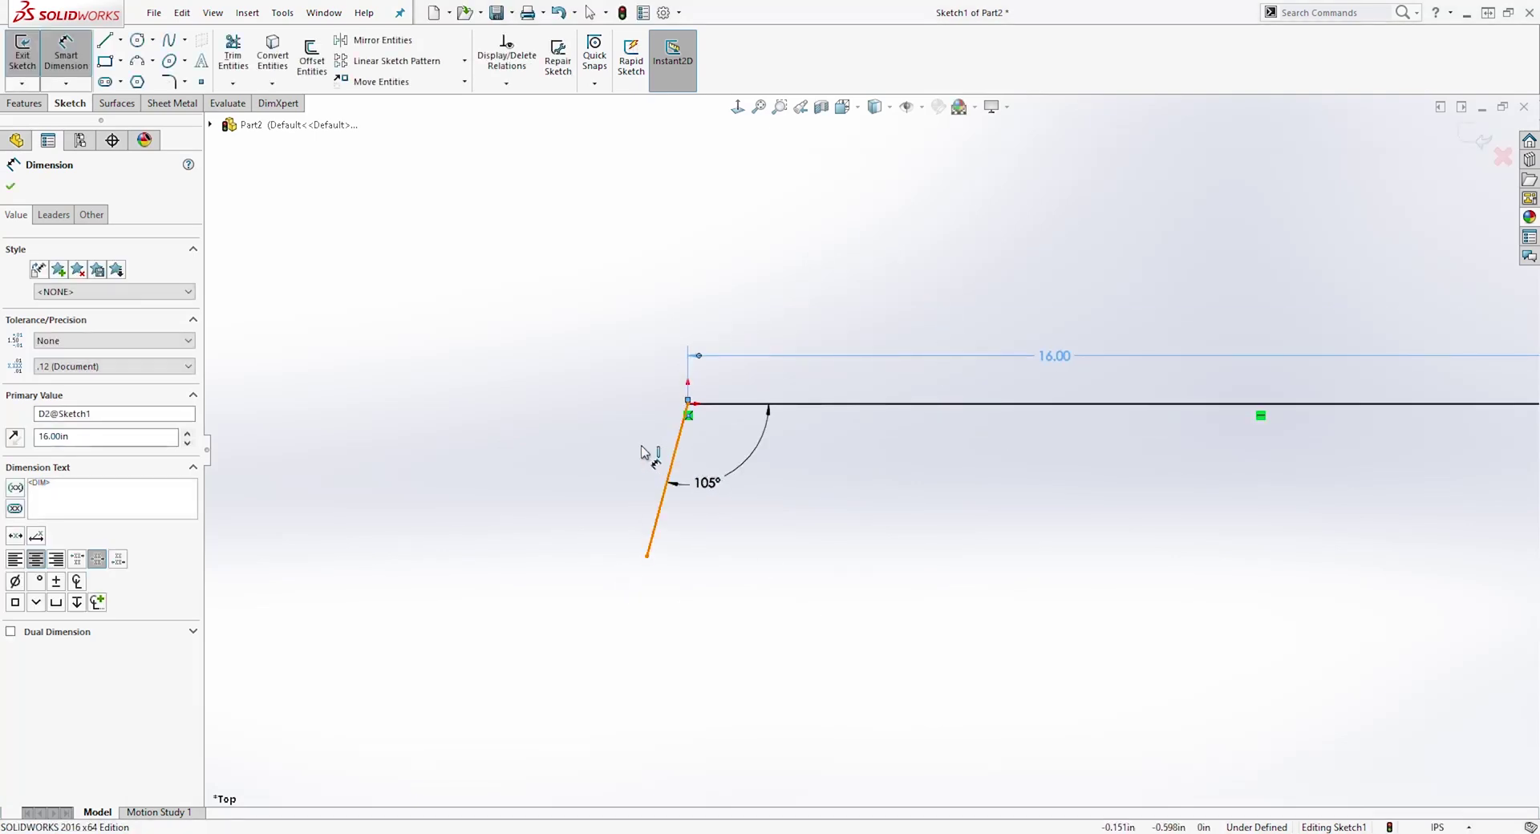
Step: Dimension the slanted line's length as 5 in
{"action": "left_click", "coordinate": [676, 453]}
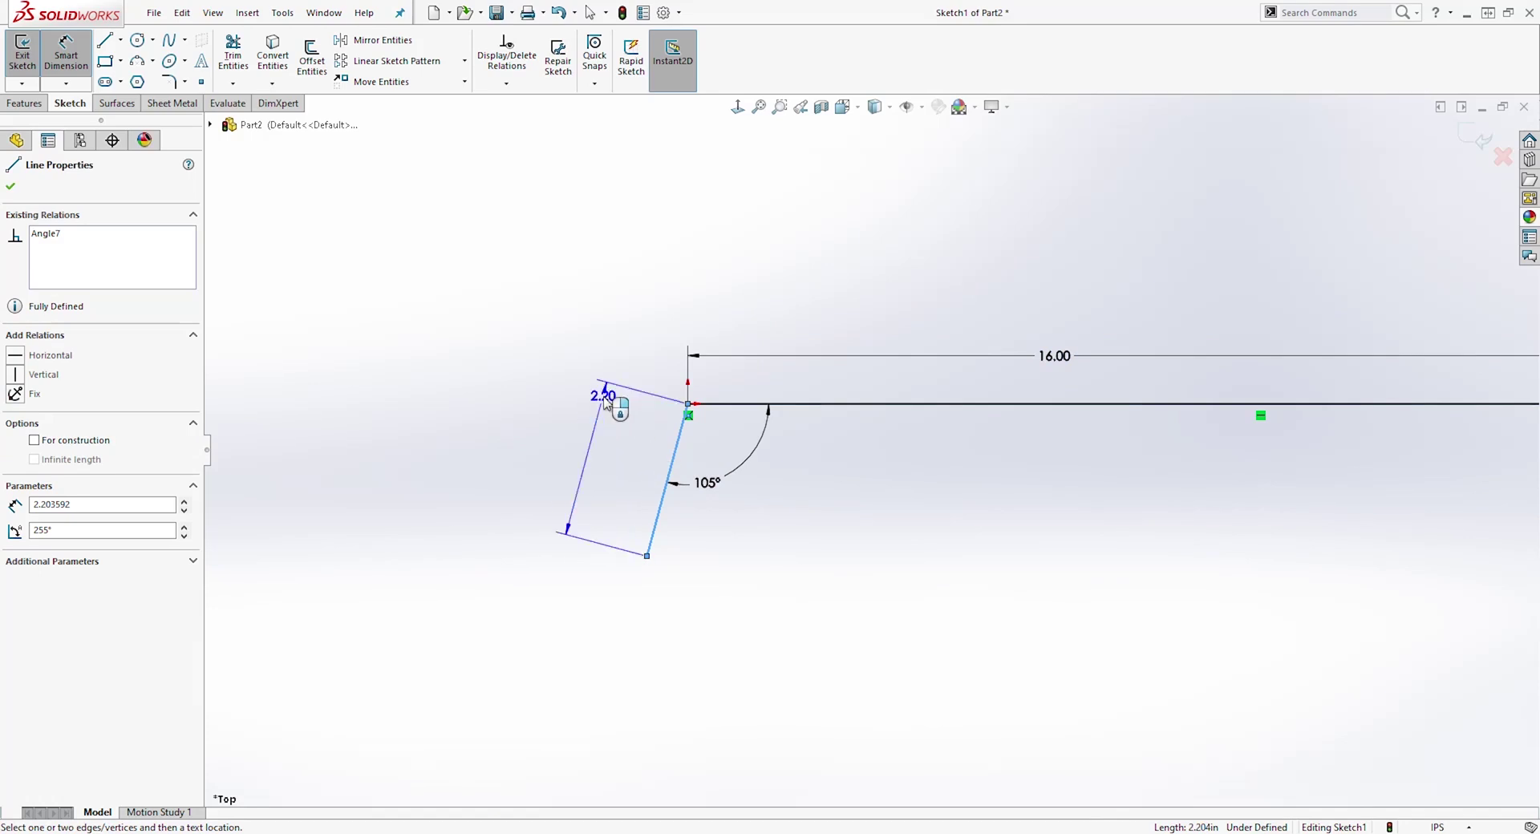
{"action": "left_click", "coordinate": [615, 399]}
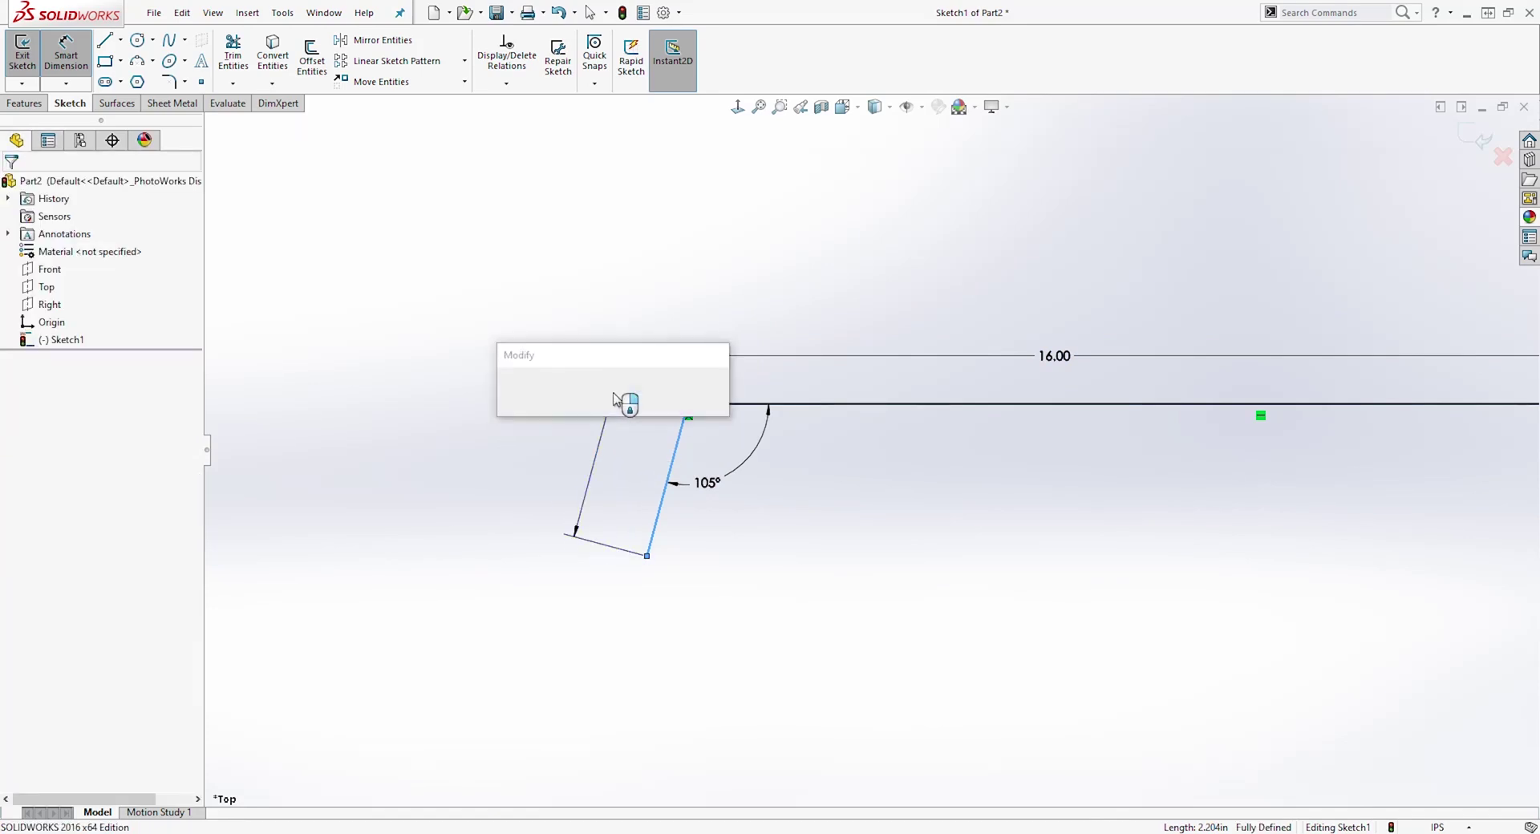
{"action": "type", "text": "5"}
{"action": "key", "text": "Return"}
{"action": "key", "text": "f"}
{"action": "scroll", "coordinate": [882, 451], "scroll_direction": "down", "scroll_amount": 5}
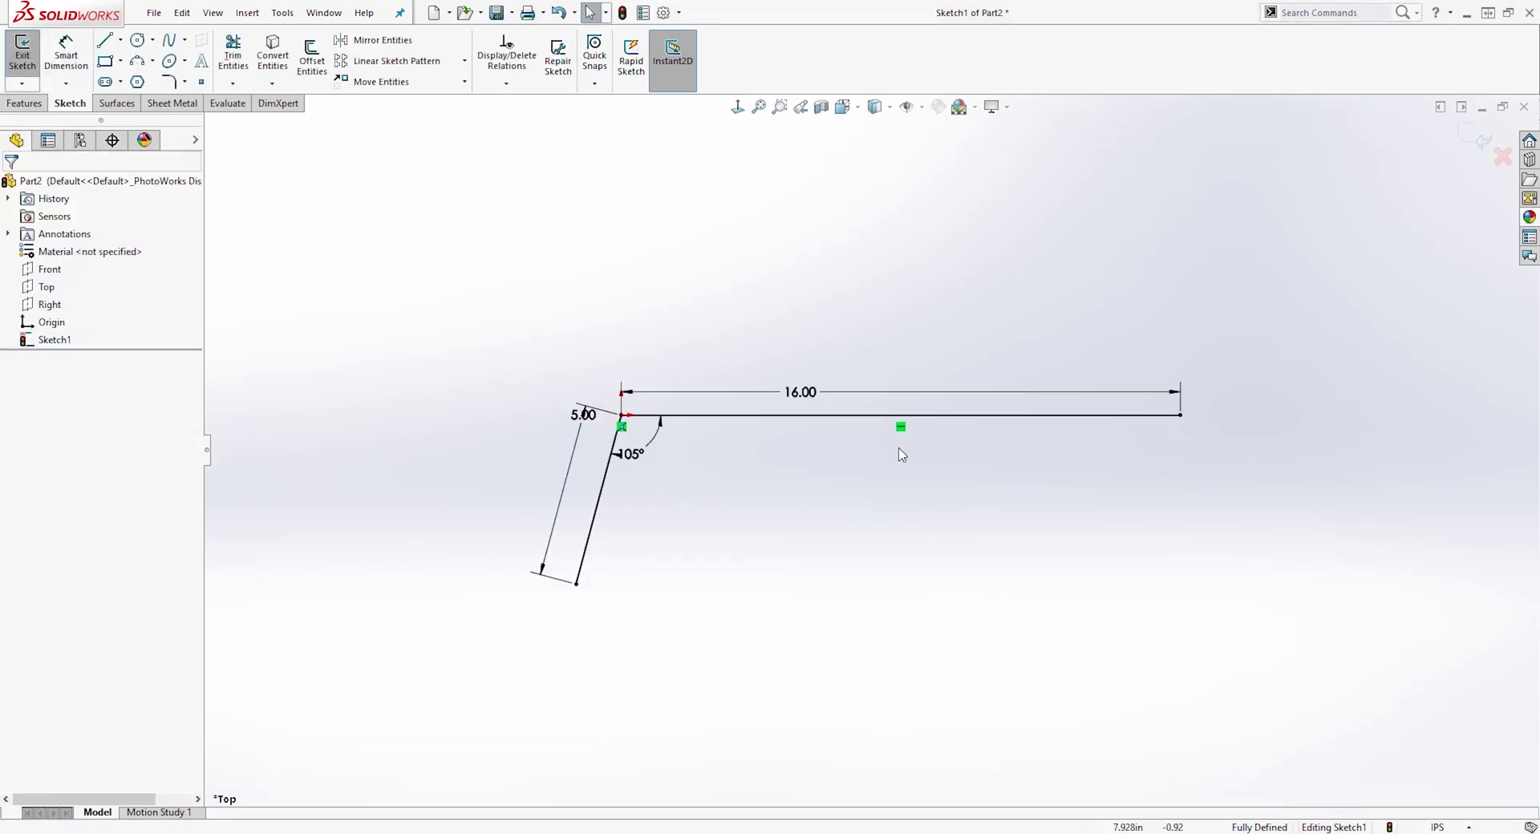
Step: Round the corner between the two lines at the origin with a 2.25 in sketch fillet and exit the sketch
{"action": "left_click", "coordinate": [171, 81]}
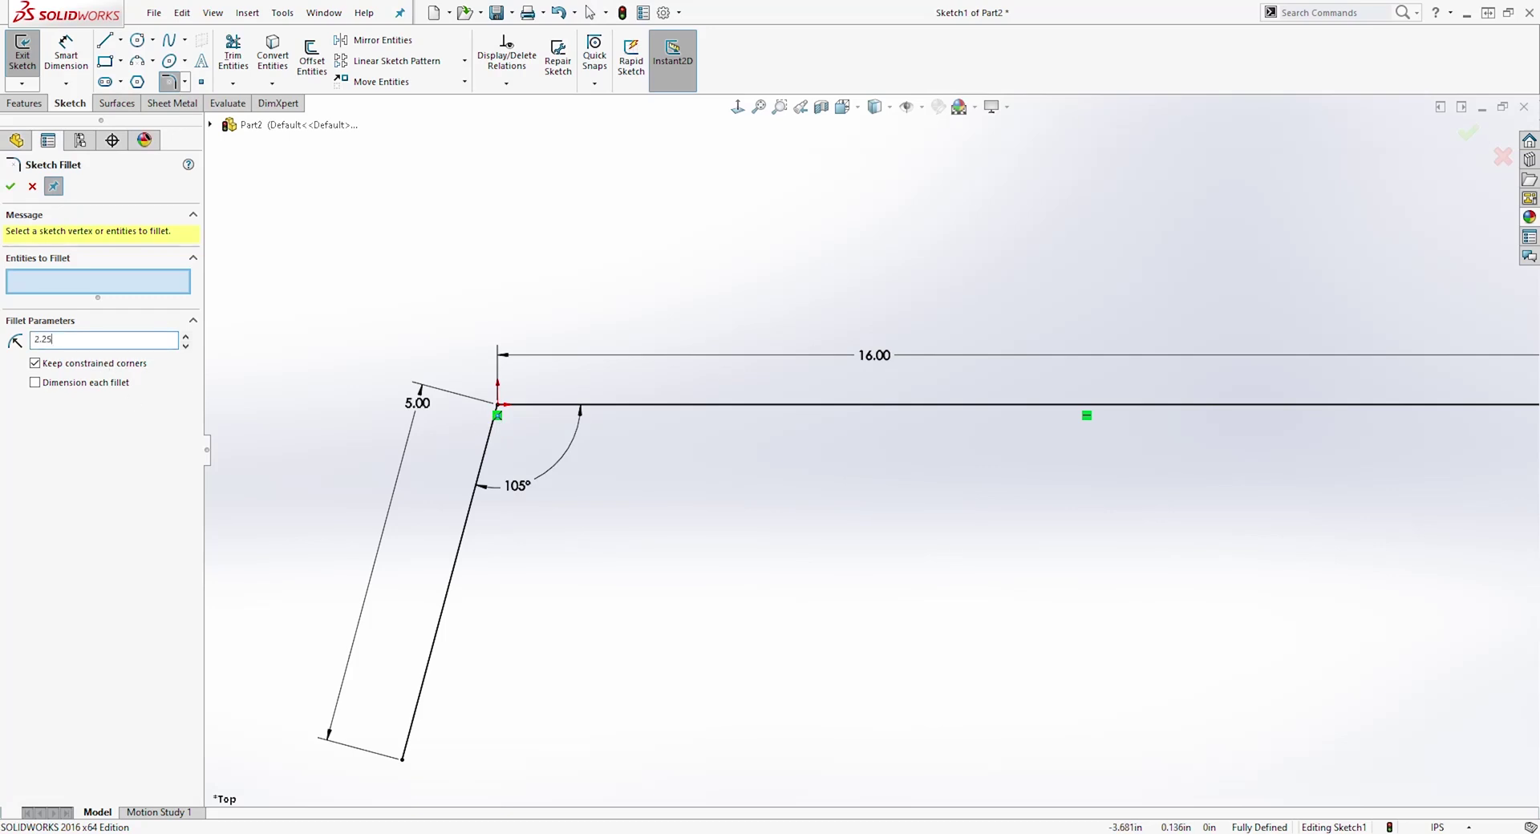
{"action": "scroll", "coordinate": [481, 413], "scroll_direction": "down", "scroll_amount": 3}
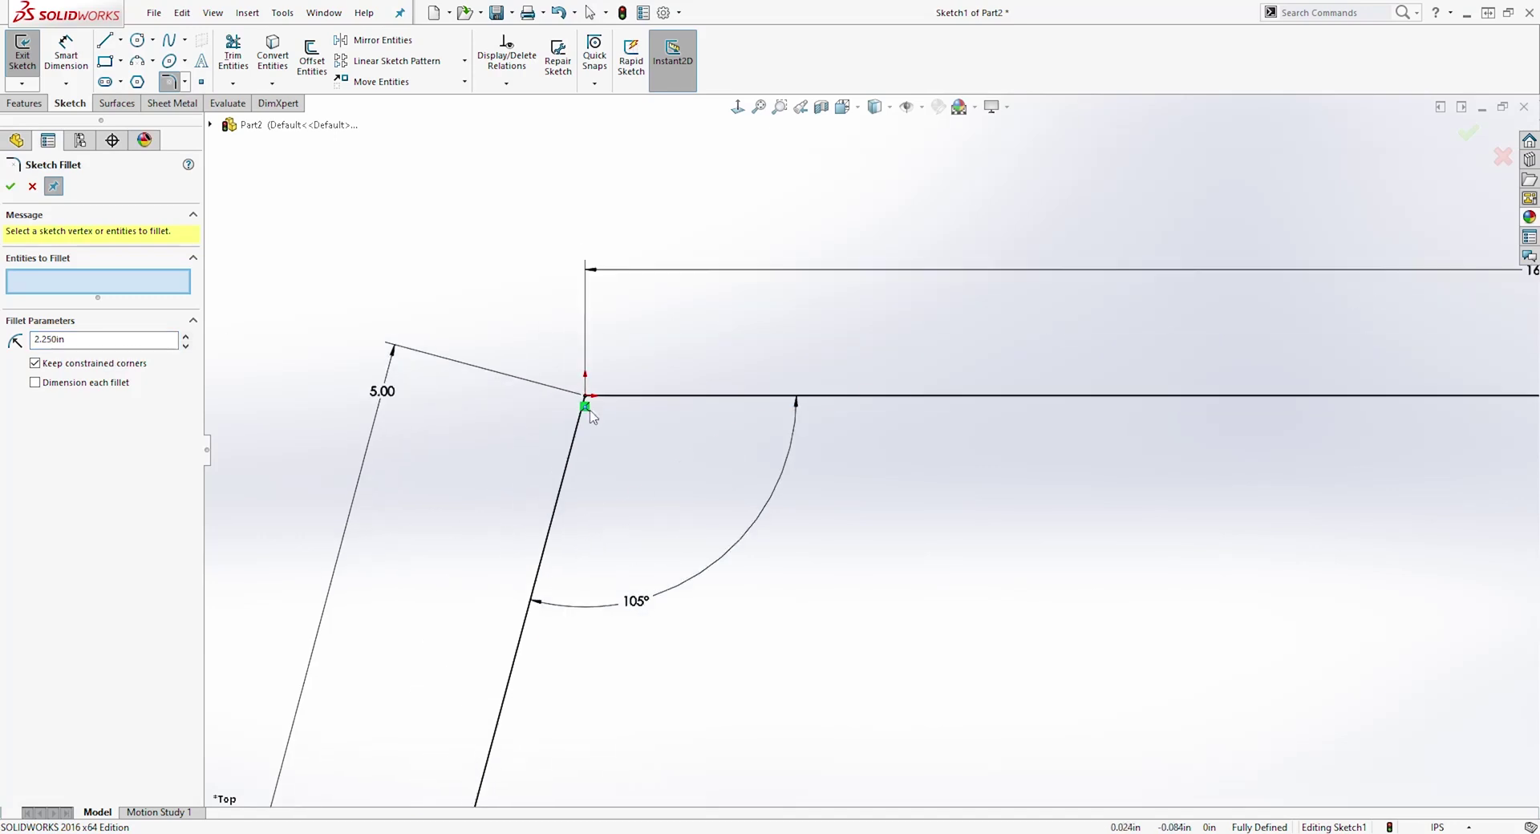
{"action": "left_click", "coordinate": [586, 396]}
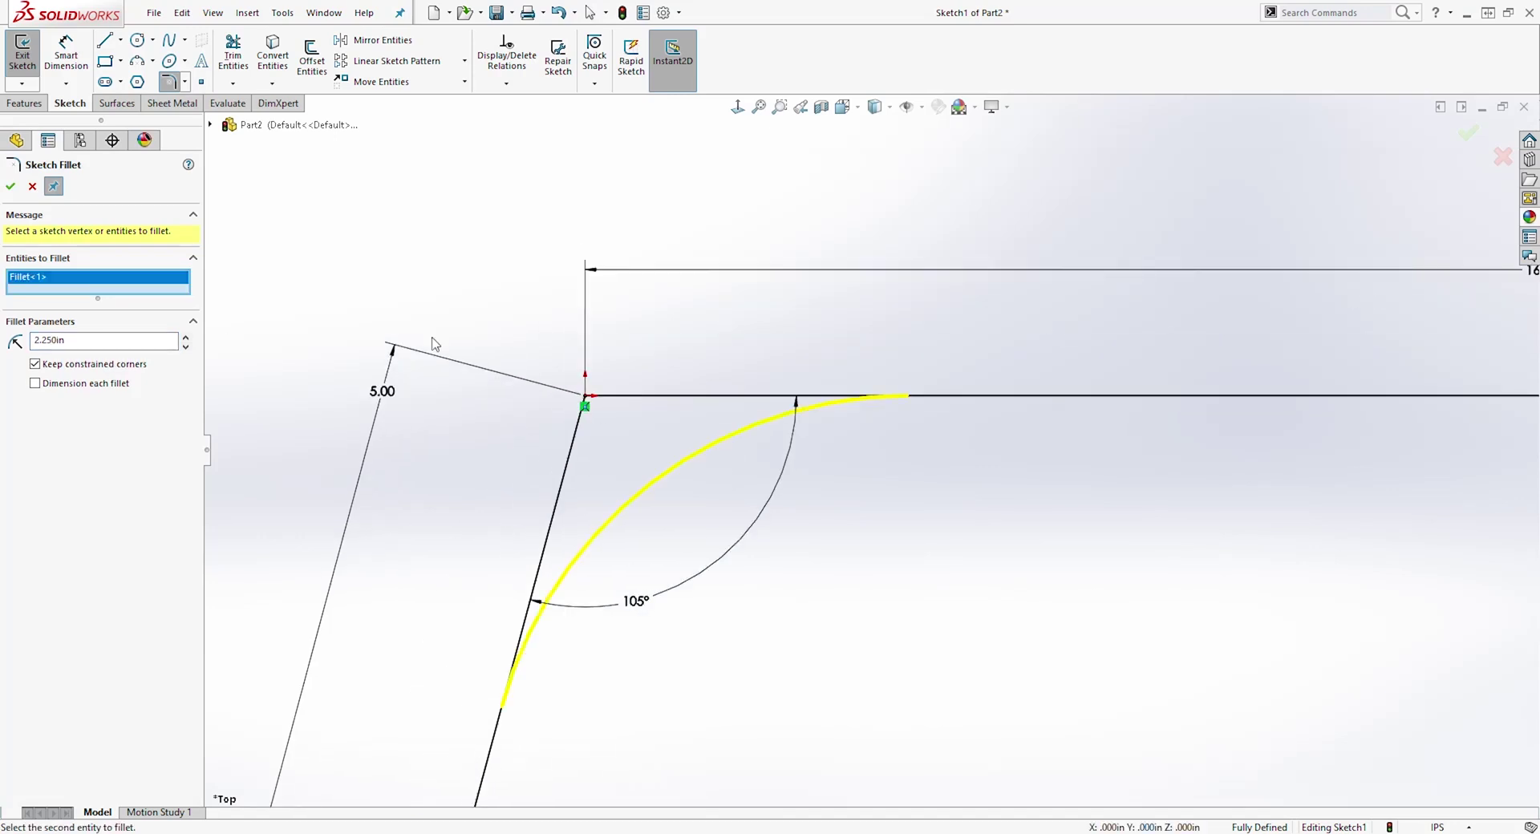
{"action": "left_click", "coordinate": [10, 188]}
{"action": "scroll", "coordinate": [922, 429], "scroll_direction": "up", "scroll_amount": 5}
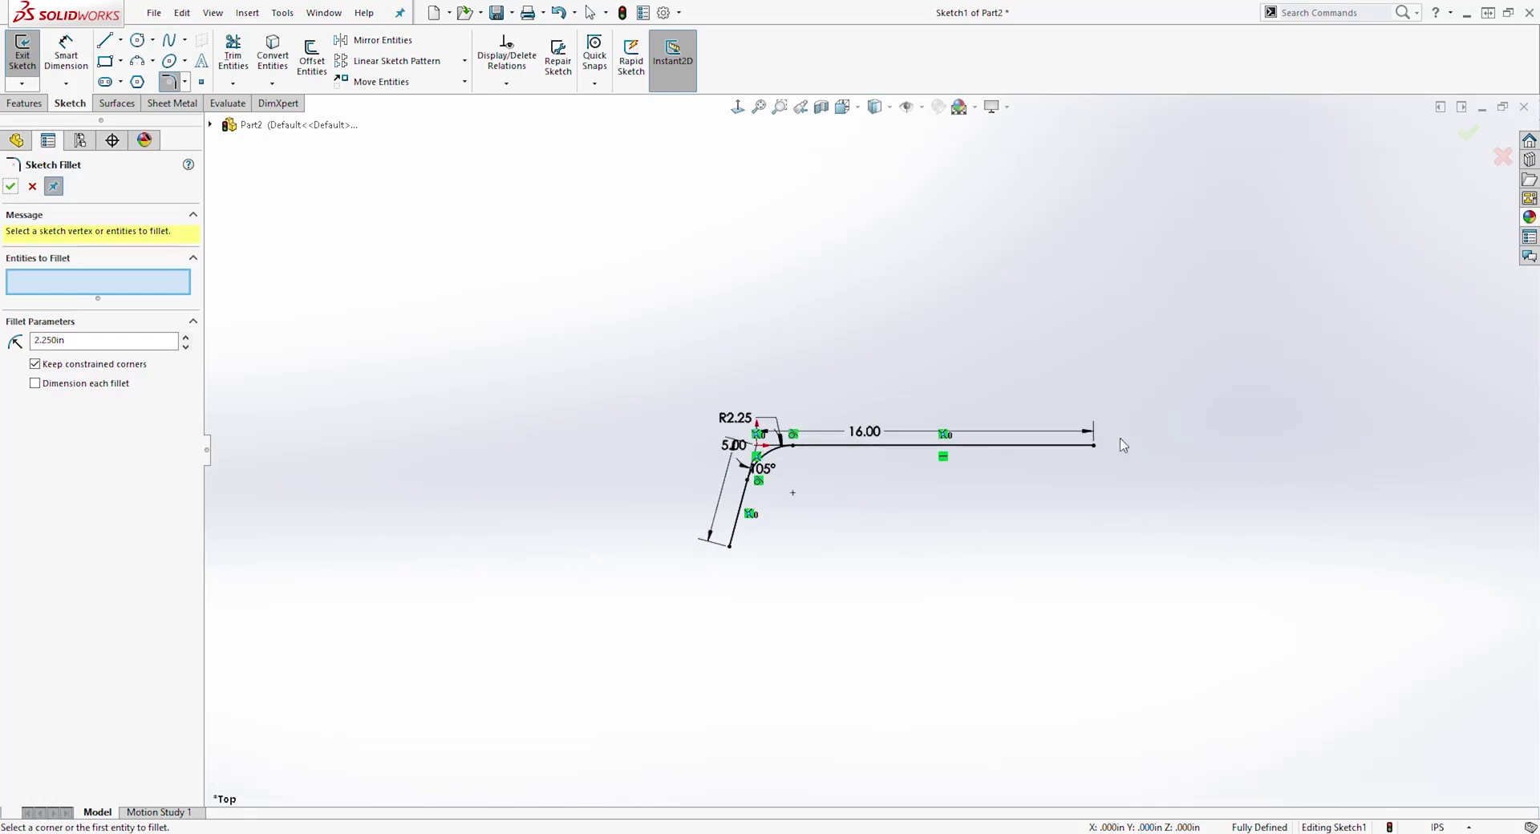
{"action": "scroll", "coordinate": [1123, 445], "scroll_direction": "down", "scroll_amount": 1}
{"action": "left_click", "coordinate": [1466, 132]}
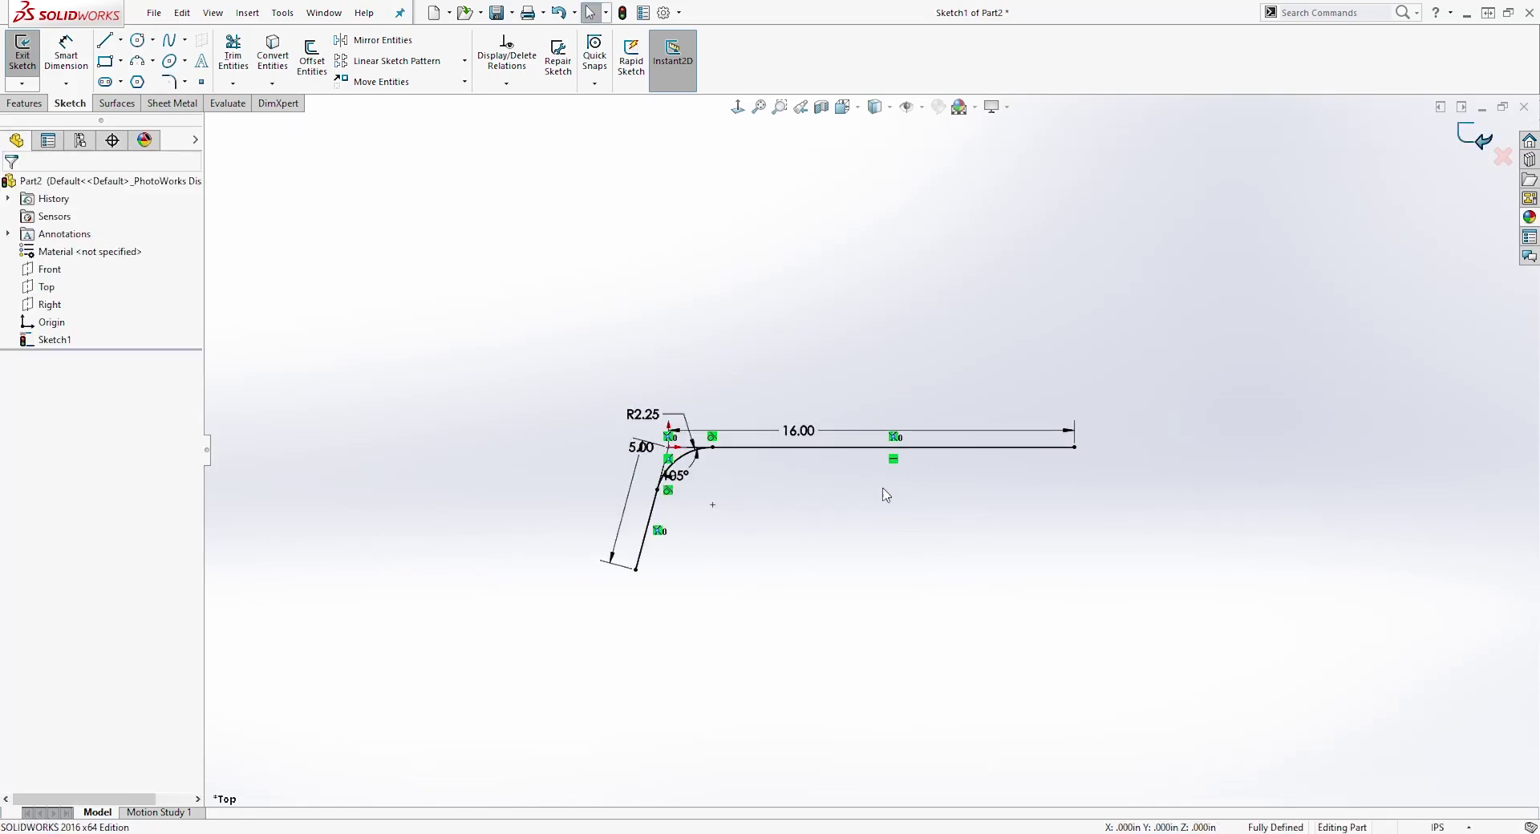
{"action": "key", "text": "ctrl+b"}
{"action": "left_click", "coordinate": [991, 515]}
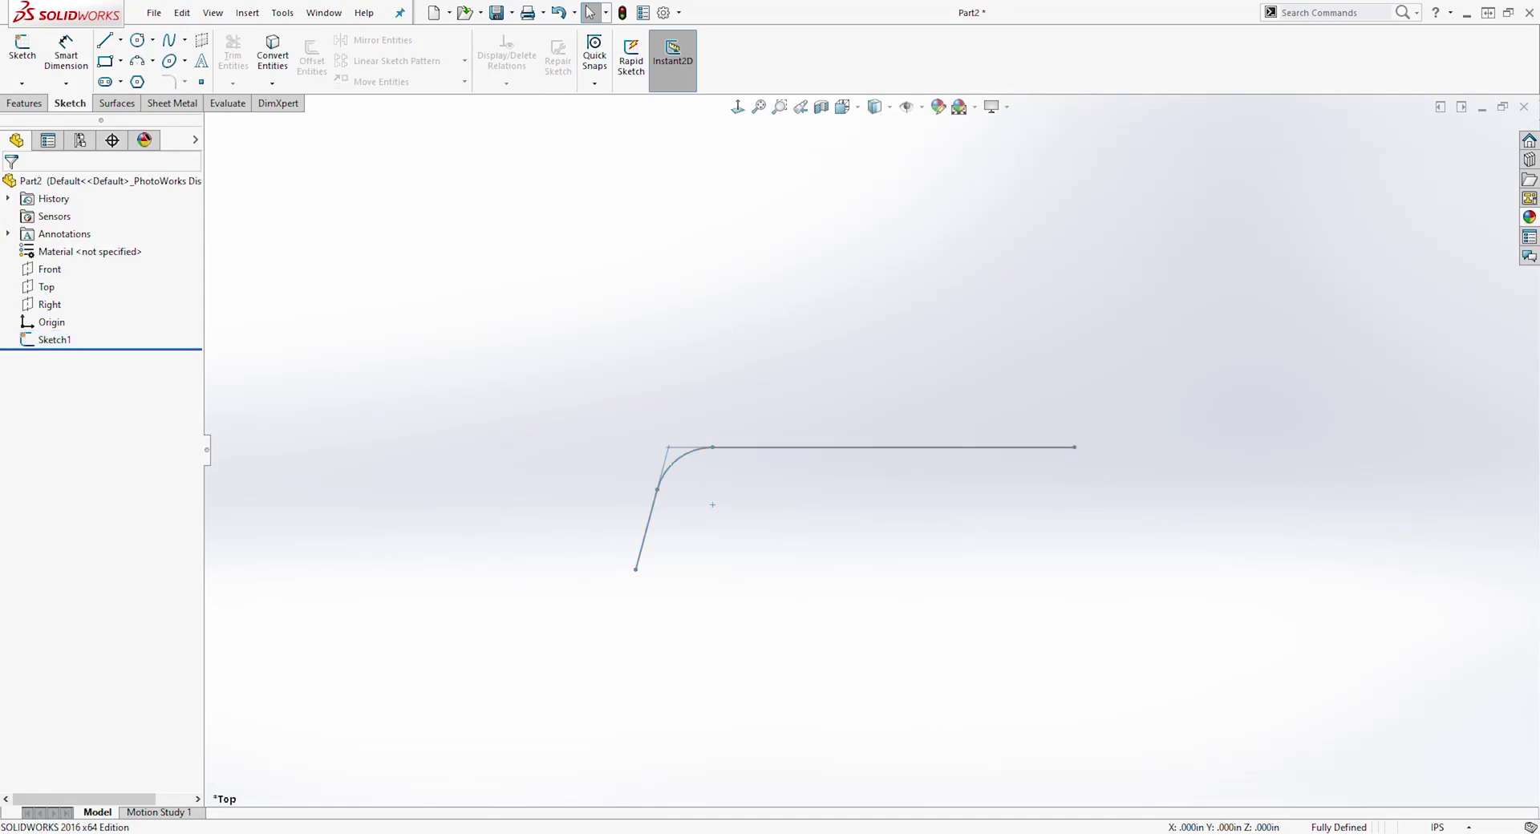
Step: Create a reference plane parallel to the Right plane through the free endpoint of the 16 in line
{"action": "left_click", "coordinate": [26, 104]}
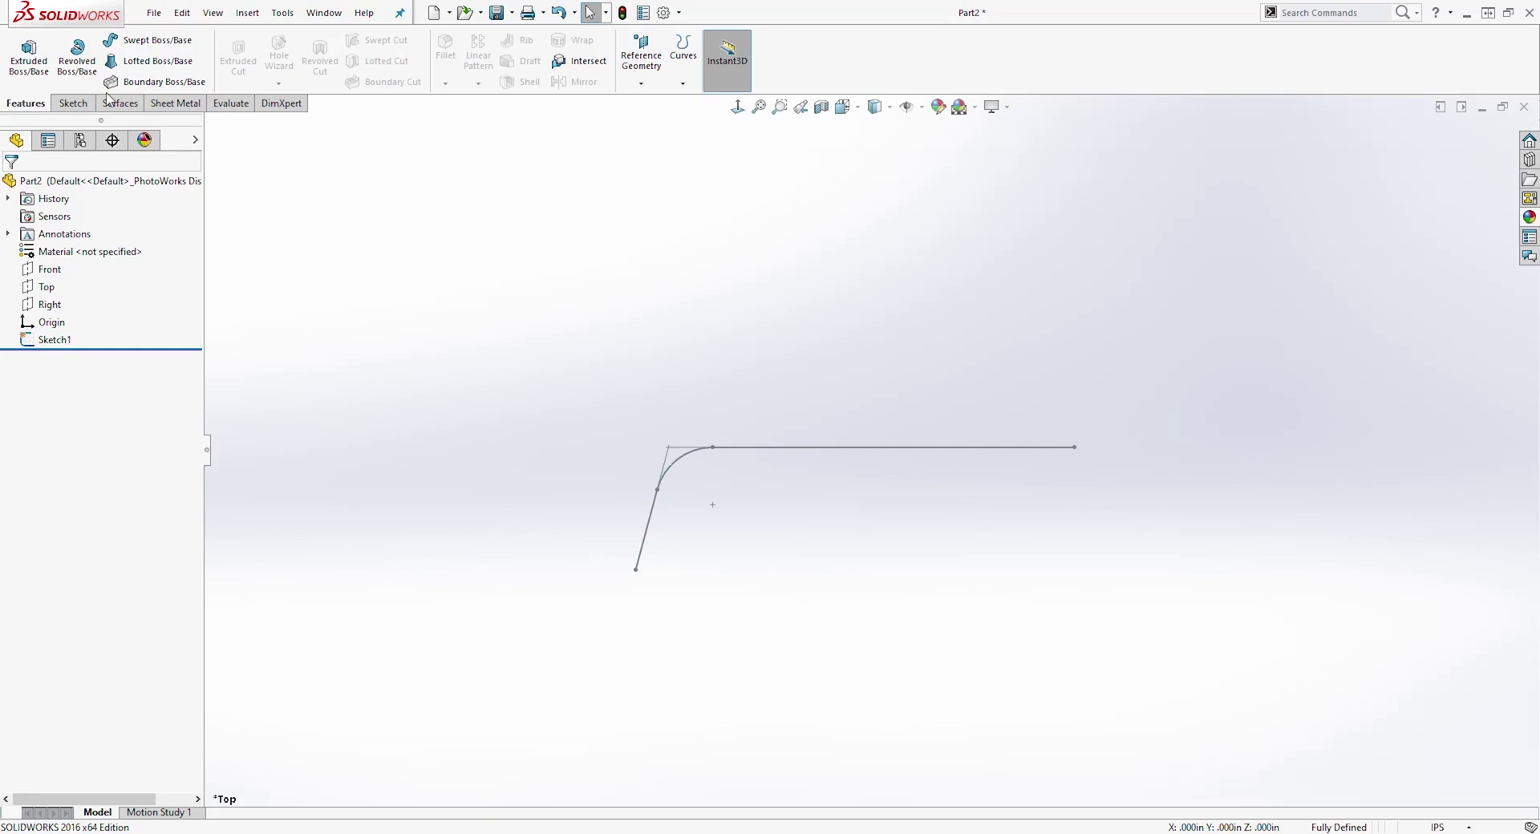
{"action": "left_click", "coordinate": [634, 51]}
{"action": "left_click", "coordinate": [654, 104]}
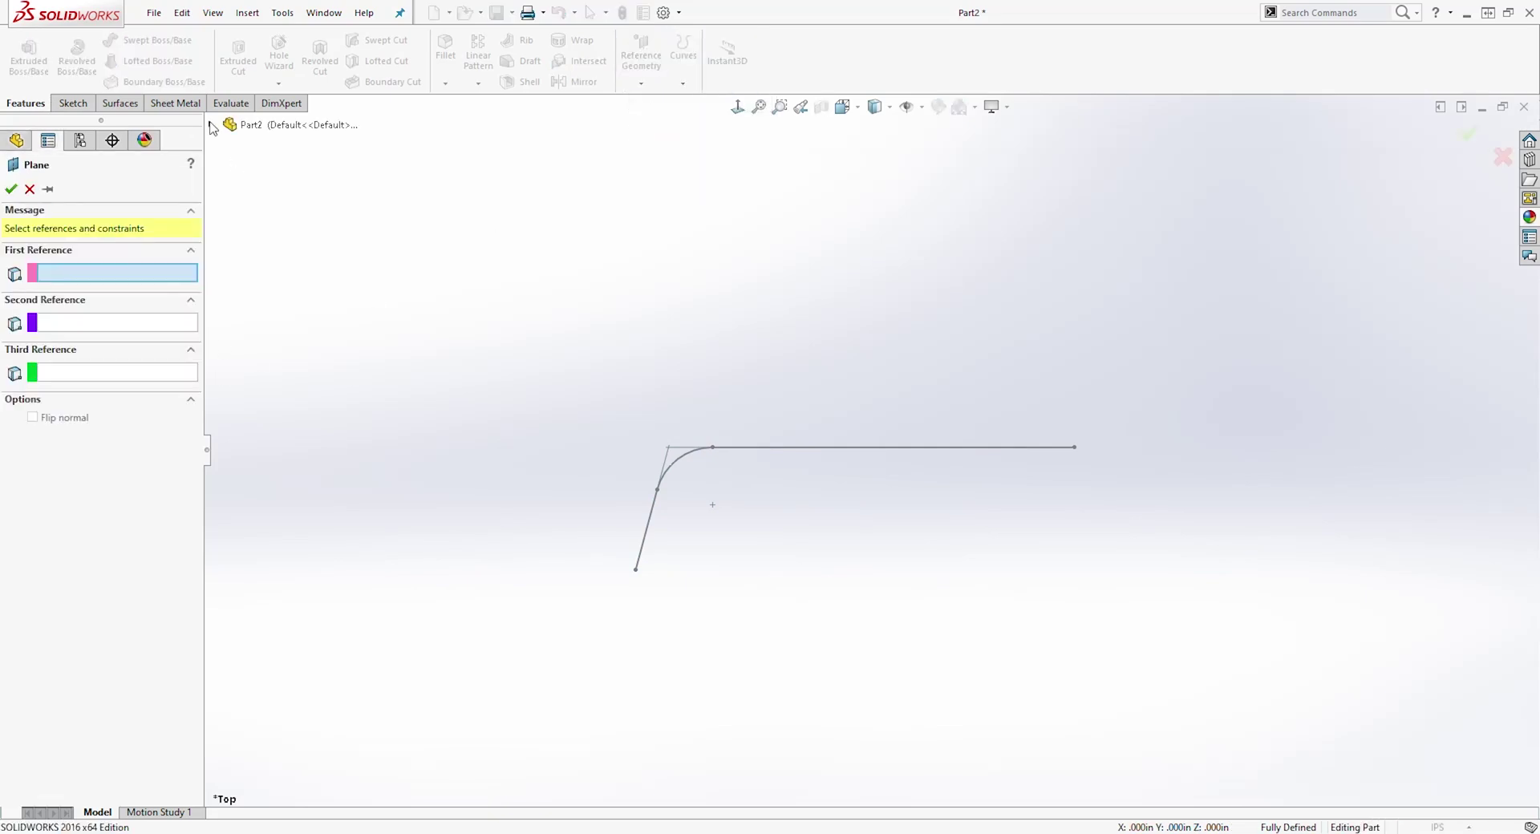
{"action": "left_click", "coordinate": [210, 125]}
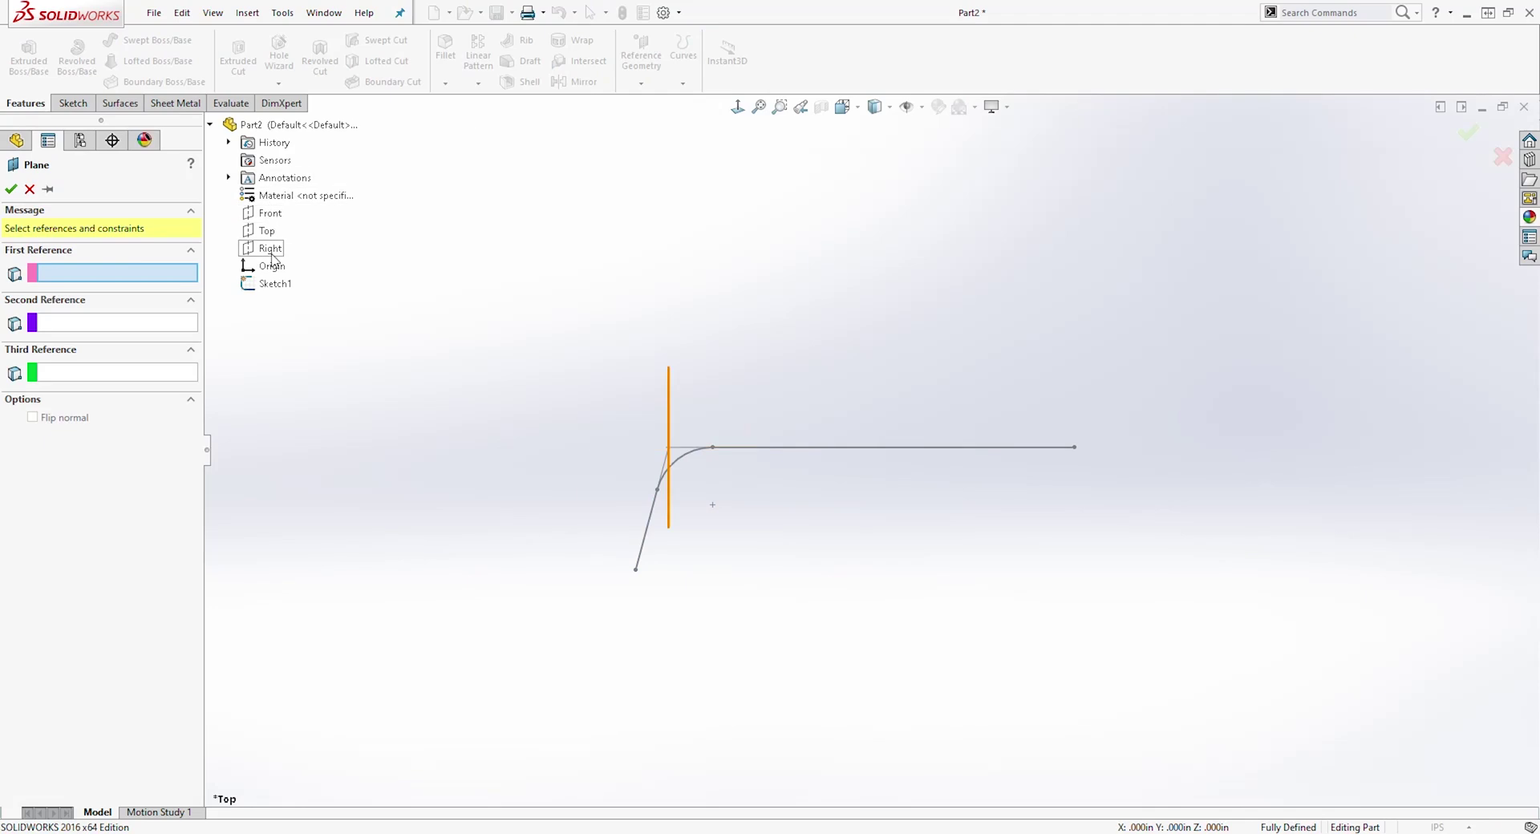
{"action": "left_click", "coordinate": [271, 249]}
{"action": "mouse_move", "coordinate": [1089, 482]}
{"action": "middle_mouse_down"}
{"action": "mouse_move", "coordinate": [1066, 457]}
{"action": "mouse_move", "coordinate": [988, 478]}
{"action": "middle_mouse_up"}
{"action": "scroll", "coordinate": [1000, 453], "scroll_direction": "down", "scroll_amount": 4}
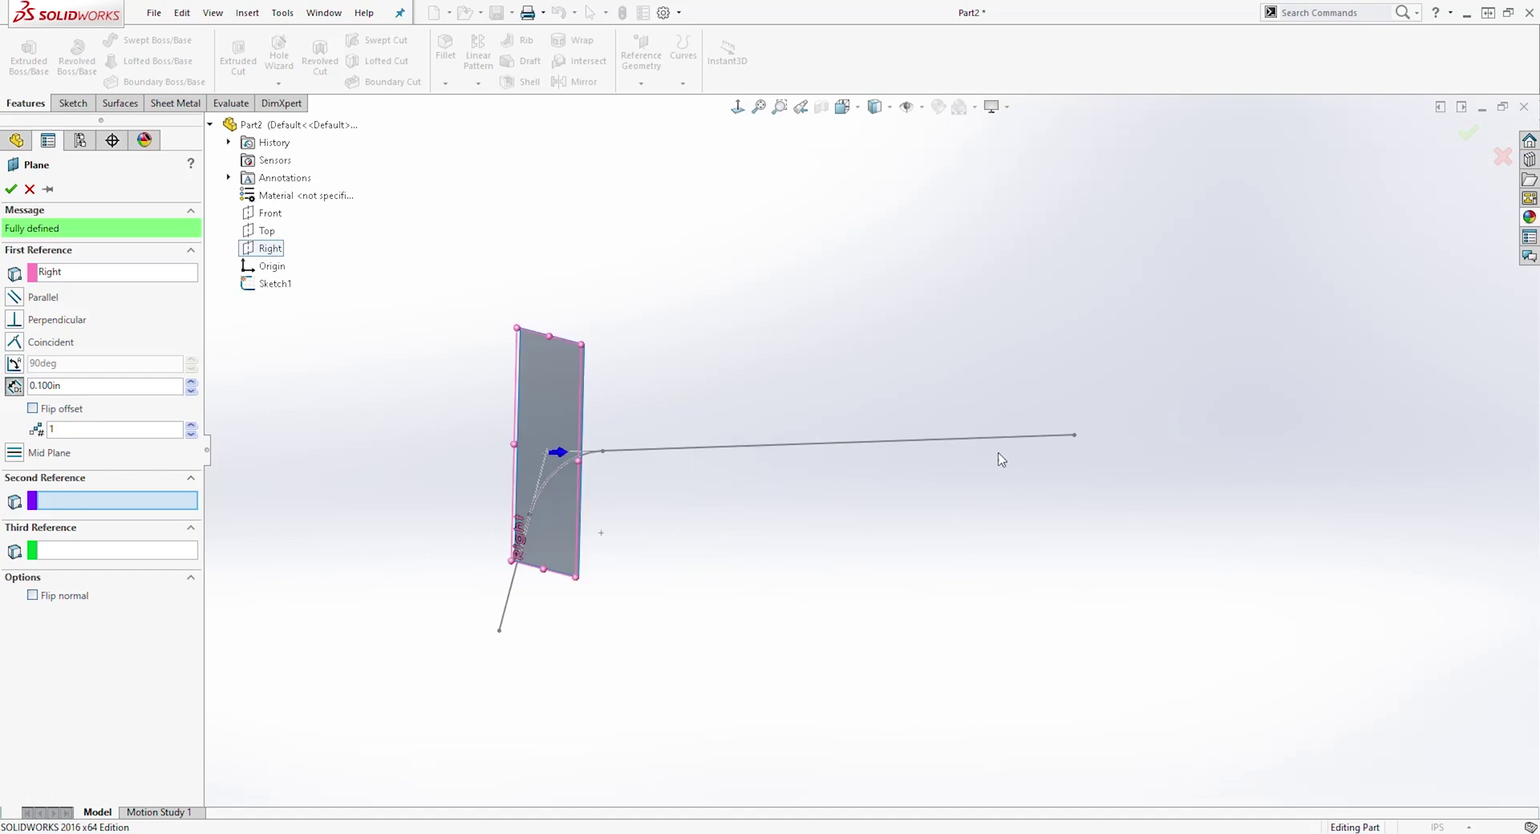
{"action": "left_click", "coordinate": [1042, 422]}
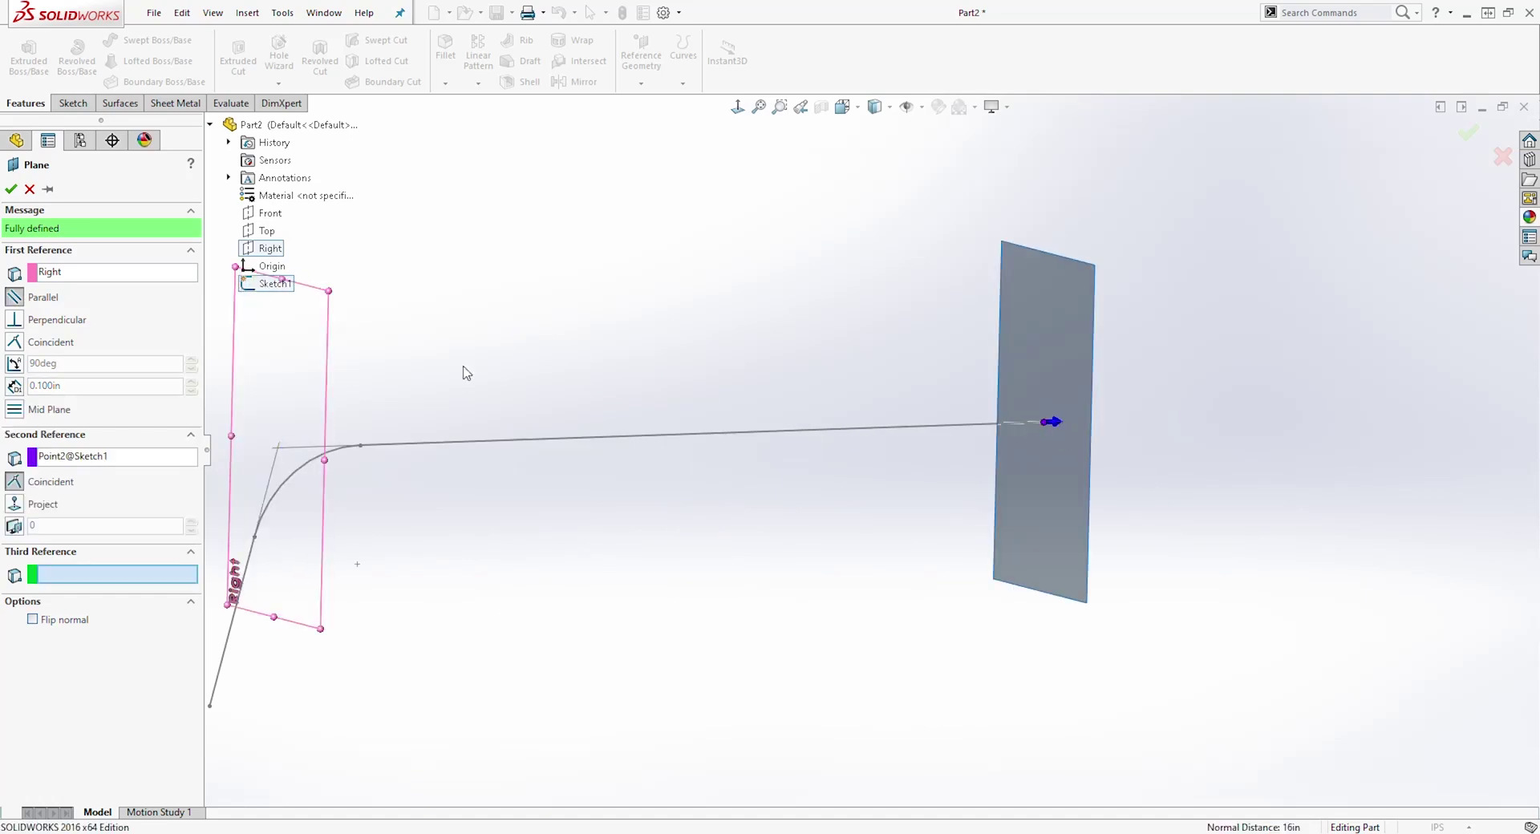
{"action": "left_click", "coordinate": [11, 190]}
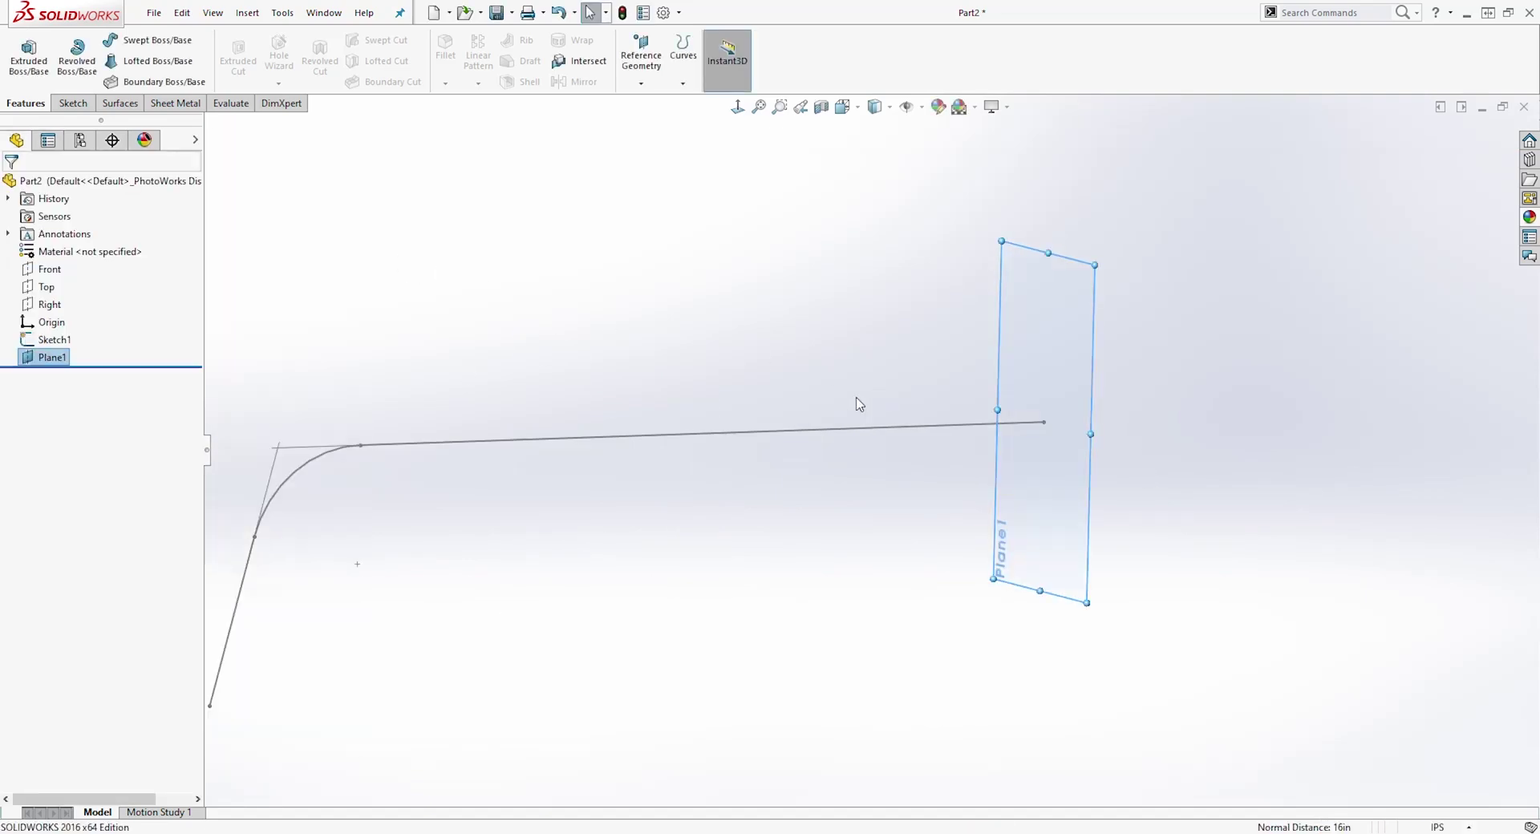
Step: Start a sketch on the new reference plane and draw a circle about 1.73 in in diameter centred on the origin
{"action": "left_click", "coordinate": [73, 104]}
{"action": "left_click", "coordinate": [22, 53]}
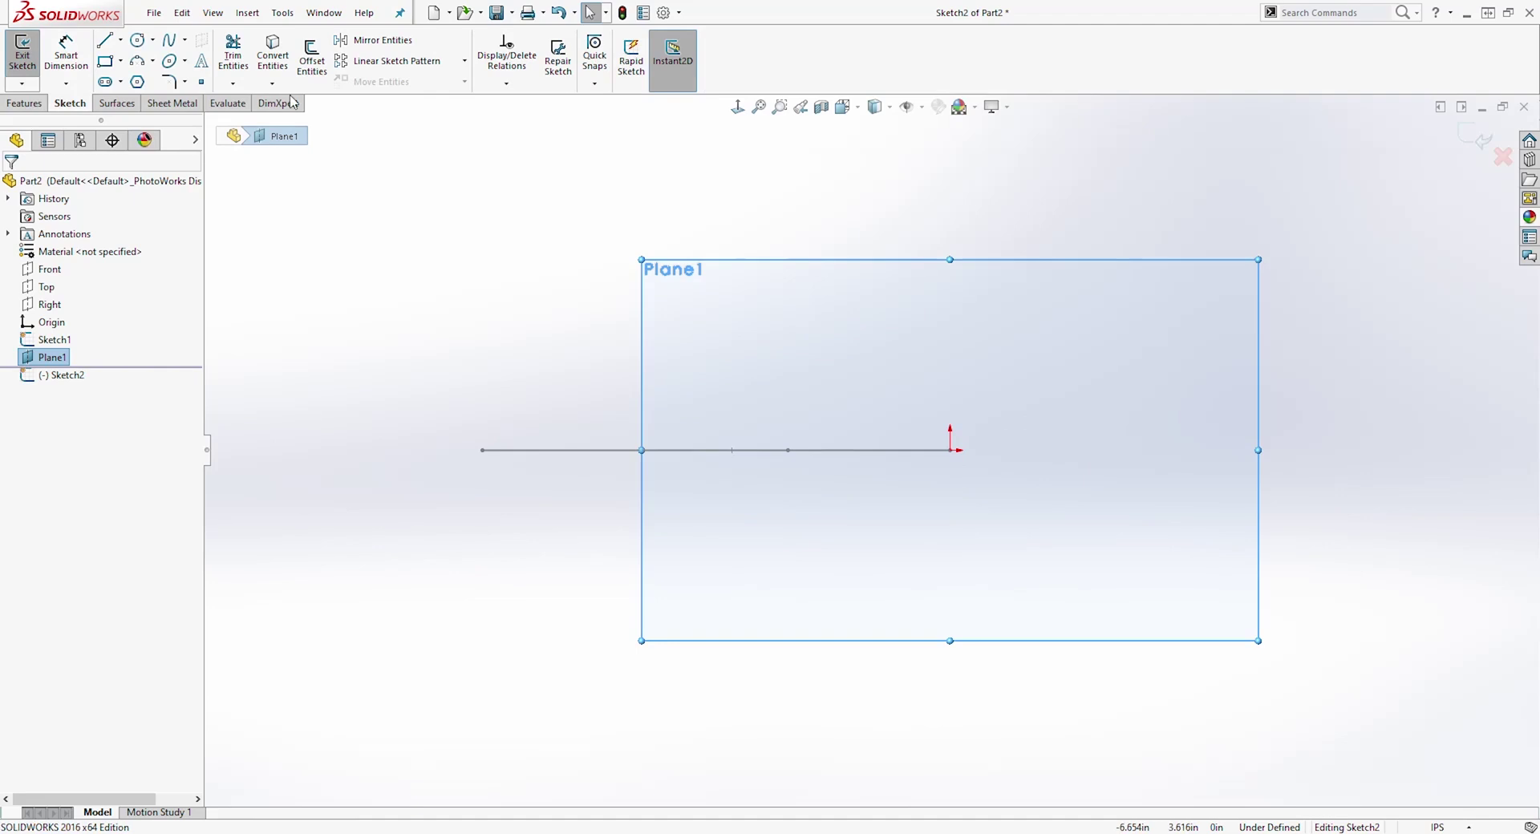
{"action": "left_click", "coordinate": [951, 451]}
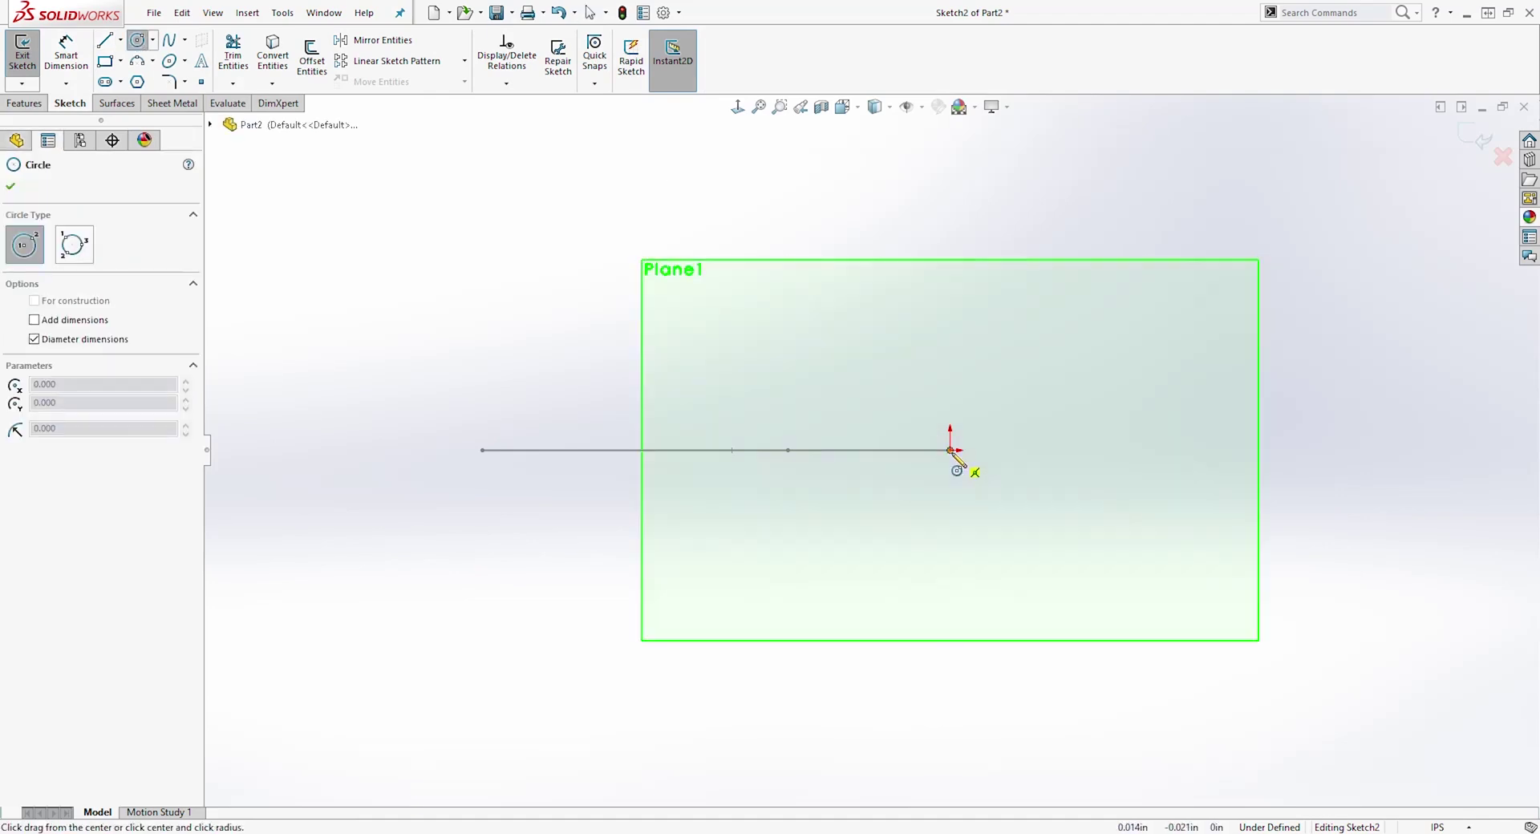
{"action": "left_click", "coordinate": [1022, 402]}
Step: Dimension the circle's diameter as 0.625 in
{"action": "left_click", "coordinate": [65, 56]}
{"action": "left_click", "coordinate": [914, 377]}
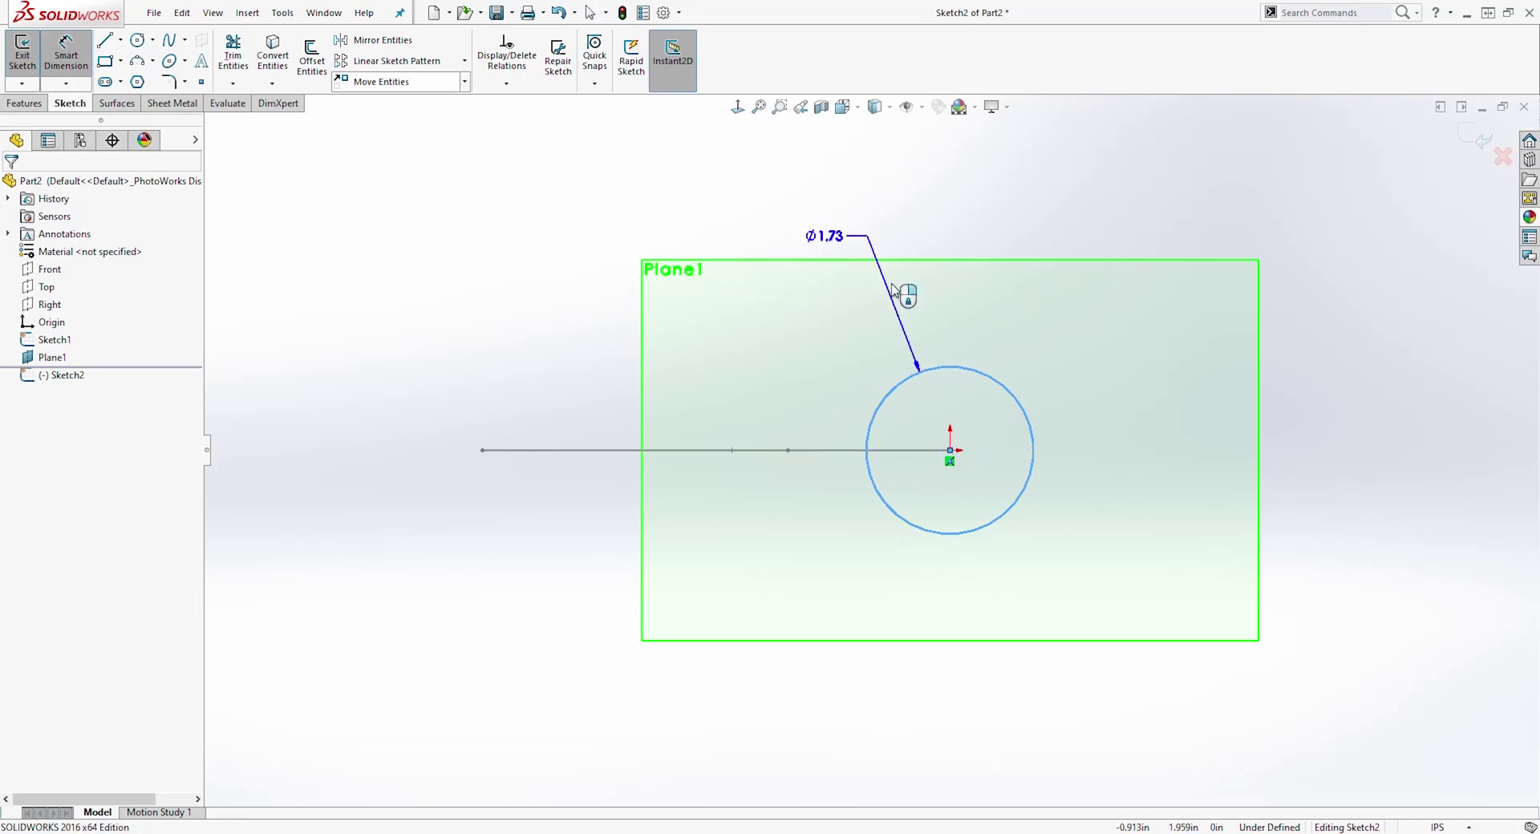
{"action": "left_click", "coordinate": [792, 321]}
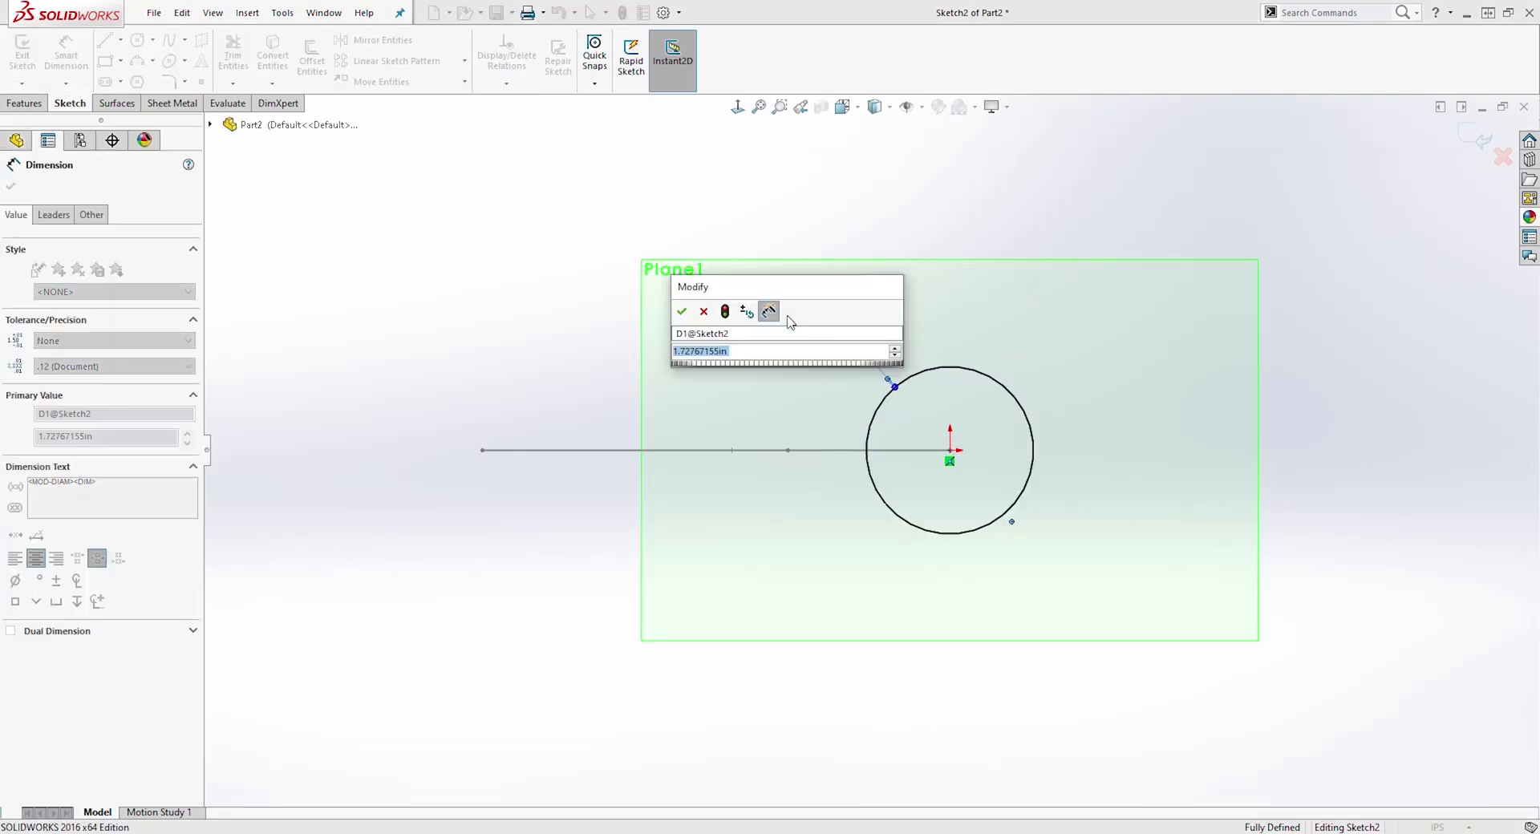
{"action": "type", "text": ".62"}
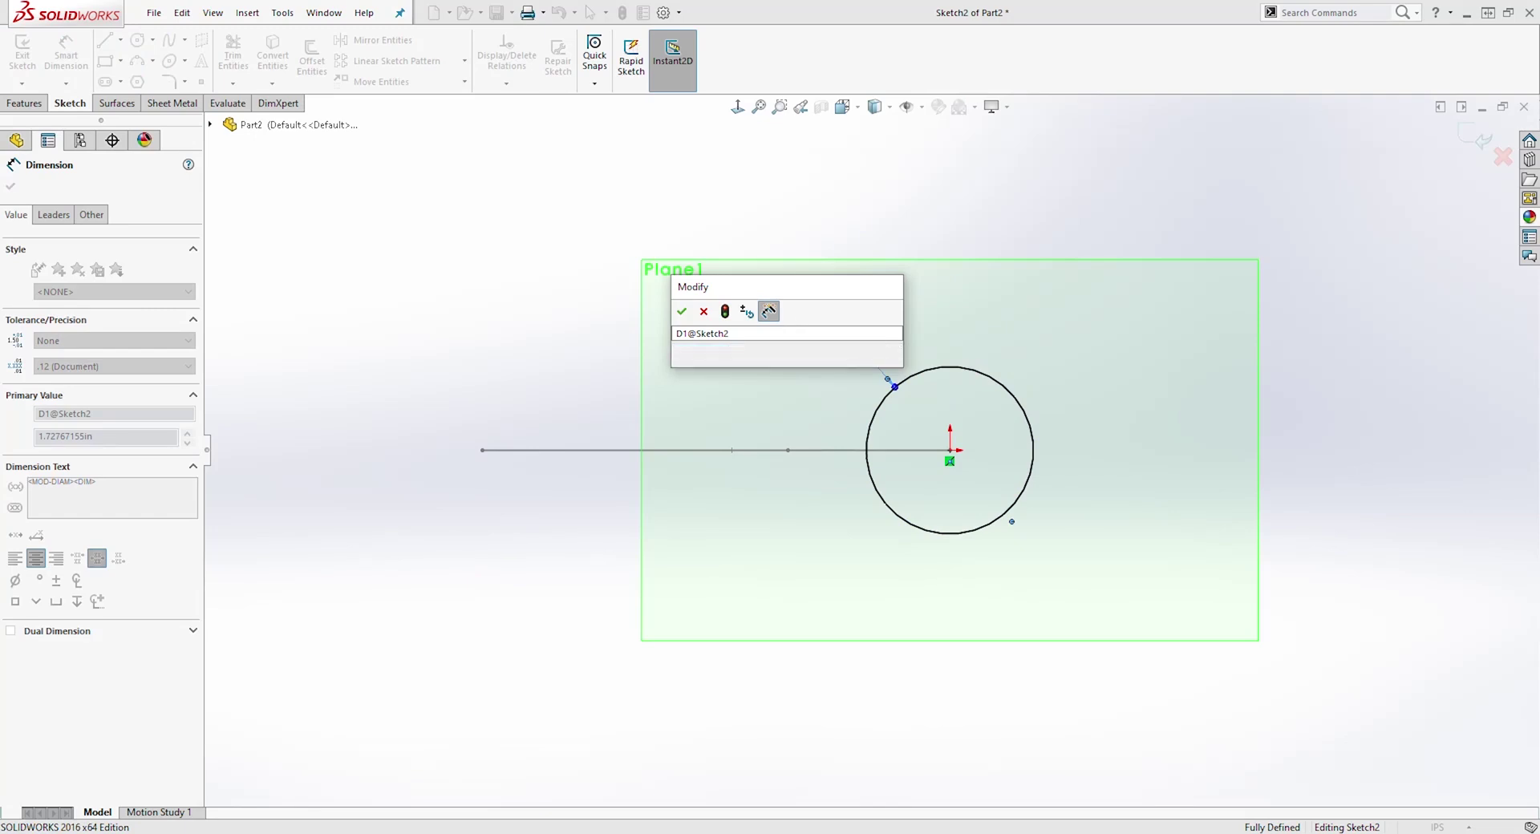
{"action": "type", "text": "5"}
{"action": "key", "text": "Return"}
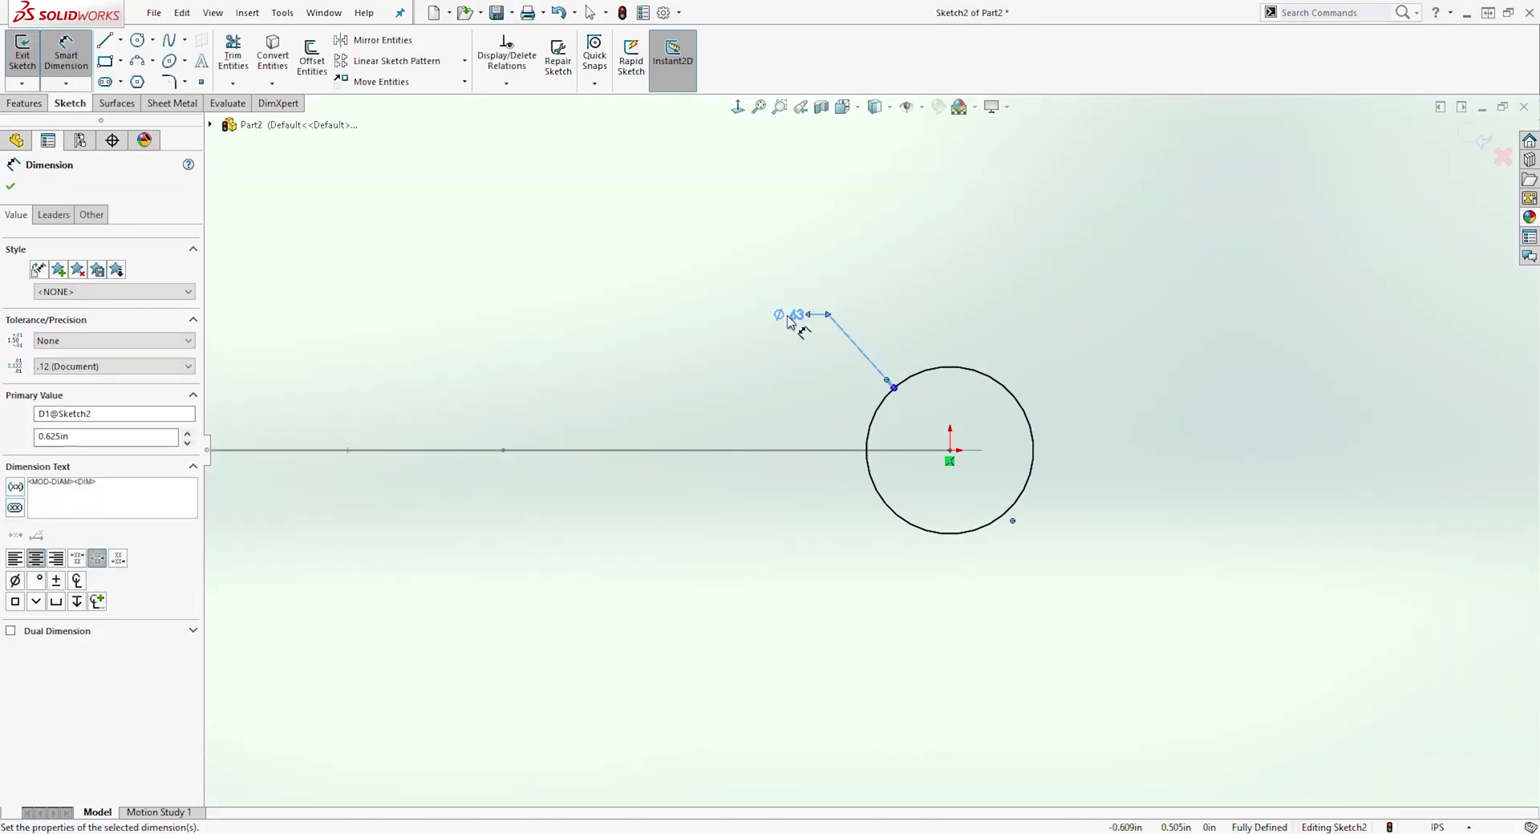
Step: Exit the circle sketch and hide the reference plane at the end of the path
{"action": "mouse_move", "coordinate": [1107, 353]}
{"action": "middle_mouse_down"}
{"action": "mouse_move", "coordinate": [1196, 330]}
{"action": "mouse_move", "coordinate": [976, 326]}
{"action": "mouse_move", "coordinate": [1007, 402]}
{"action": "mouse_move", "coordinate": [1168, 591]}
{"action": "middle_mouse_up"}
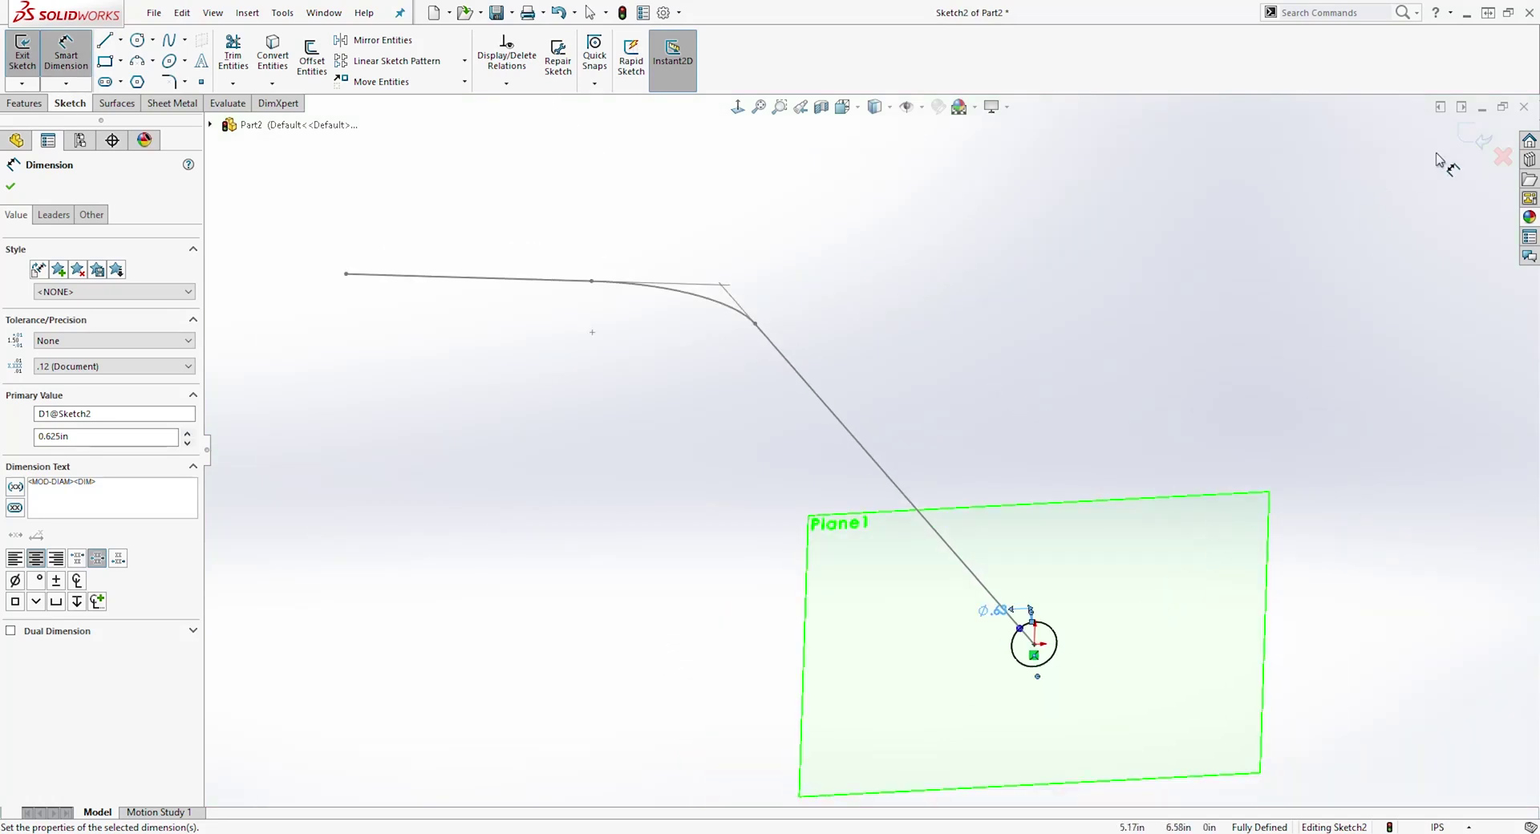
{"action": "left_click", "coordinate": [1485, 144]}
{"action": "left_click", "coordinate": [1484, 144]}
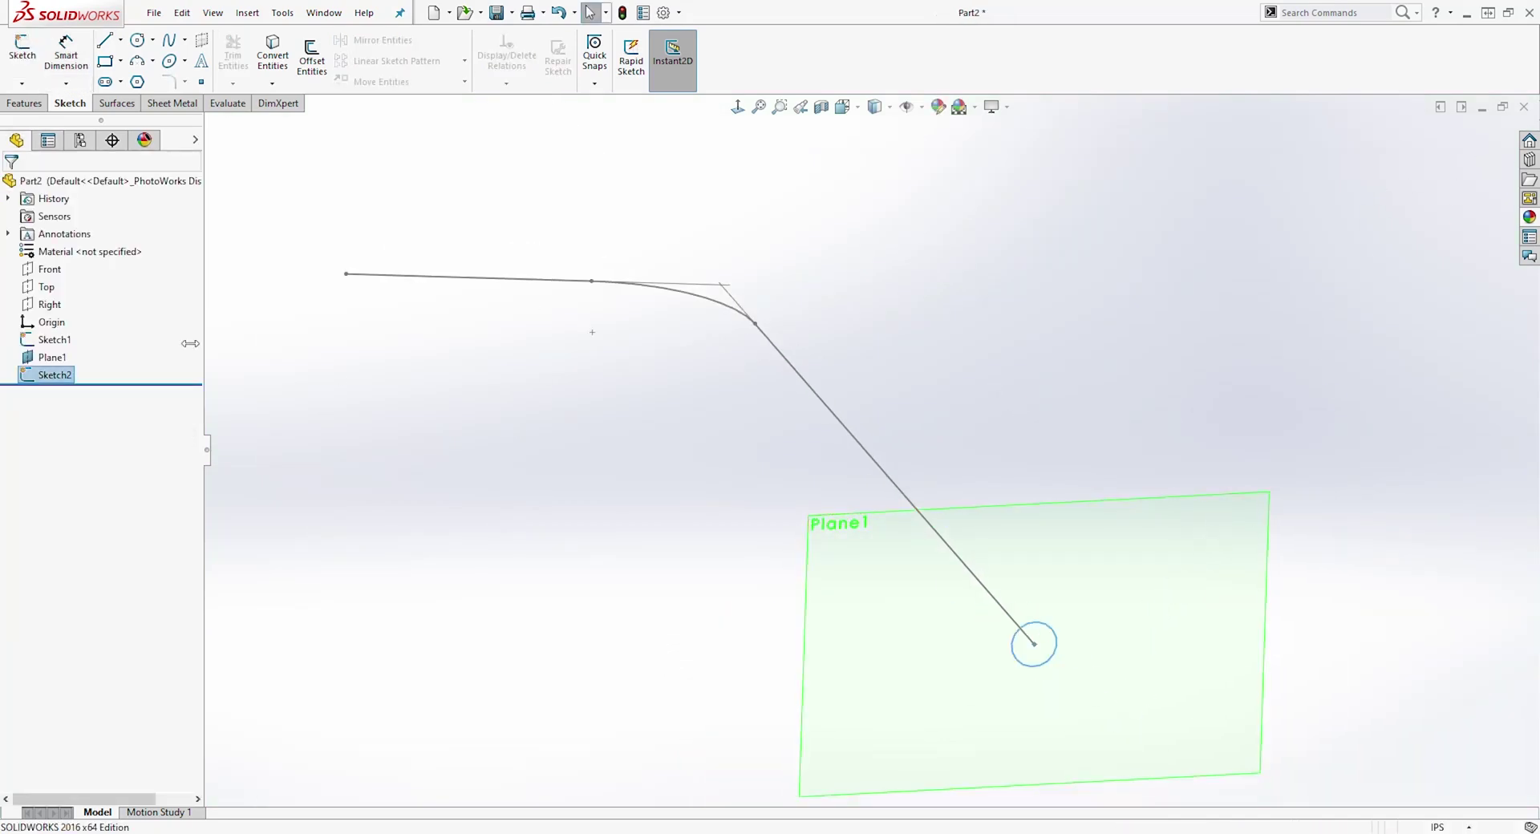
{"action": "right_click", "coordinate": [50, 359]}
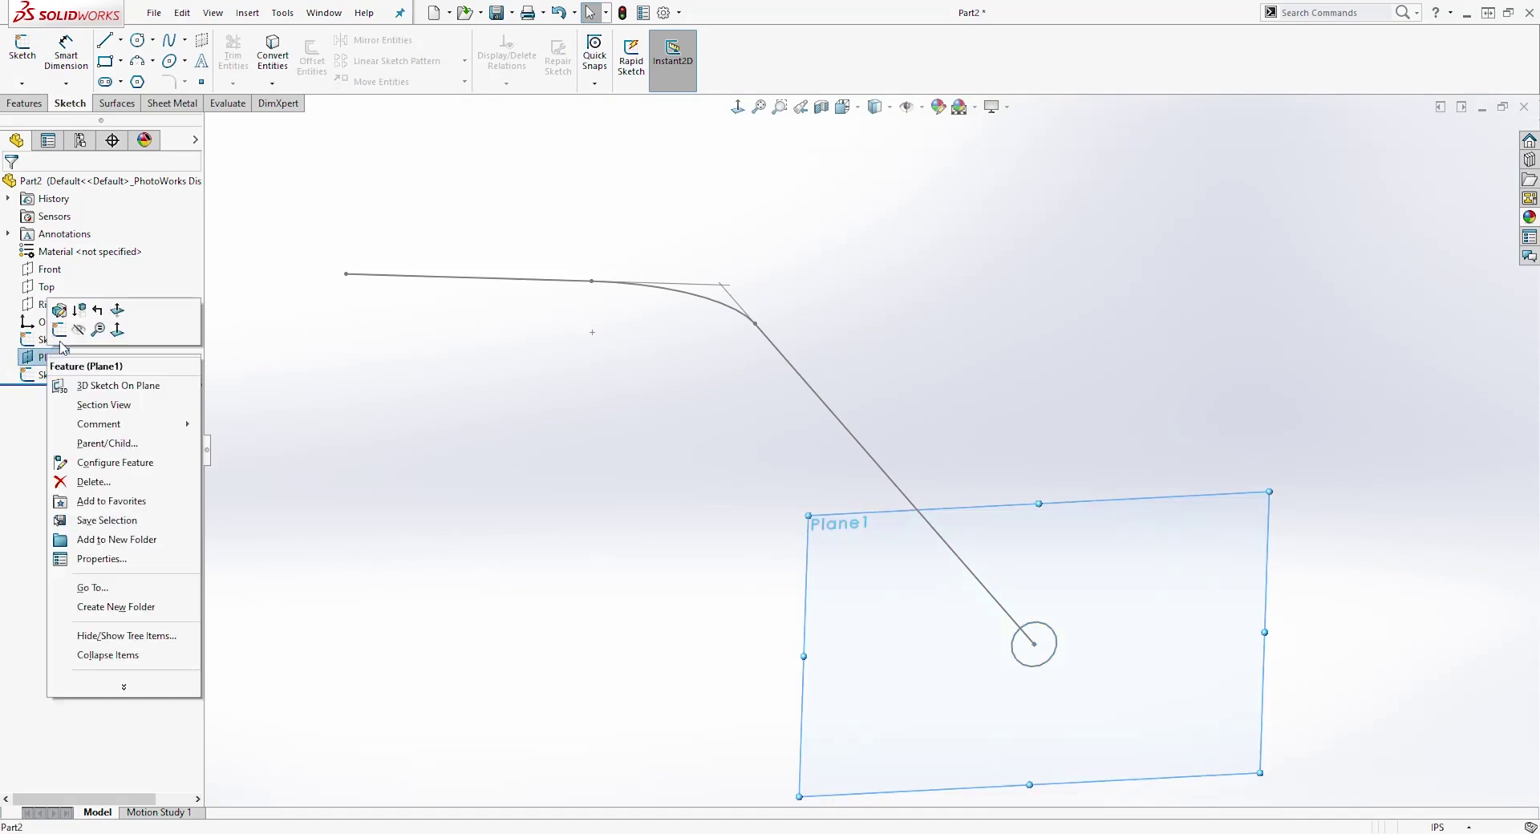
{"action": "left_click", "coordinate": [84, 336]}
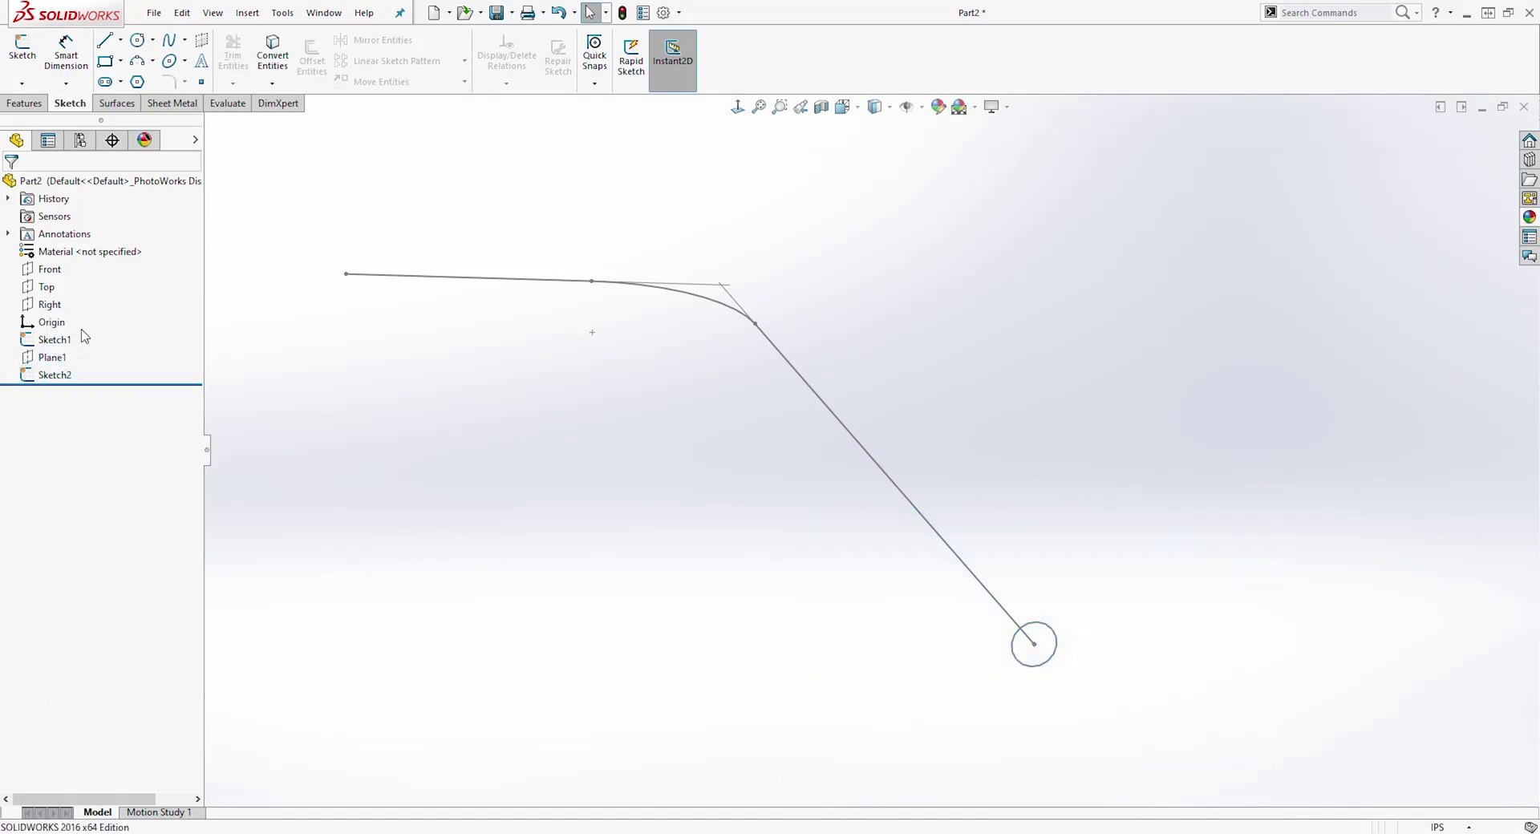
Step: Create a swept boss using the 0.625 in circle as the profile and the bent line sketch as the path
{"action": "left_click", "coordinate": [32, 104]}
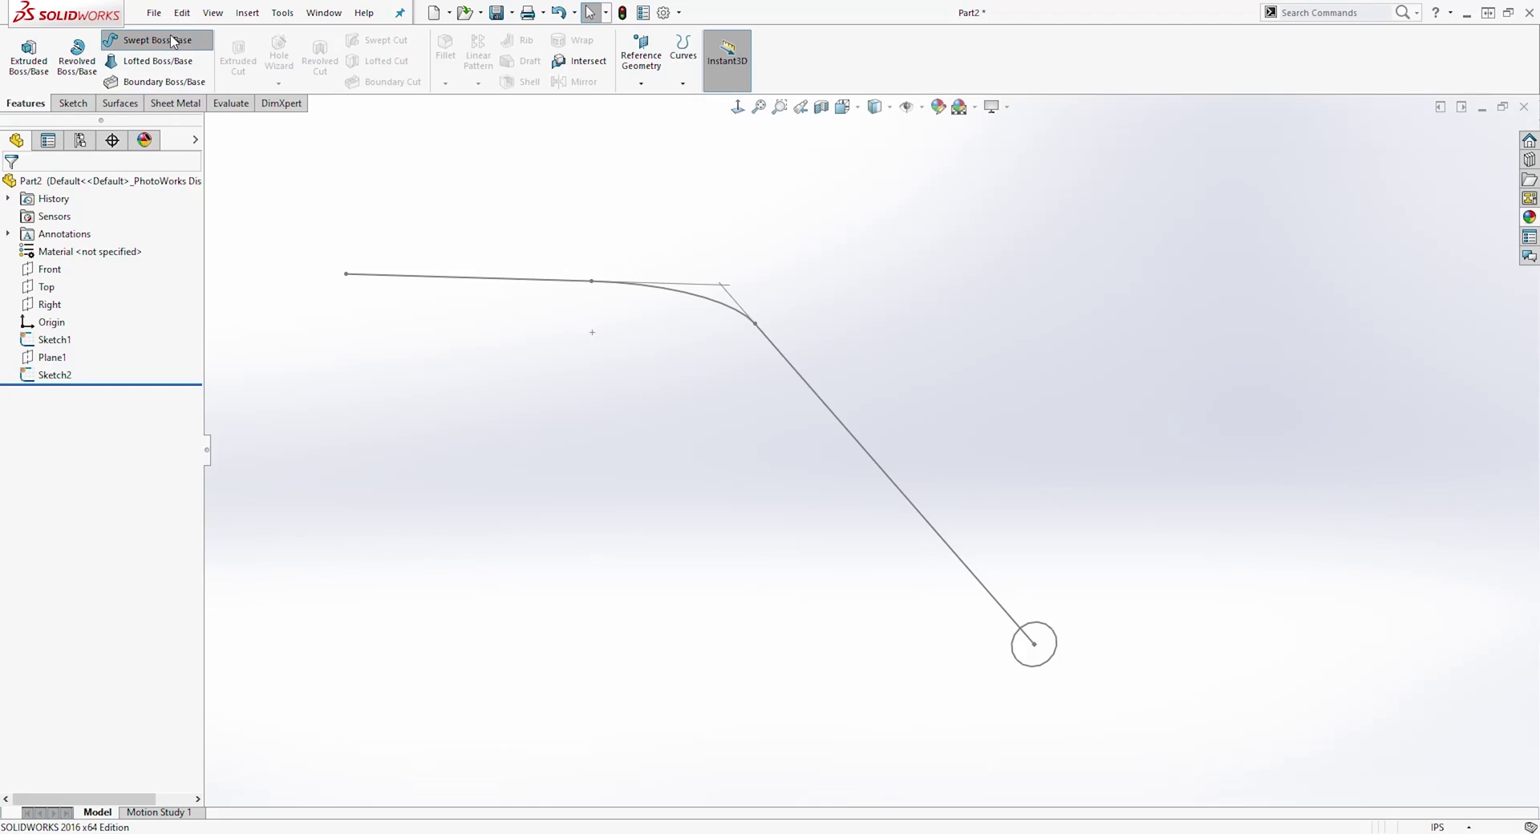
{"action": "left_click", "coordinate": [205, 44]}
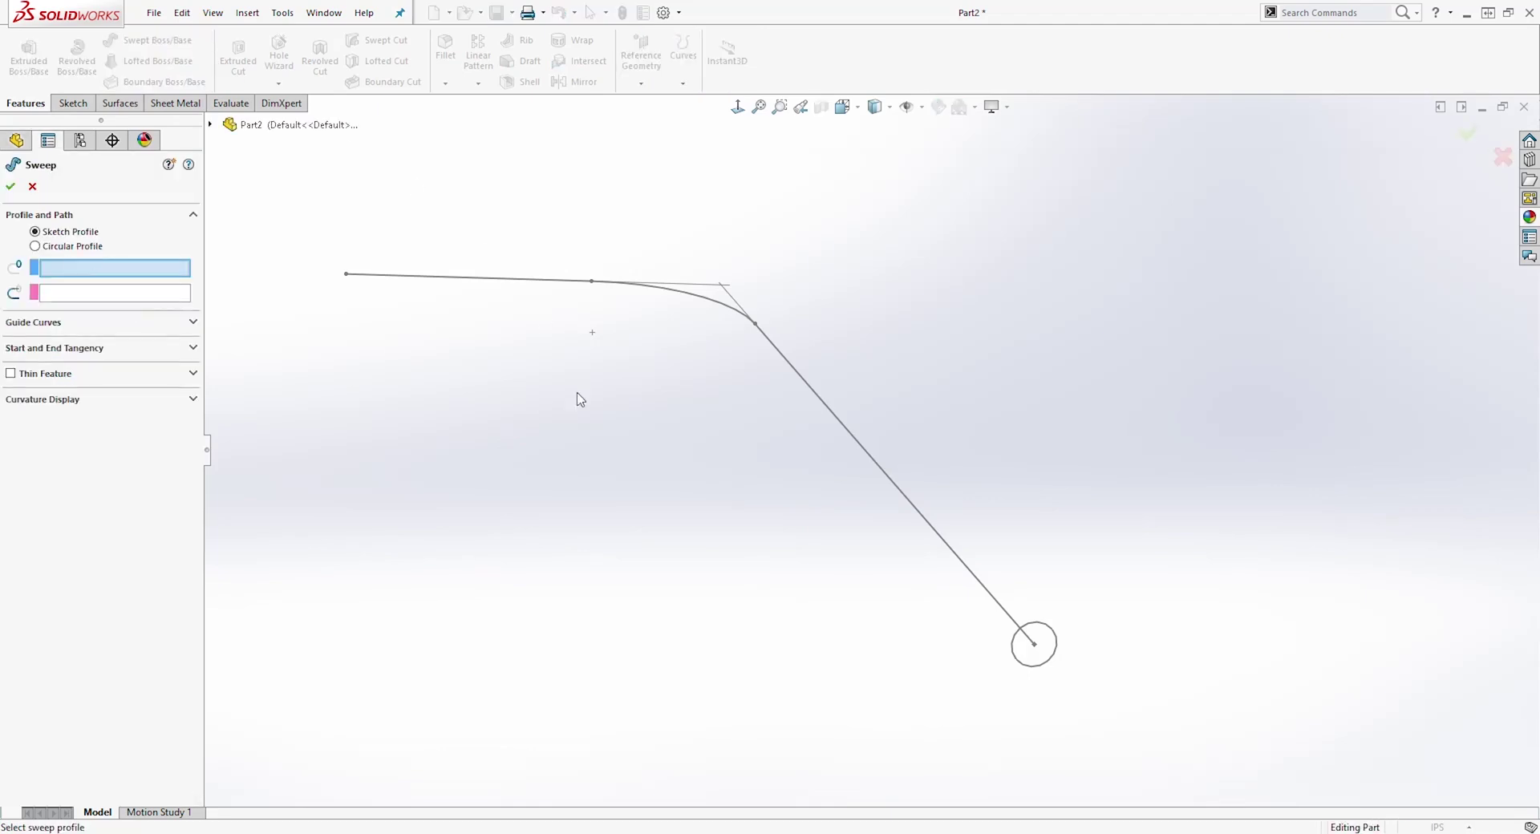
{"action": "left_click", "coordinate": [1050, 631]}
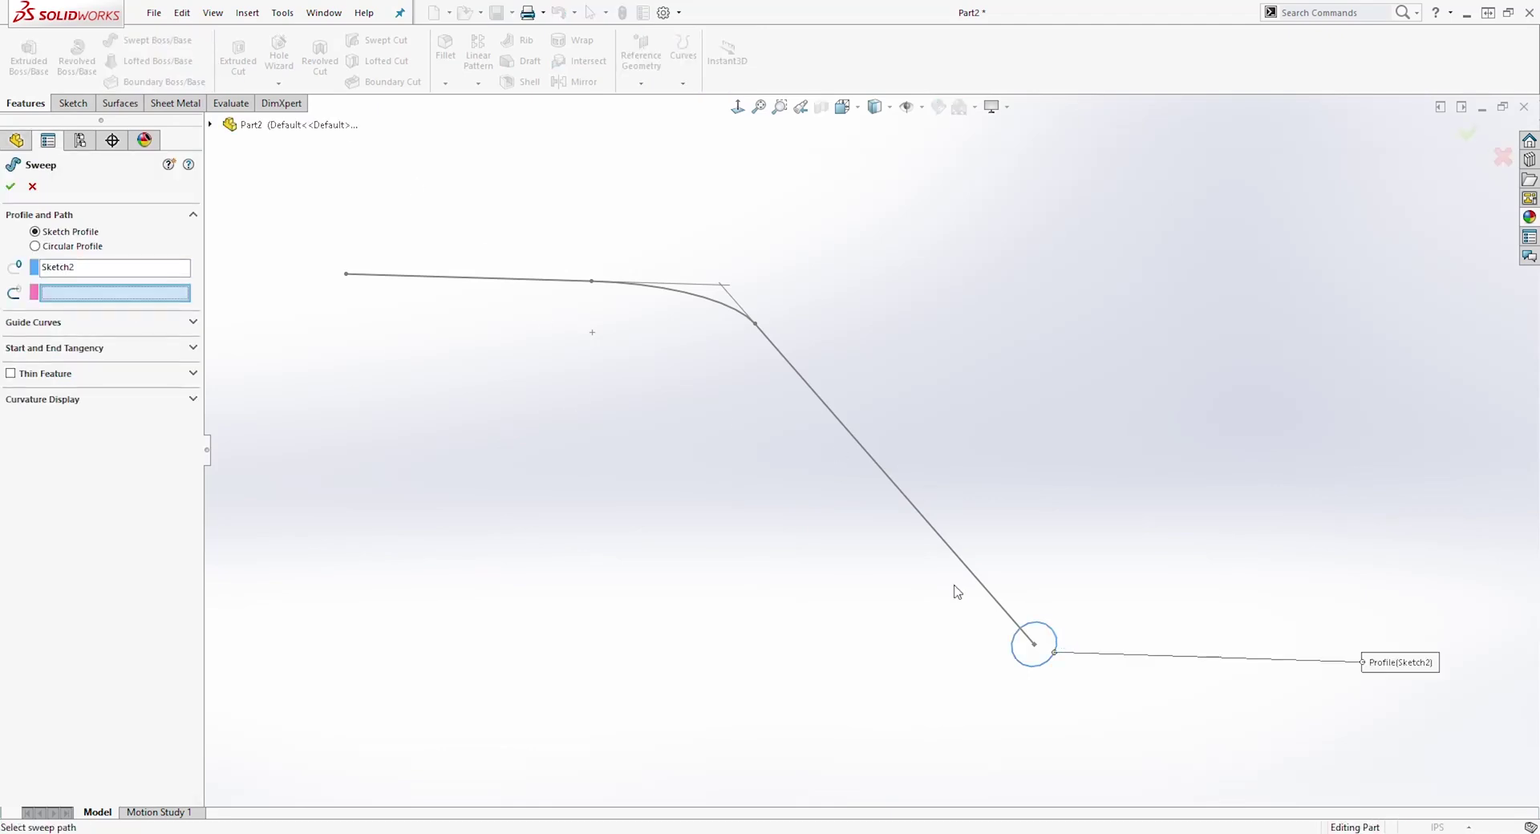
{"action": "left_click", "coordinate": [798, 377]}
{"action": "middle_click_drag", "start_coordinate": [452, 368], "coordinate": [561, 449]}
{"action": "left_click", "coordinate": [11, 187]}
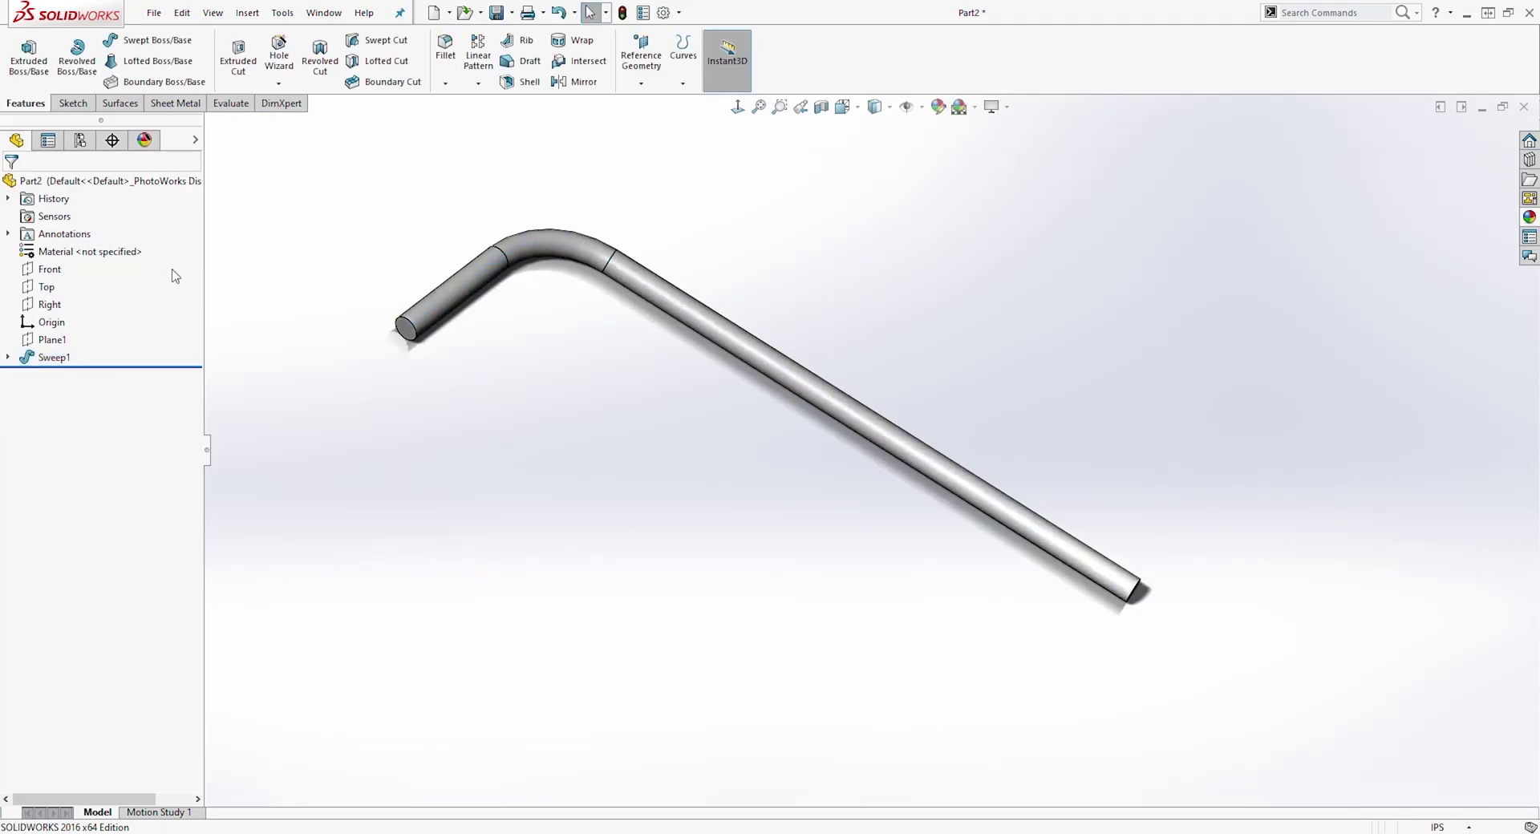
Step: Show the path sketch absorbed in the sweep feature
{"action": "left_click", "coordinate": [47, 287]}
{"action": "middle_click_drag", "start_coordinate": [650, 403], "coordinate": [665, 445]}
{"action": "left_click", "coordinate": [265, 417]}
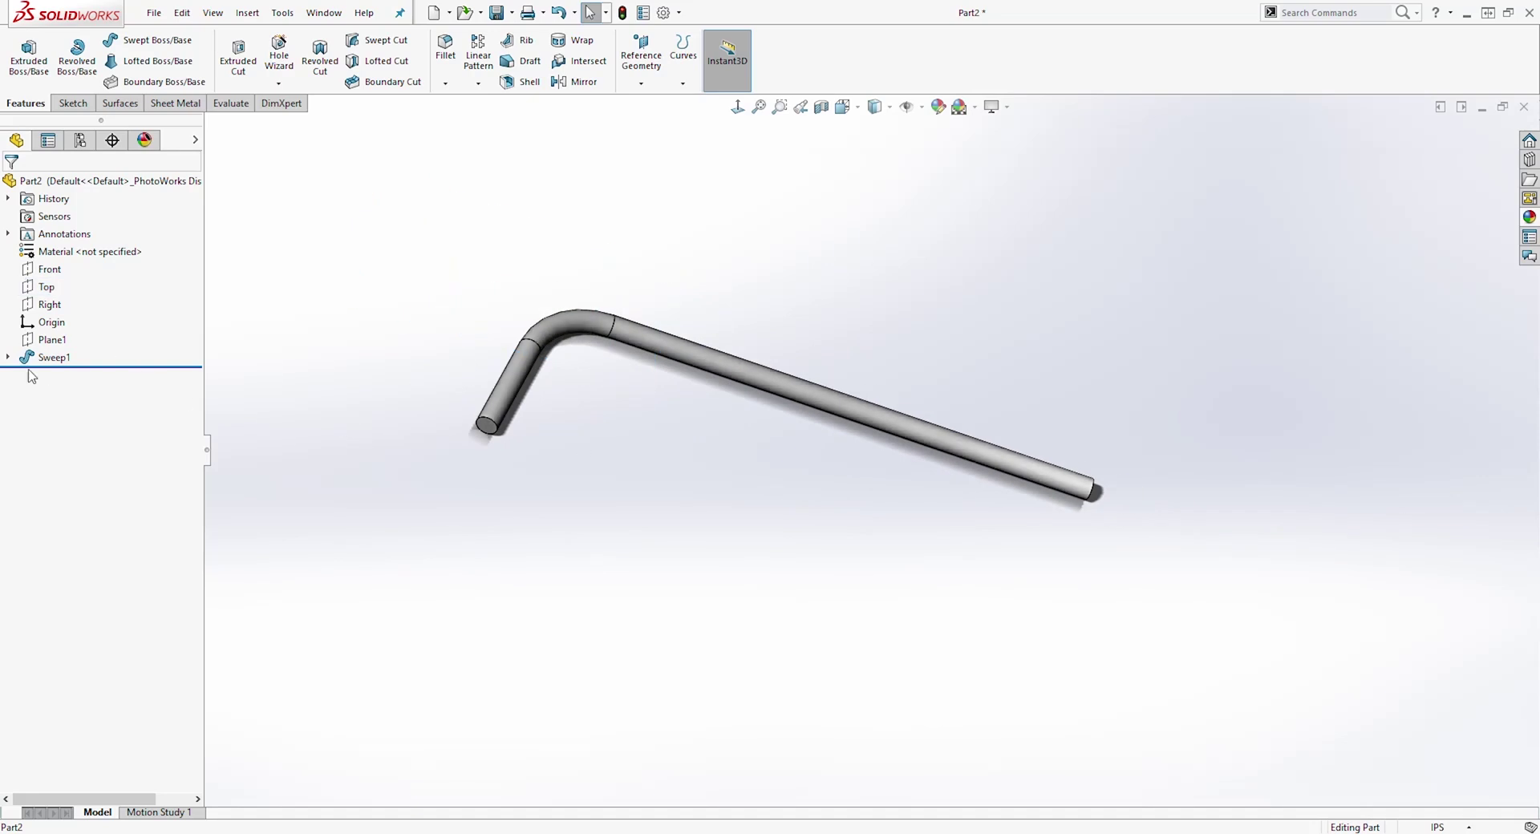
{"action": "left_click", "coordinate": [8, 358]}
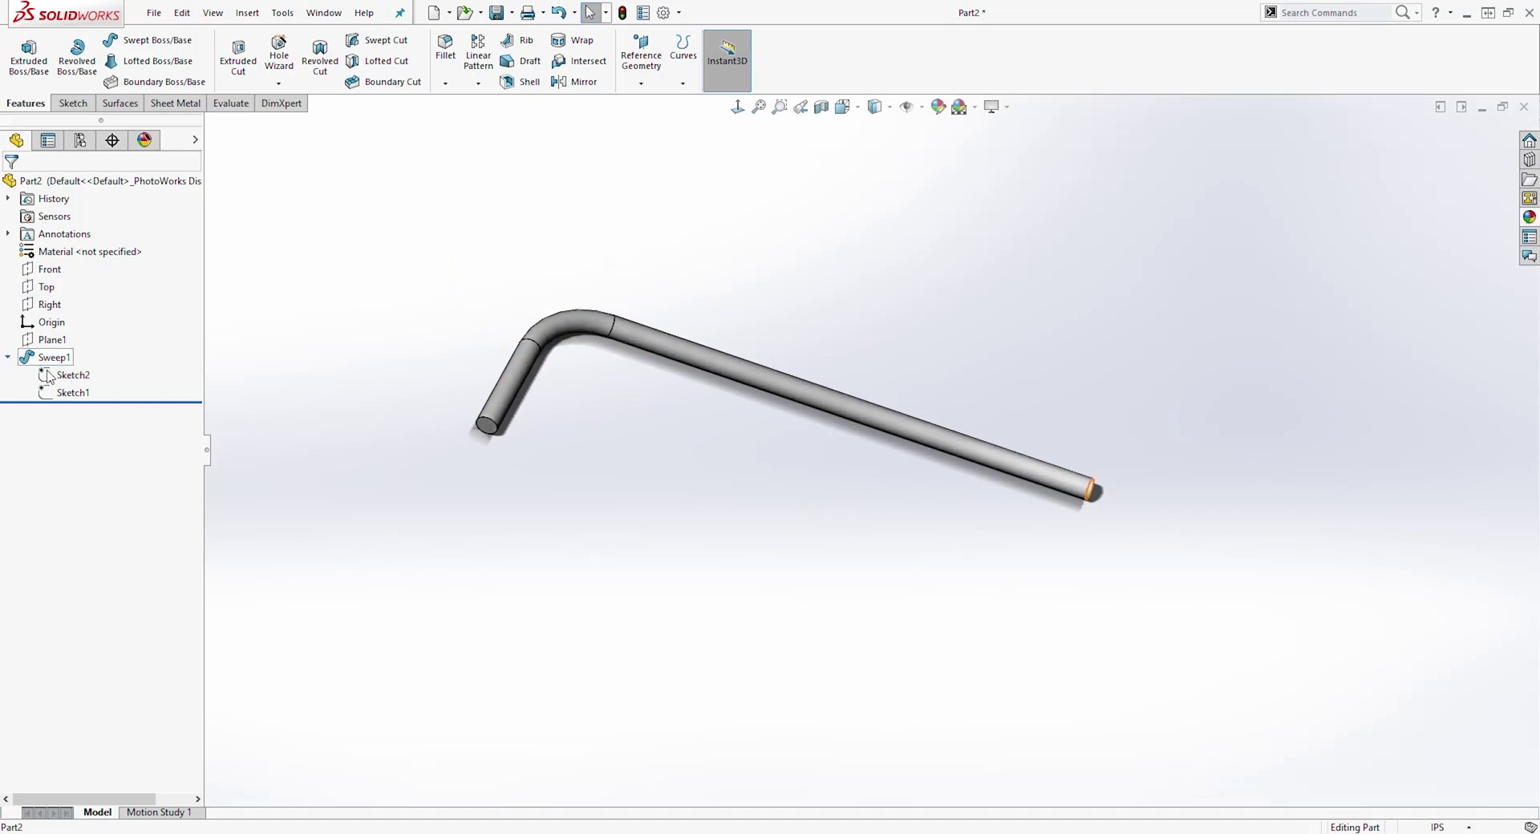
{"action": "right_click", "coordinate": [72, 399]}
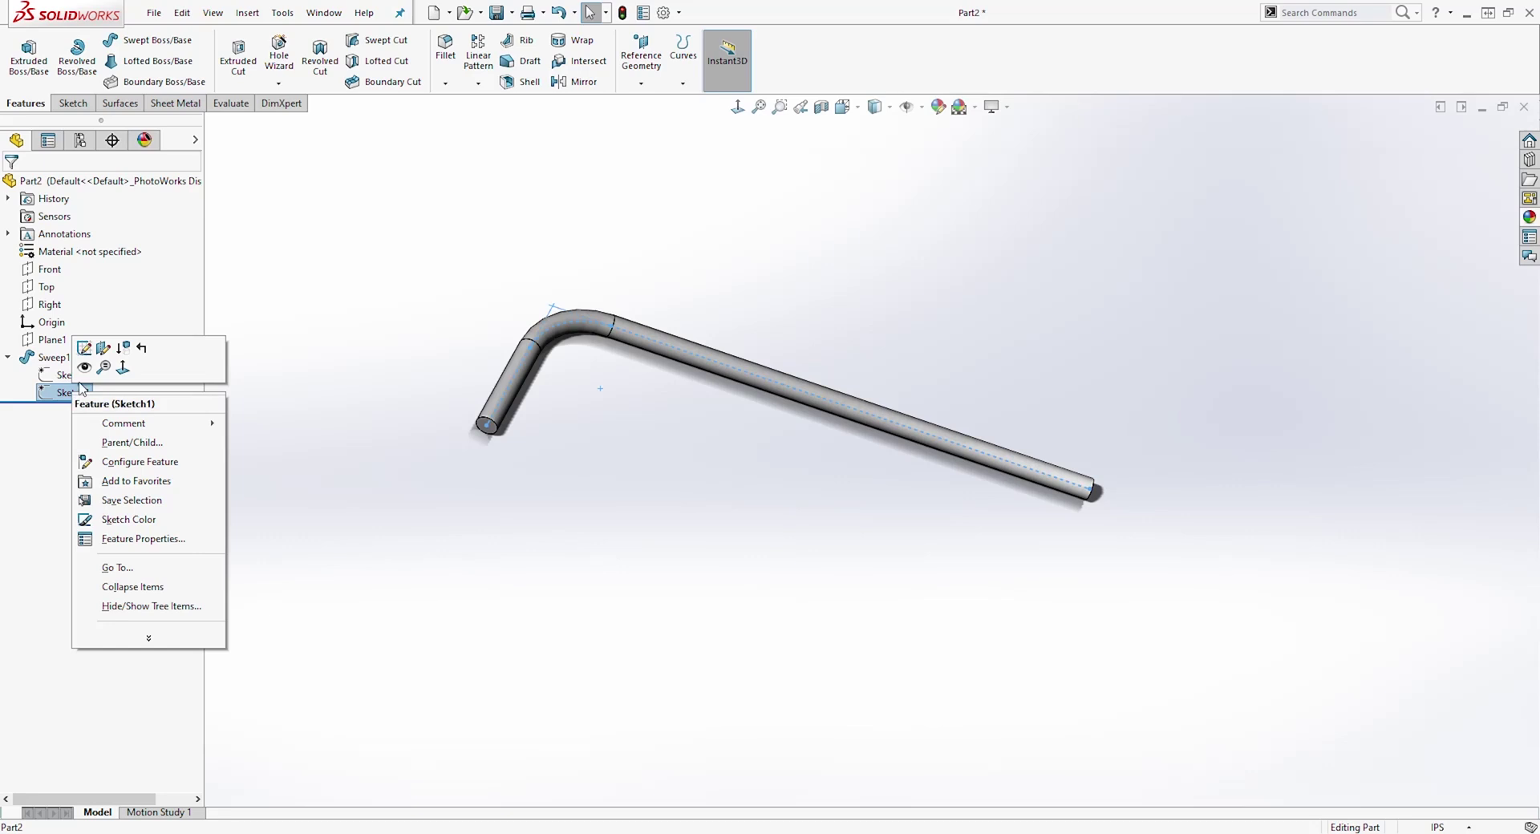
{"action": "left_click", "coordinate": [109, 370]}
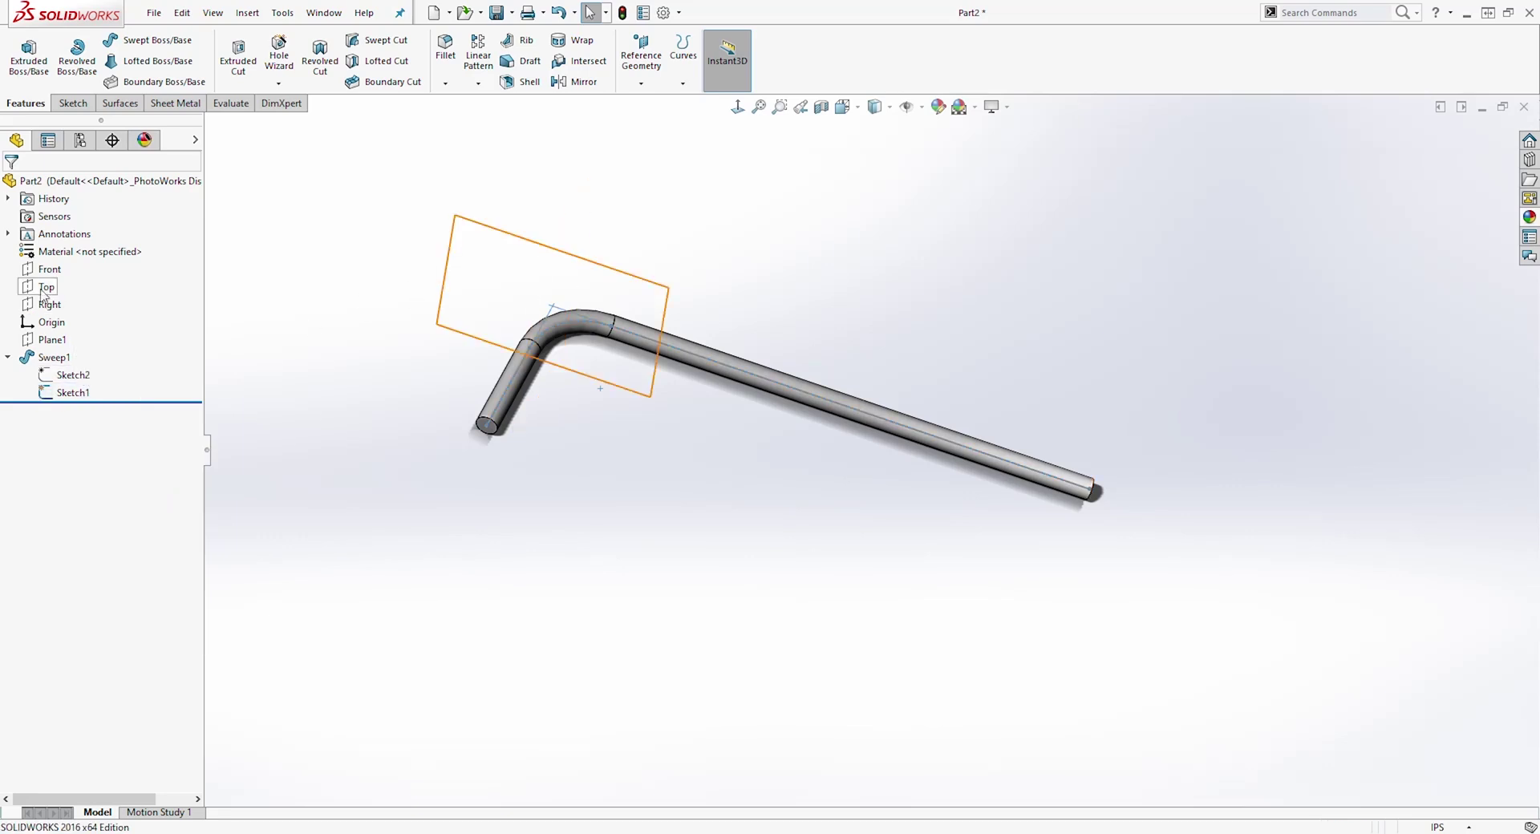
Step: Start a sketch on the Top plane and orient the view normal to it
{"action": "left_click", "coordinate": [44, 289]}
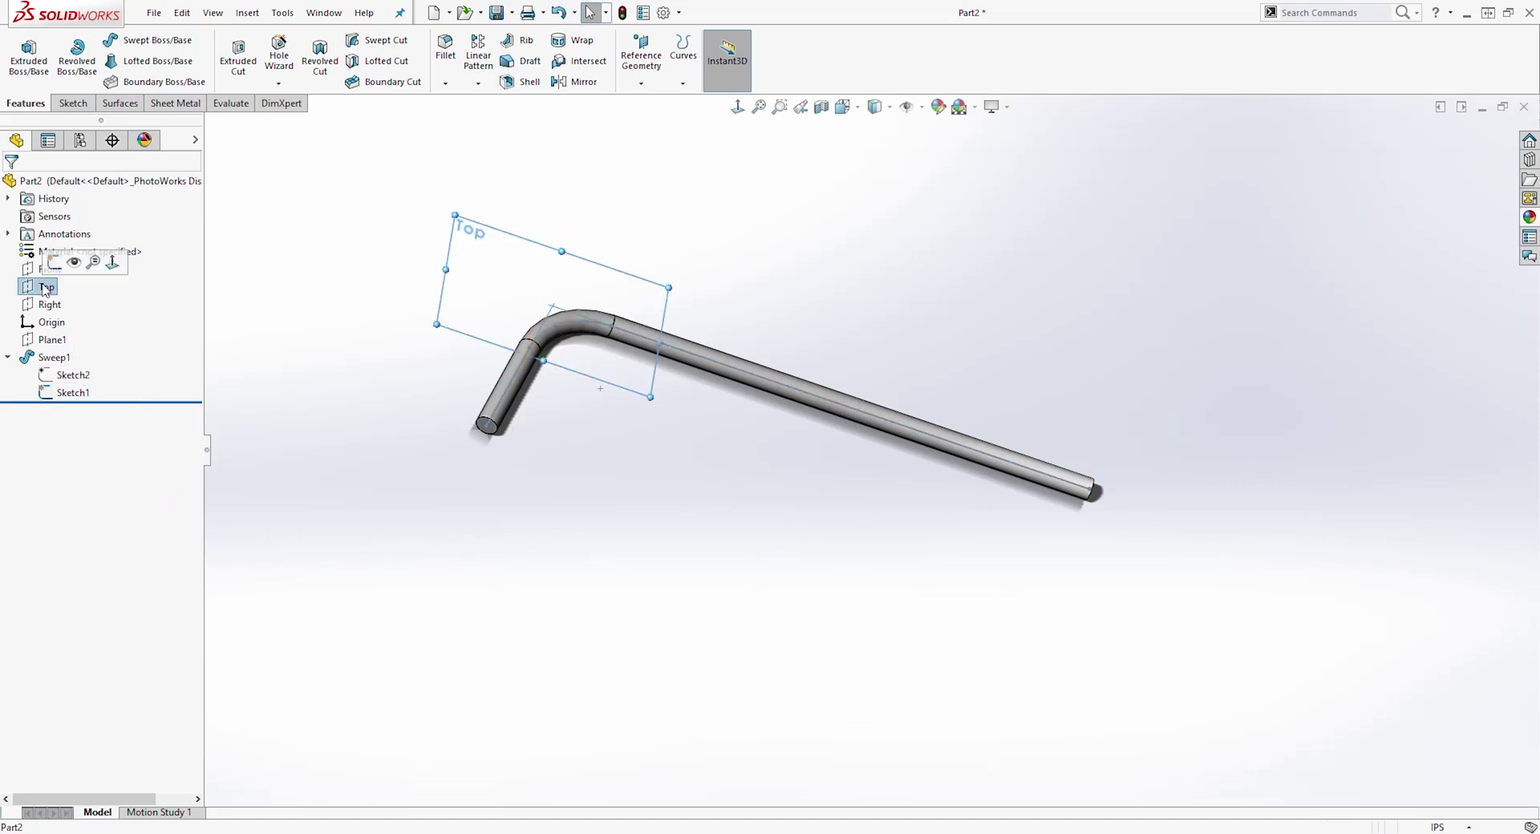
{"action": "left_click", "coordinate": [70, 103]}
{"action": "left_click", "coordinate": [22, 54]}
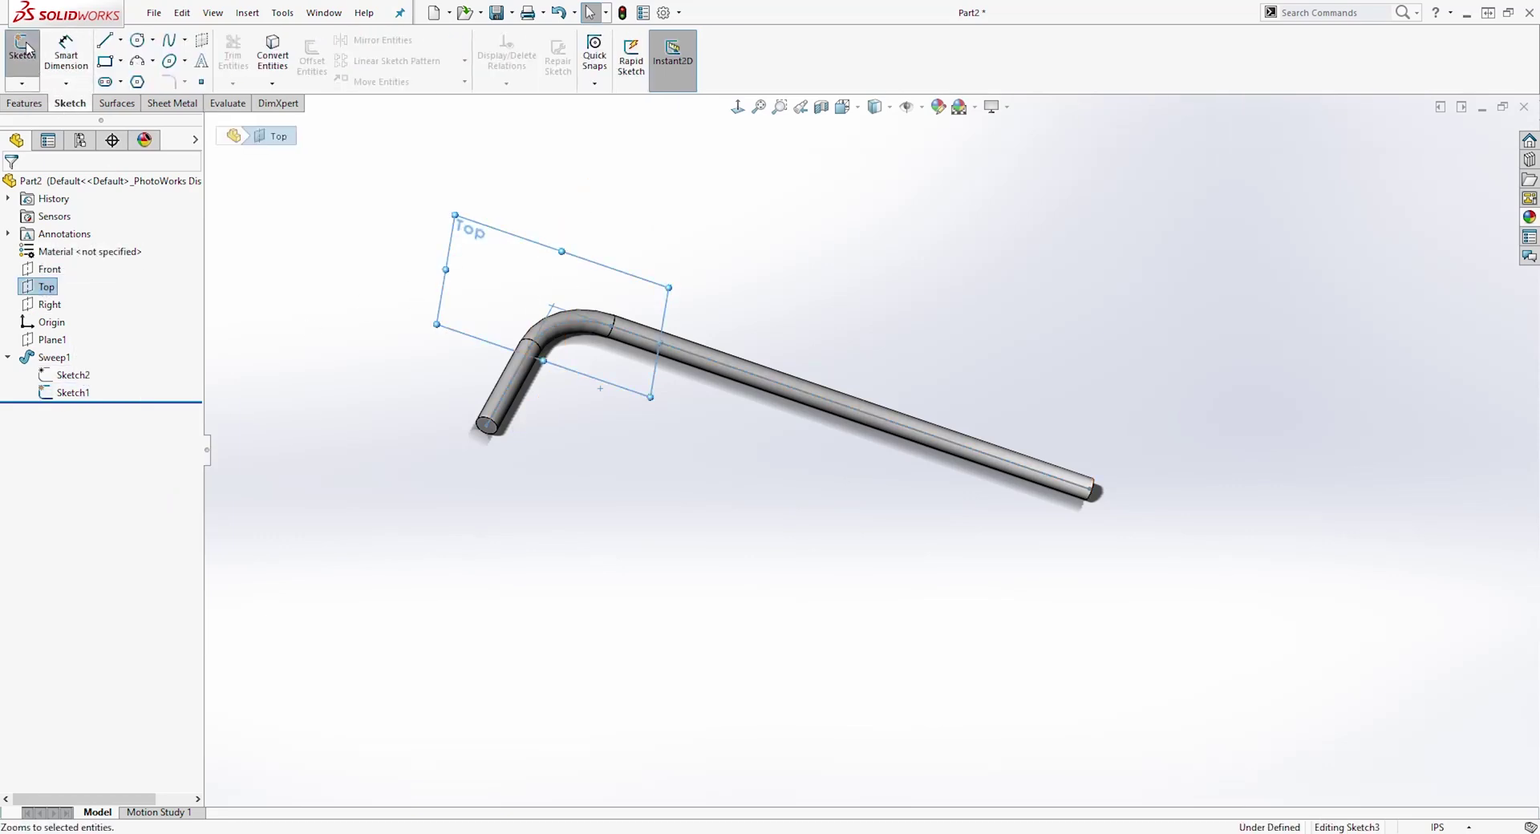
{"action": "left_click", "coordinate": [737, 107]}
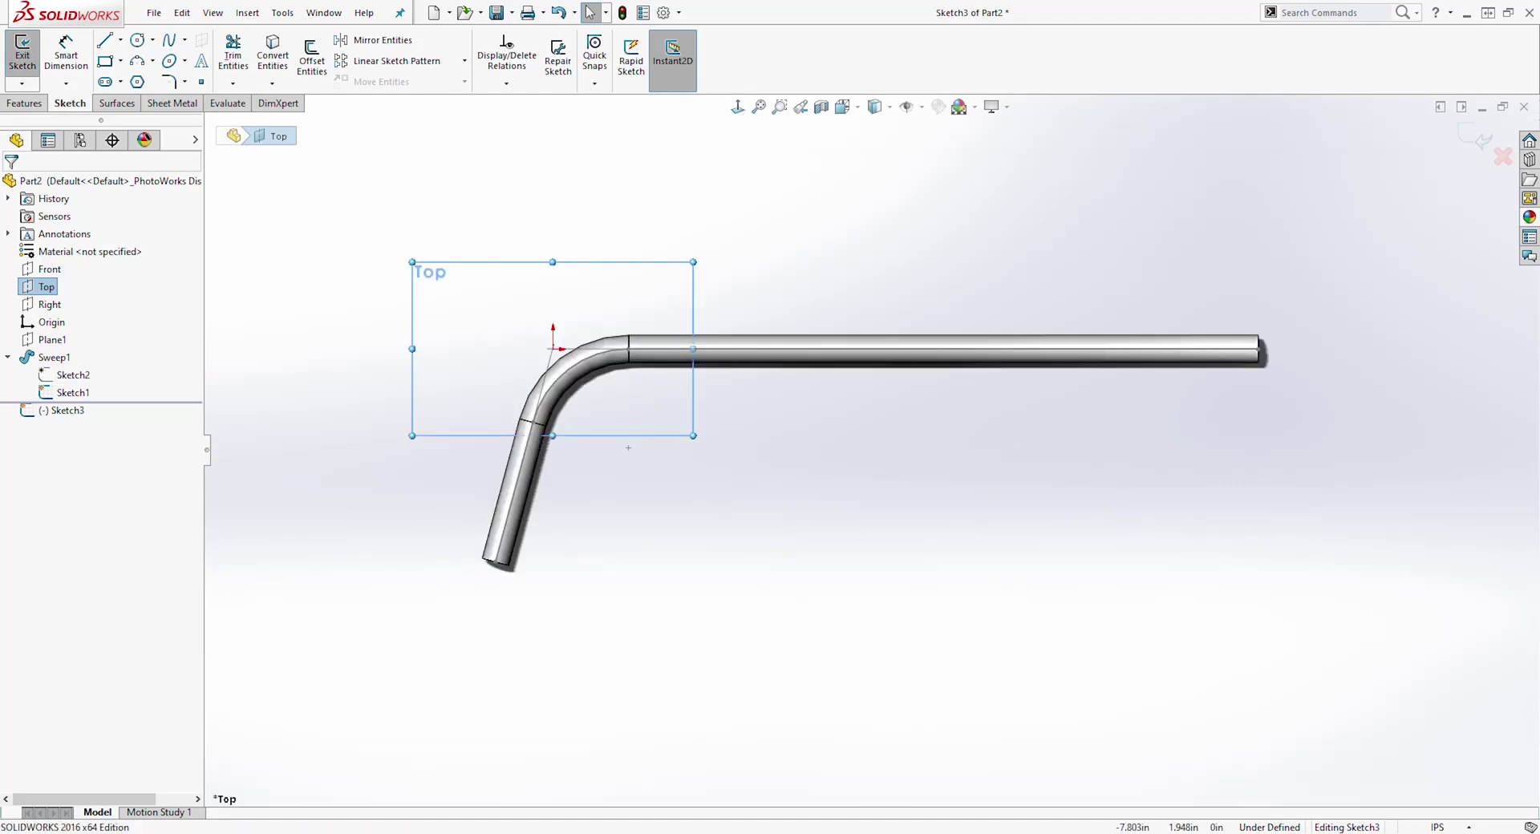
{"action": "scroll", "coordinate": [513, 430], "scroll_direction": "down", "scroll_amount": 5}
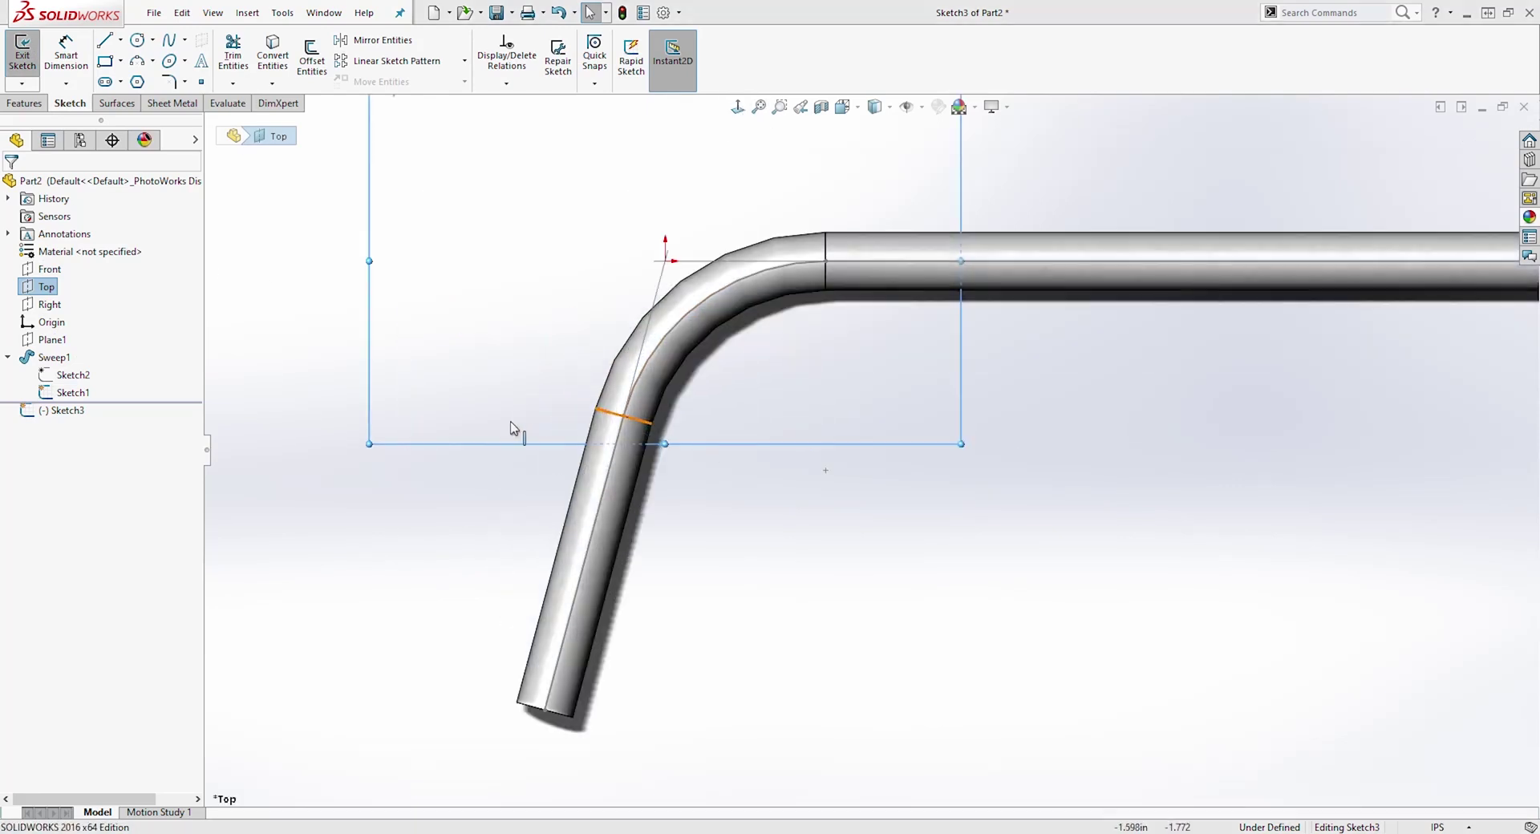
Step: Draw a line about 2.13 in long on the short leg's centreline, ending at the path's free endpoint
{"action": "left_click", "coordinate": [513, 430]}
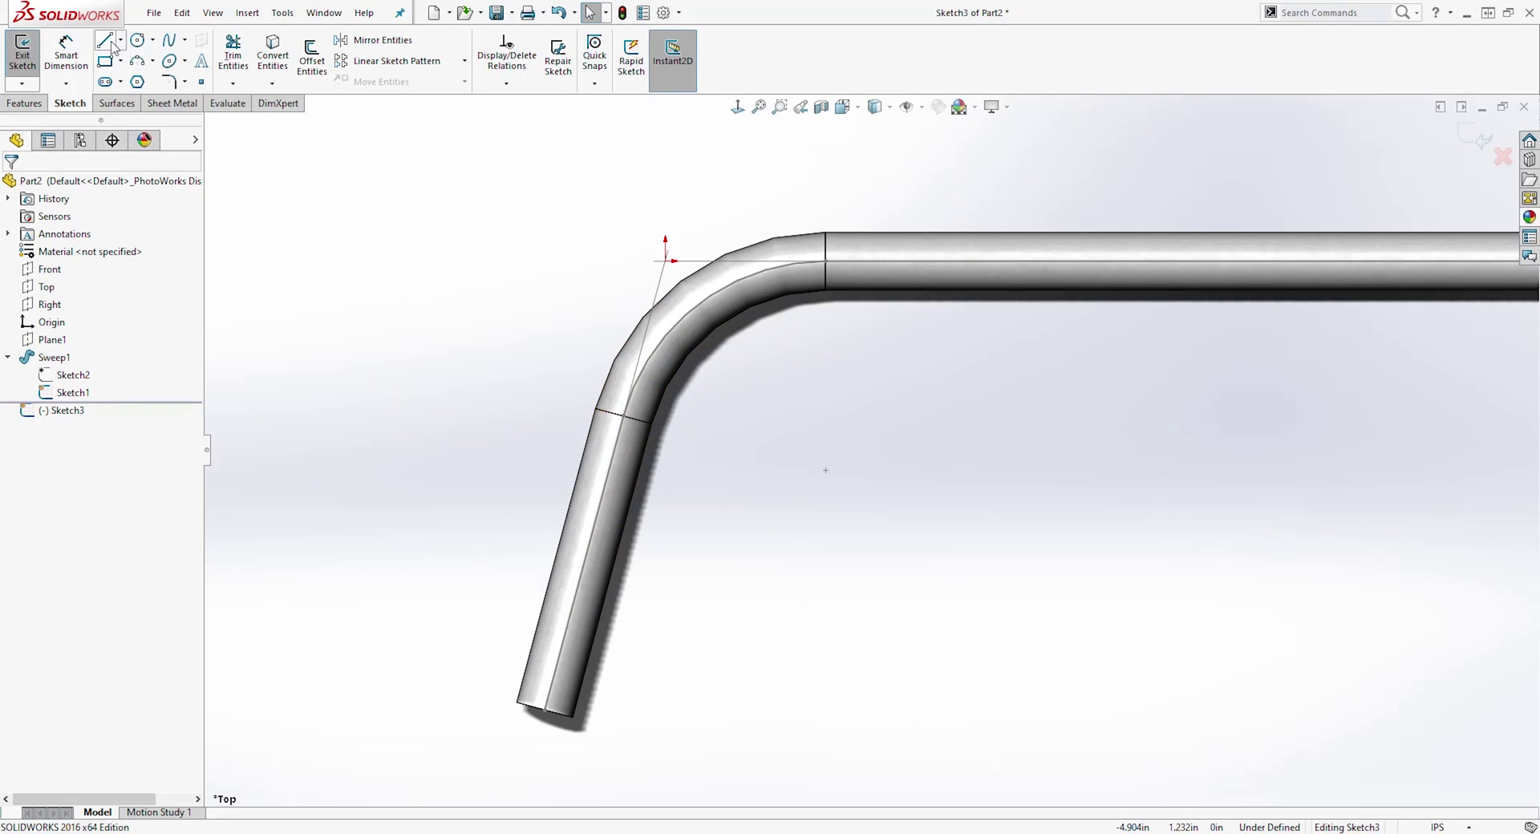
{"action": "left_click", "coordinate": [598, 521]}
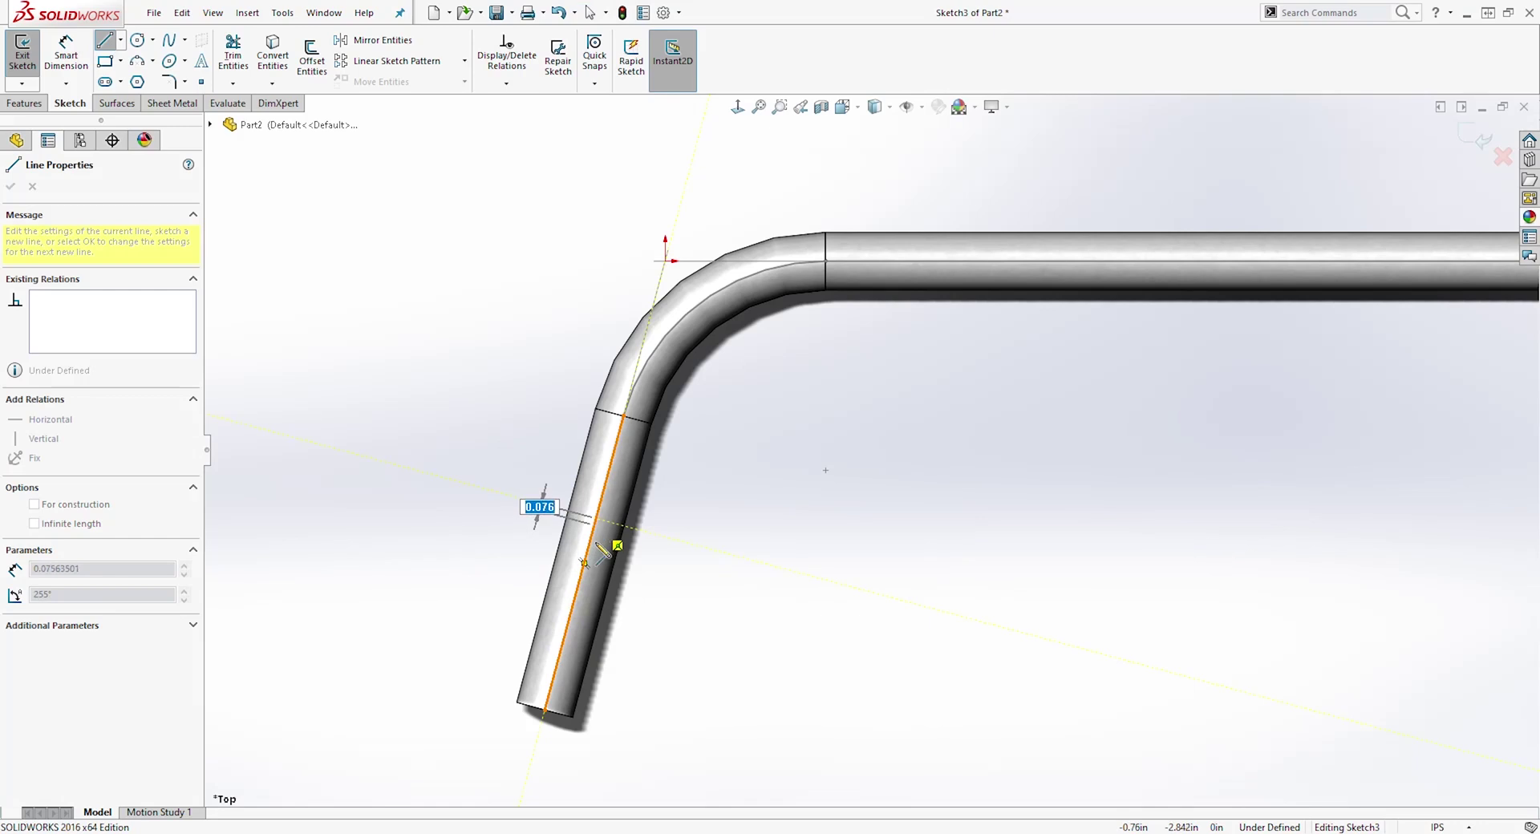
{"action": "left_click", "coordinate": [545, 710]}
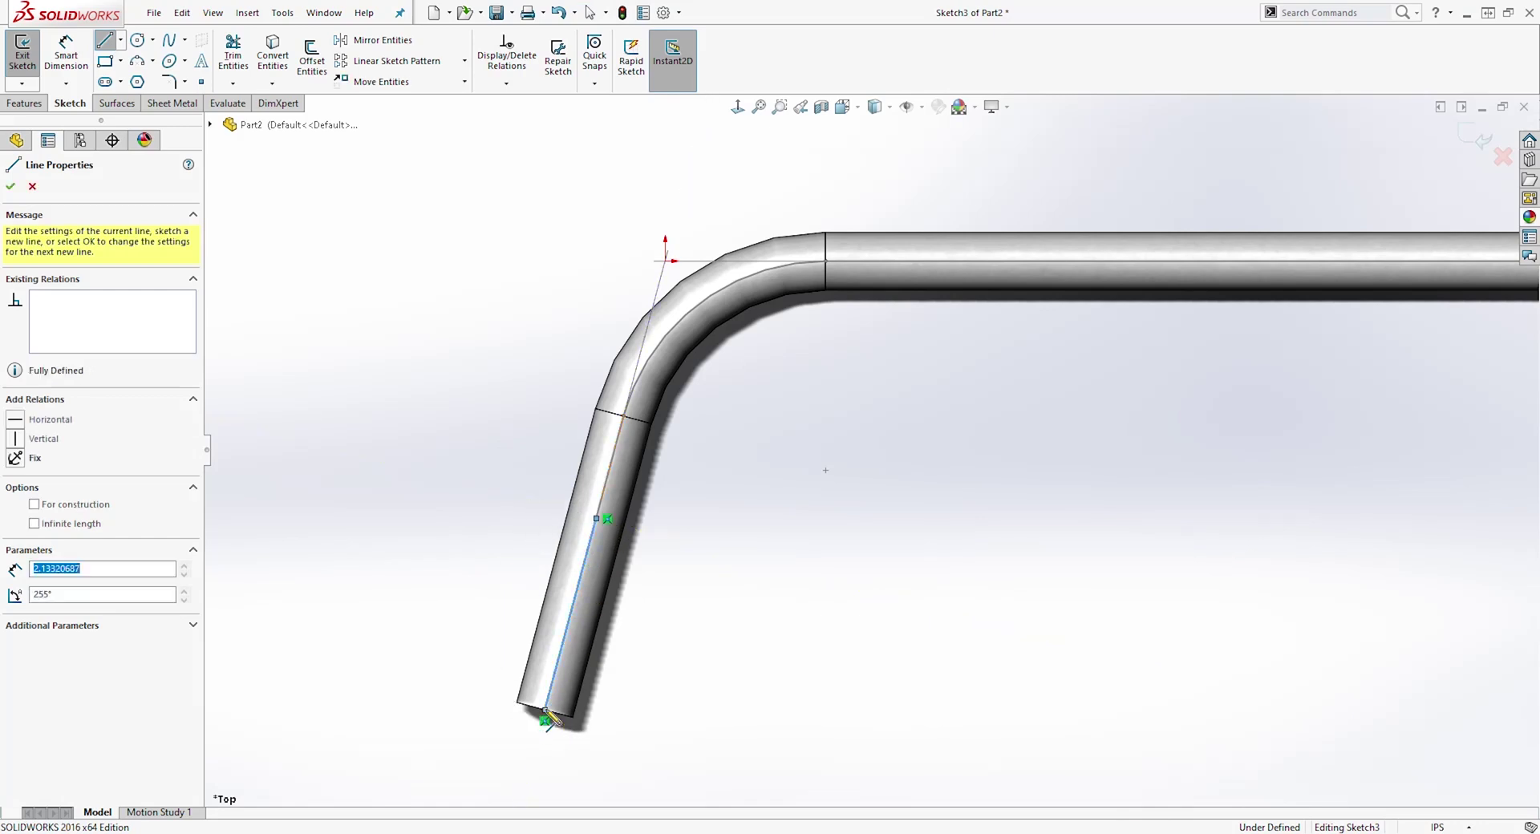
{"action": "key", "text": "Escape"}
{"action": "key", "text": "Escape"}
Step: Close the profile with a perpendicular line to the rod's outer edge, an outward slanted line, a parallel line and a line back to the path's endpoint
{"action": "key", "text": "l"}
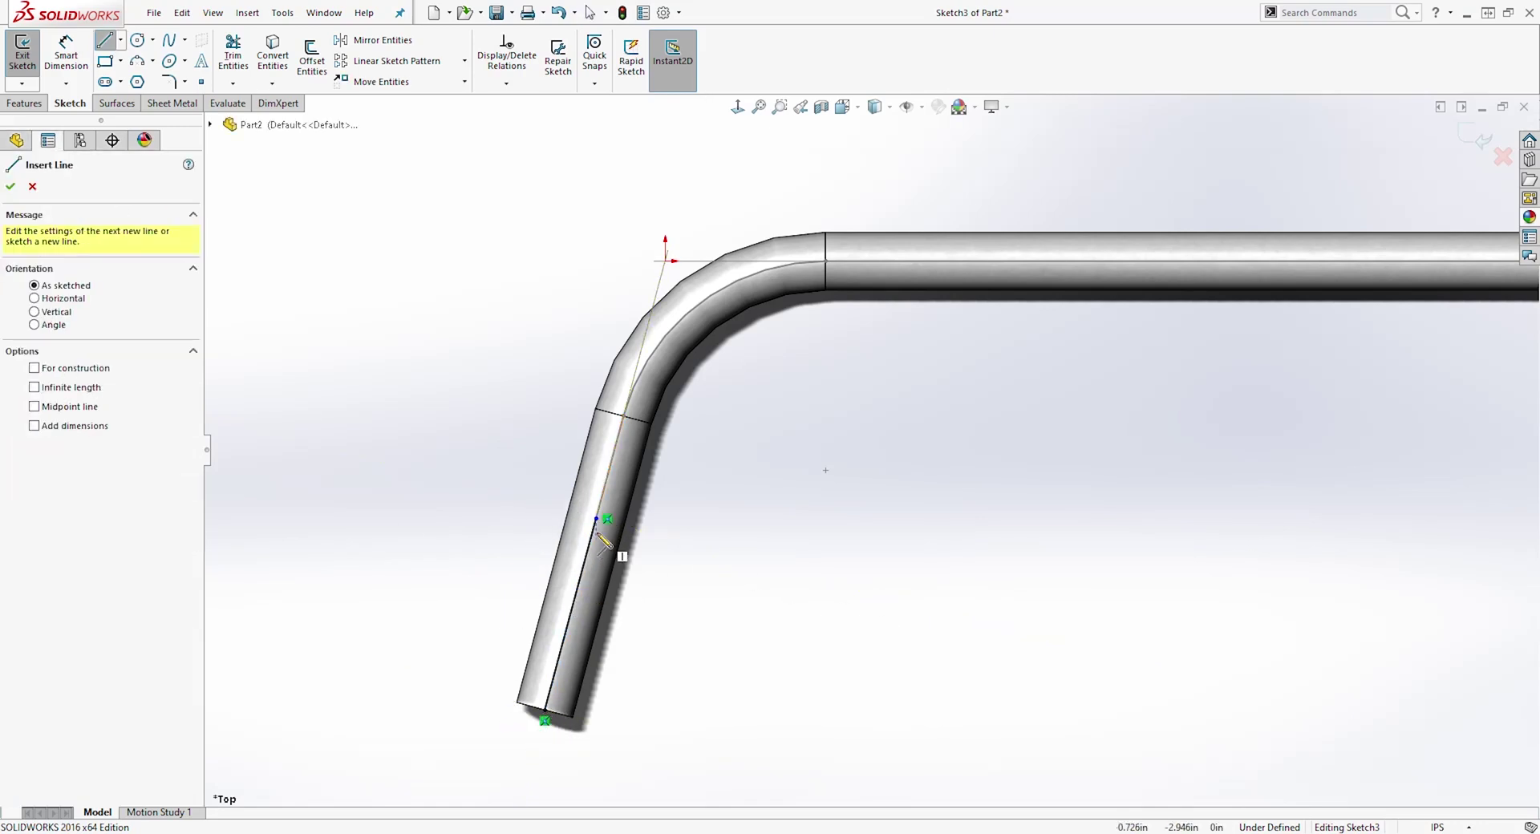
{"action": "left_click", "coordinate": [596, 519]}
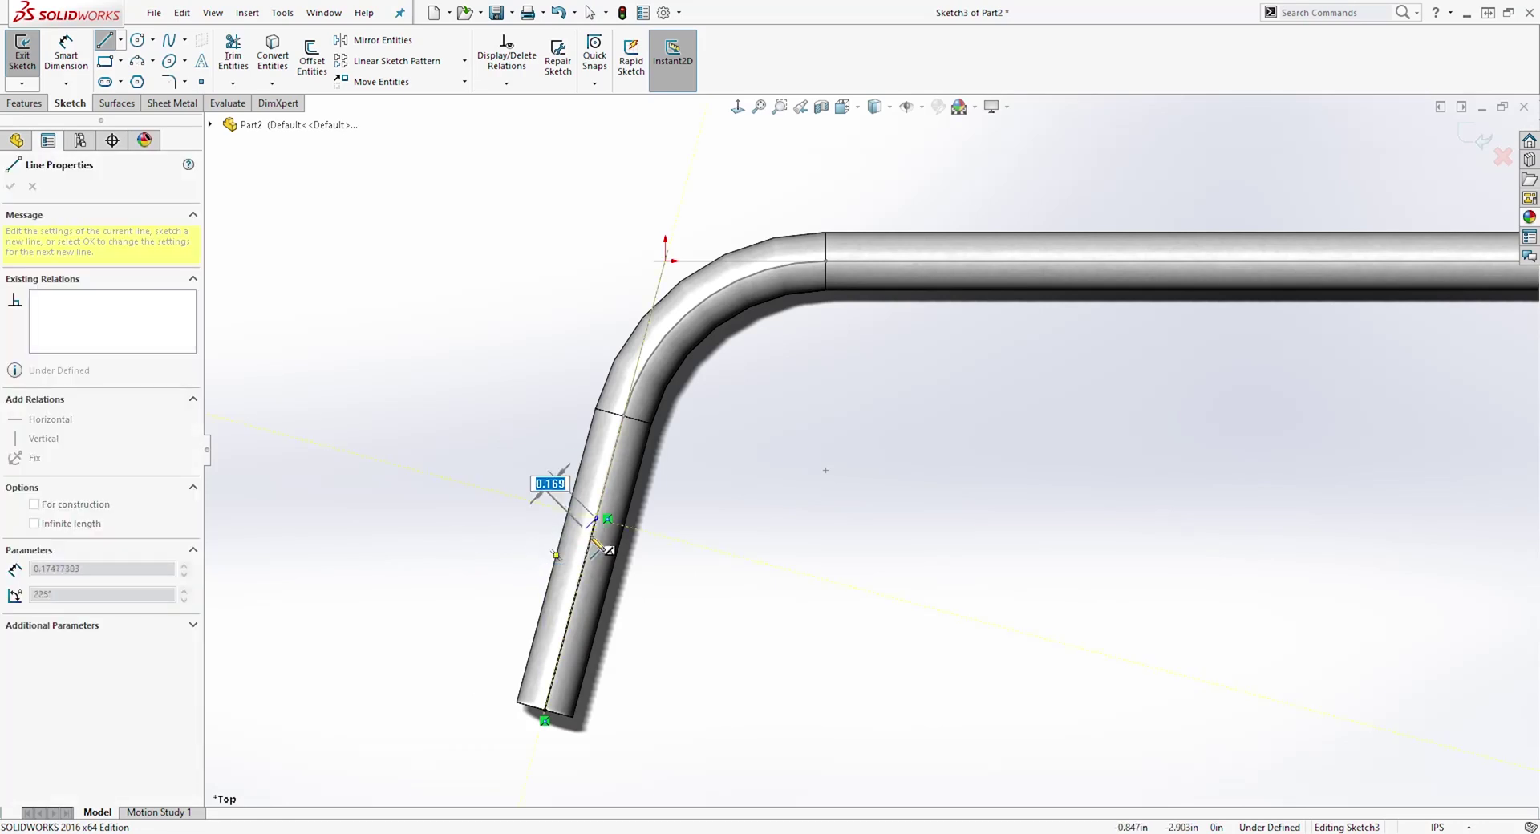
{"action": "scroll", "coordinate": [574, 517], "scroll_direction": "down", "scroll_amount": 5}
{"action": "scroll", "coordinate": [654, 413], "scroll_direction": "up", "scroll_amount": 1}
{"action": "scroll", "coordinate": [709, 459], "scroll_direction": "up", "scroll_amount": 3}
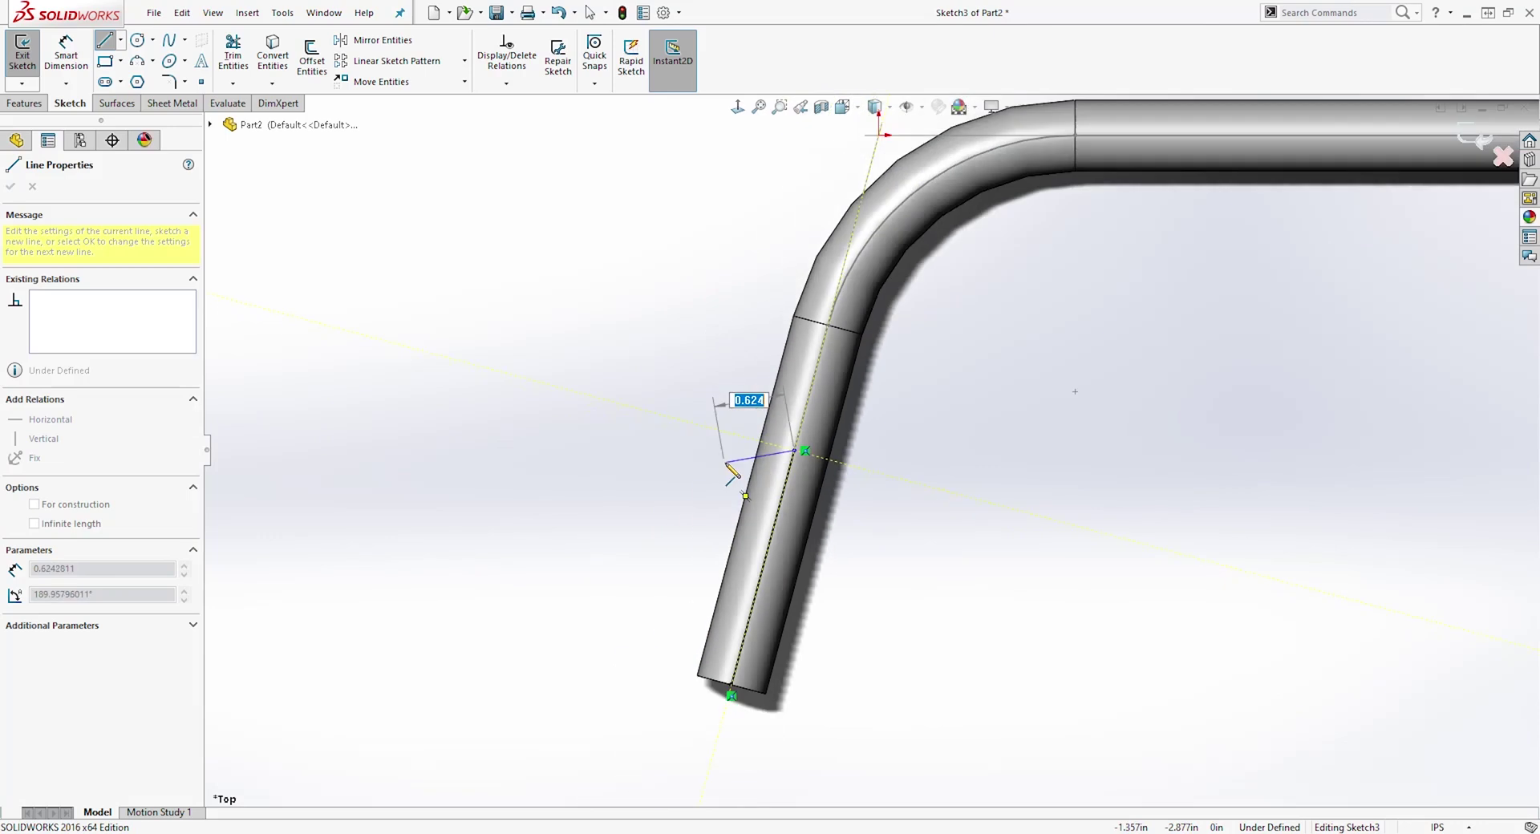
{"action": "scroll", "coordinate": [750, 433], "scroll_direction": "down", "scroll_amount": 2}
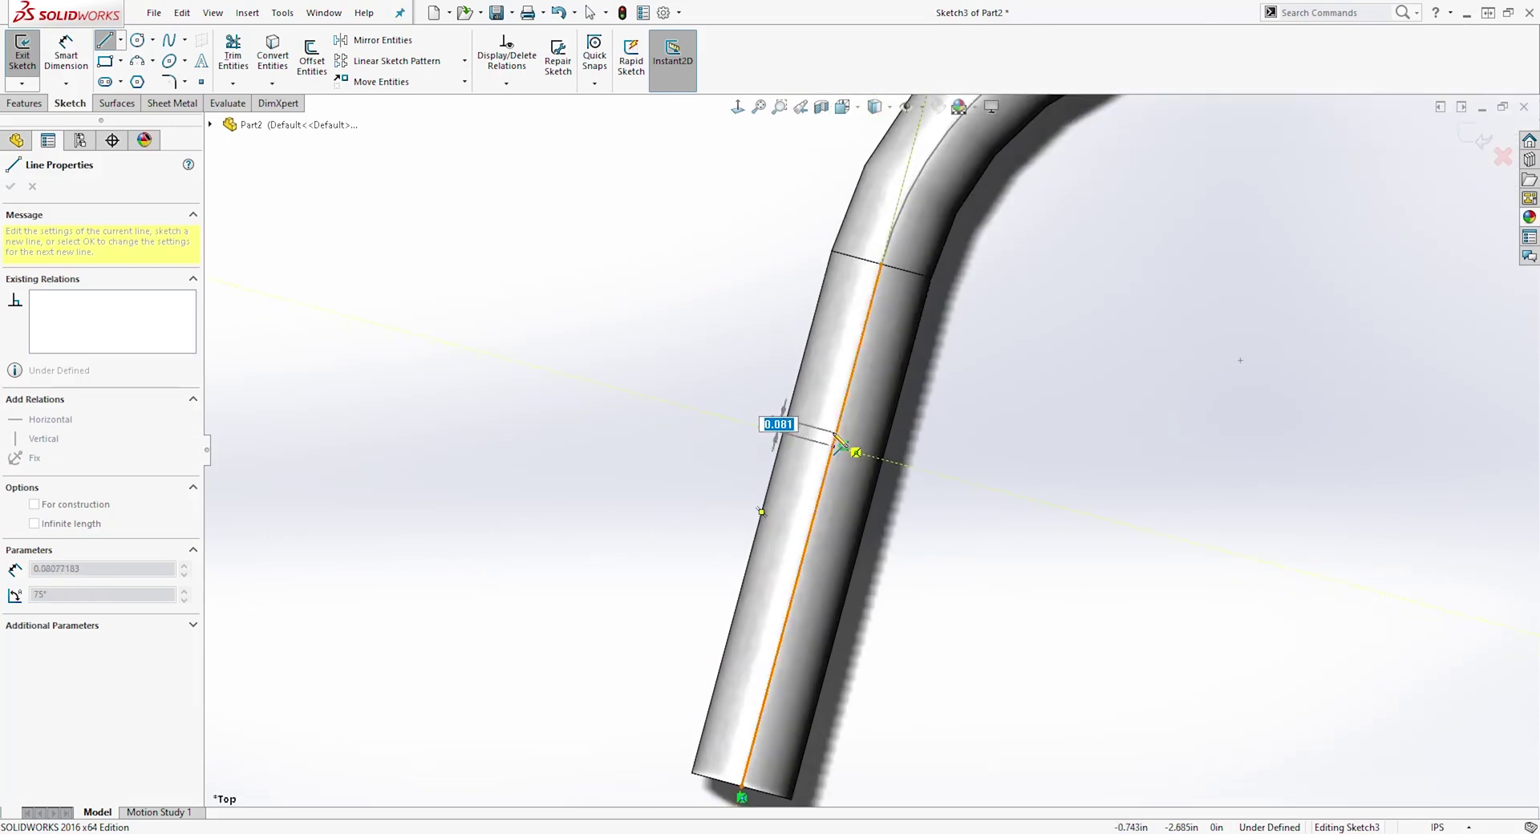
{"action": "left_click", "coordinate": [784, 434]}
{"action": "left_click", "coordinate": [649, 575]}
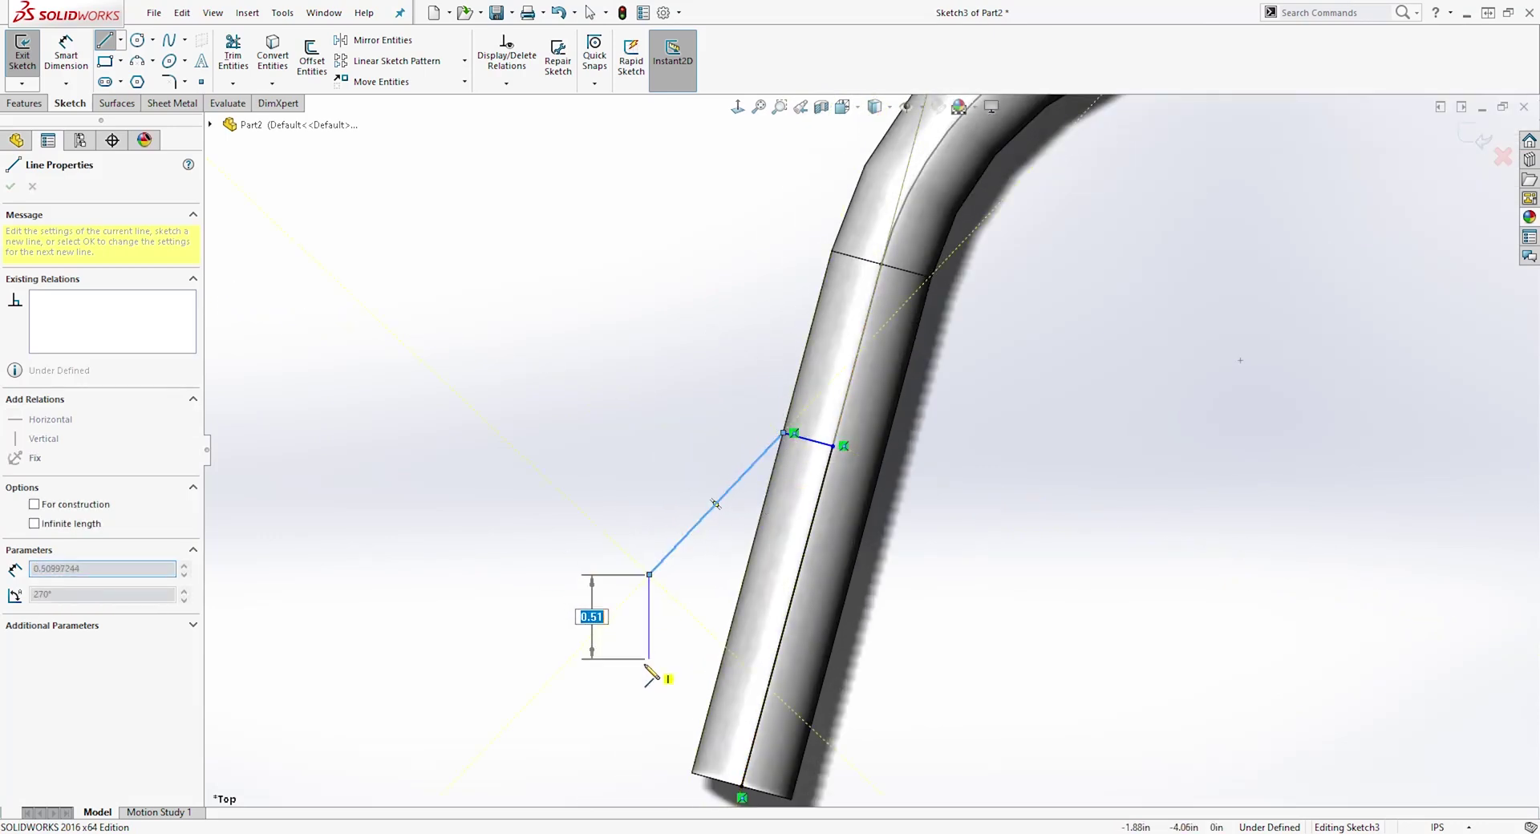
{"action": "left_click", "coordinate": [606, 735]}
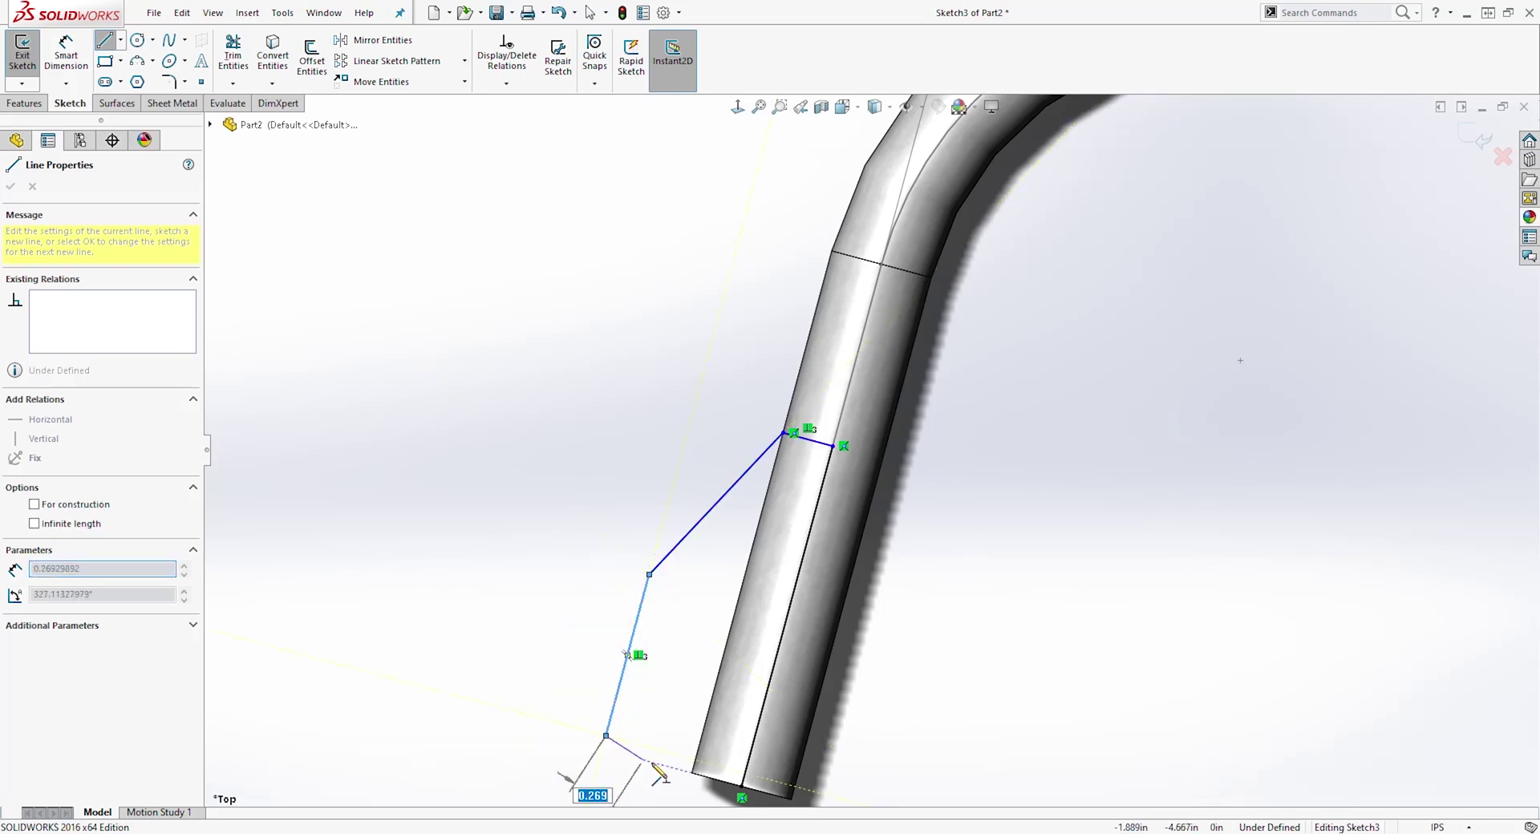
{"action": "left_click", "coordinate": [742, 790]}
{"action": "key", "text": "Escape"}
Step: Shift the profile's upper outer corner slightly along the rod and make it coincident with the rod's silhouette edge
{"action": "scroll", "coordinate": [953, 577], "scroll_direction": "up", "scroll_amount": 5}
{"action": "scroll", "coordinate": [904, 526], "scroll_direction": "down", "scroll_amount": 8}
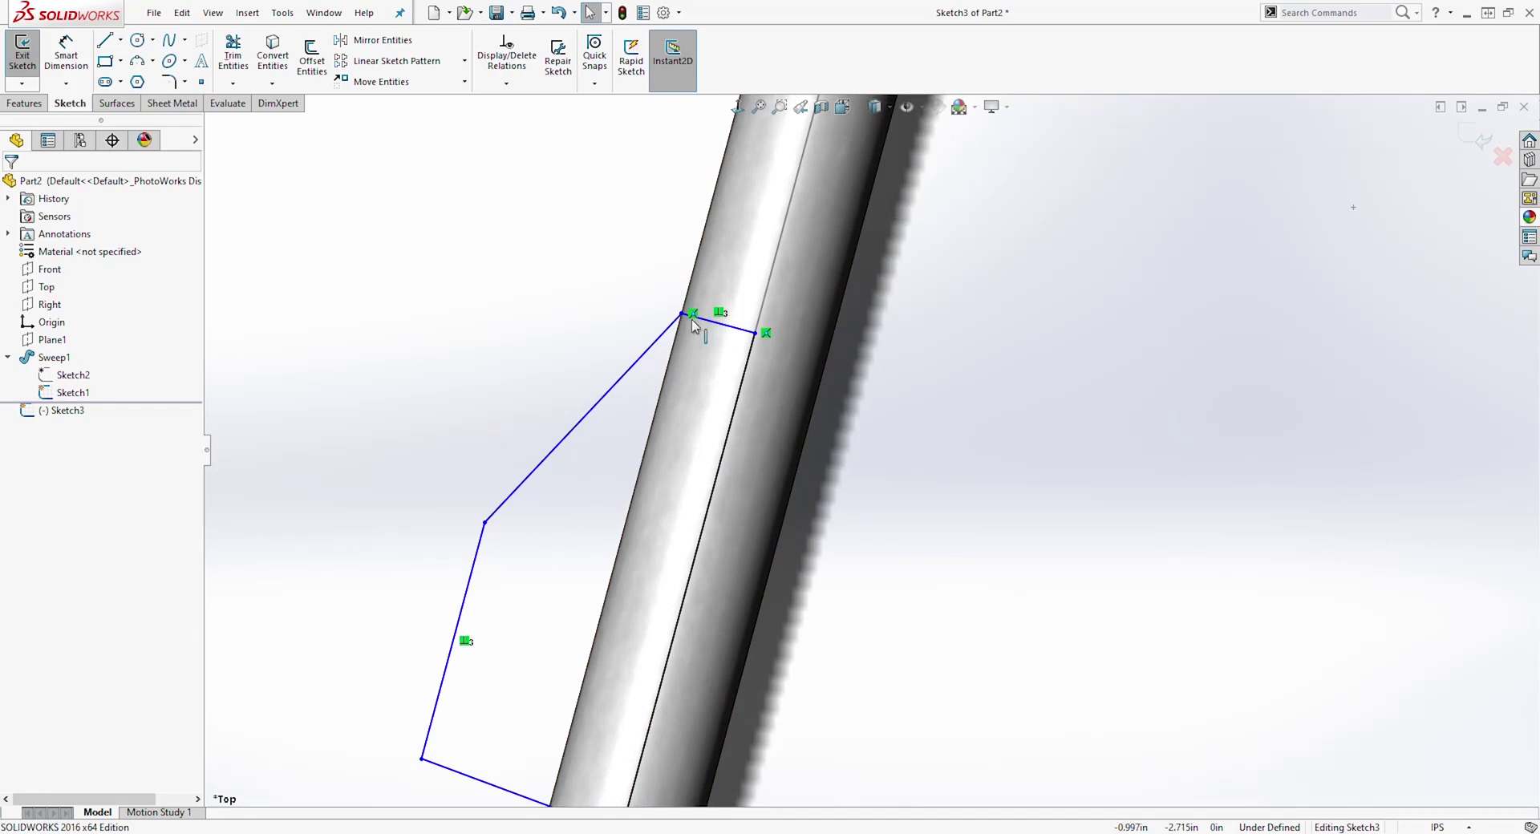
{"action": "left_click_drag", "start_coordinate": [683, 313], "coordinate": [684, 305]}
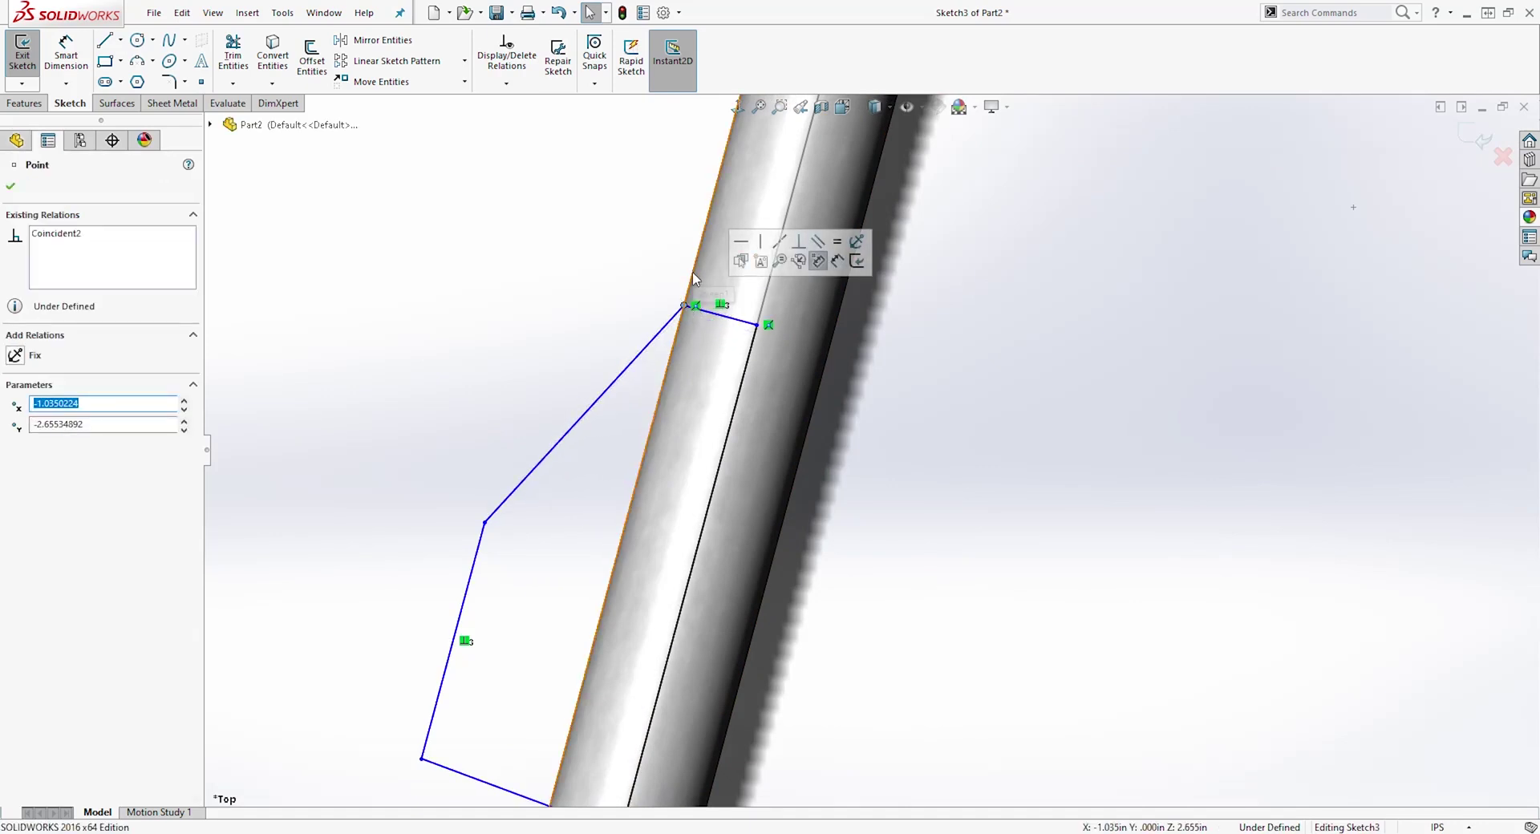
{"action": "key", "text": "Escape"}
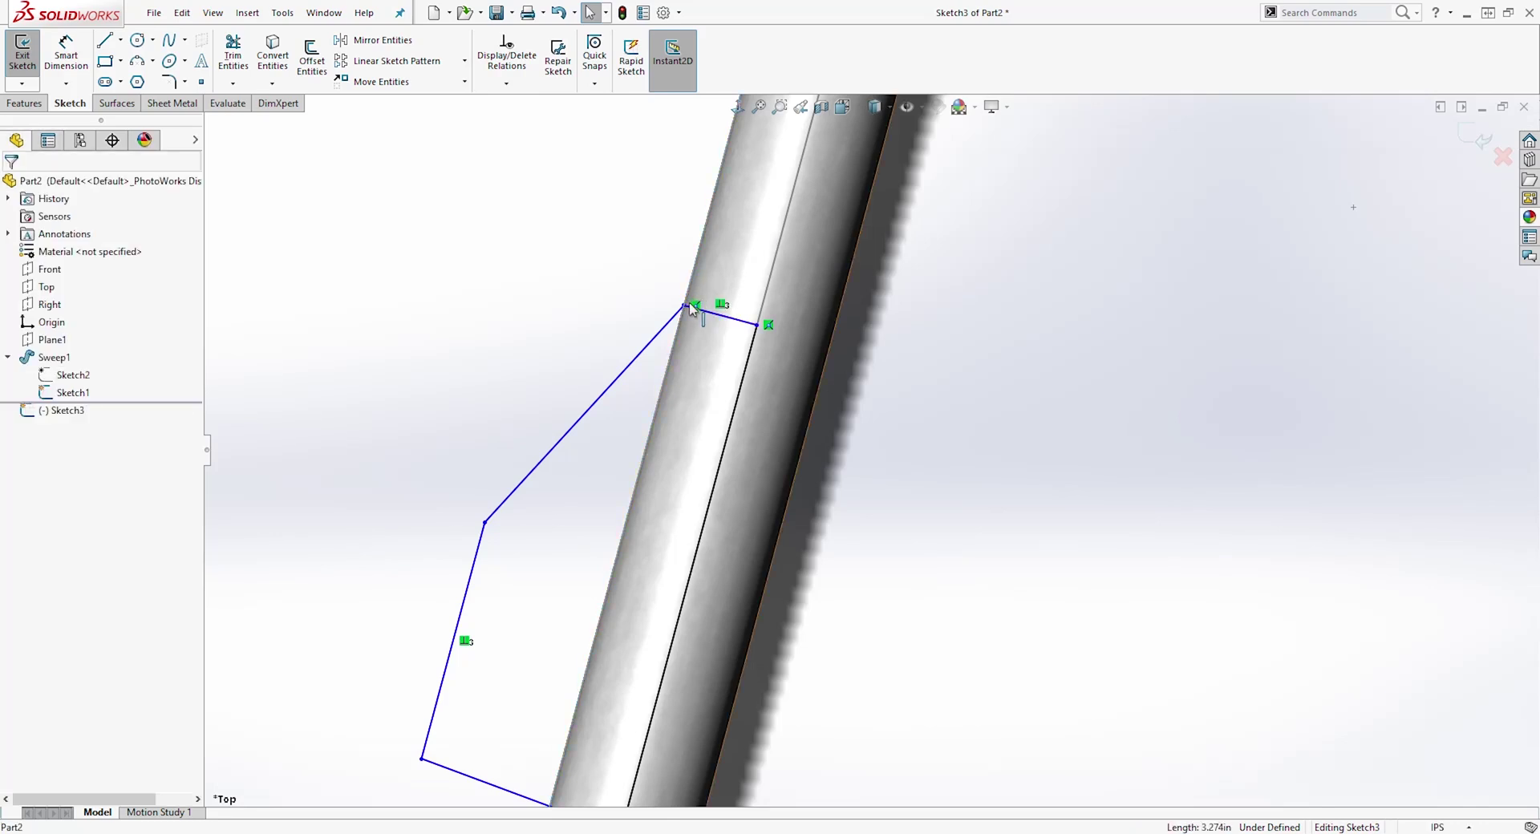
{"action": "left_click", "coordinate": [684, 305]}
{"action": "left_click", "coordinate": [678, 329], "text": "ctrl"}
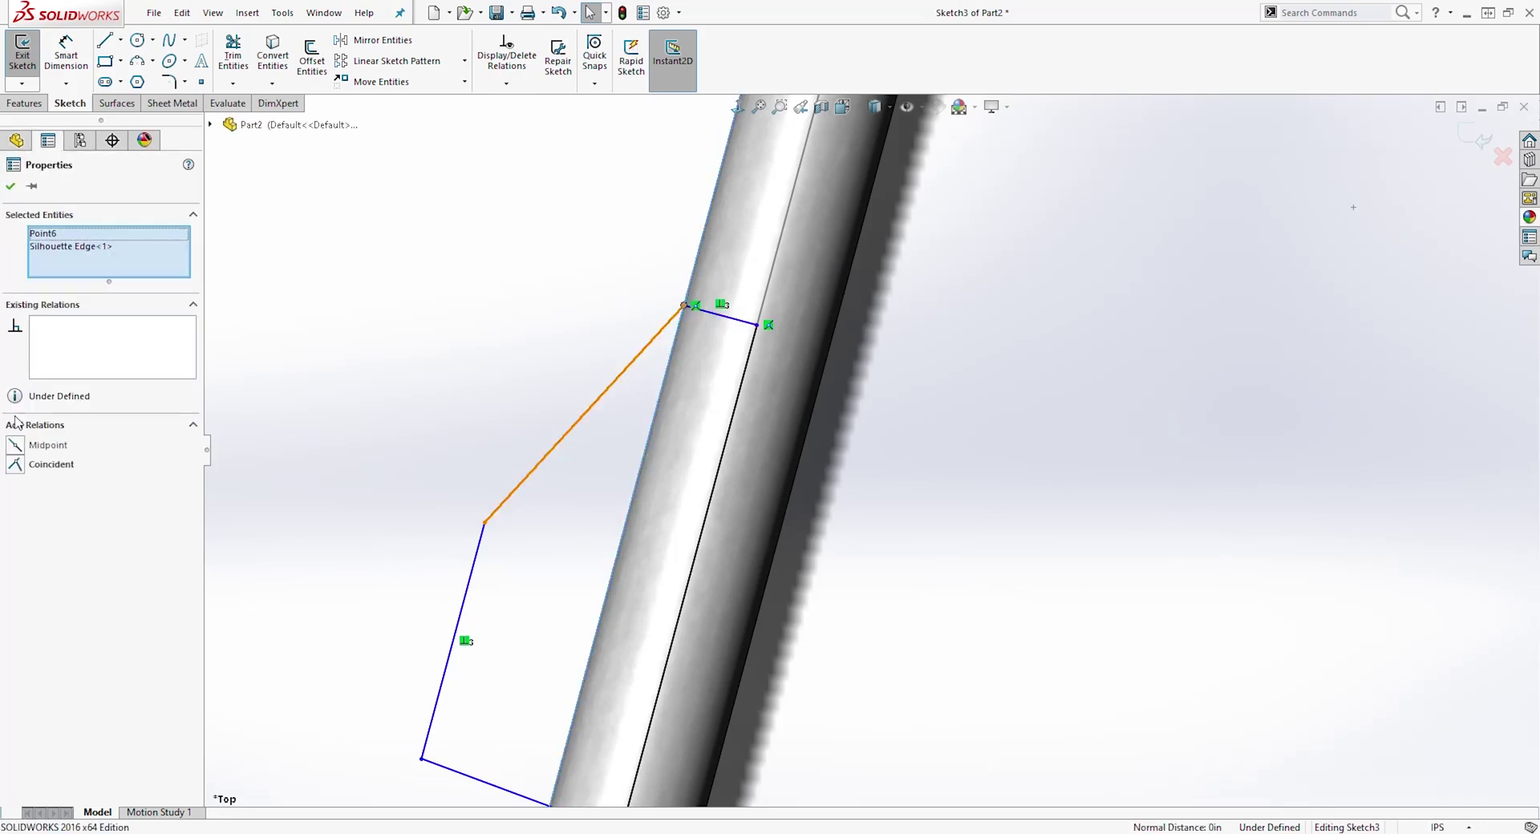
{"action": "left_click", "coordinate": [16, 464]}
{"action": "left_click", "coordinate": [481, 411]}
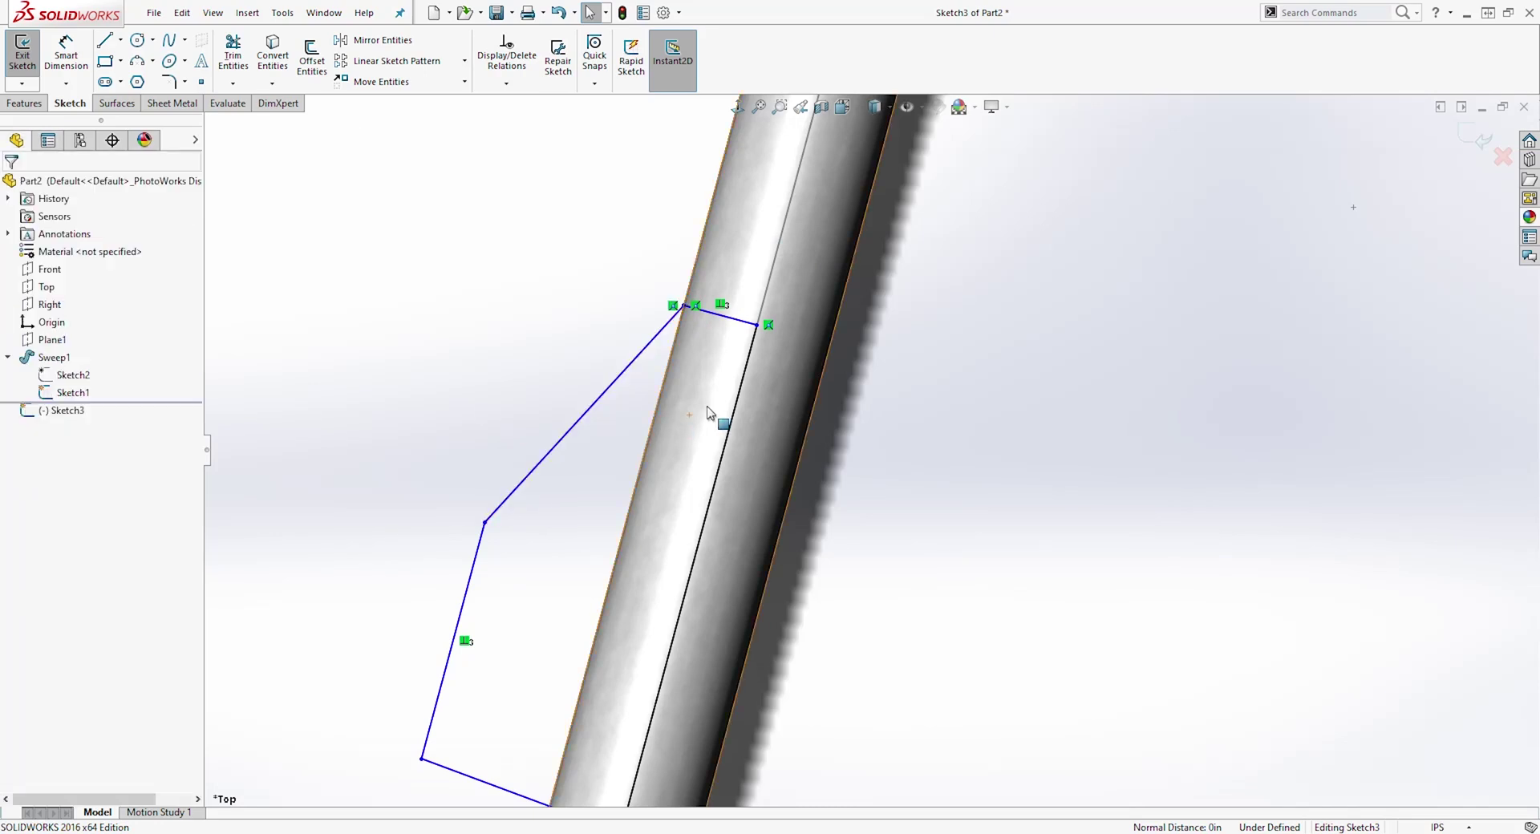
Step: Dimension the angle between the profile's slanted line and its centreline line as 30°
{"action": "scroll", "coordinate": [909, 417], "scroll_direction": "up", "scroll_amount": 2}
{"action": "key", "text": "d"}
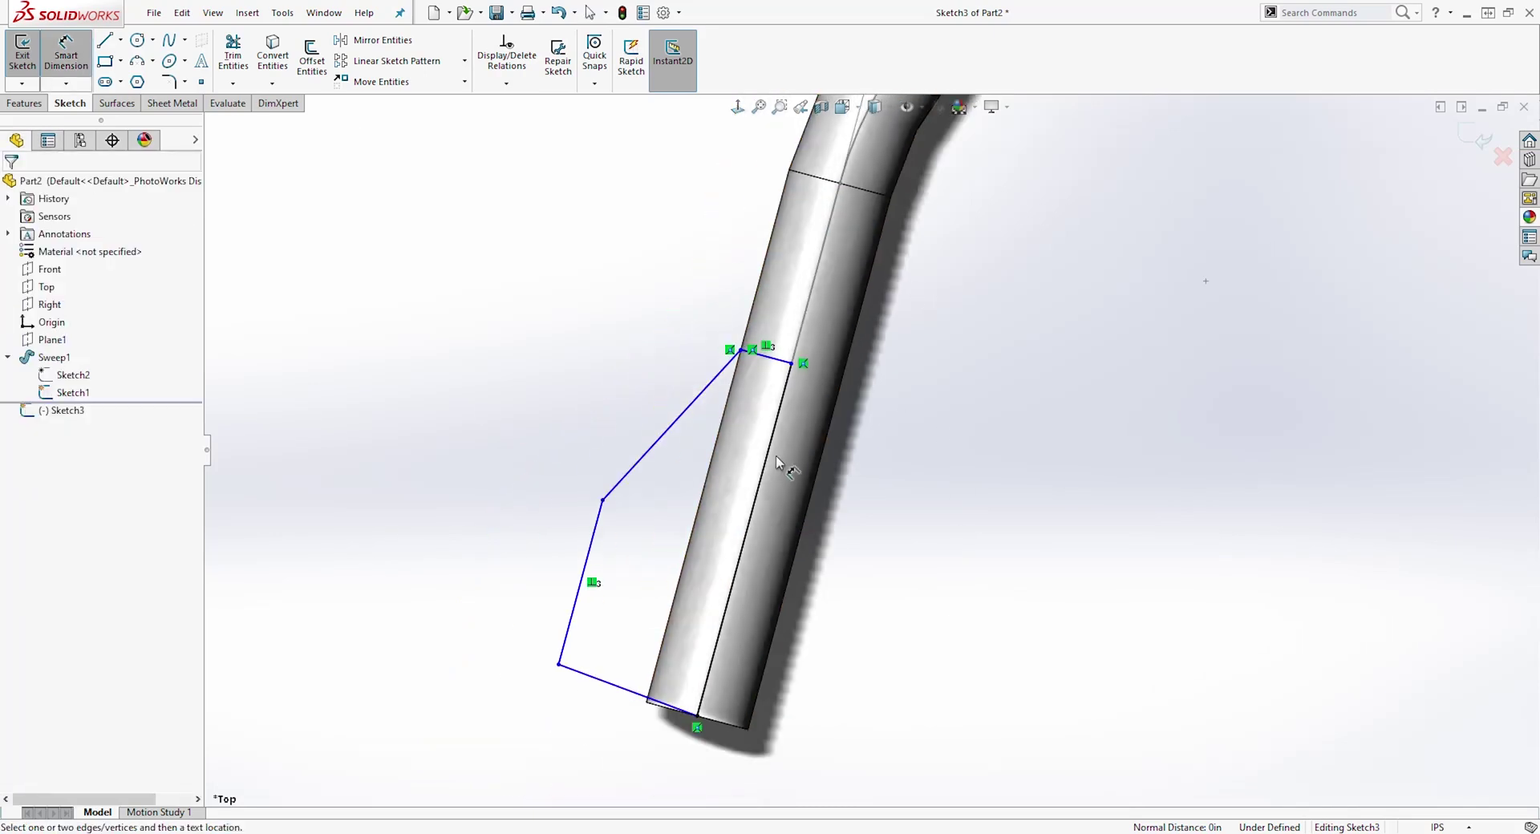
{"action": "left_click", "coordinate": [670, 437]}
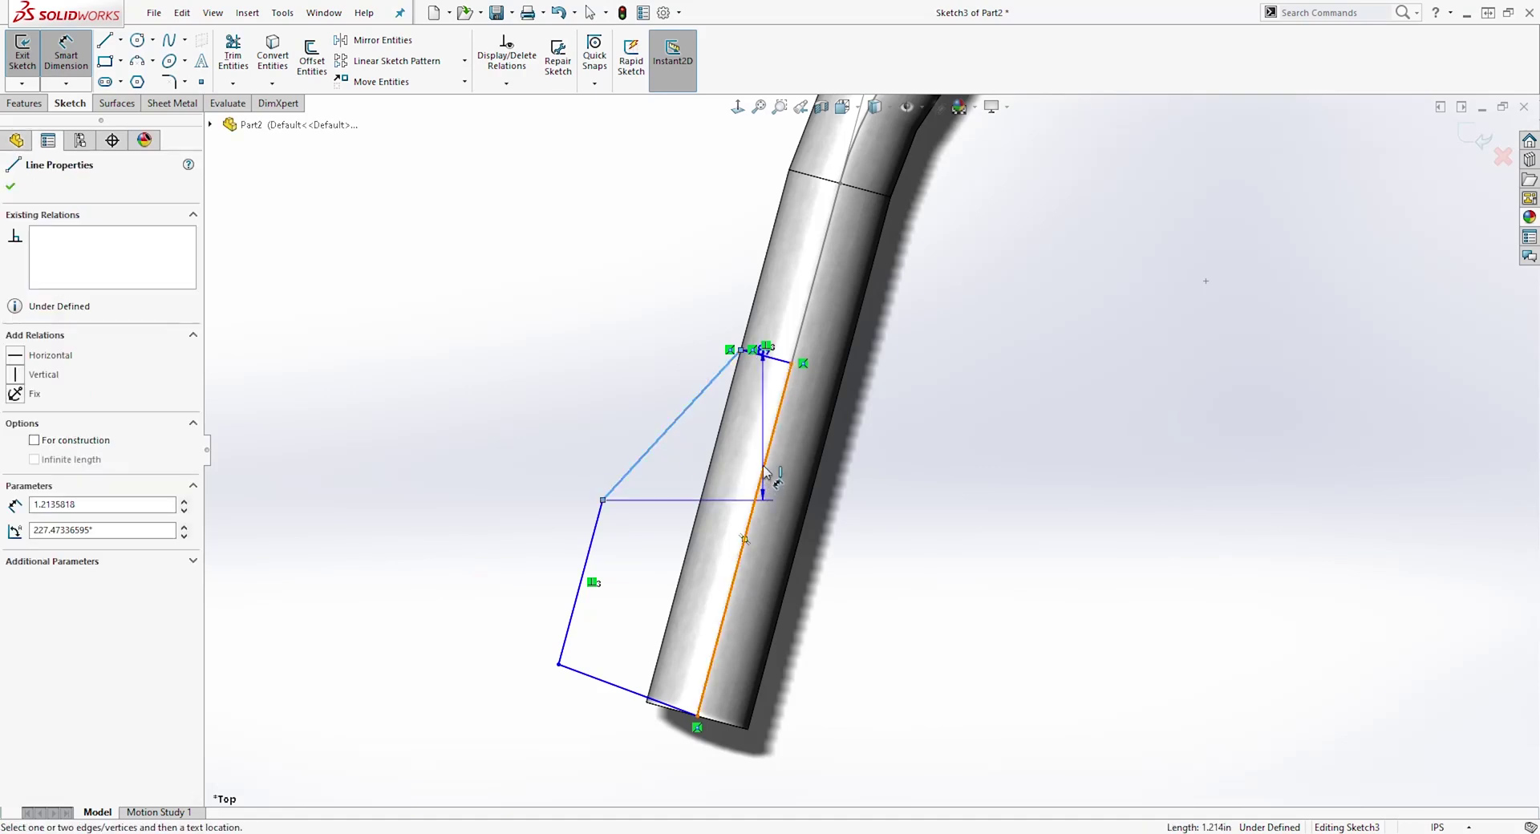
{"action": "left_click", "coordinate": [761, 476]}
{"action": "left_click", "coordinate": [712, 481]}
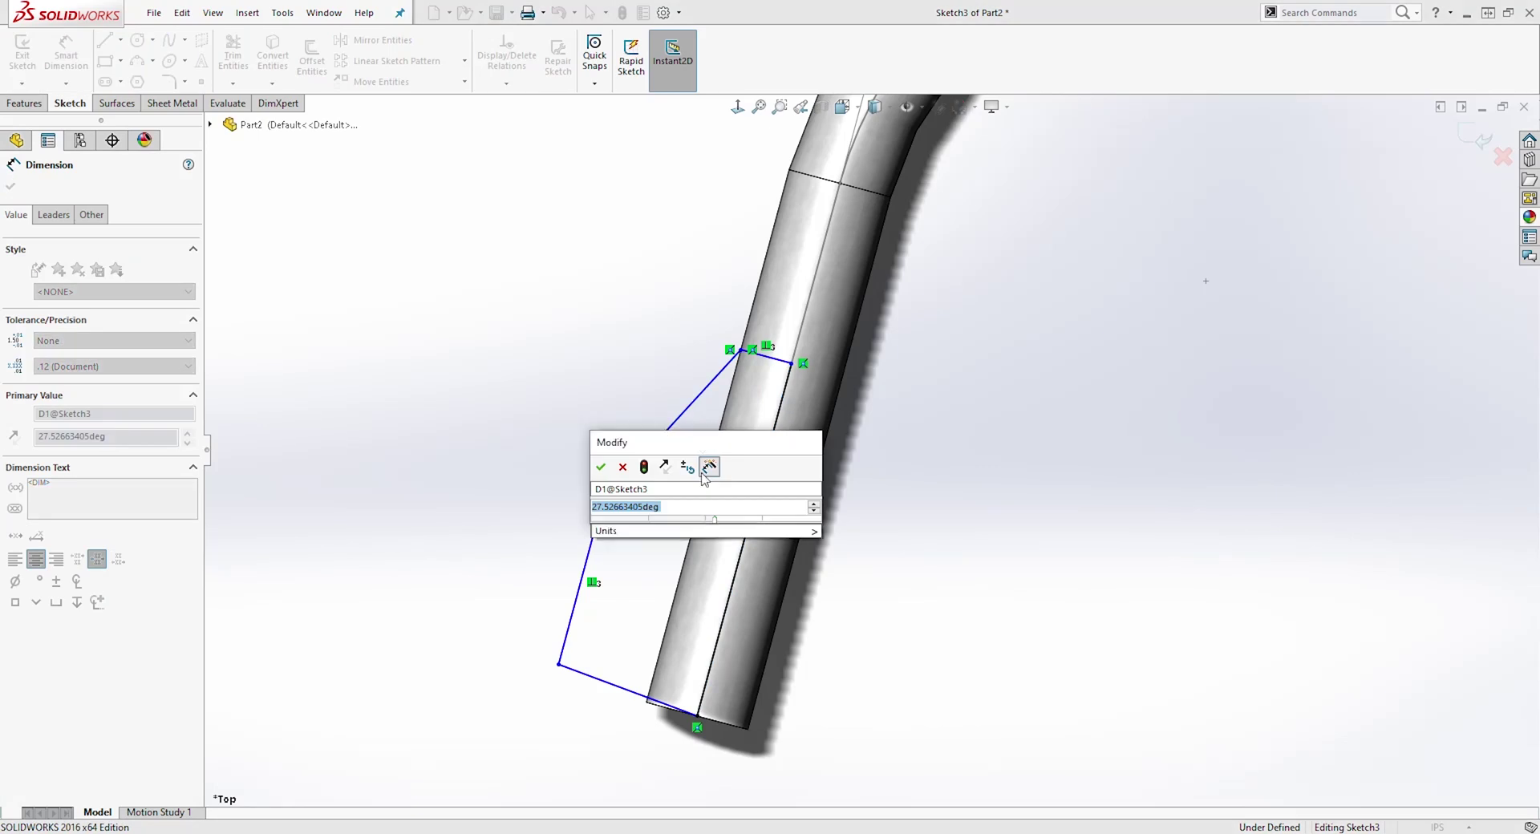
{"action": "key", "text": "Return"}
{"action": "key", "text": "Escape"}
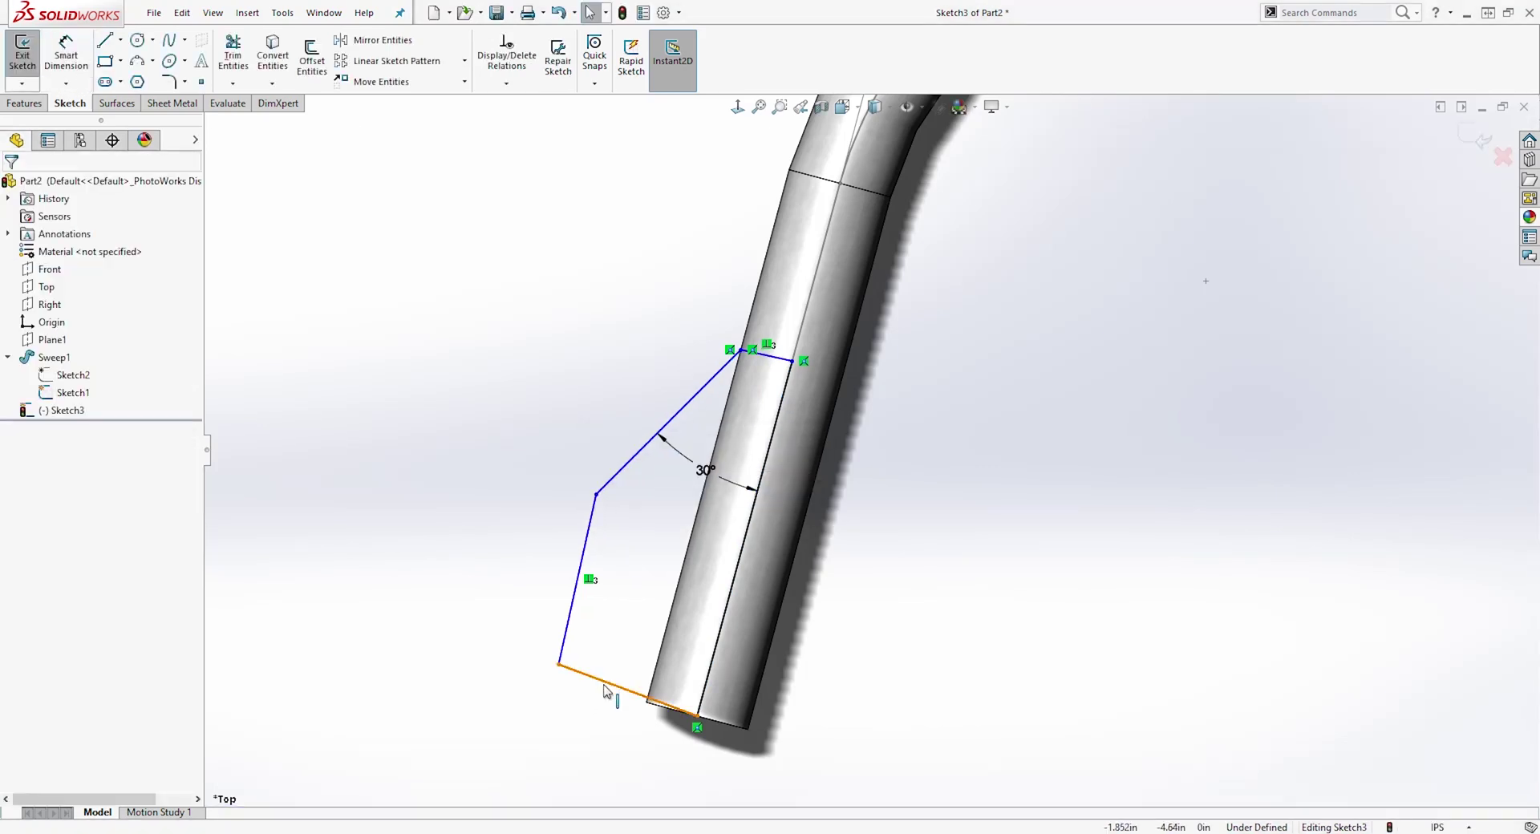
Step: Make the profile's lower end line and its short upper line each perpendicular to the centreline line
{"action": "left_click", "coordinate": [673, 686]}
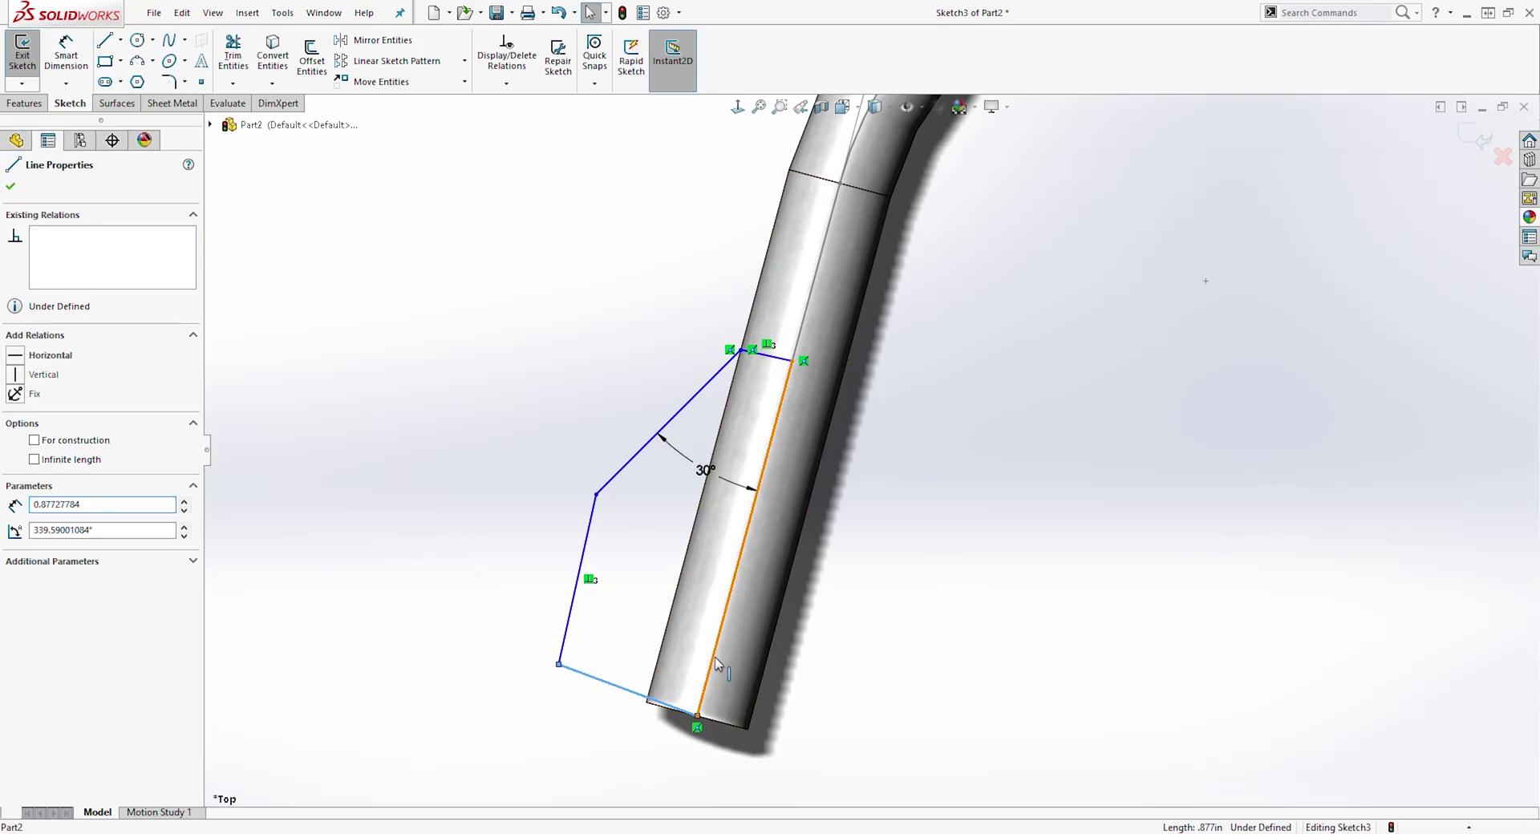
{"action": "left_click", "coordinate": [714, 661], "text": "ctrl"}
{"action": "left_click", "coordinate": [17, 505]}
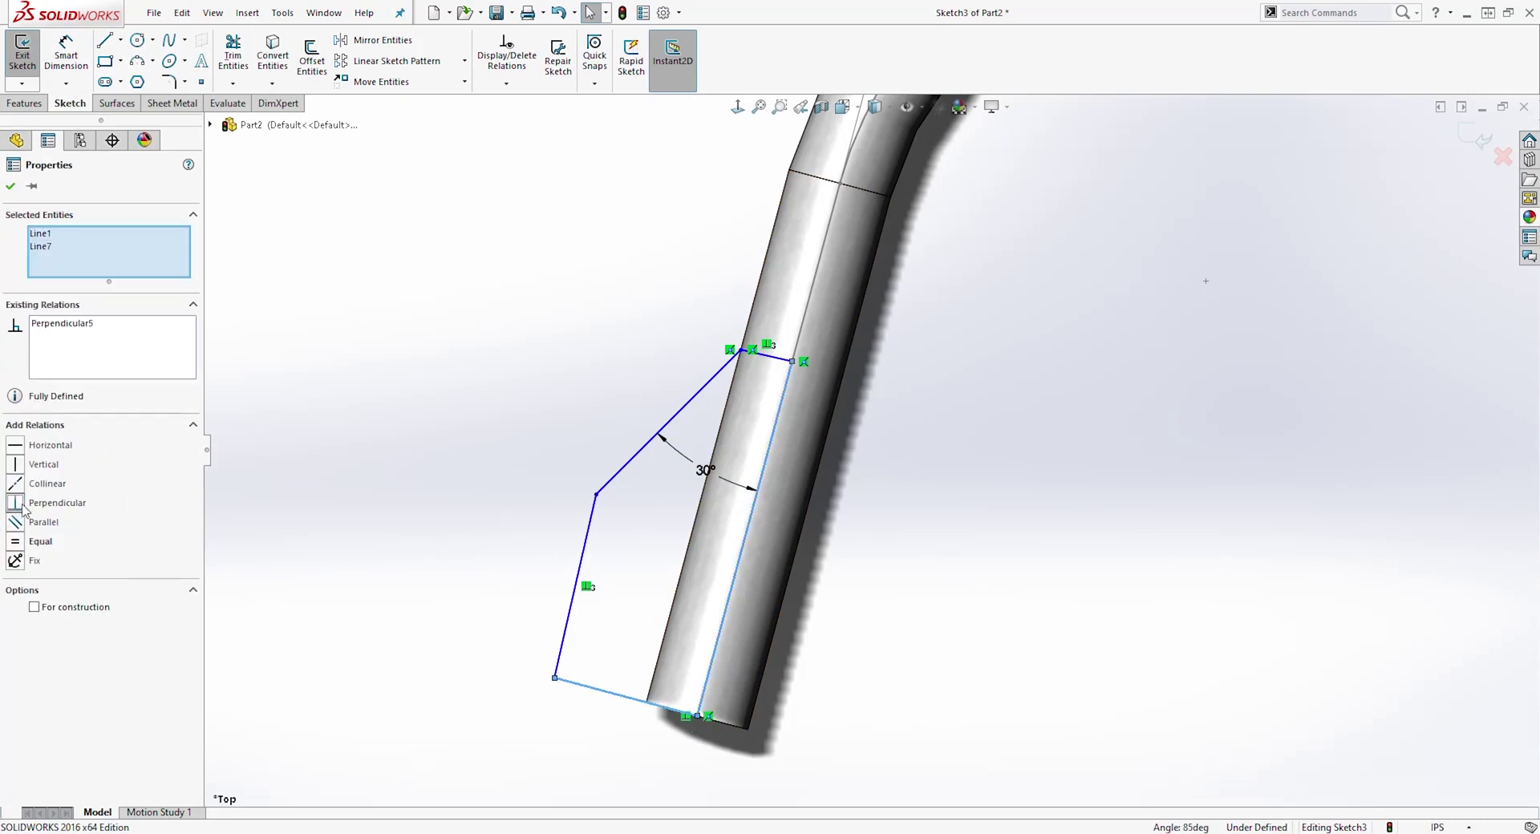
{"action": "key", "text": "Escape"}
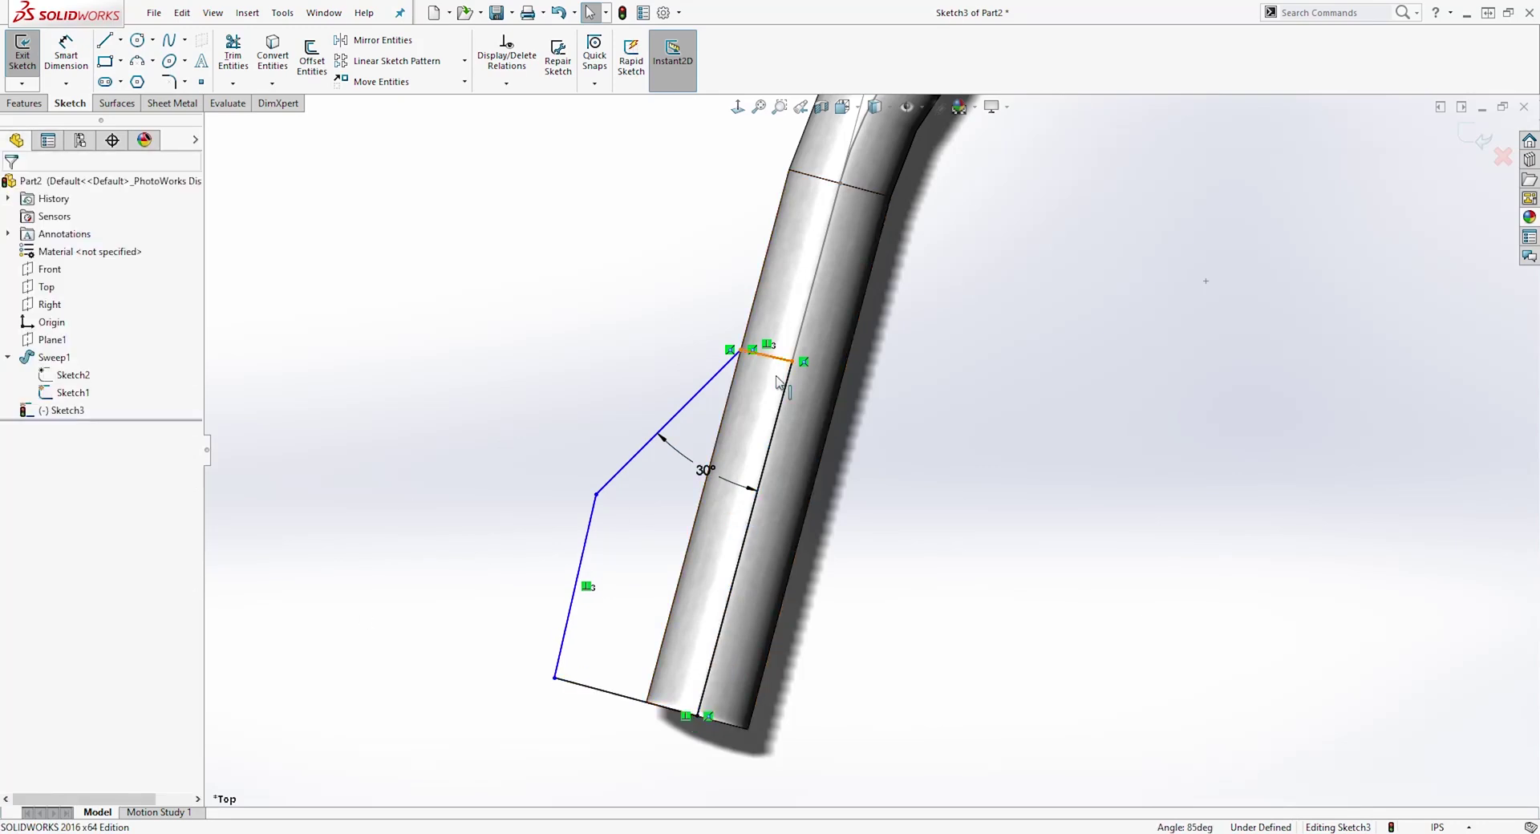
{"action": "left_click", "coordinate": [776, 356]}
{"action": "left_click", "coordinate": [786, 388], "text": "ctrl"}
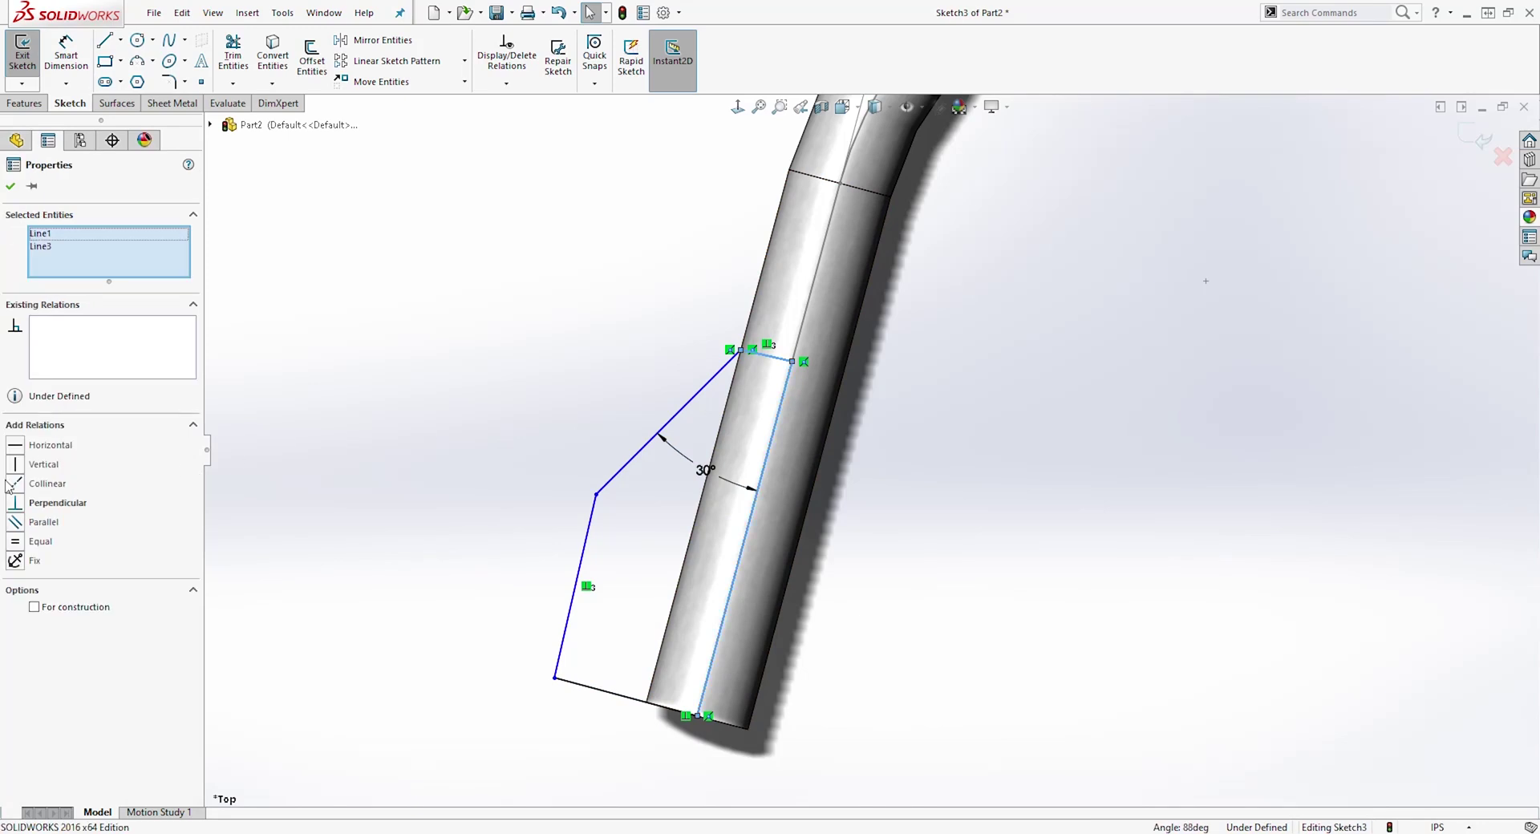
{"action": "left_click", "coordinate": [17, 504]}
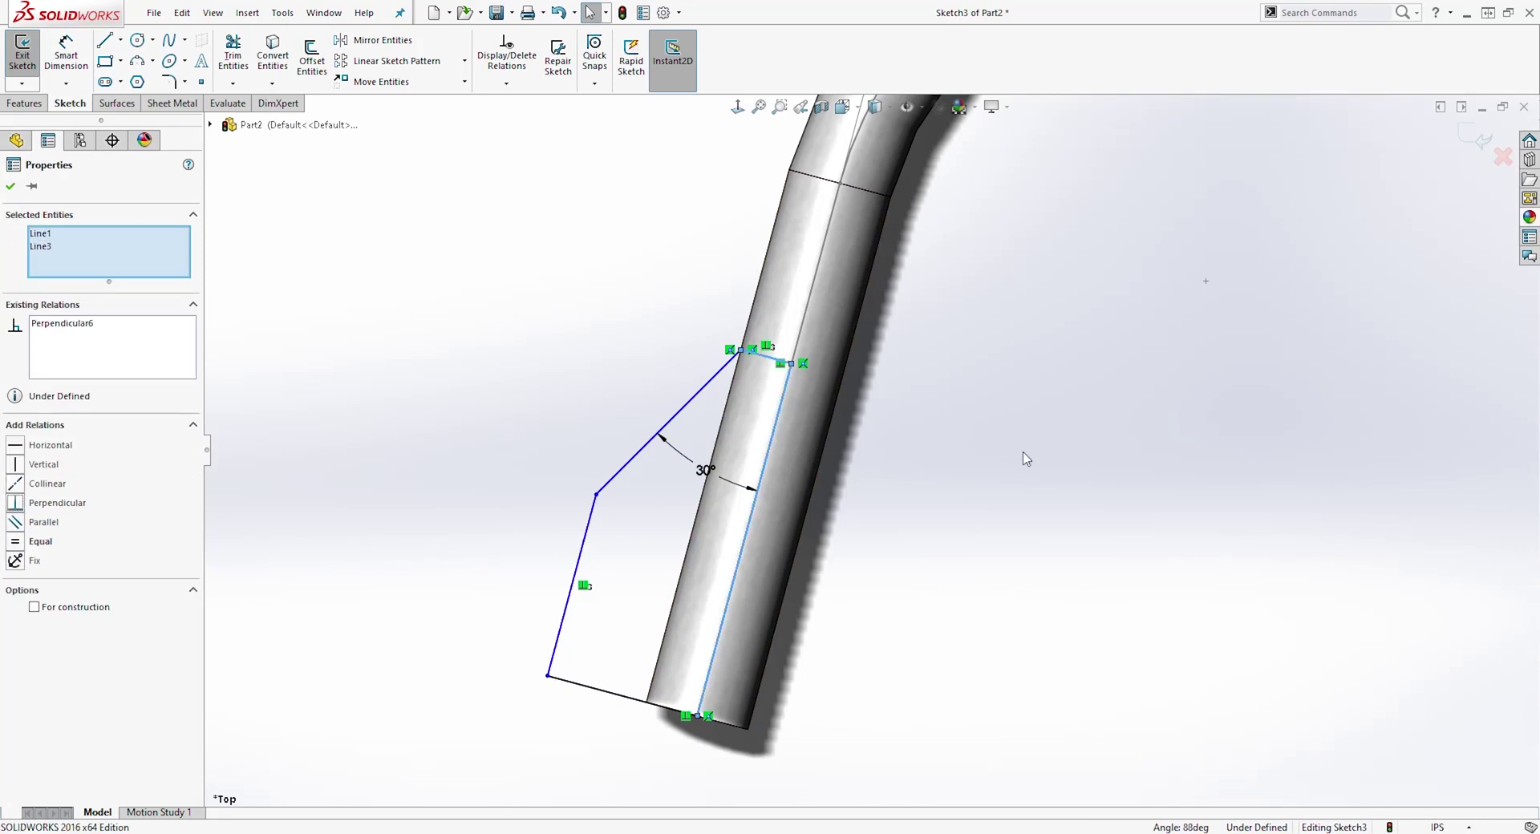
{"action": "left_click", "coordinate": [1054, 507]}
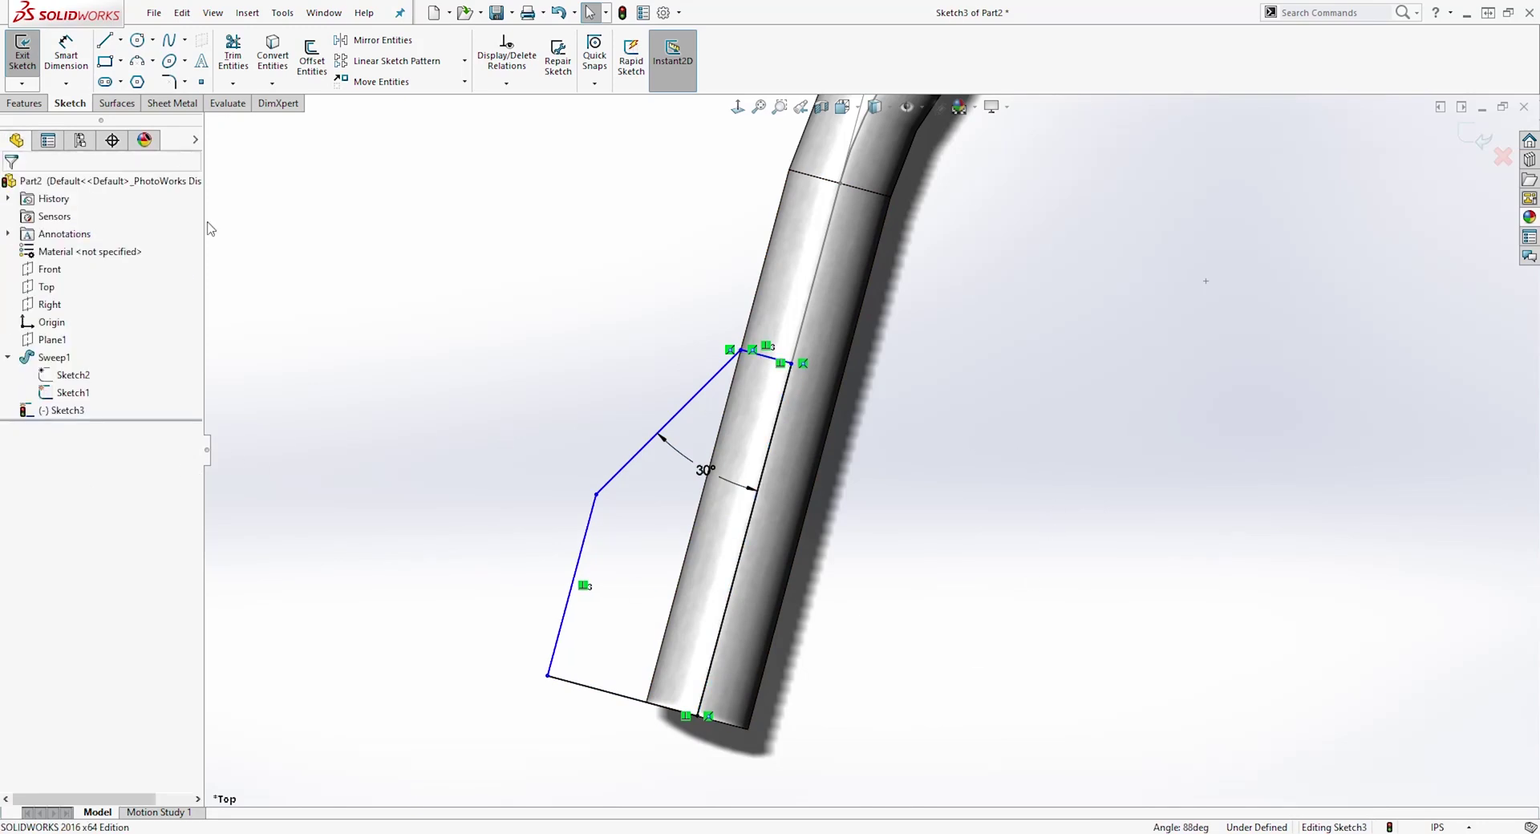
Step: Make the profile's outer side line parallel to the centreline line
{"action": "left_click", "coordinate": [67, 51]}
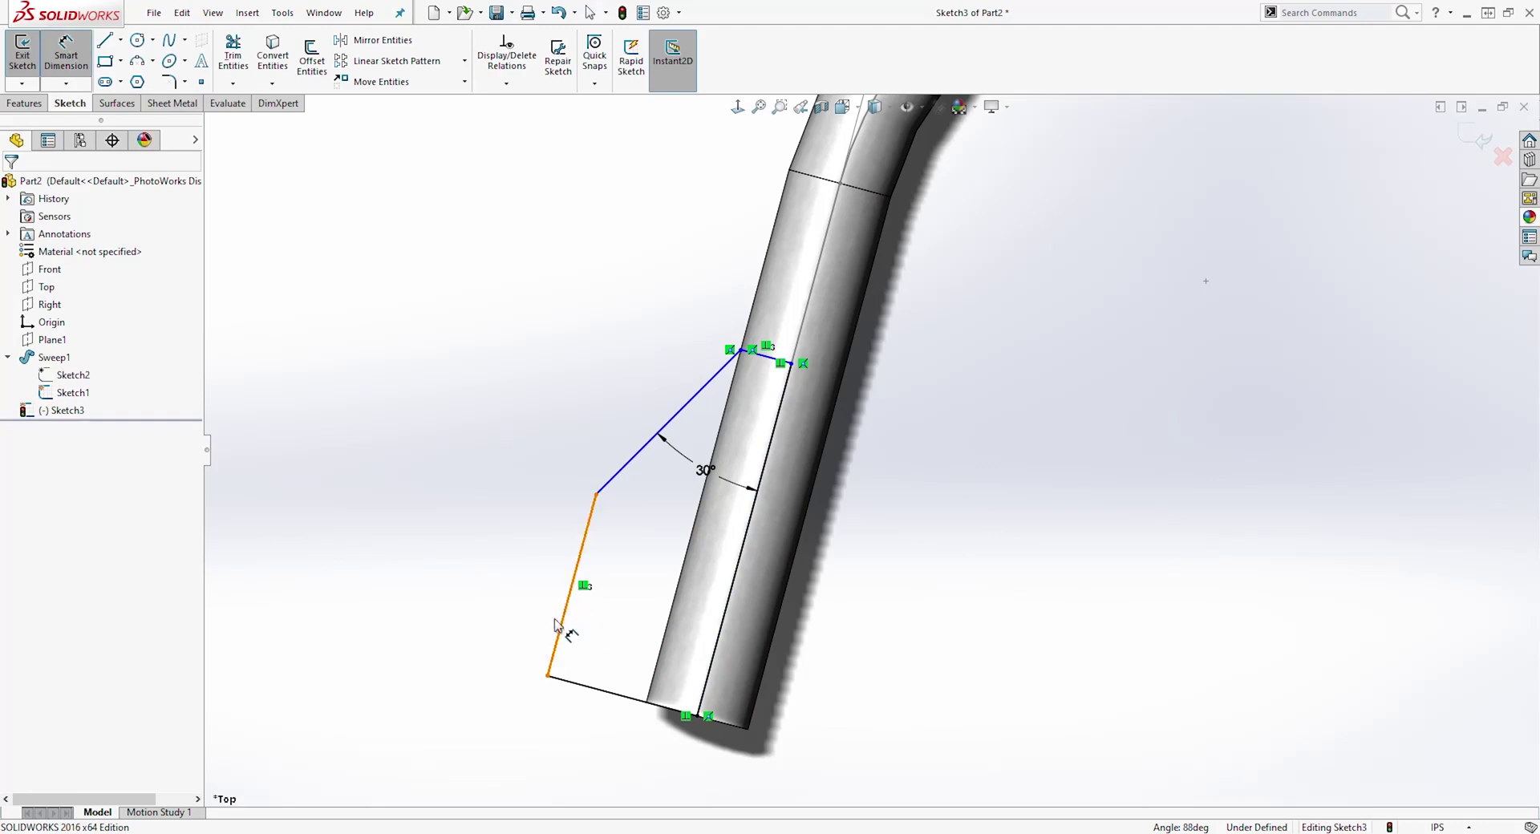
{"action": "key", "text": "Escape"}
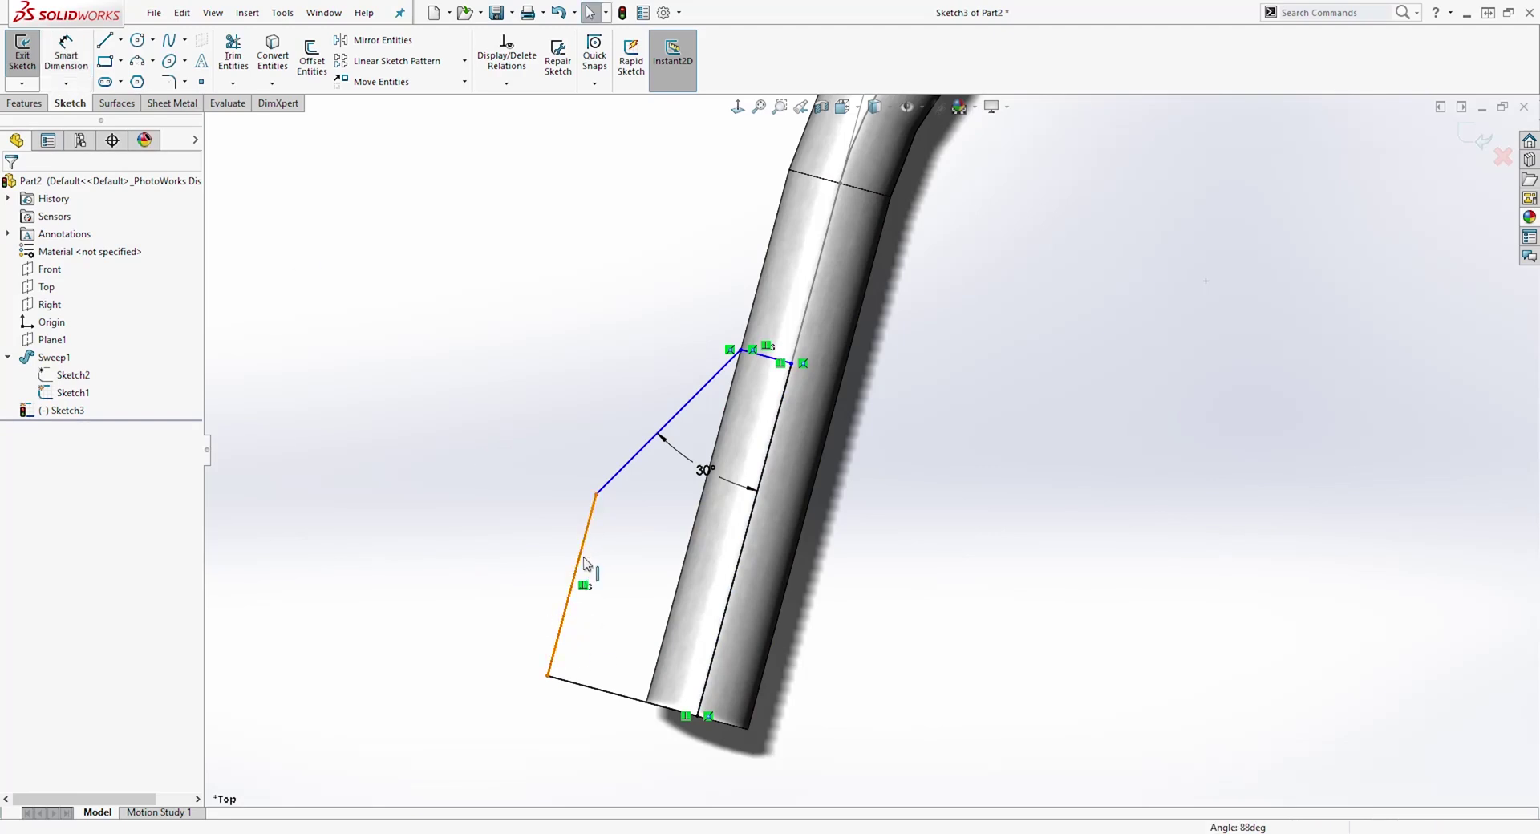
{"action": "left_click", "coordinate": [580, 561]}
{"action": "left_click", "coordinate": [732, 591], "text": "ctrl"}
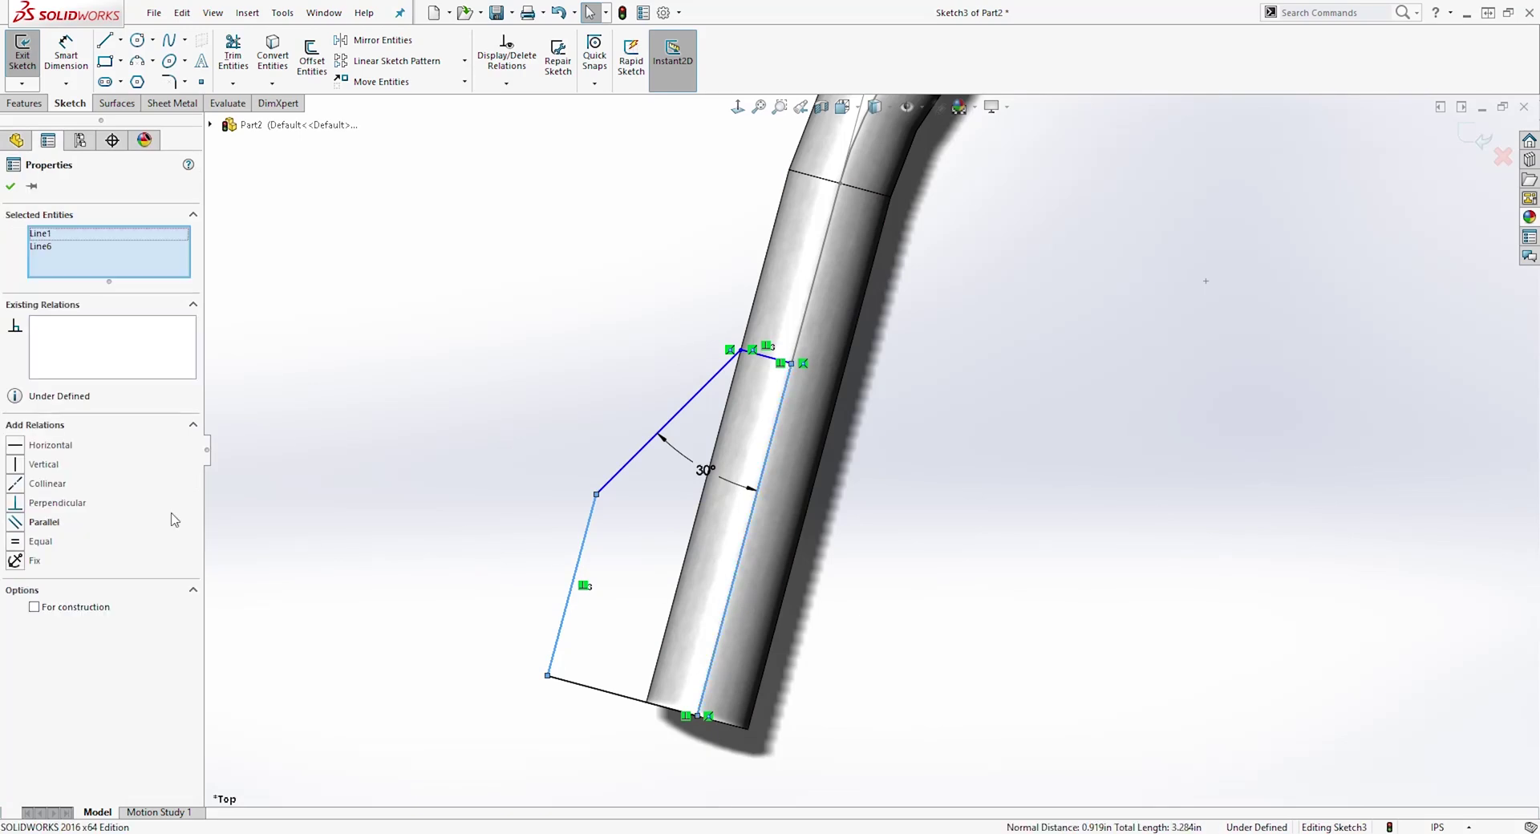
{"action": "left_click", "coordinate": [27, 522]}
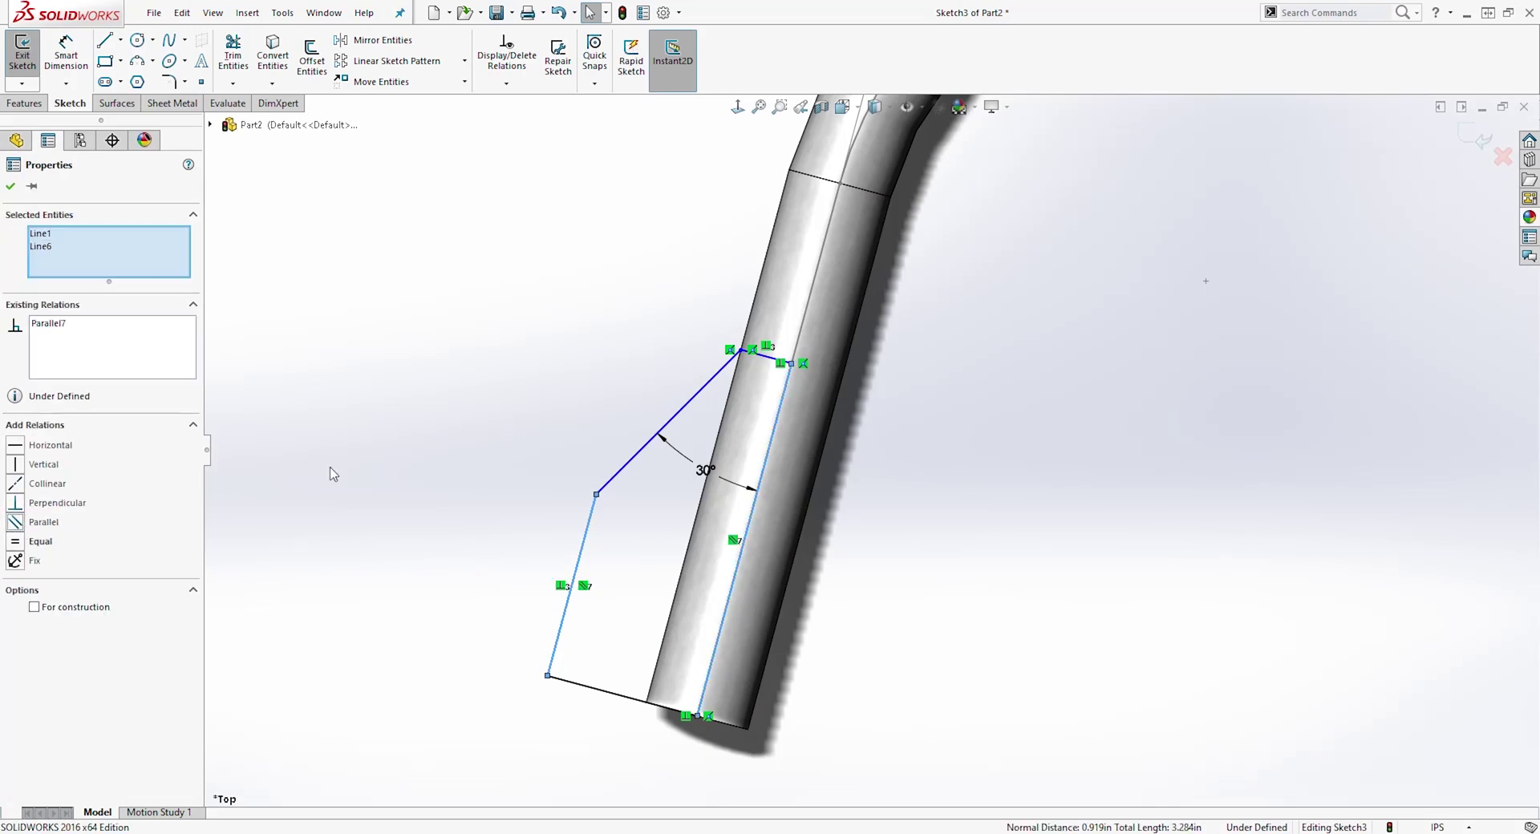
{"action": "left_click", "coordinate": [435, 428]}
Step: Dimension the distance between the outer side line and the centreline line as 0.625 in
{"action": "key", "text": "d"}
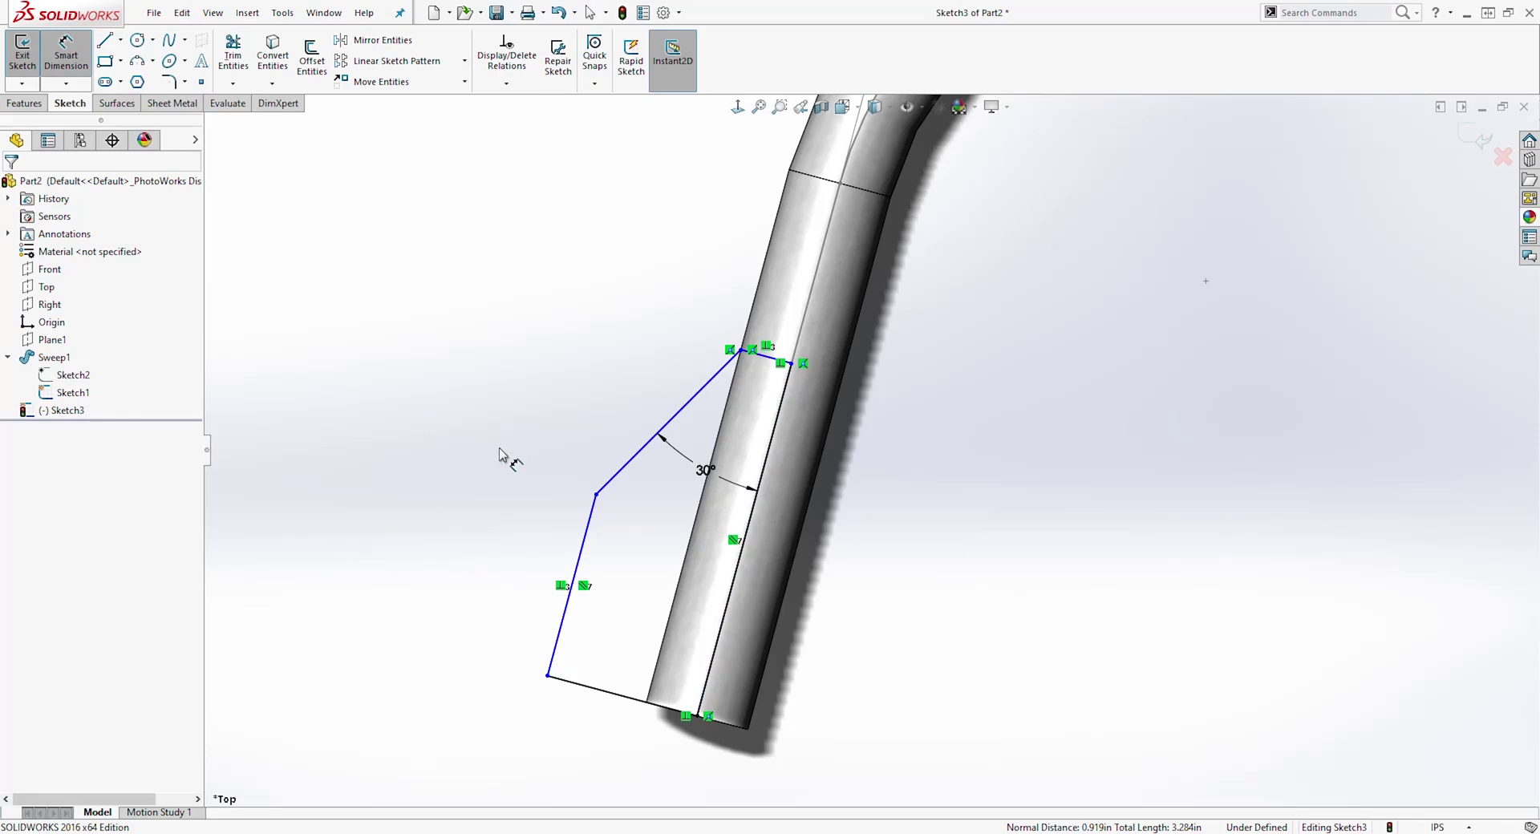
{"action": "left_click", "coordinate": [585, 538]}
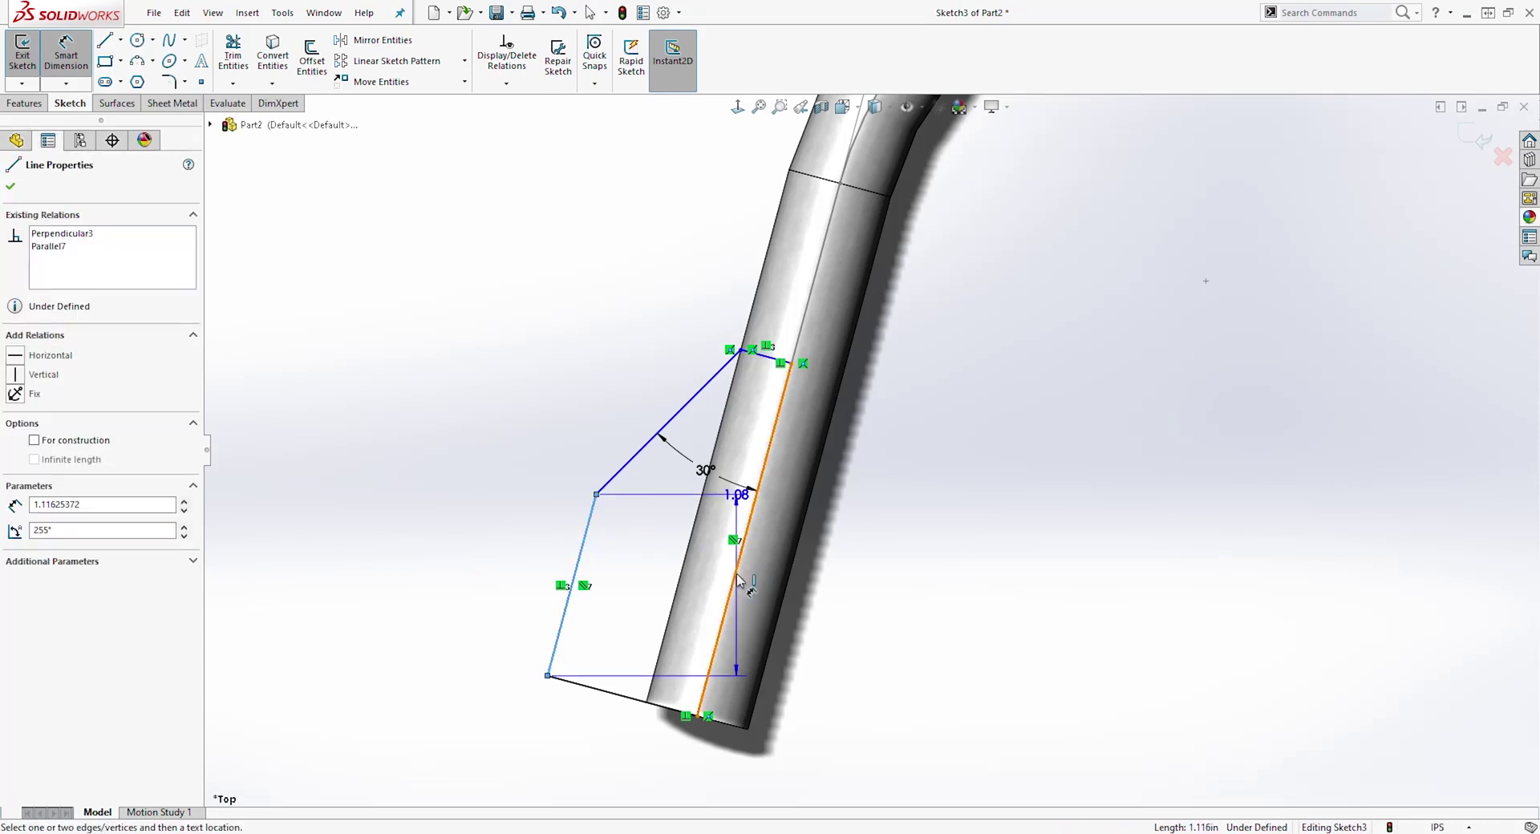
{"action": "left_click", "coordinate": [737, 579]}
{"action": "left_click", "coordinate": [634, 754]}
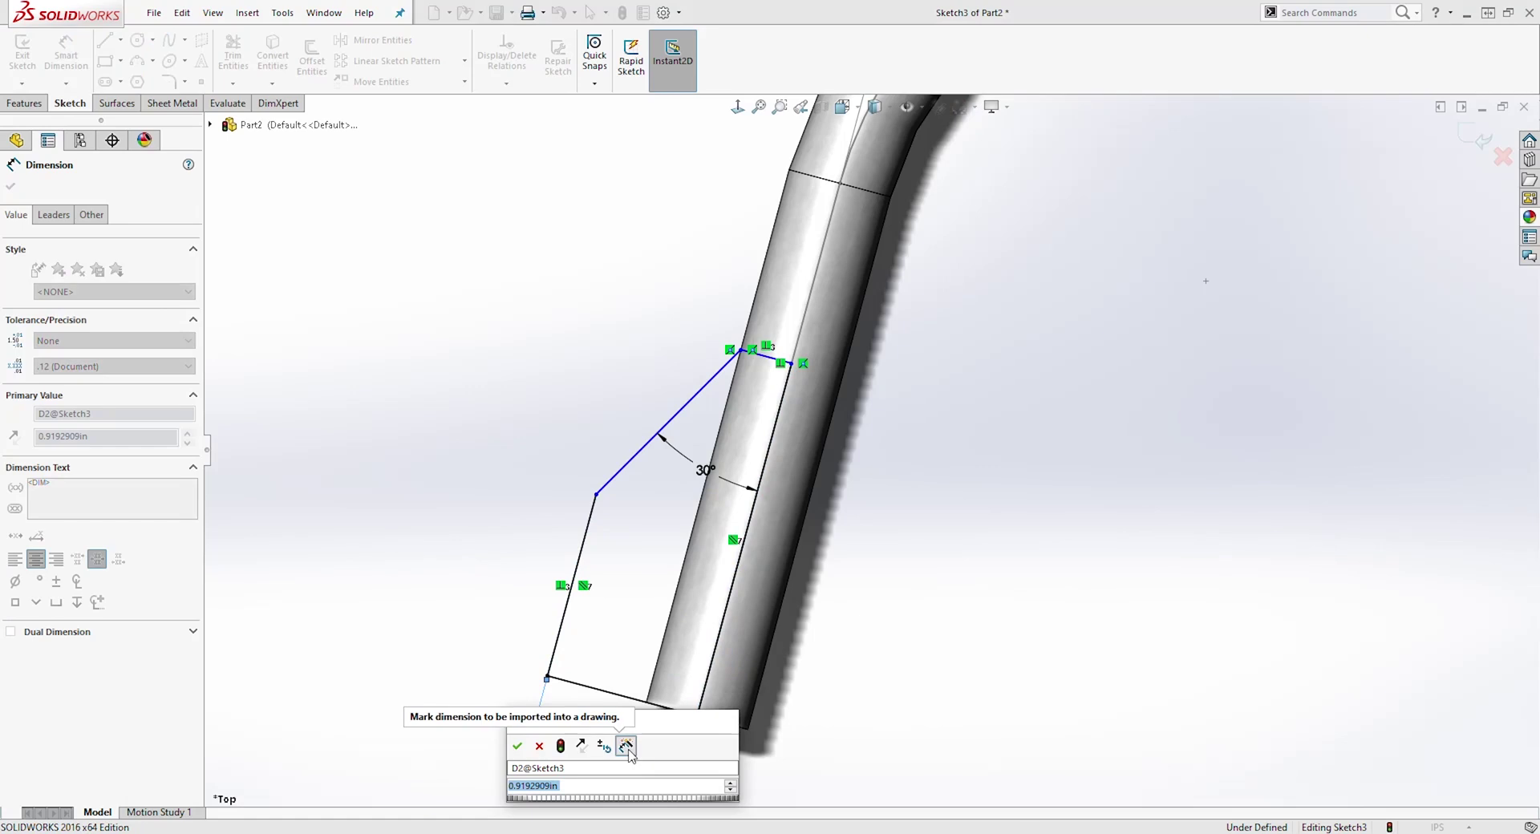
{"action": "type", "text": ".625"}
{"action": "key", "text": "Return"}
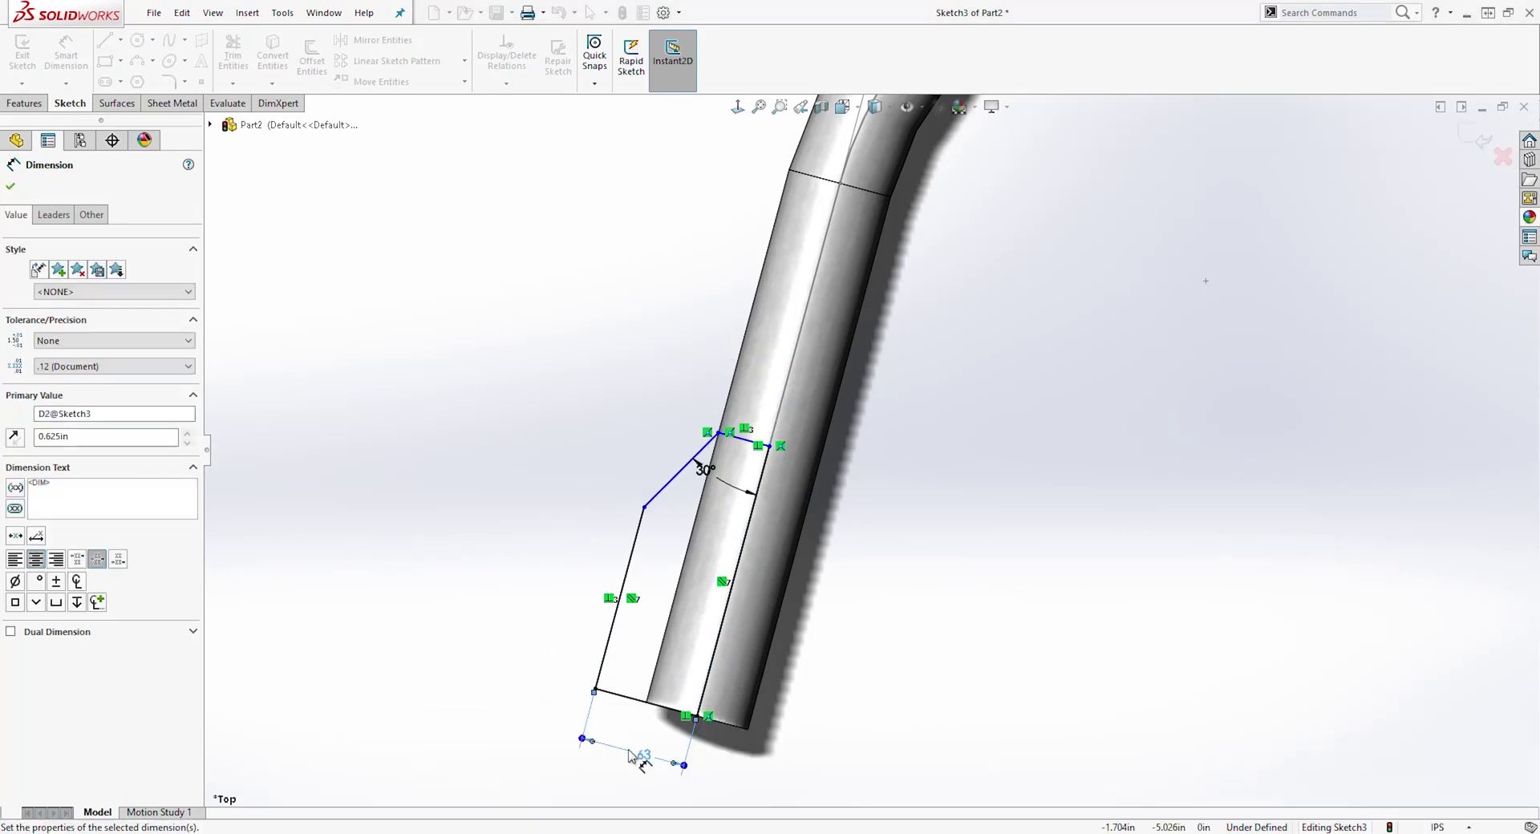
Step: Dimension the length of the profile's centreline line as 1.5 in
{"action": "left_click", "coordinate": [761, 481]}
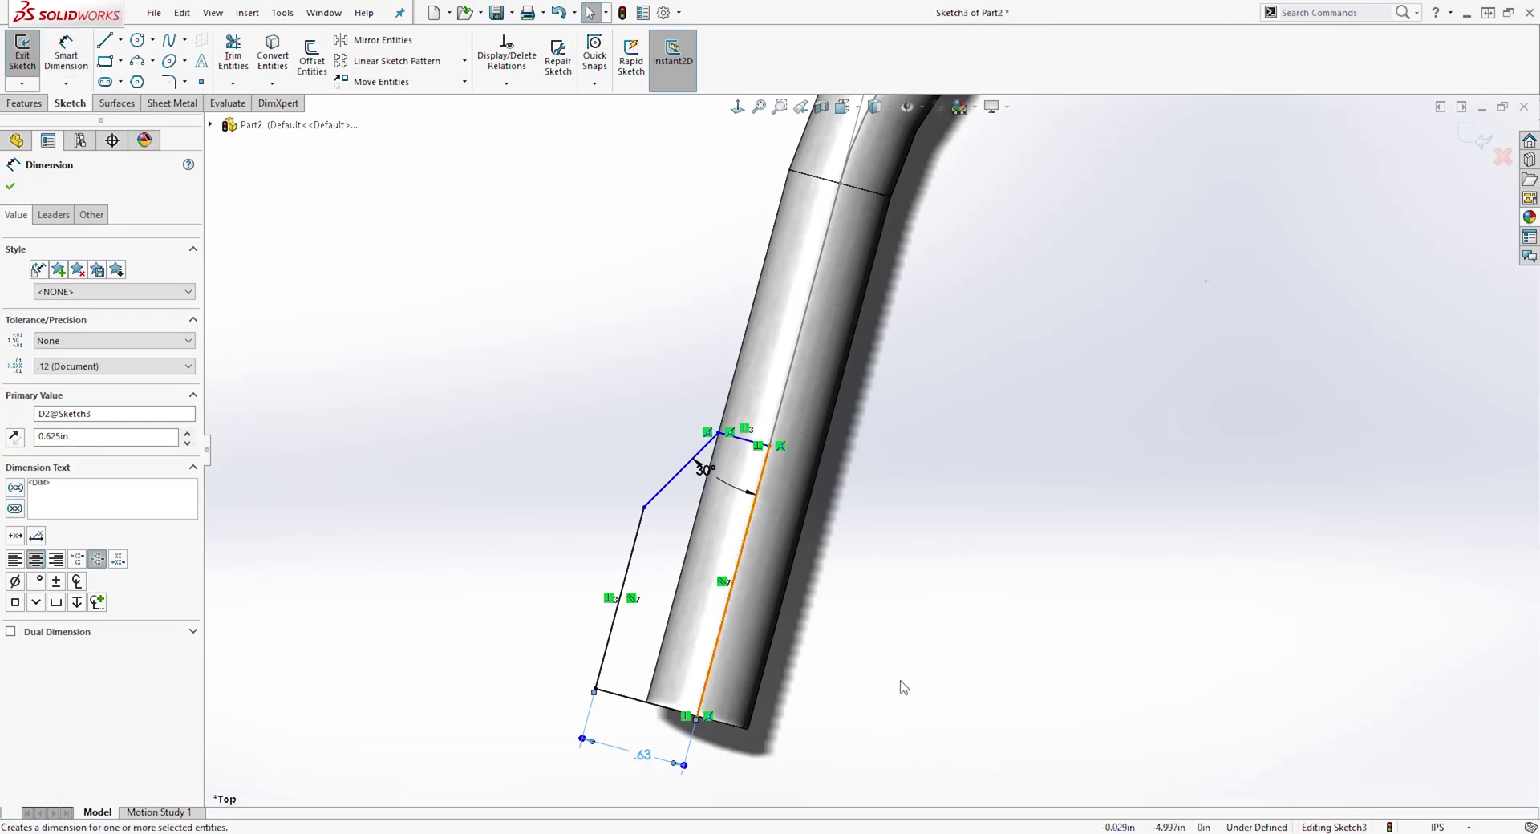
{"action": "key", "text": "Escape"}
{"action": "left_click", "coordinate": [754, 538]}
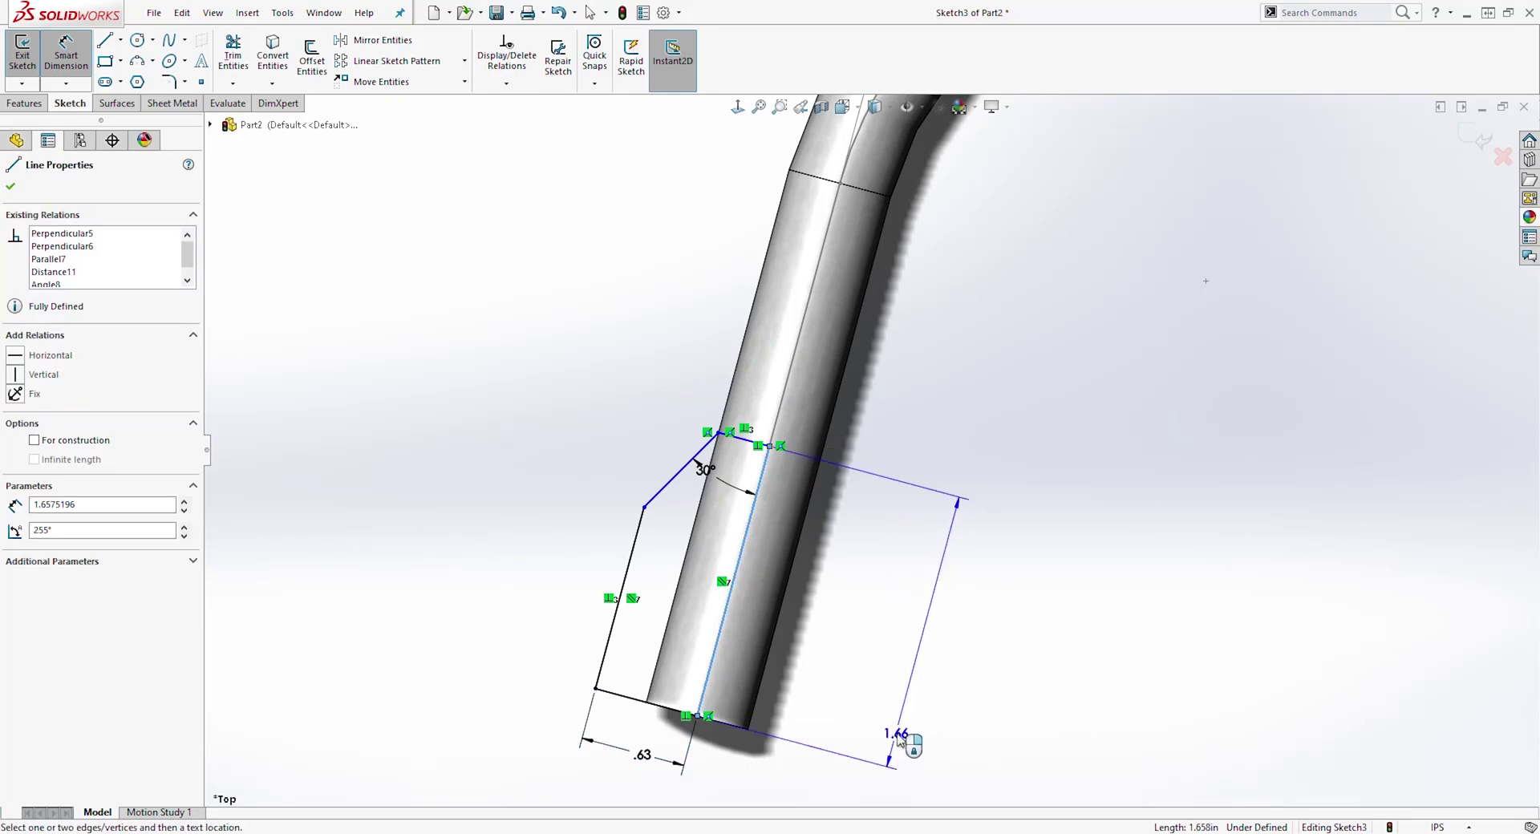
{"action": "left_click", "coordinate": [900, 739]}
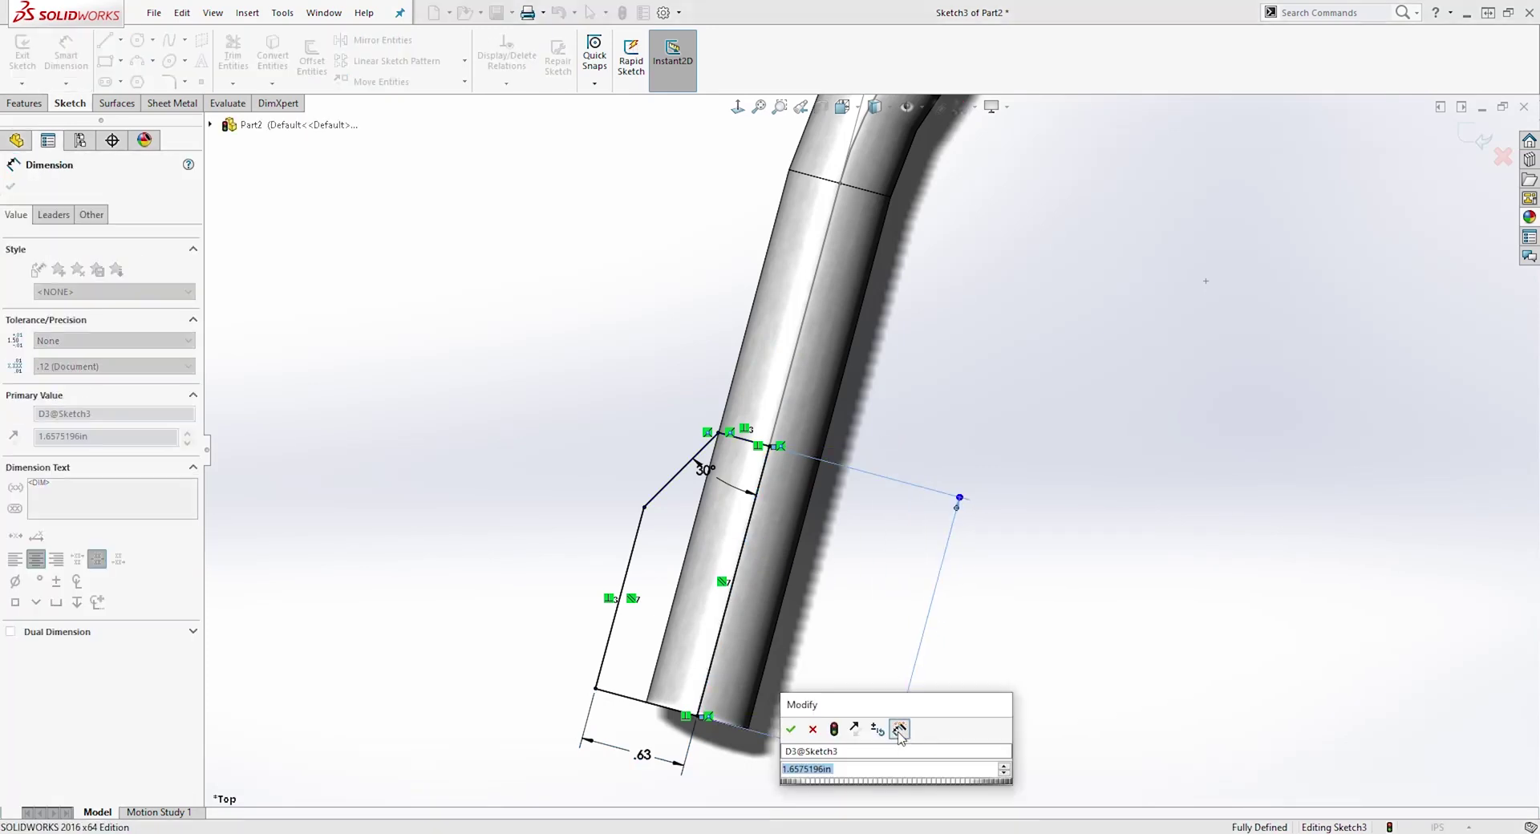
{"action": "type", "text": "1.5"}
{"action": "key", "text": "Return"}
{"action": "key", "text": "Escape"}
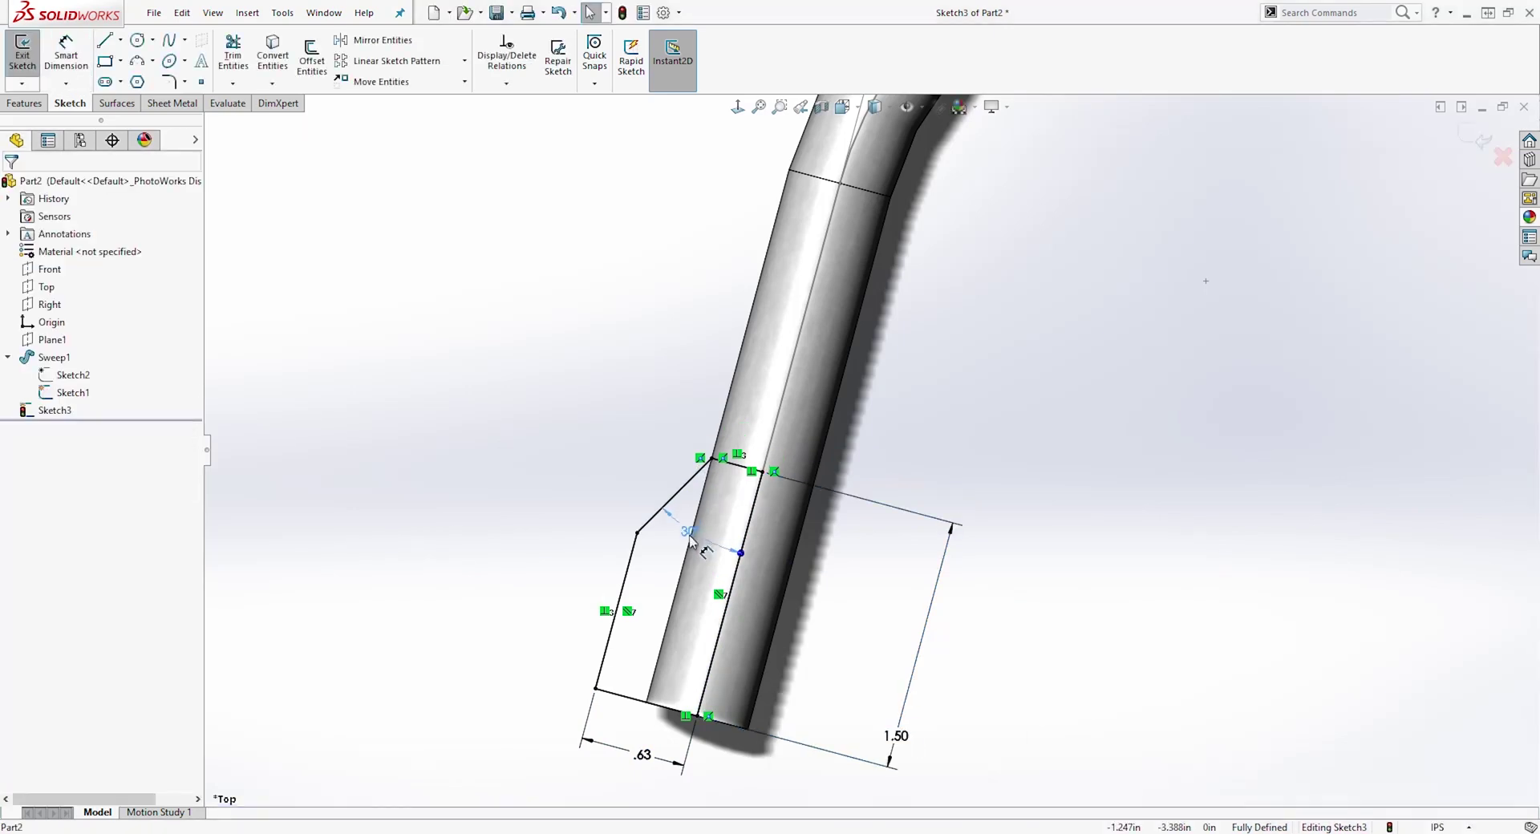
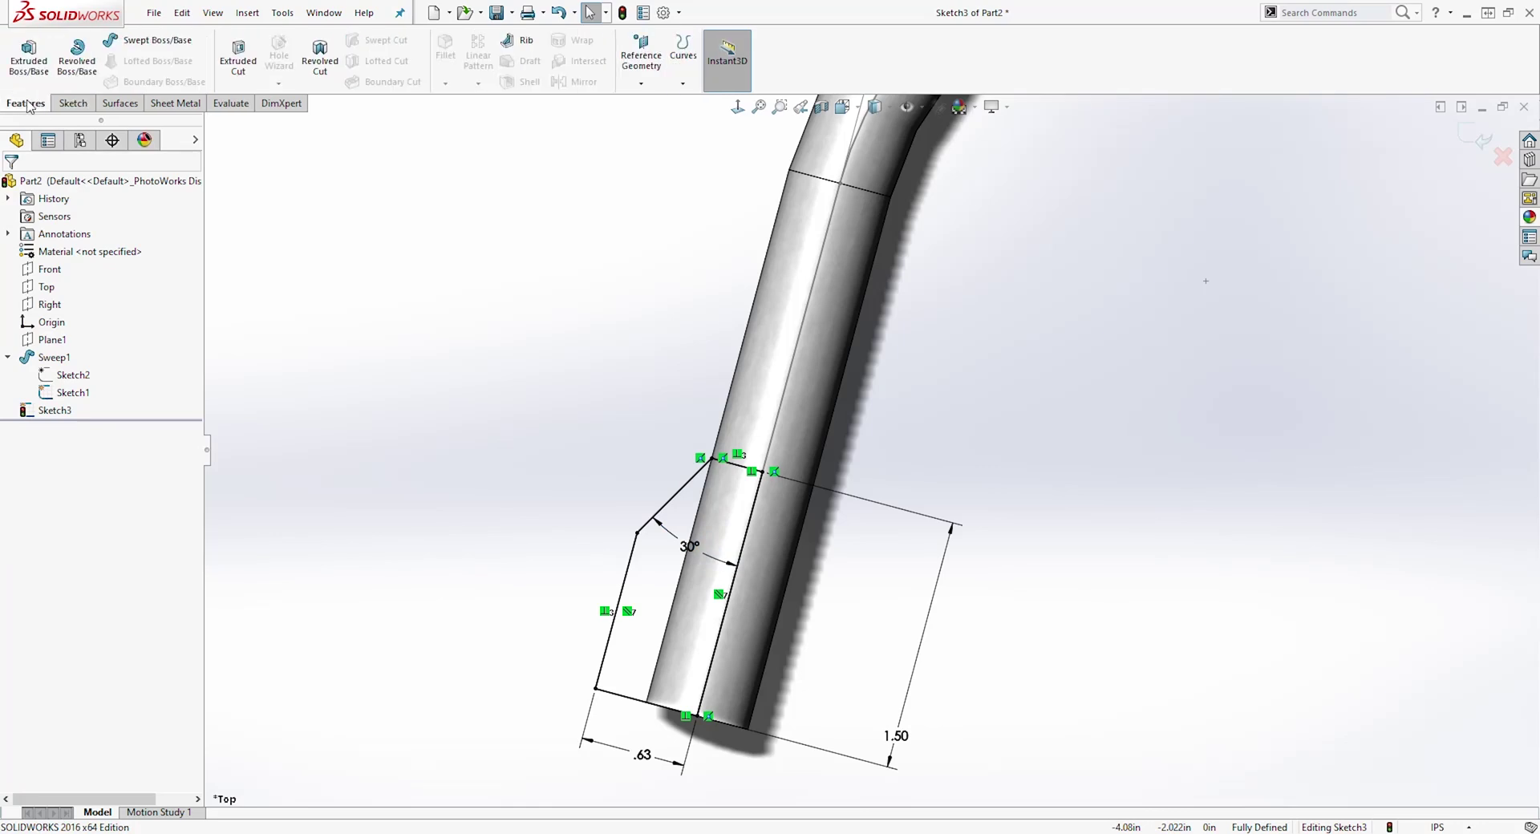
Step: Revolve the profile 360° about its centreline line, merged with the rod, to form the socket end
{"action": "left_click", "coordinate": [91, 62]}
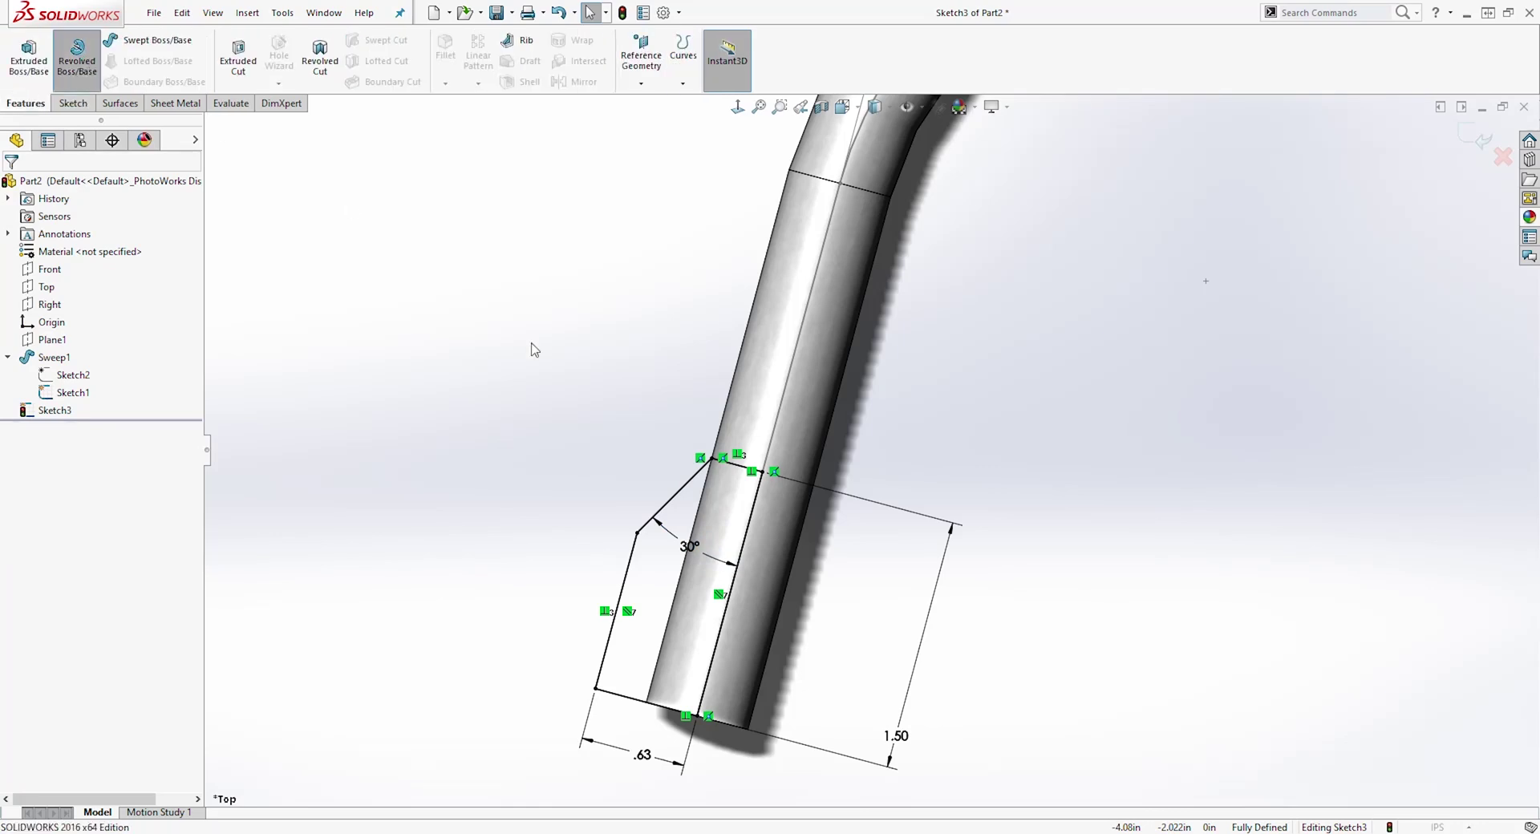
{"action": "left_click", "coordinate": [748, 532]}
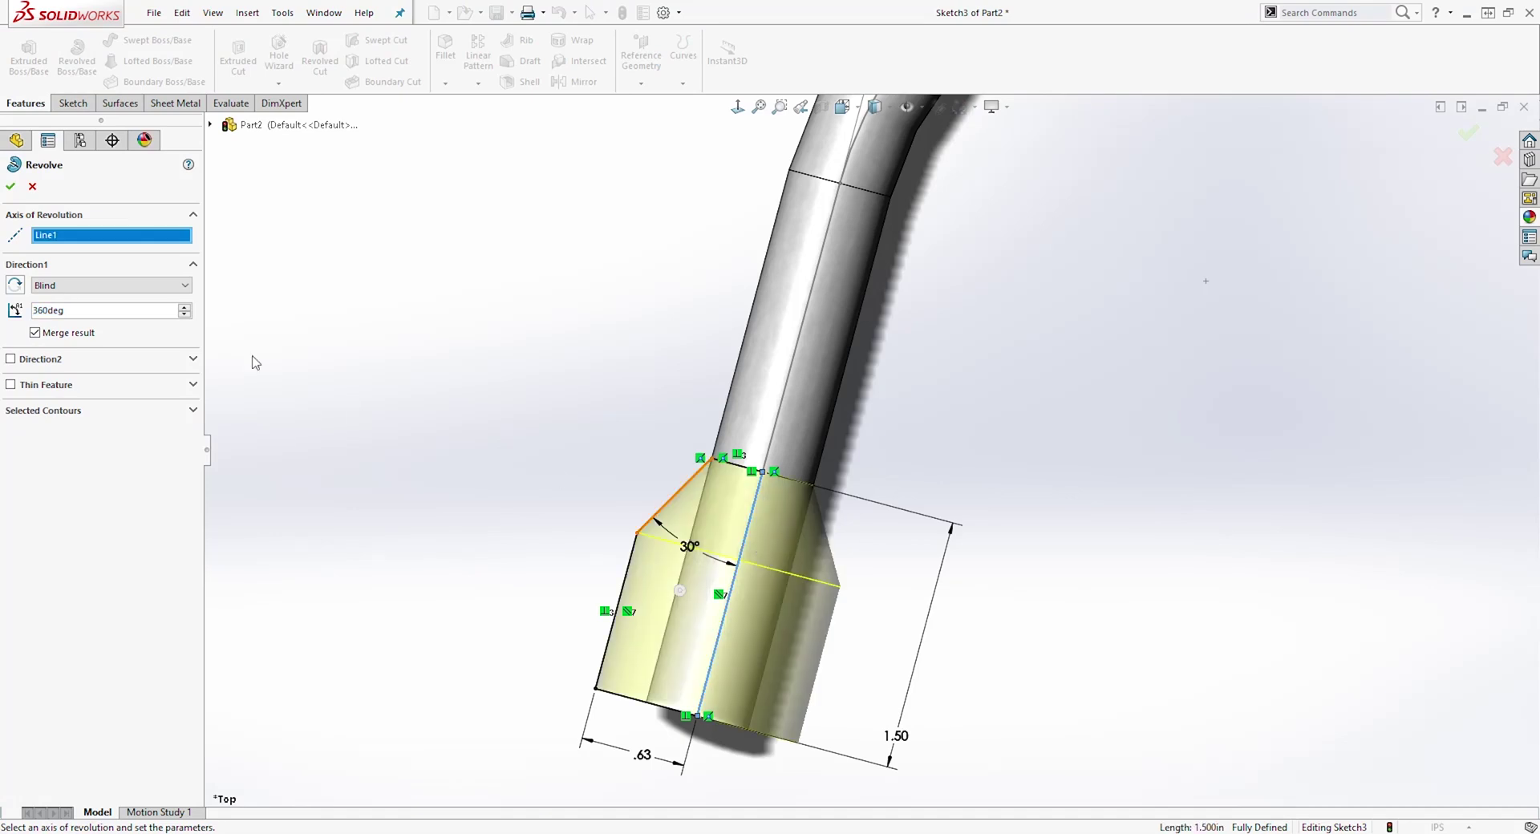
{"action": "left_click", "coordinate": [11, 190]}
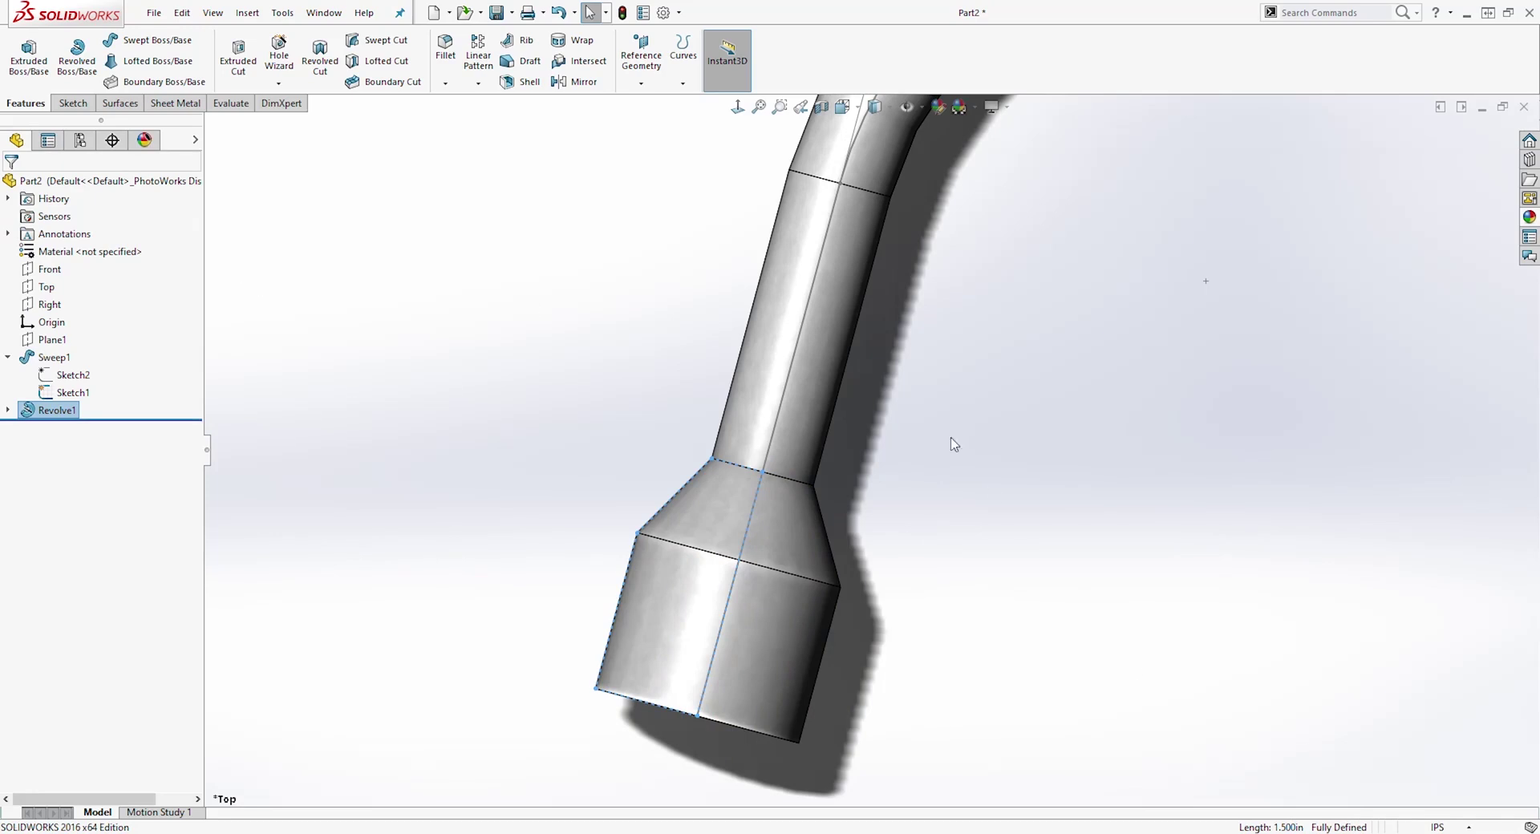
Step: Start a sketch on the Top plane and draw a line from the midpoint of the socket's end edge to its outer corner
{"action": "left_click", "coordinate": [48, 287]}
{"action": "left_click", "coordinate": [72, 102]}
{"action": "left_click", "coordinate": [23, 49]}
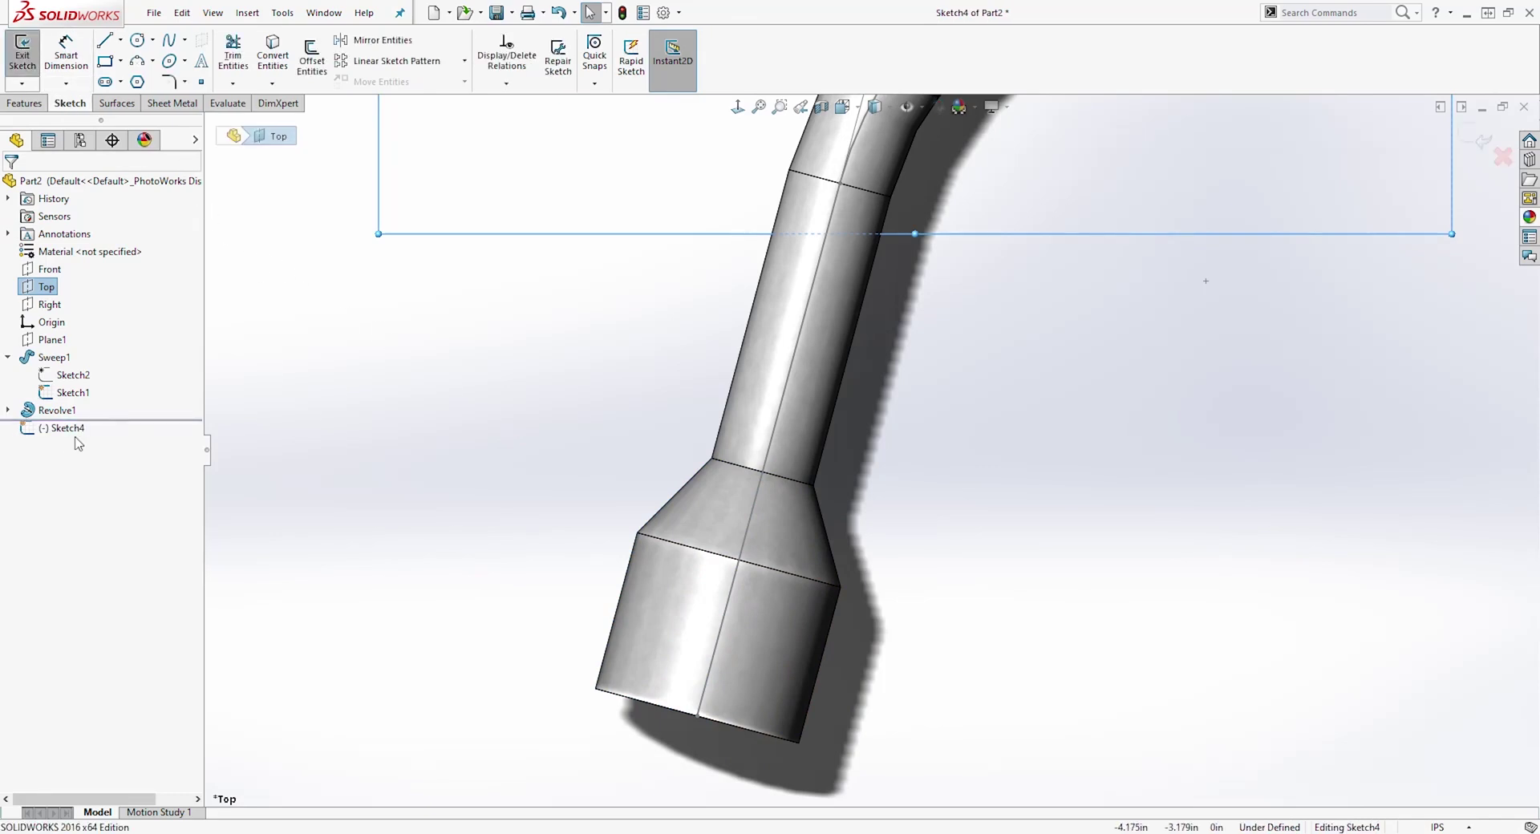
{"action": "scroll", "coordinate": [952, 526], "scroll_direction": "up", "scroll_amount": 5}
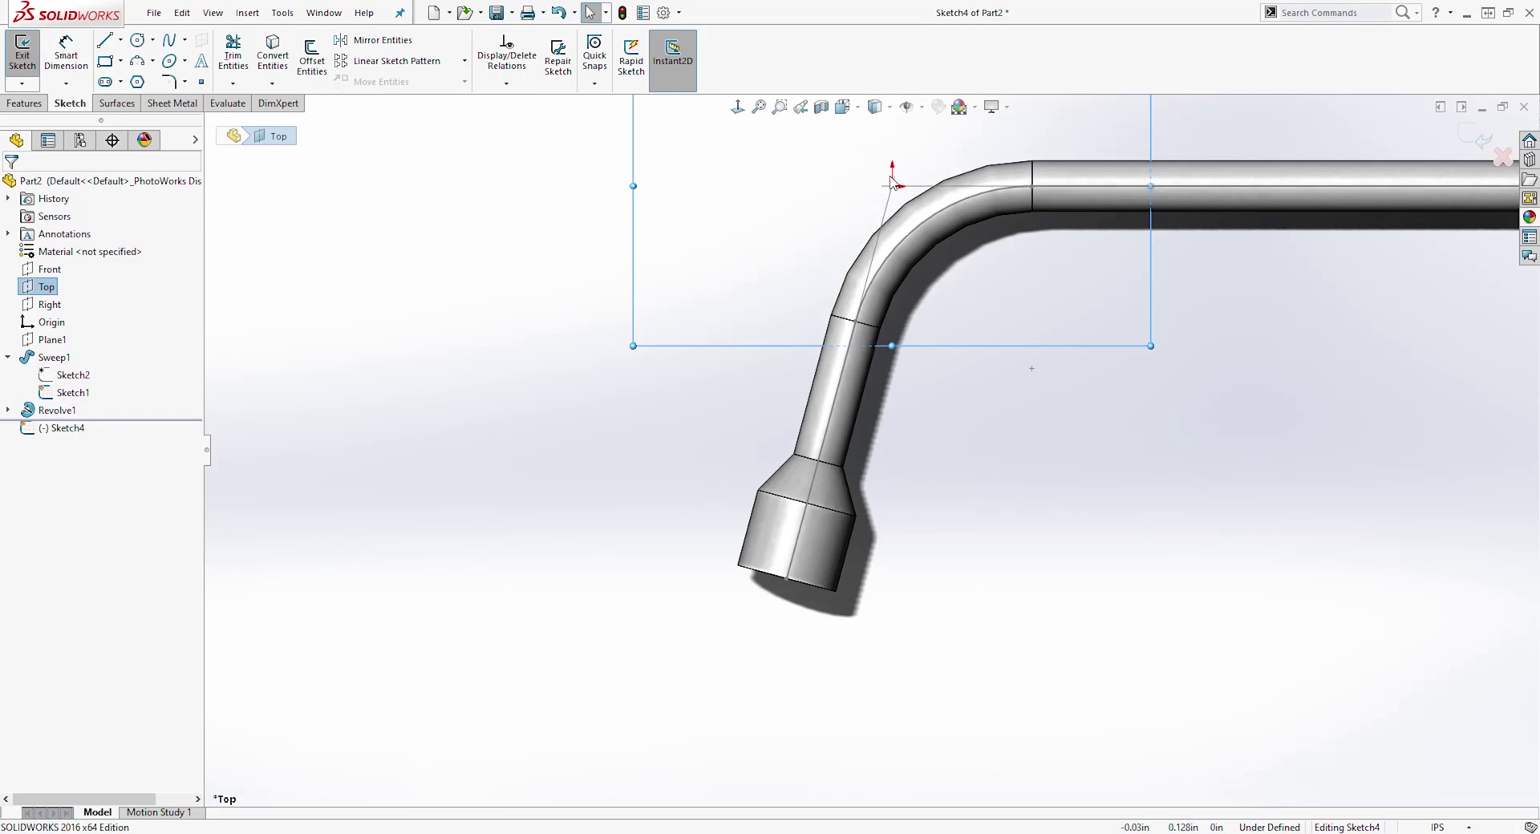
{"action": "scroll", "coordinate": [922, 515], "scroll_direction": "down", "scroll_amount": 5}
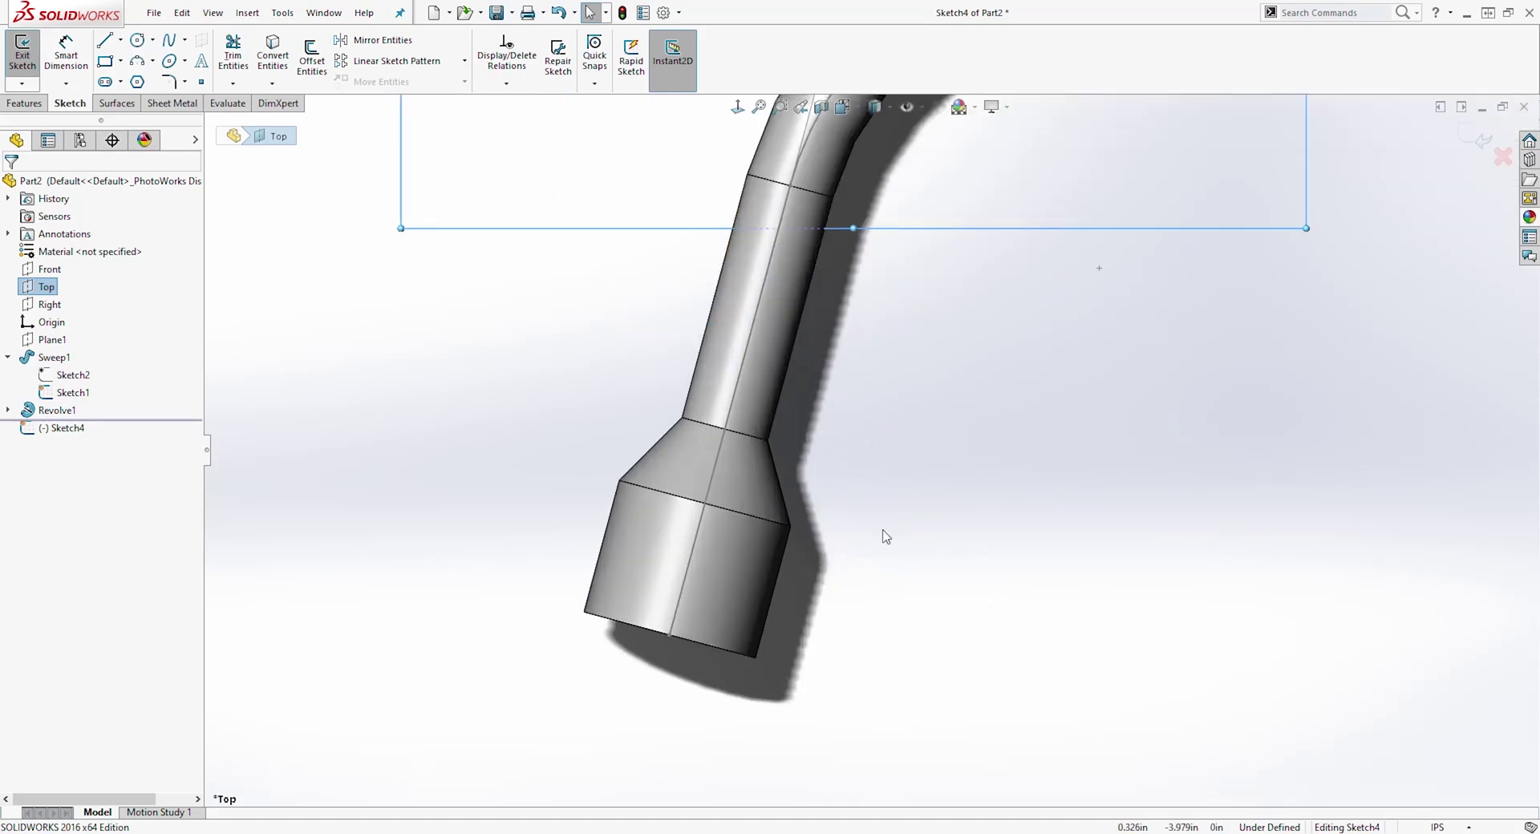
{"action": "key", "text": "l"}
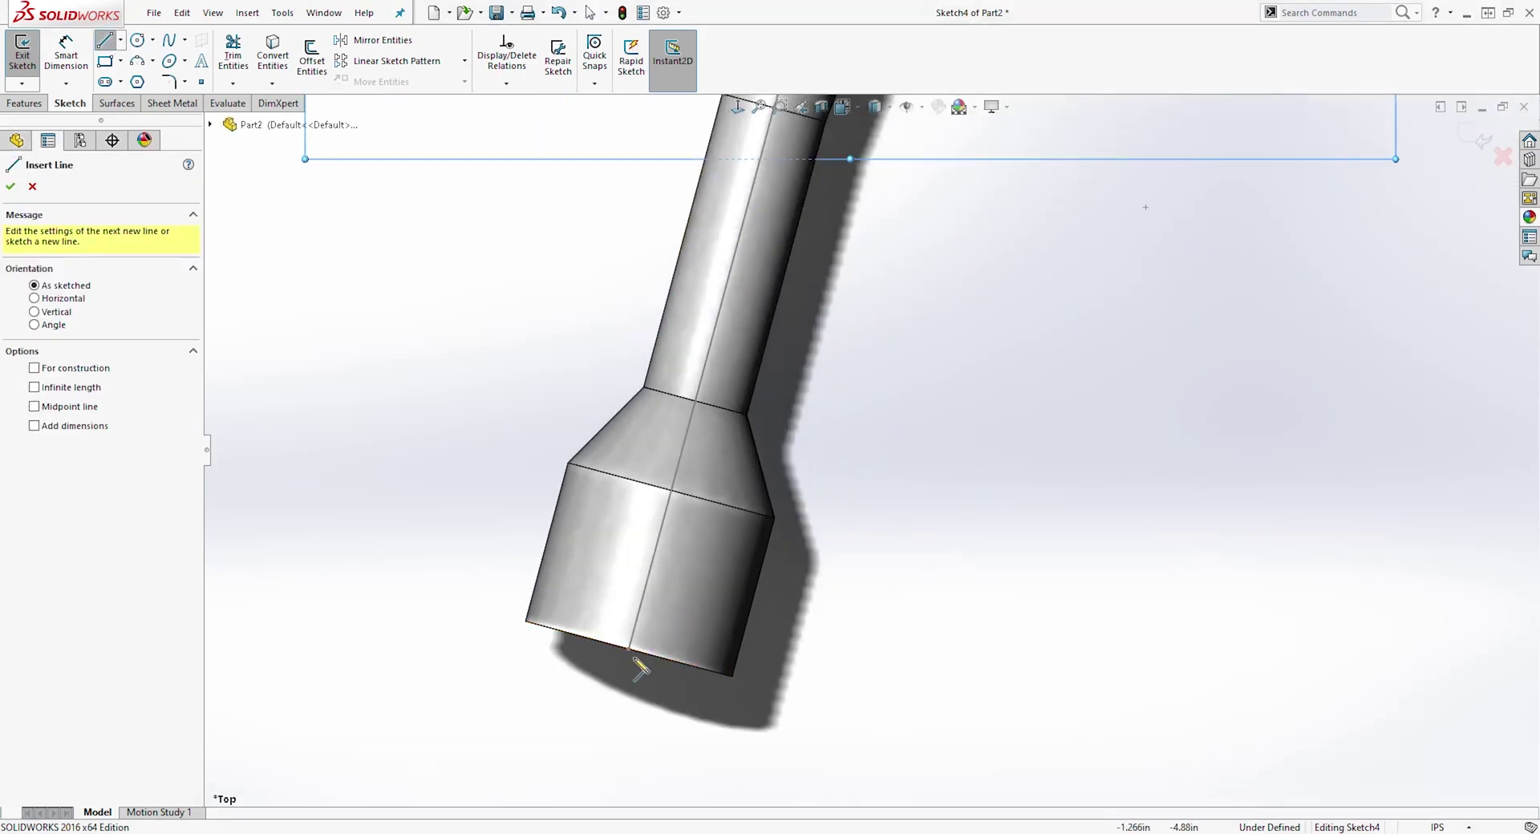
{"action": "left_click", "coordinate": [630, 650]}
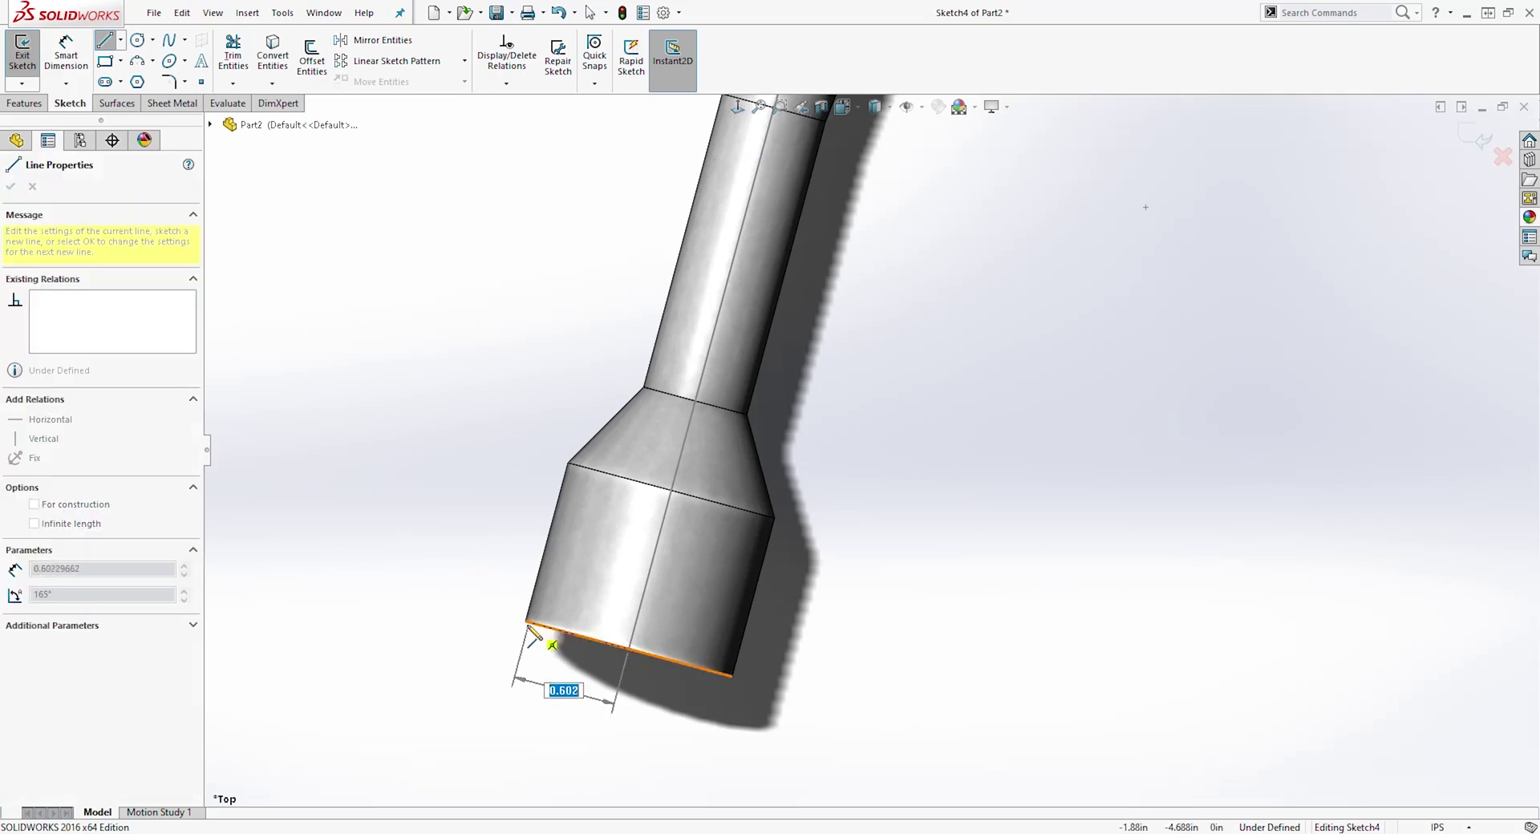
{"action": "left_click", "coordinate": [527, 622]}
{"action": "key", "text": "Escape"}
Step: Draw a circle about 0.21 in in diameter, centred on the socket's outer side edge just above the end corner
{"action": "left_click", "coordinate": [137, 40]}
{"action": "scroll", "coordinate": [641, 630], "scroll_direction": "down", "scroll_amount": 4}
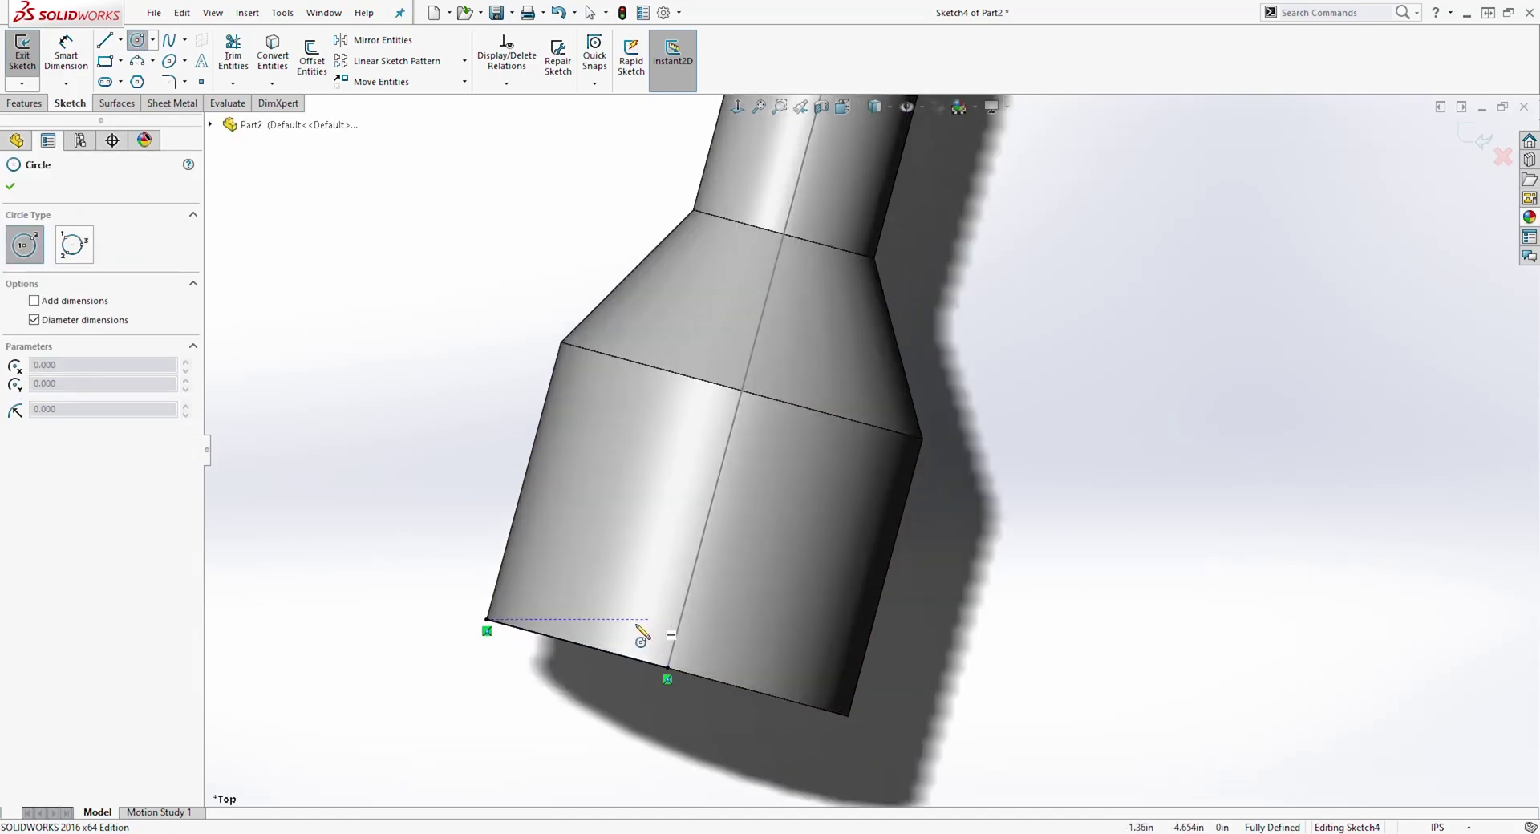
{"action": "left_click", "coordinate": [495, 584]}
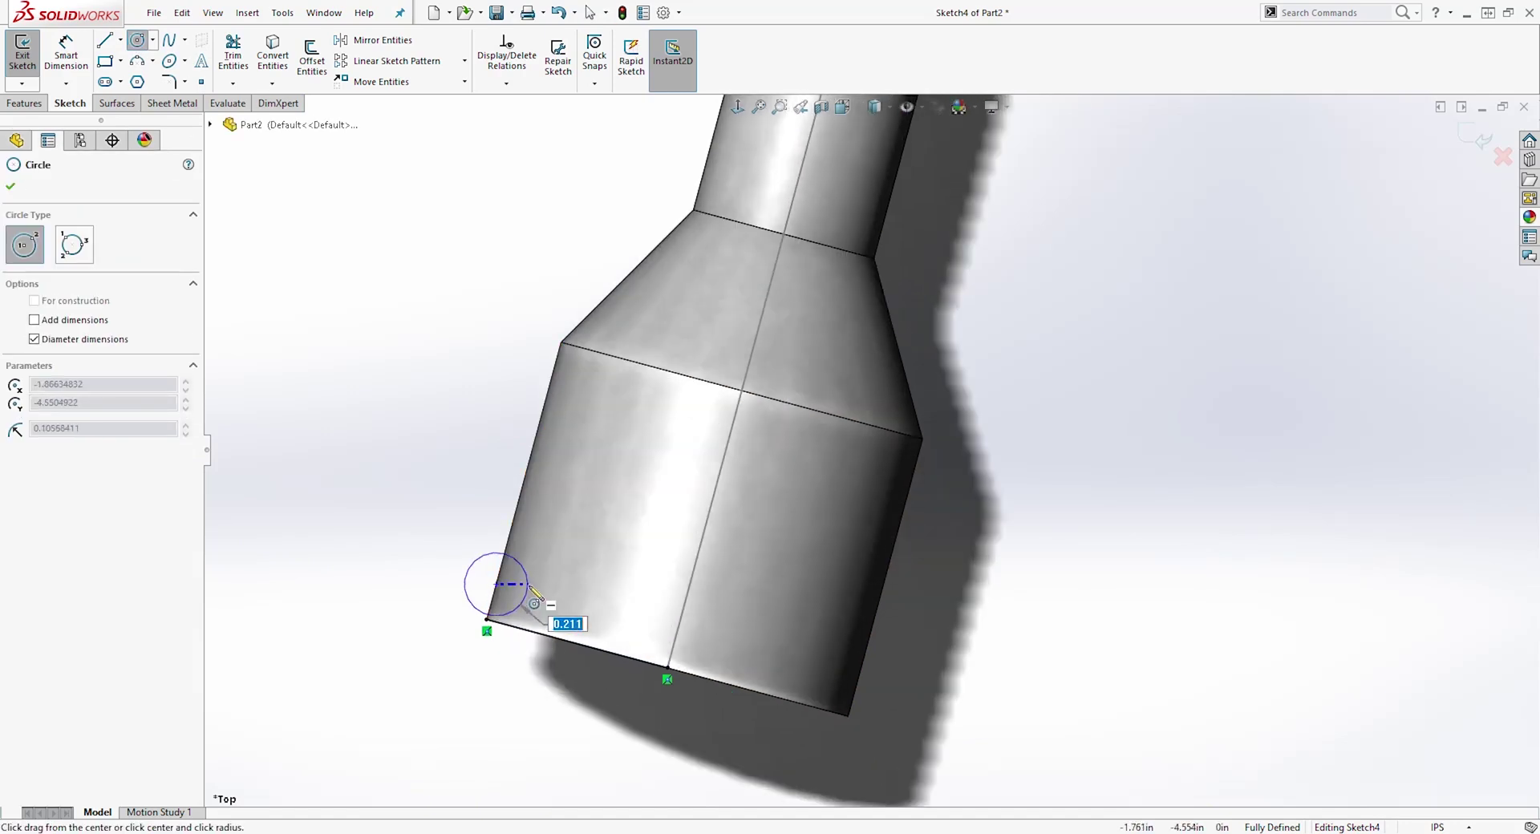
{"action": "left_click", "coordinate": [534, 591]}
{"action": "key", "text": "Escape"}
Step: Make the circle tangent to the line along the socket's end edge
{"action": "scroll", "coordinate": [474, 589], "scroll_direction": "down", "scroll_amount": 3}
{"action": "left_click", "coordinate": [474, 588]}
{"action": "left_click", "coordinate": [498, 612], "text": "ctrl"}
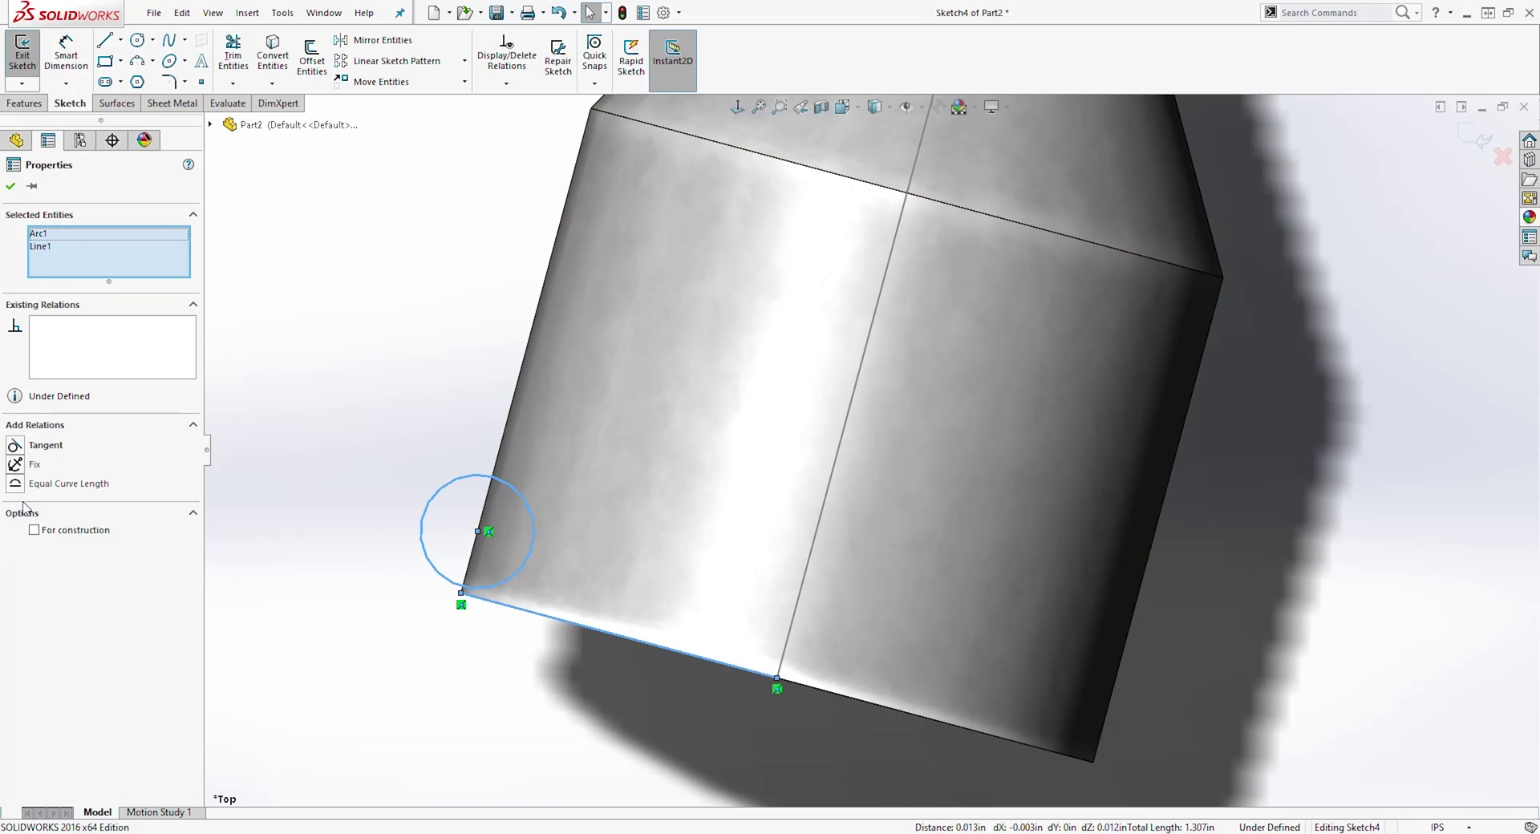
{"action": "left_click", "coordinate": [14, 445]}
{"action": "left_click", "coordinate": [397, 377]}
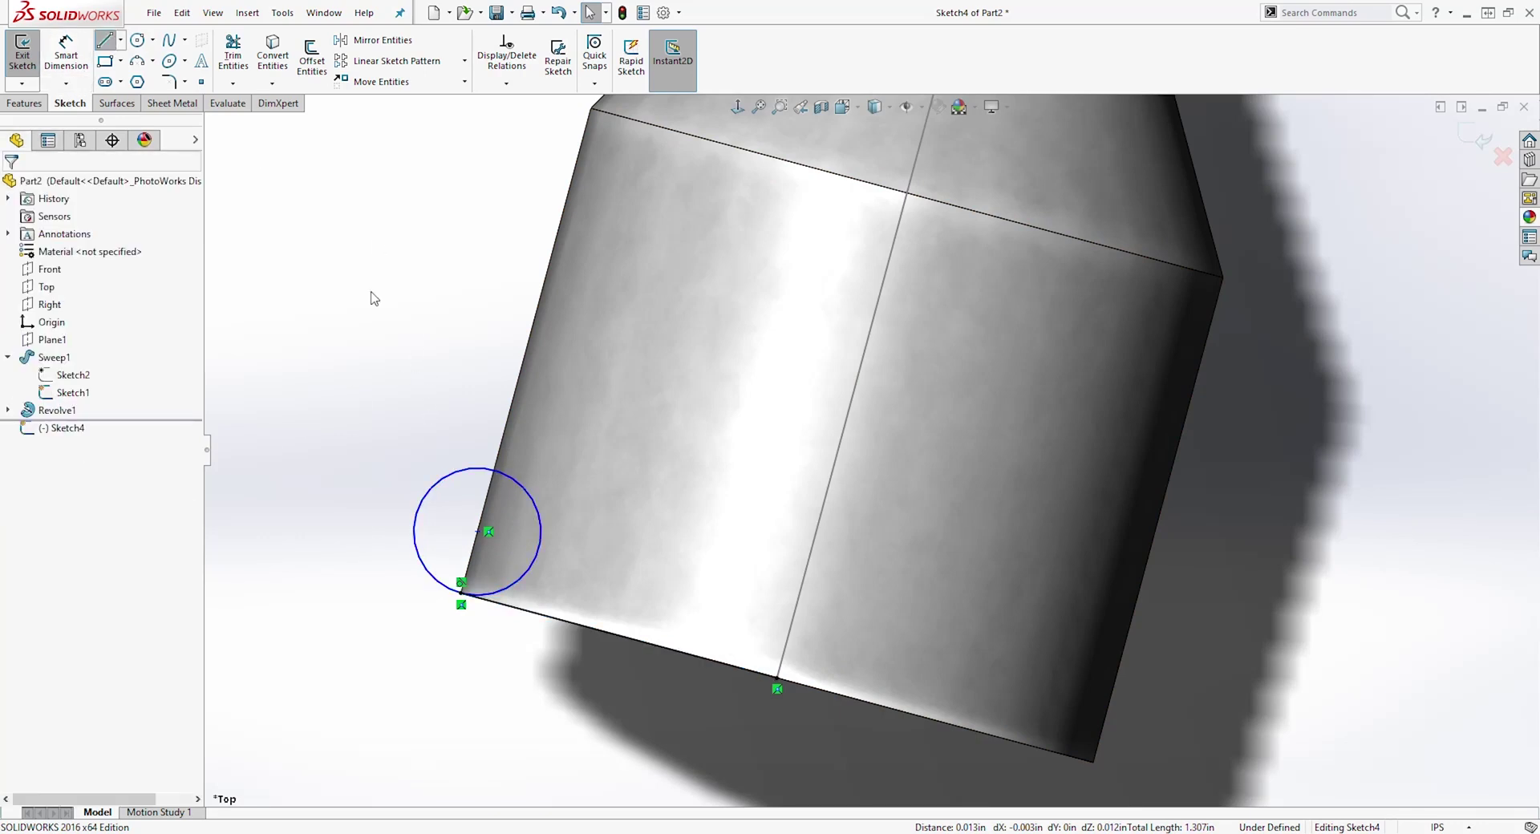
Step: Draw a line about 0.62 in long from the circle's upper crossing with the socket's side edge to the socket axis, tangent to the circle
{"action": "left_click", "coordinate": [490, 471]}
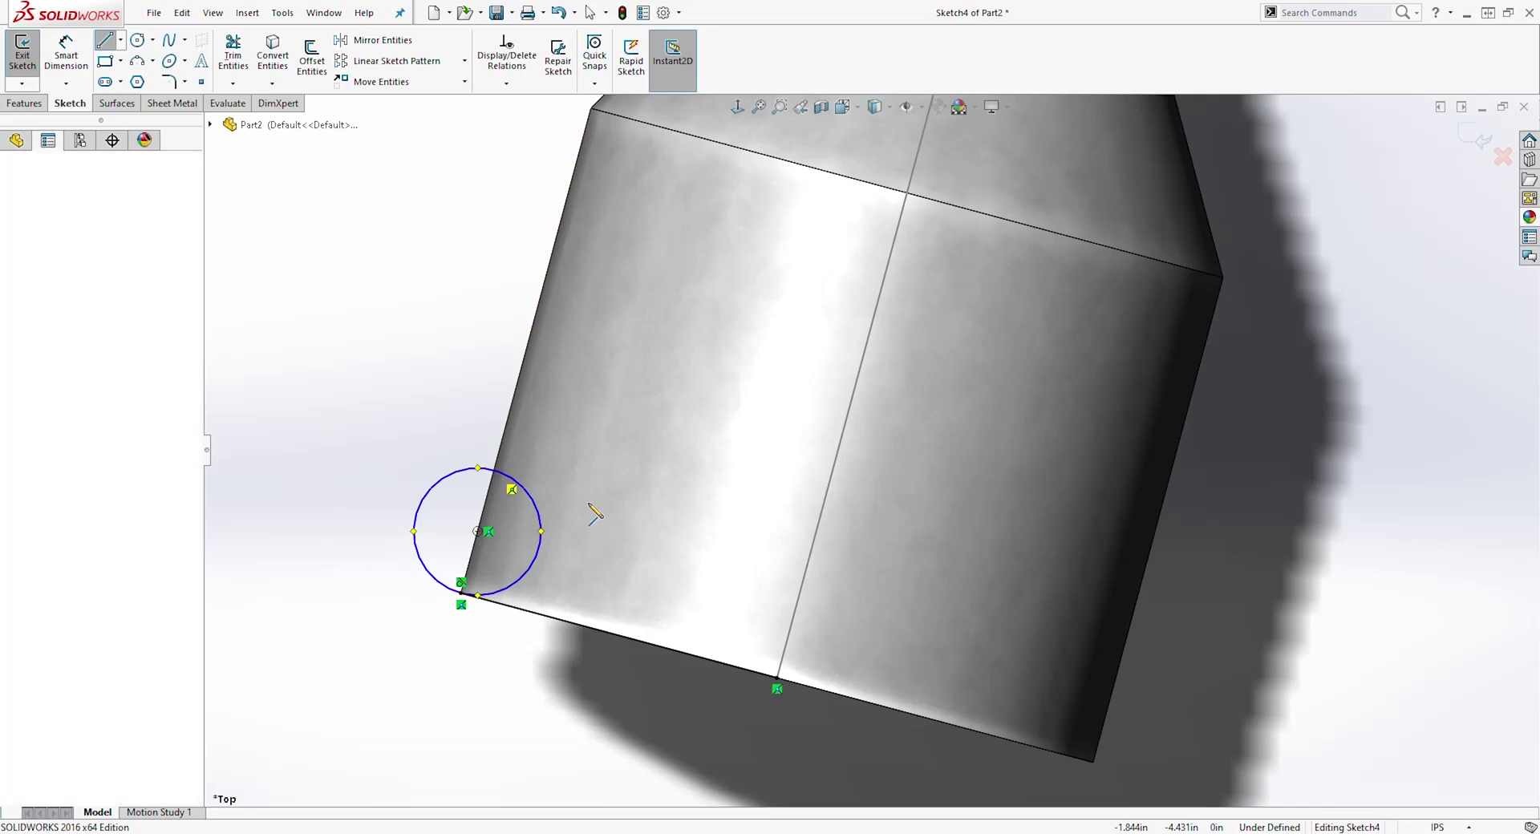
{"action": "left_click", "coordinate": [809, 562]}
{"action": "key", "text": "Escape"}
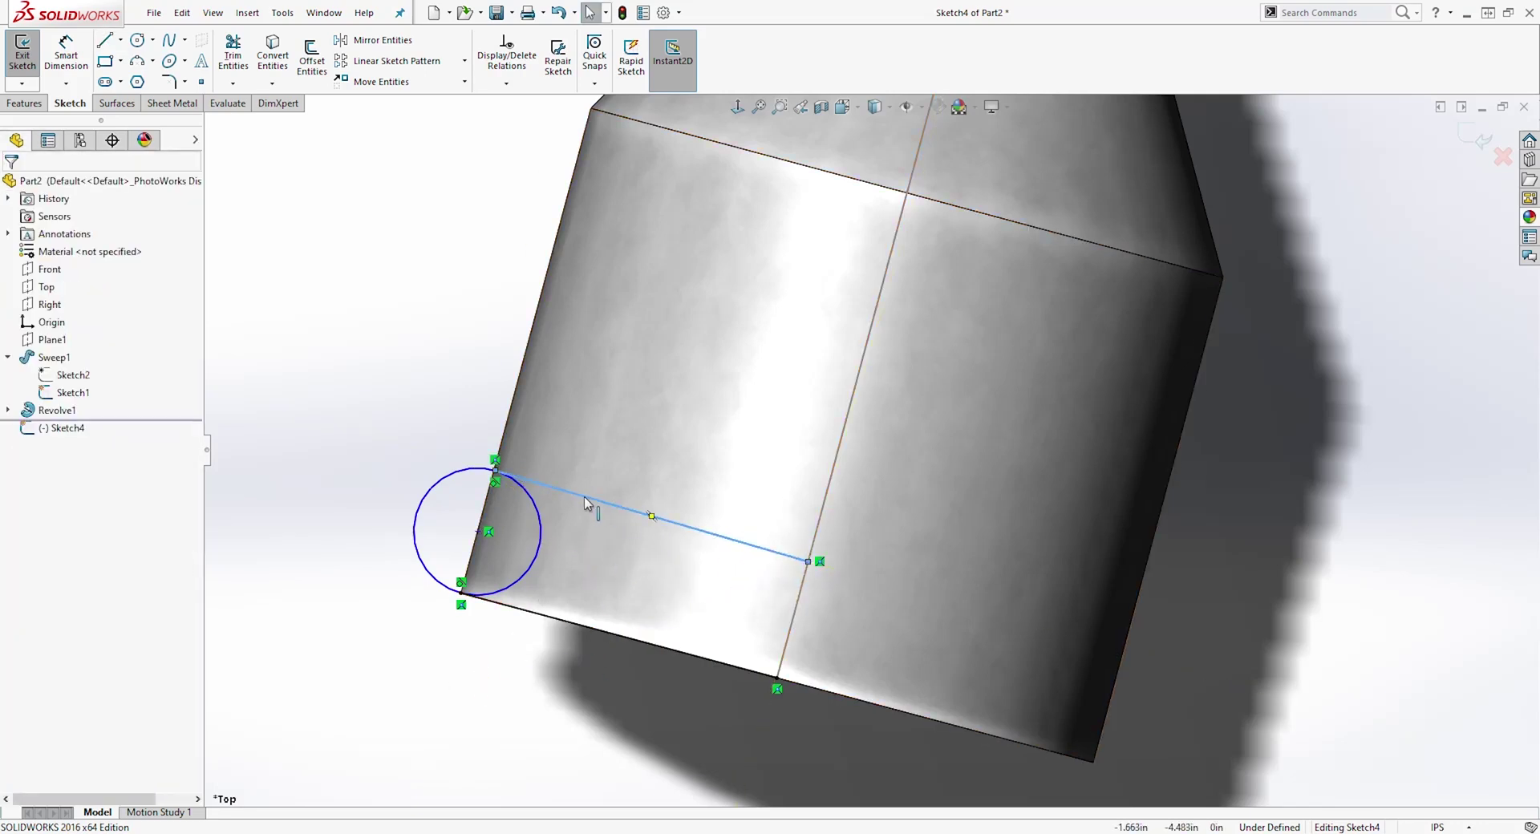
{"action": "left_click", "coordinate": [533, 508], "text": "ctrl"}
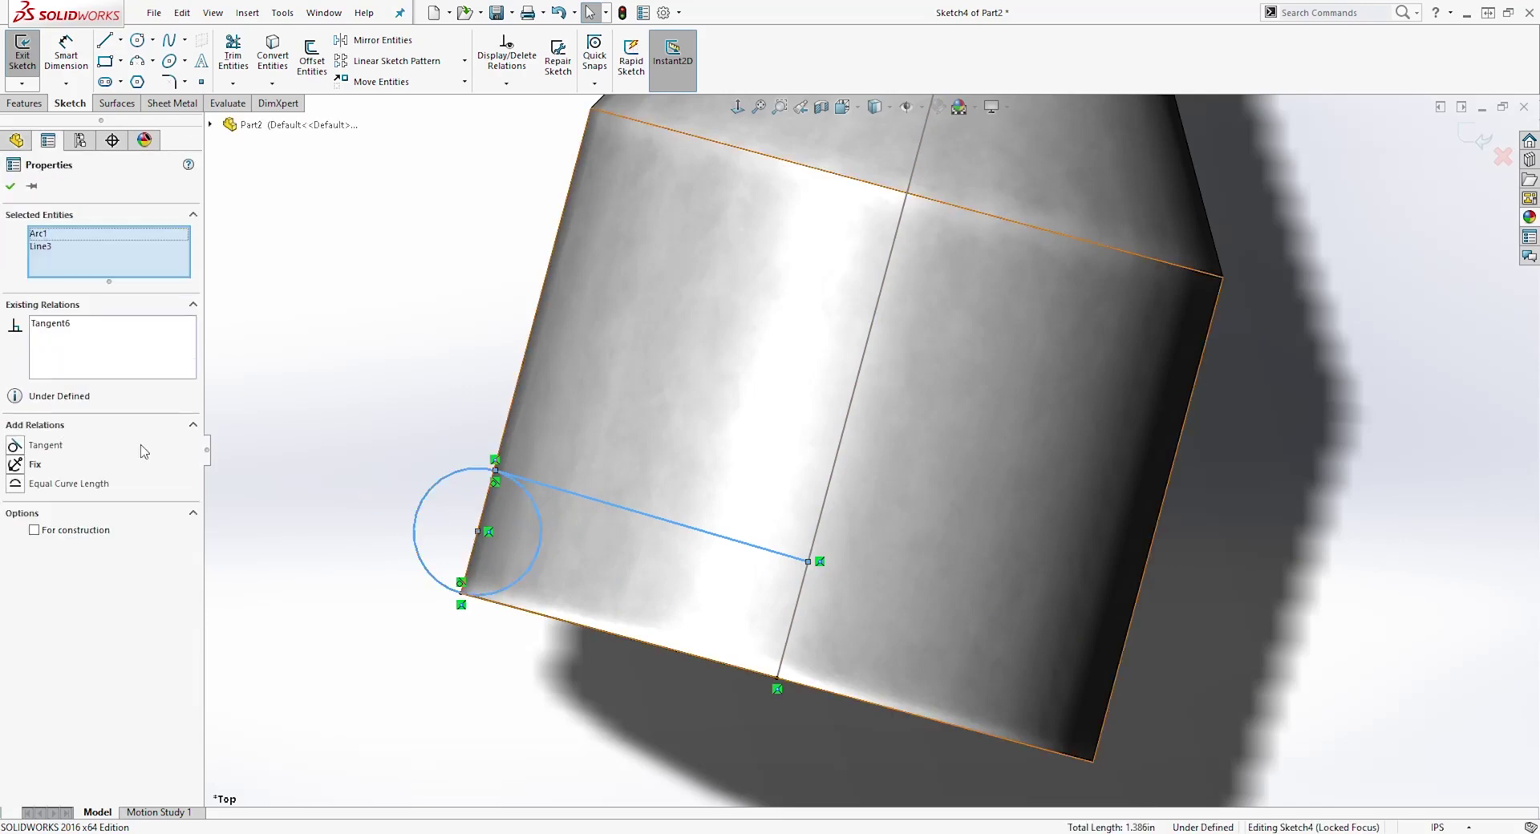
{"action": "left_click", "coordinate": [14, 445]}
{"action": "key", "text": "Escape"}
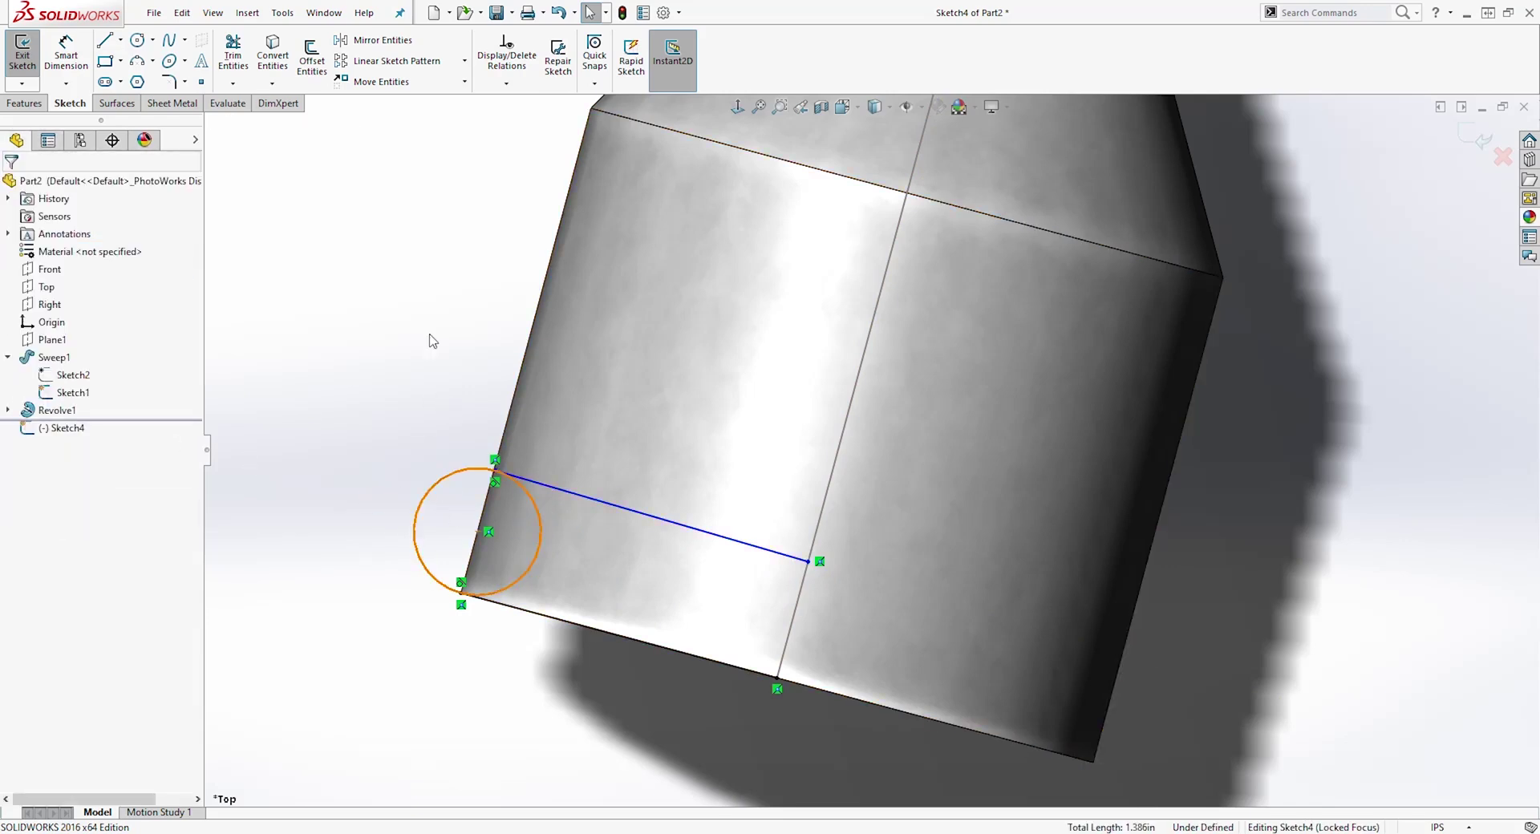
Step: Close the profile with a line along the socket axis down to the midpoint of the end edge
{"action": "left_click", "coordinate": [103, 45]}
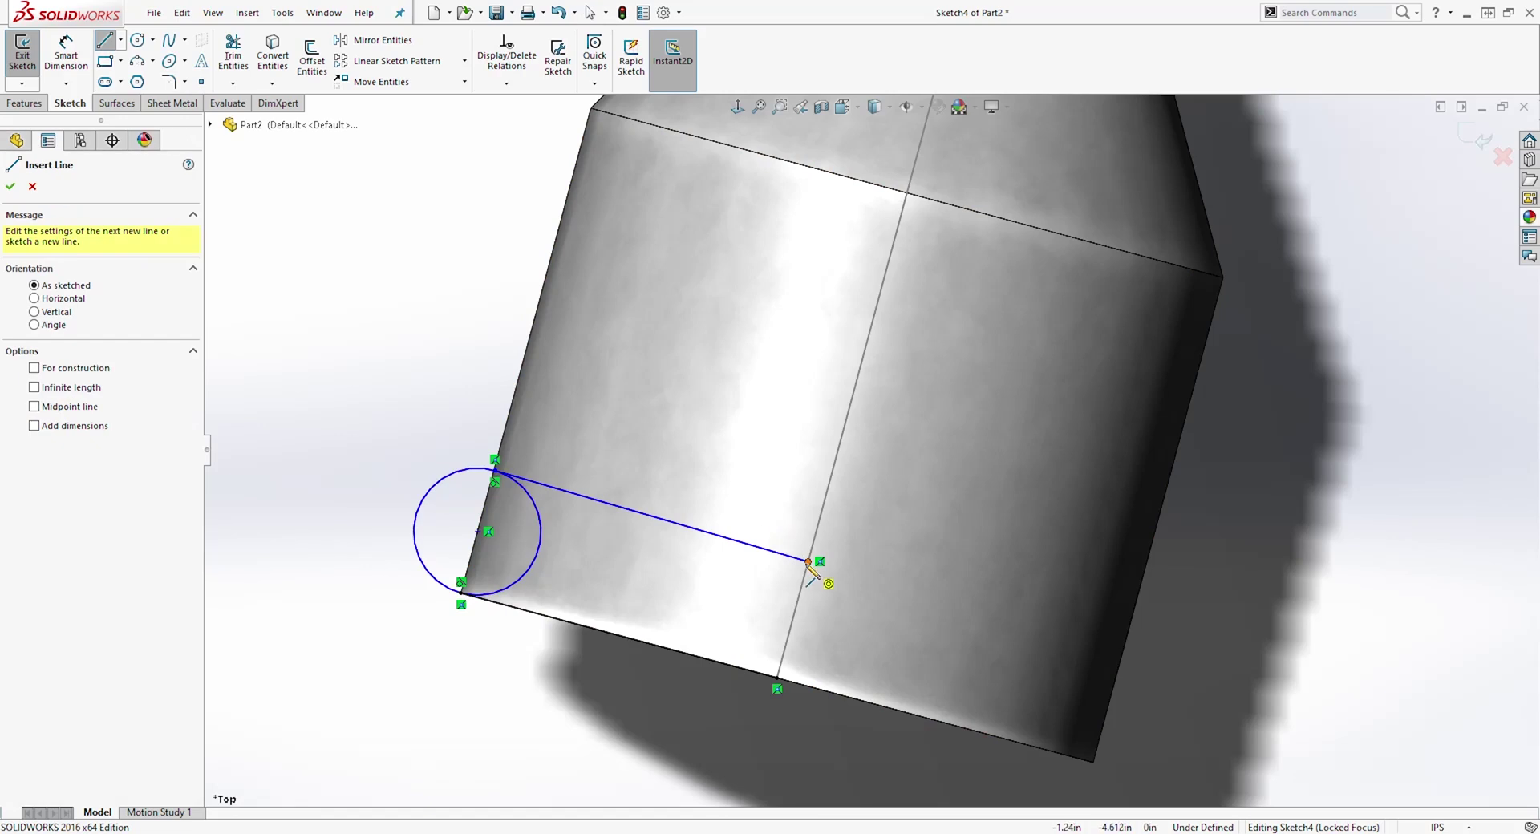
{"action": "left_click", "coordinate": [808, 561]}
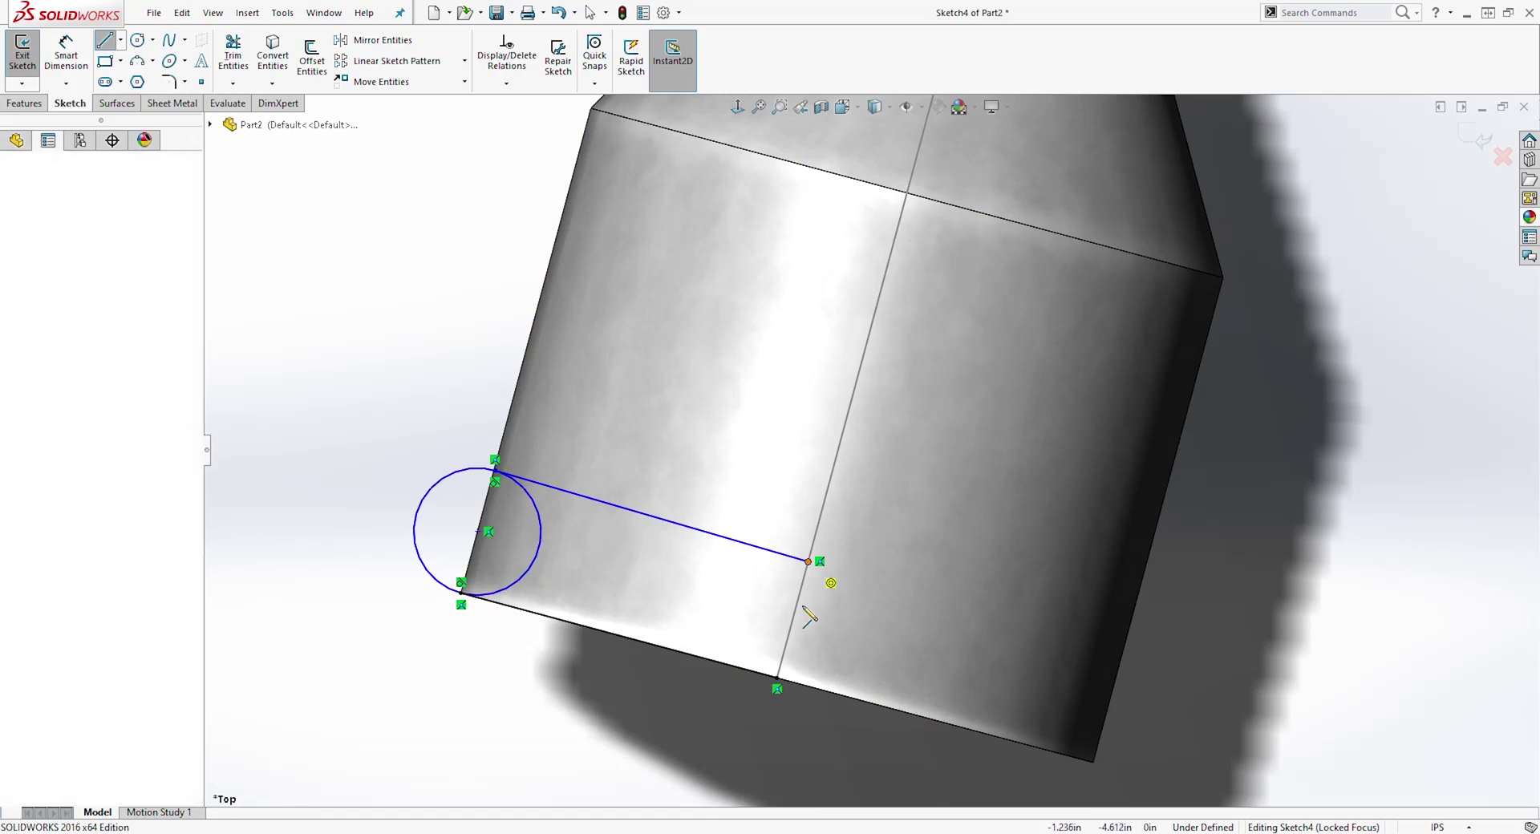
{"action": "left_click", "coordinate": [778, 679]}
{"action": "key", "text": "Escape"}
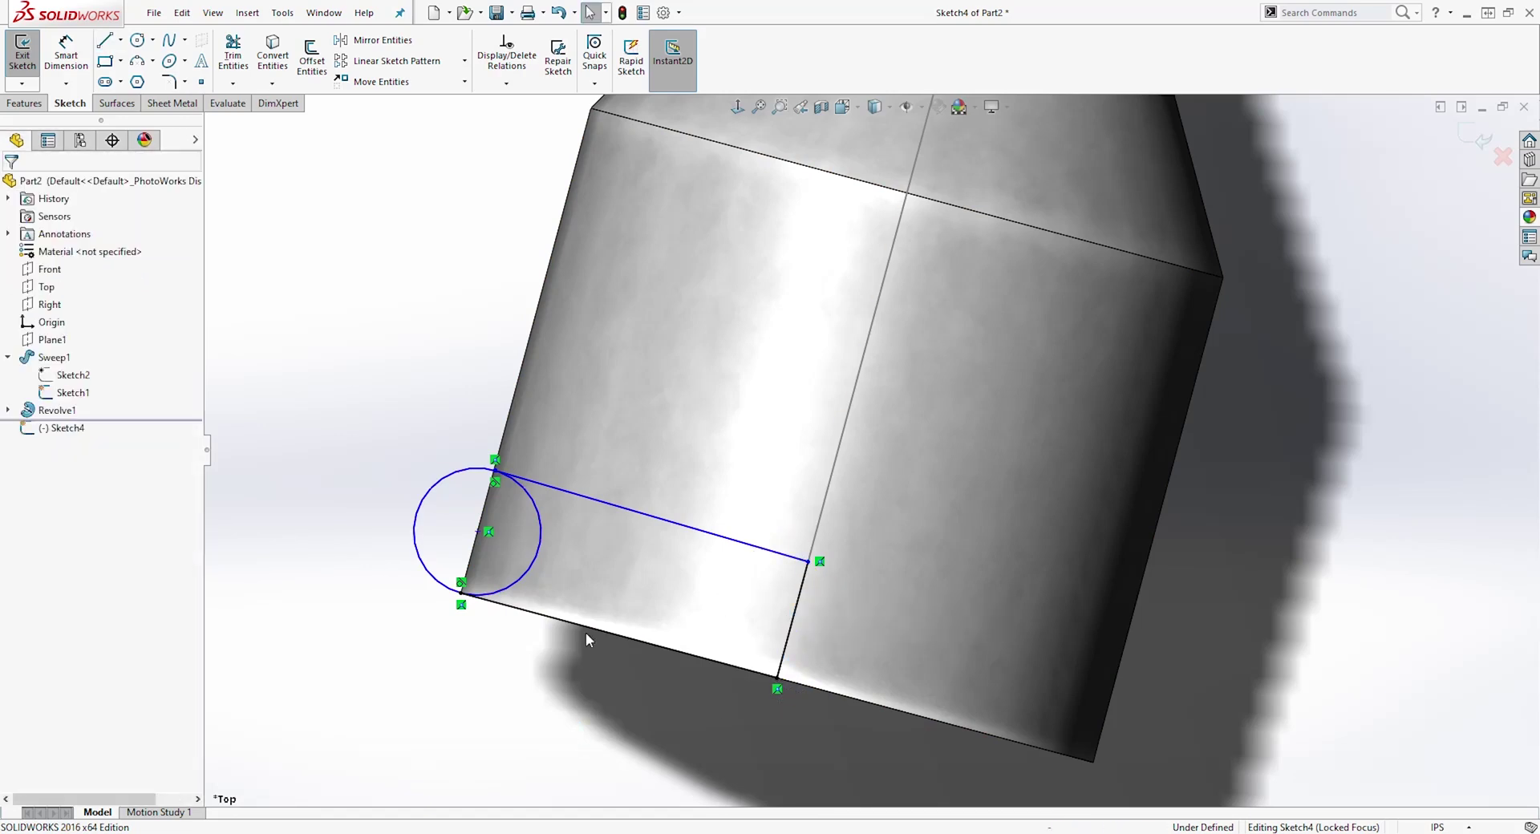
Step: Make the upper profile line perpendicular to the short line on the socket axis
{"action": "left_click", "coordinate": [725, 543]}
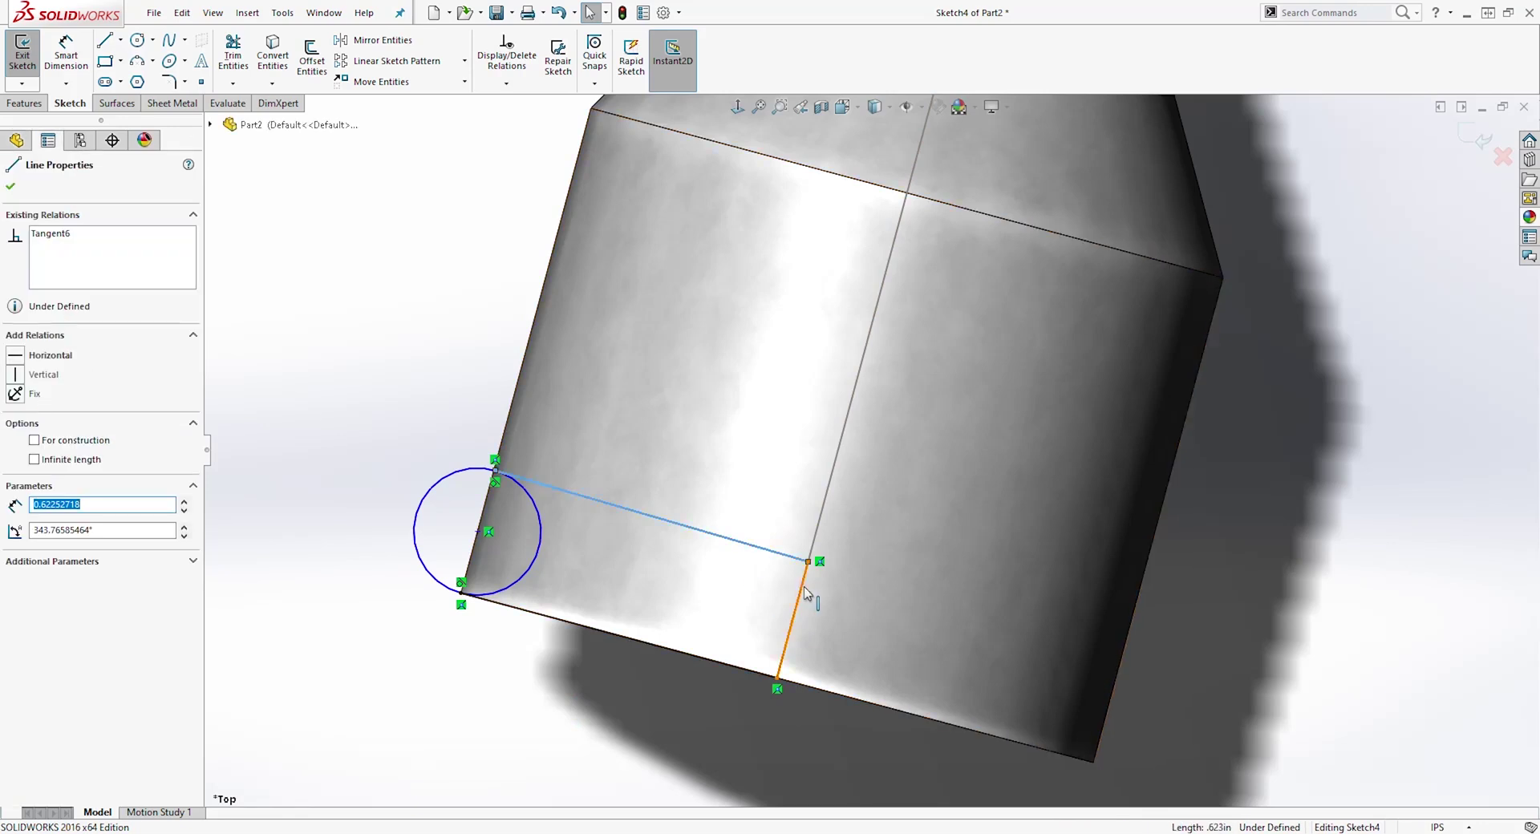
{"action": "left_click", "coordinate": [800, 591], "text": "ctrl"}
{"action": "left_click", "coordinate": [18, 503]}
{"action": "left_click", "coordinate": [293, 449]}
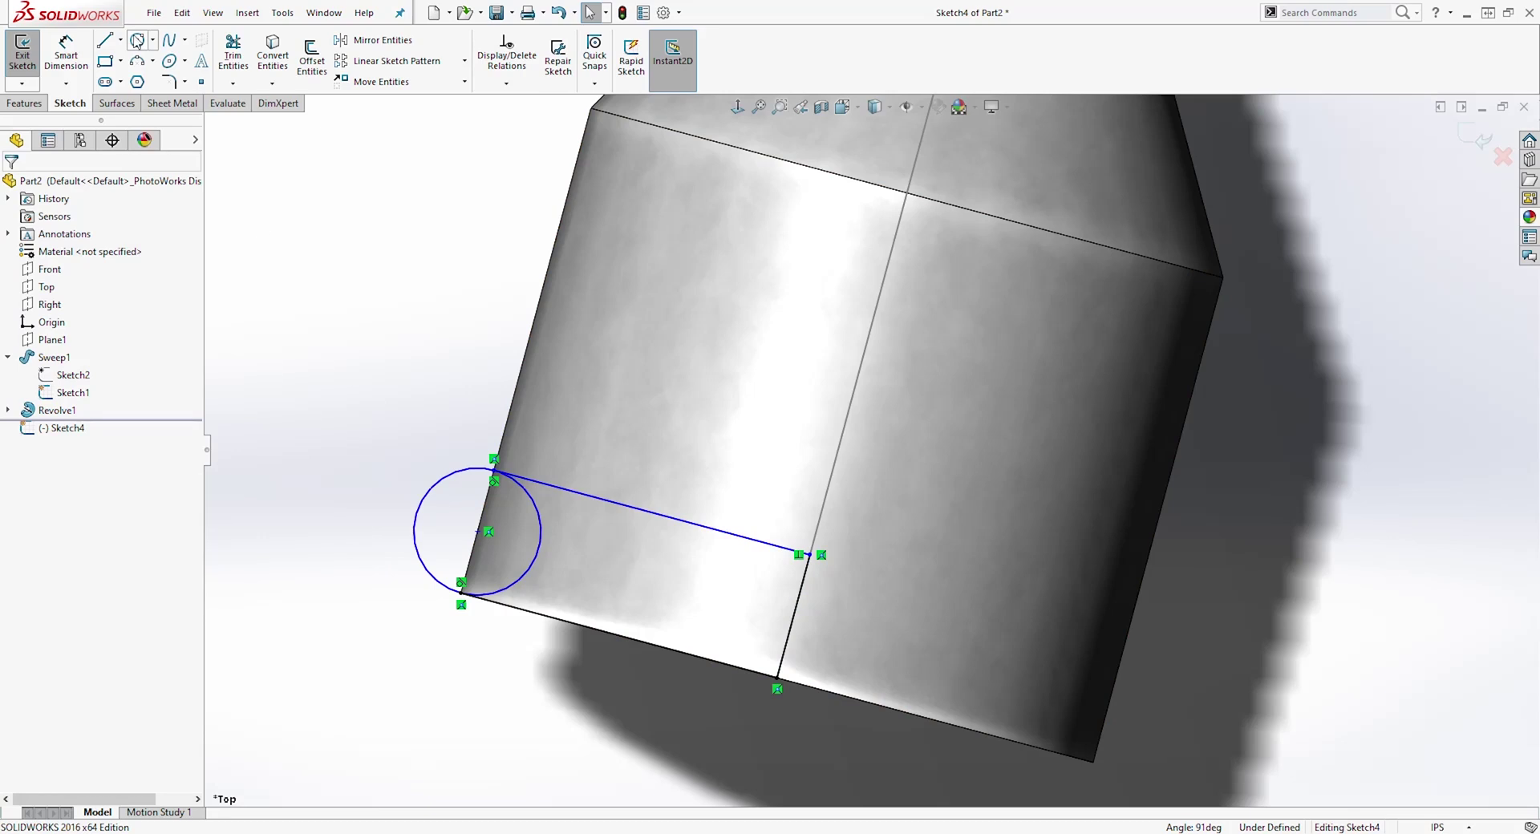
Step: Trim away the part of the circle that lies inside the socket, using Trim to closest
{"action": "left_click", "coordinate": [233, 60]}
{"action": "left_click", "coordinate": [530, 508]}
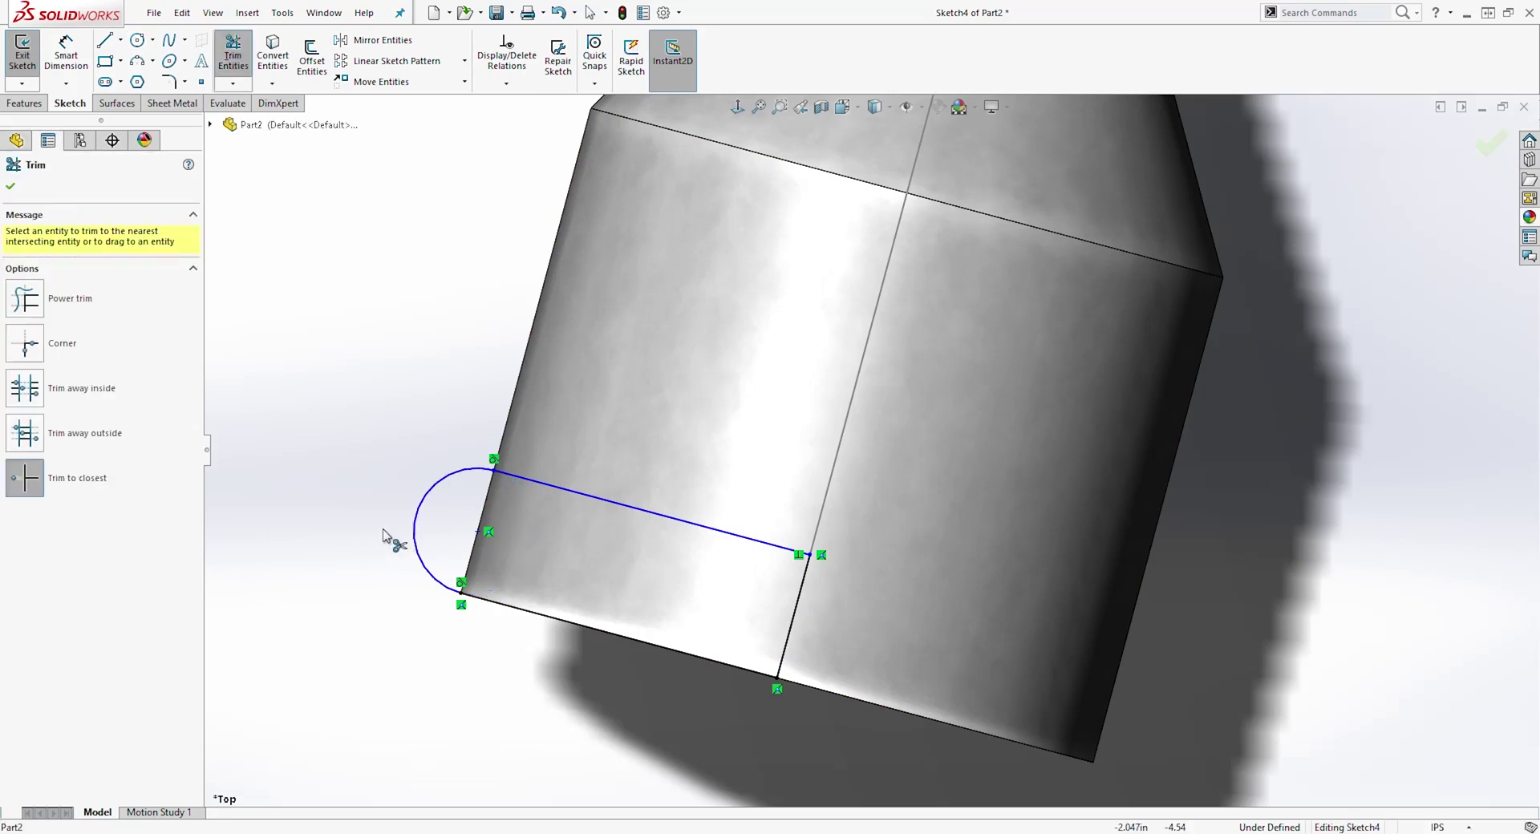
{"action": "key", "text": "Escape"}
Step: Dimension the remaining rim arc with a radius of 0.1 in
{"action": "left_click", "coordinate": [66, 44]}
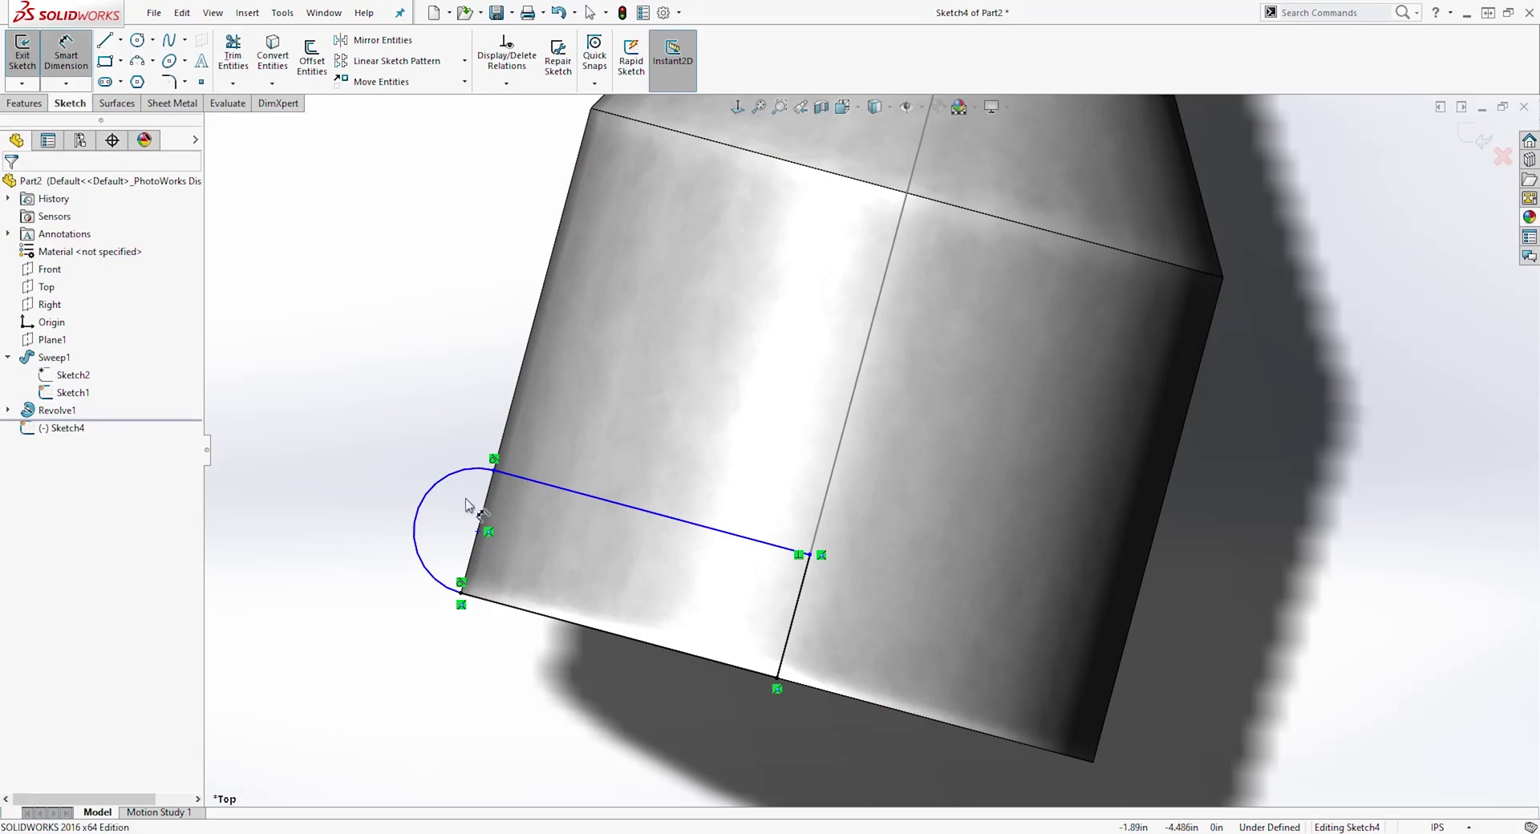
{"action": "left_click", "coordinate": [446, 484]}
{"action": "left_click", "coordinate": [322, 429]}
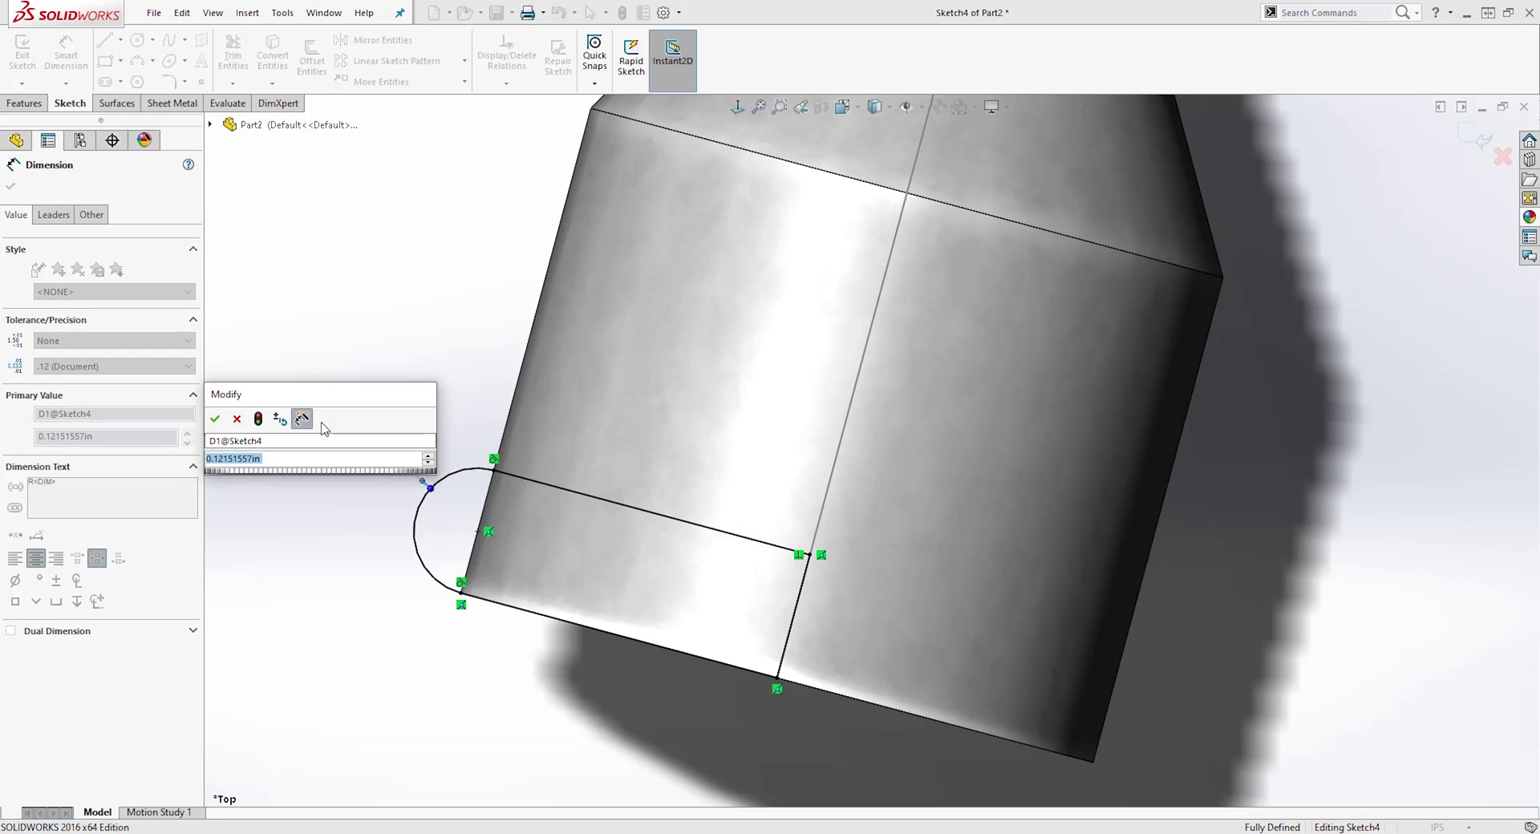
{"action": "type", "text": ".1"}
{"action": "key", "text": "Return"}
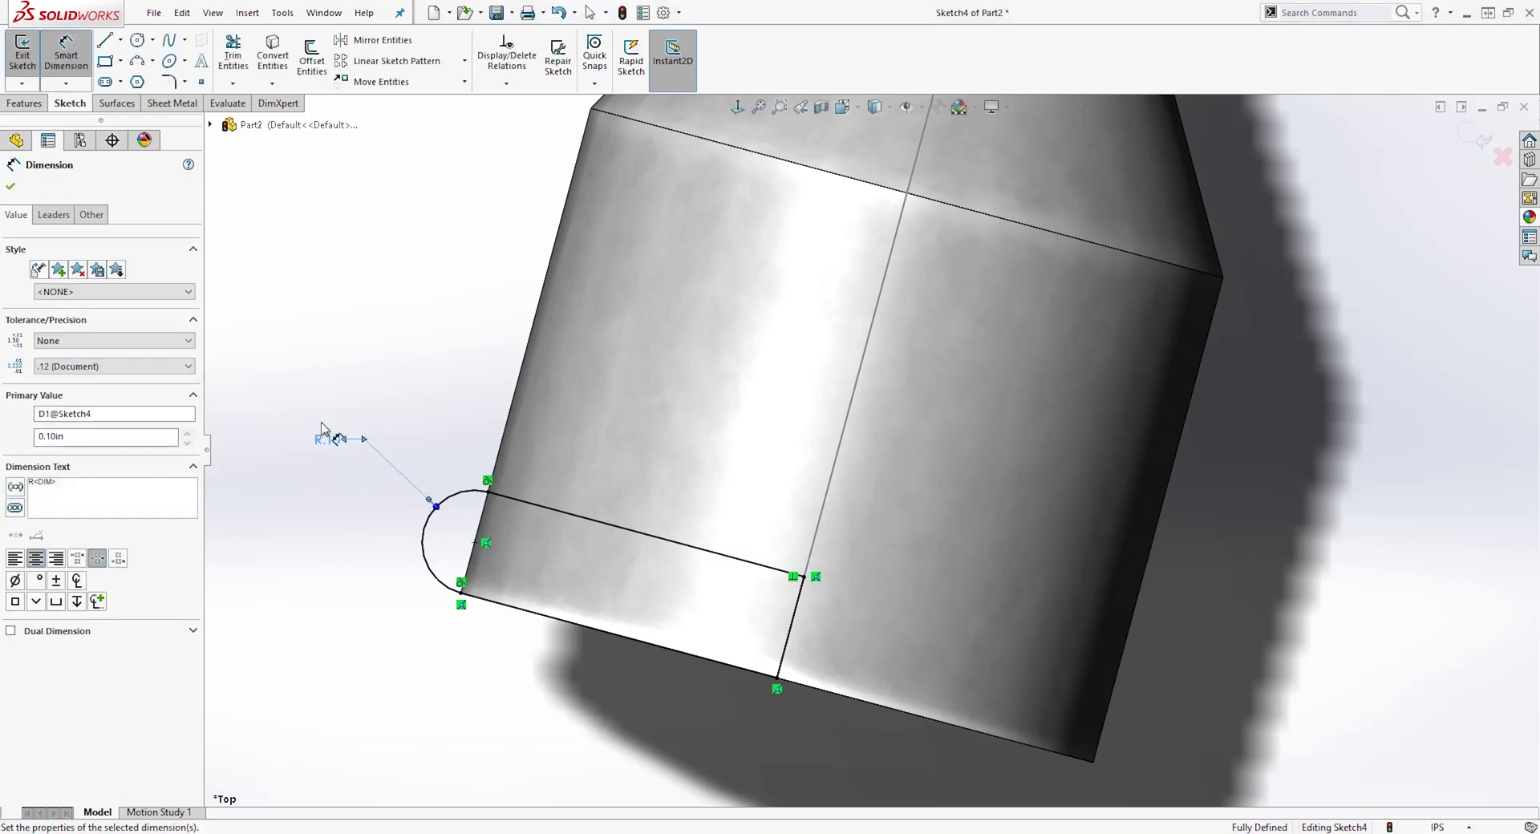
{"action": "scroll", "coordinate": [936, 484], "scroll_direction": "up", "scroll_amount": 2}
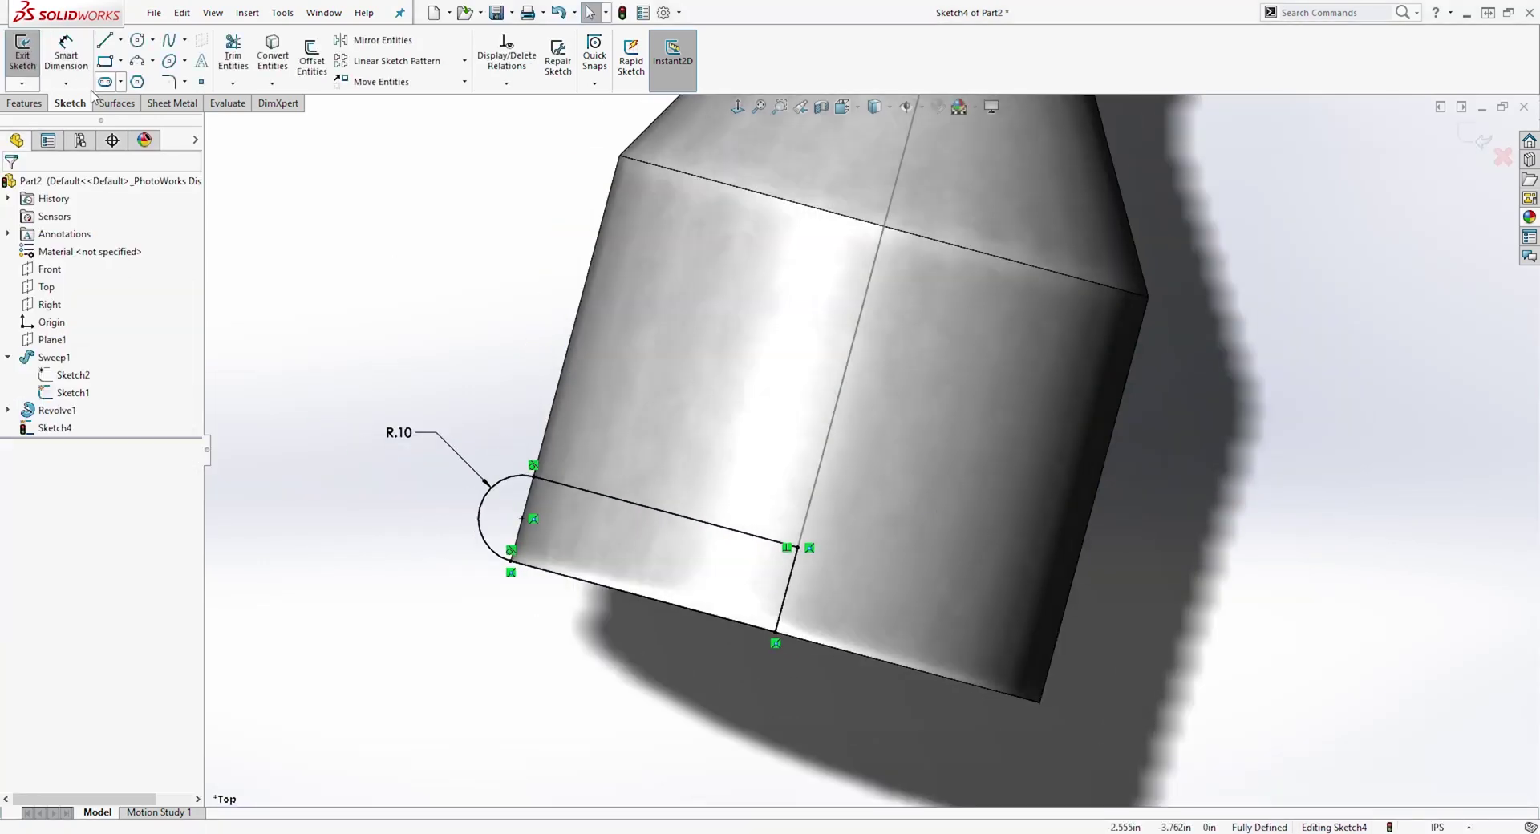
Step: Revolve the rim profile 360° about the short line on the socket axis, merged with the body
{"action": "left_click", "coordinate": [24, 103]}
{"action": "left_click", "coordinate": [95, 68]}
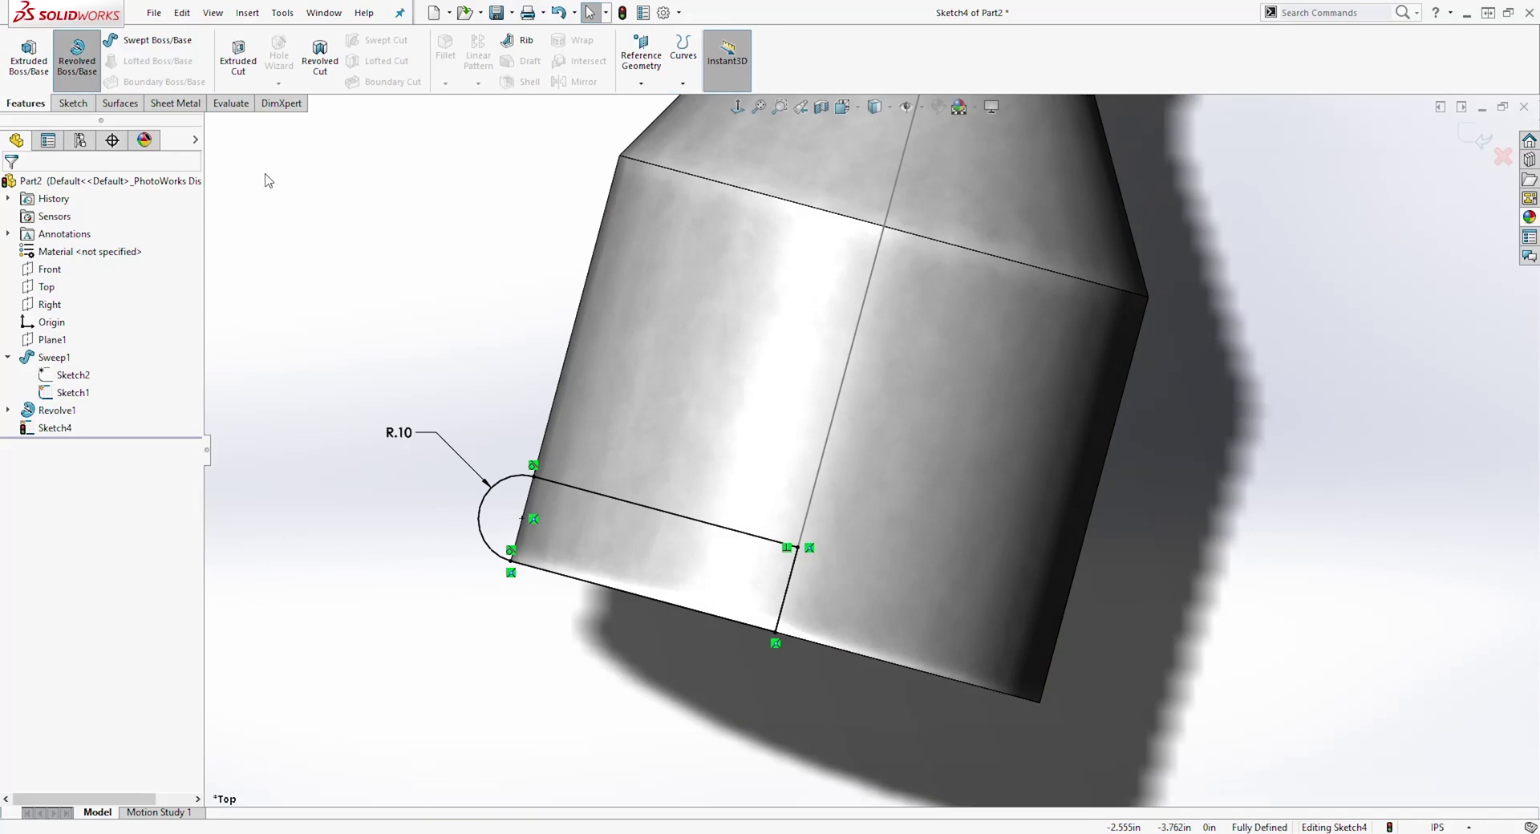
{"action": "left_click", "coordinate": [791, 575]}
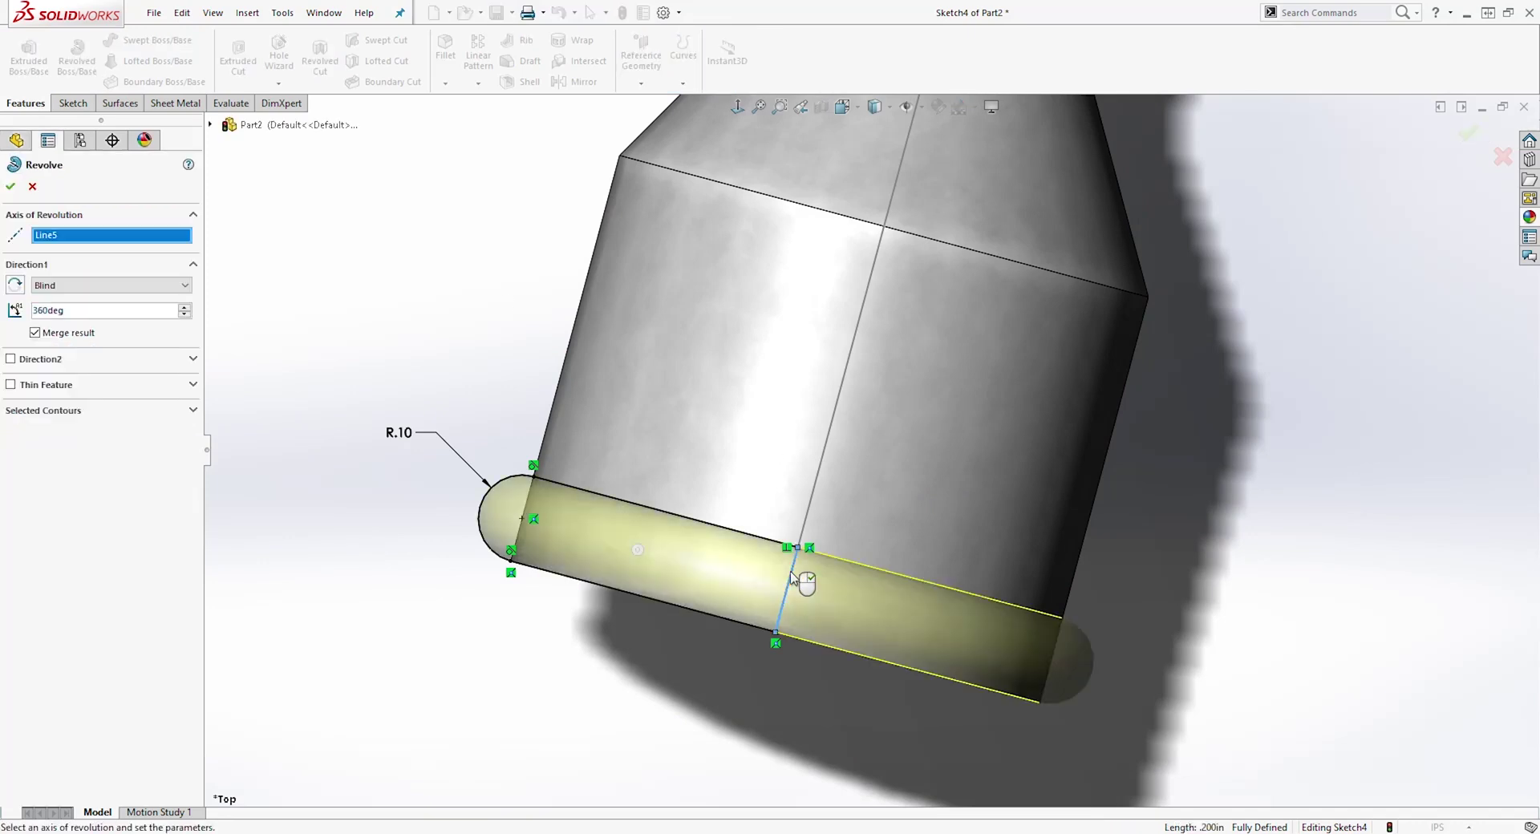
{"action": "left_click", "coordinate": [10, 188]}
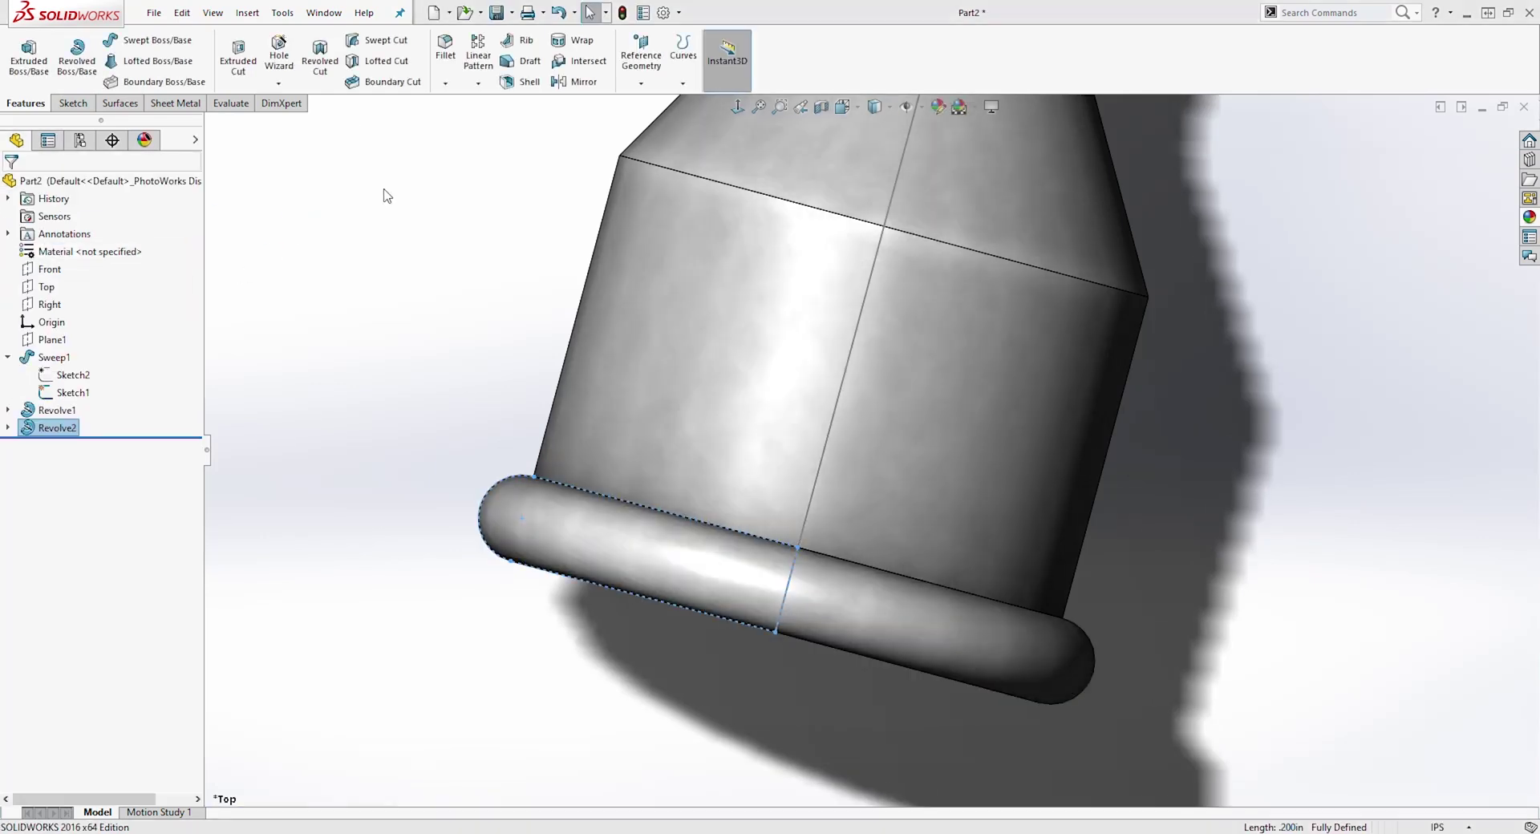
Step: Fillet the circular edges at both ends of the socket's conical section with a 0.75 in radius
{"action": "scroll", "coordinate": [1061, 343], "scroll_direction": "up", "scroll_amount": 3}
{"action": "scroll", "coordinate": [1028, 276], "scroll_direction": "down", "scroll_amount": 1}
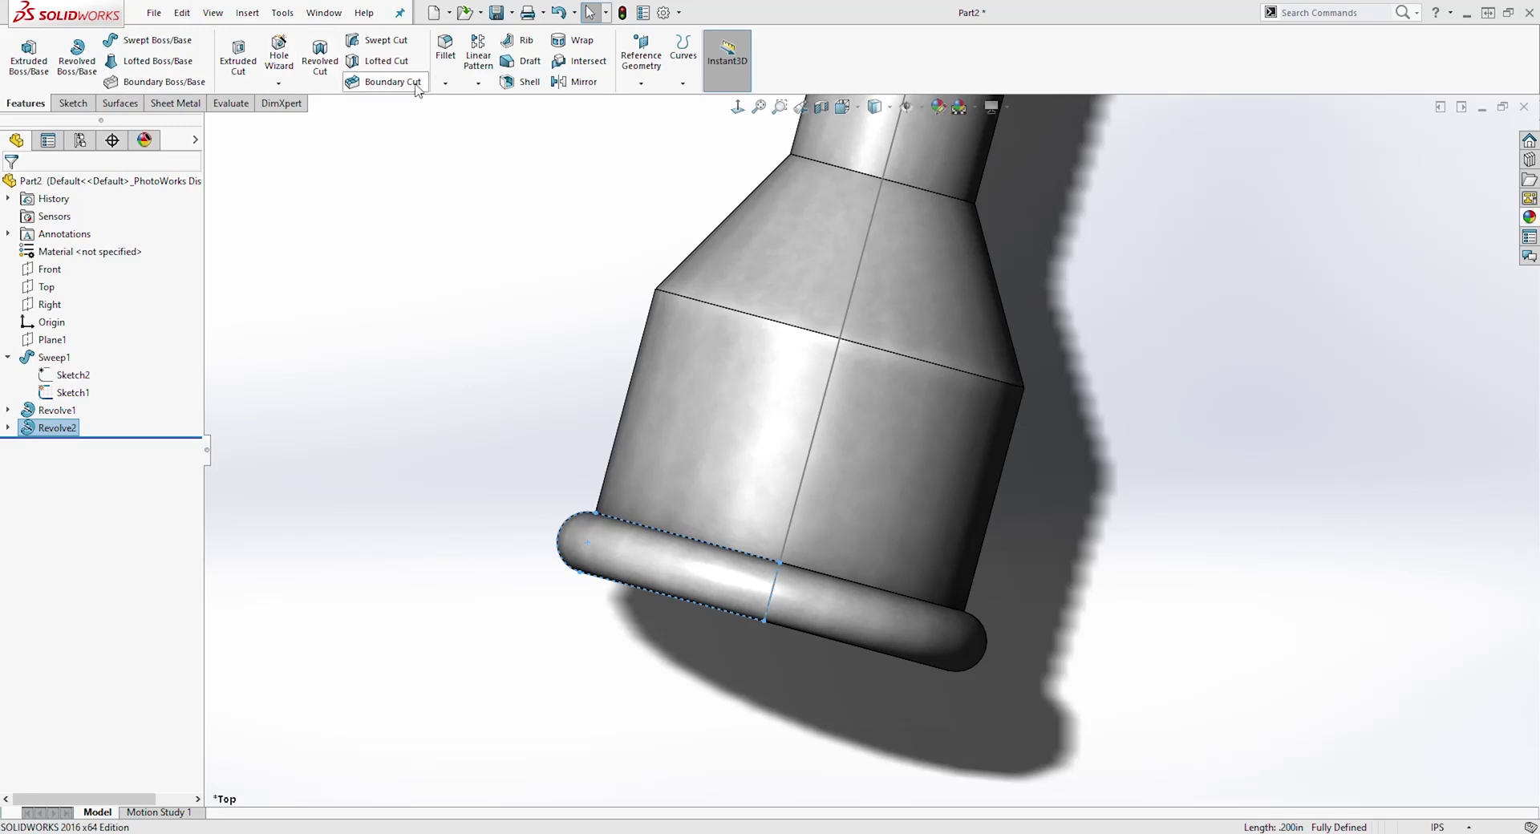
{"action": "left_click", "coordinate": [443, 50]}
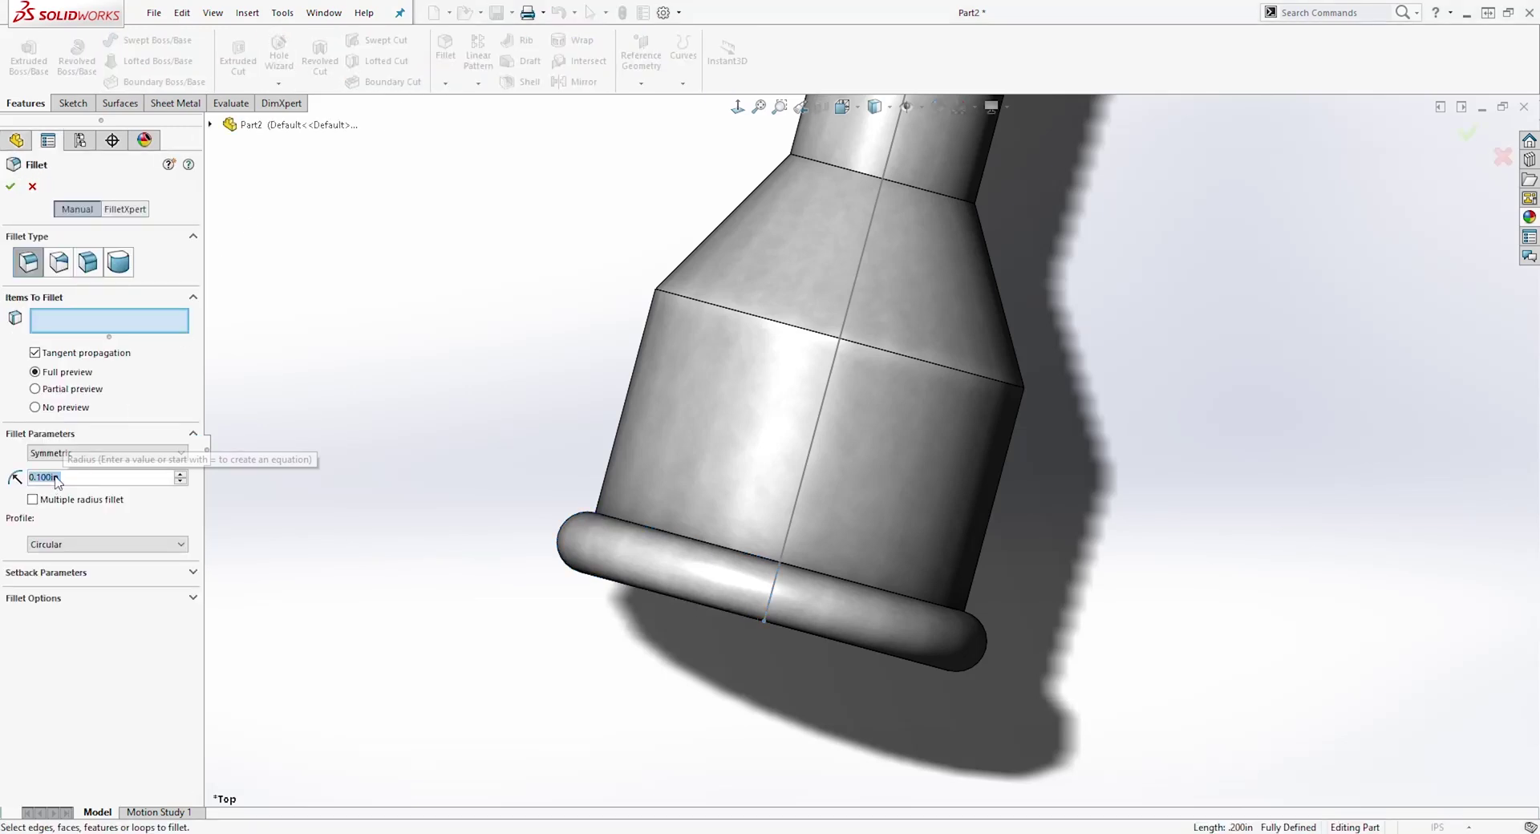
{"action": "type", "text": "0.75"}
{"action": "key", "text": "Return"}
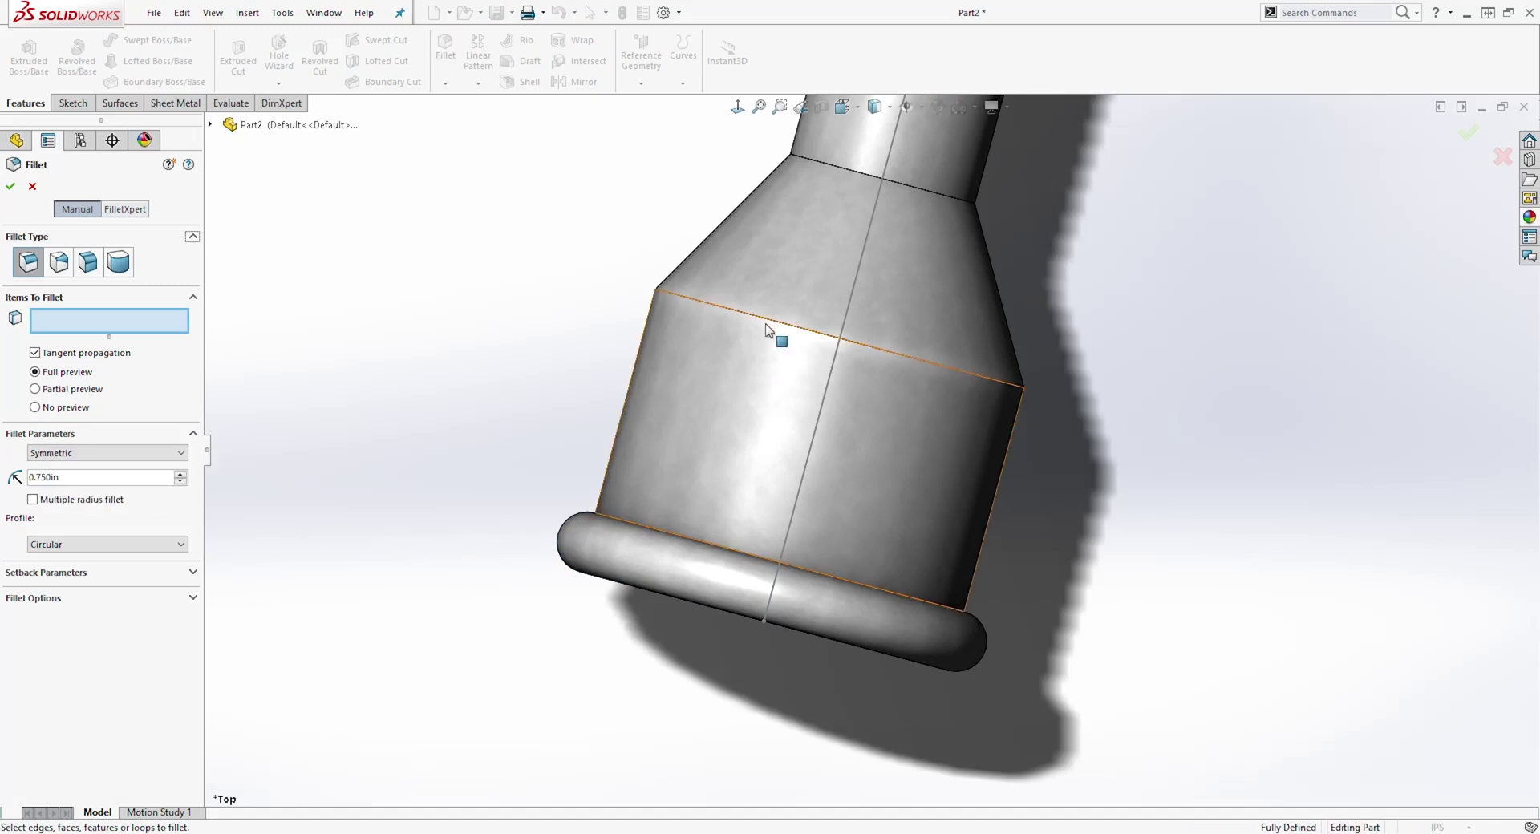
{"action": "left_click", "coordinate": [772, 321]}
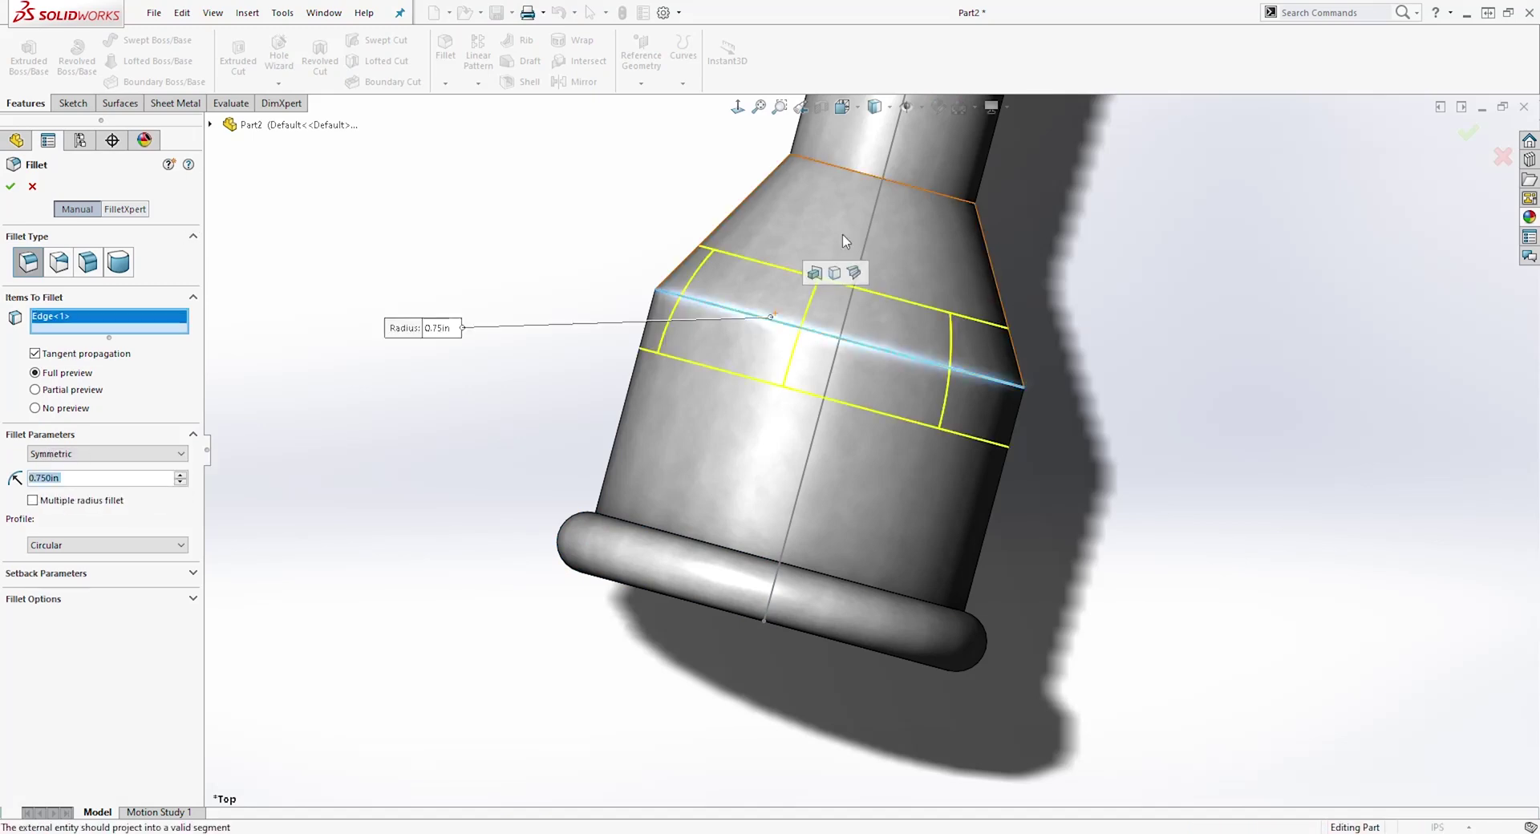
{"action": "left_click", "coordinate": [898, 183]}
{"action": "scroll", "coordinate": [1235, 287], "scroll_direction": "up", "scroll_amount": 5}
{"action": "scroll", "coordinate": [1309, 314], "scroll_direction": "up", "scroll_amount": 2}
{"action": "scroll", "coordinate": [887, 485], "scroll_direction": "down", "scroll_amount": 2}
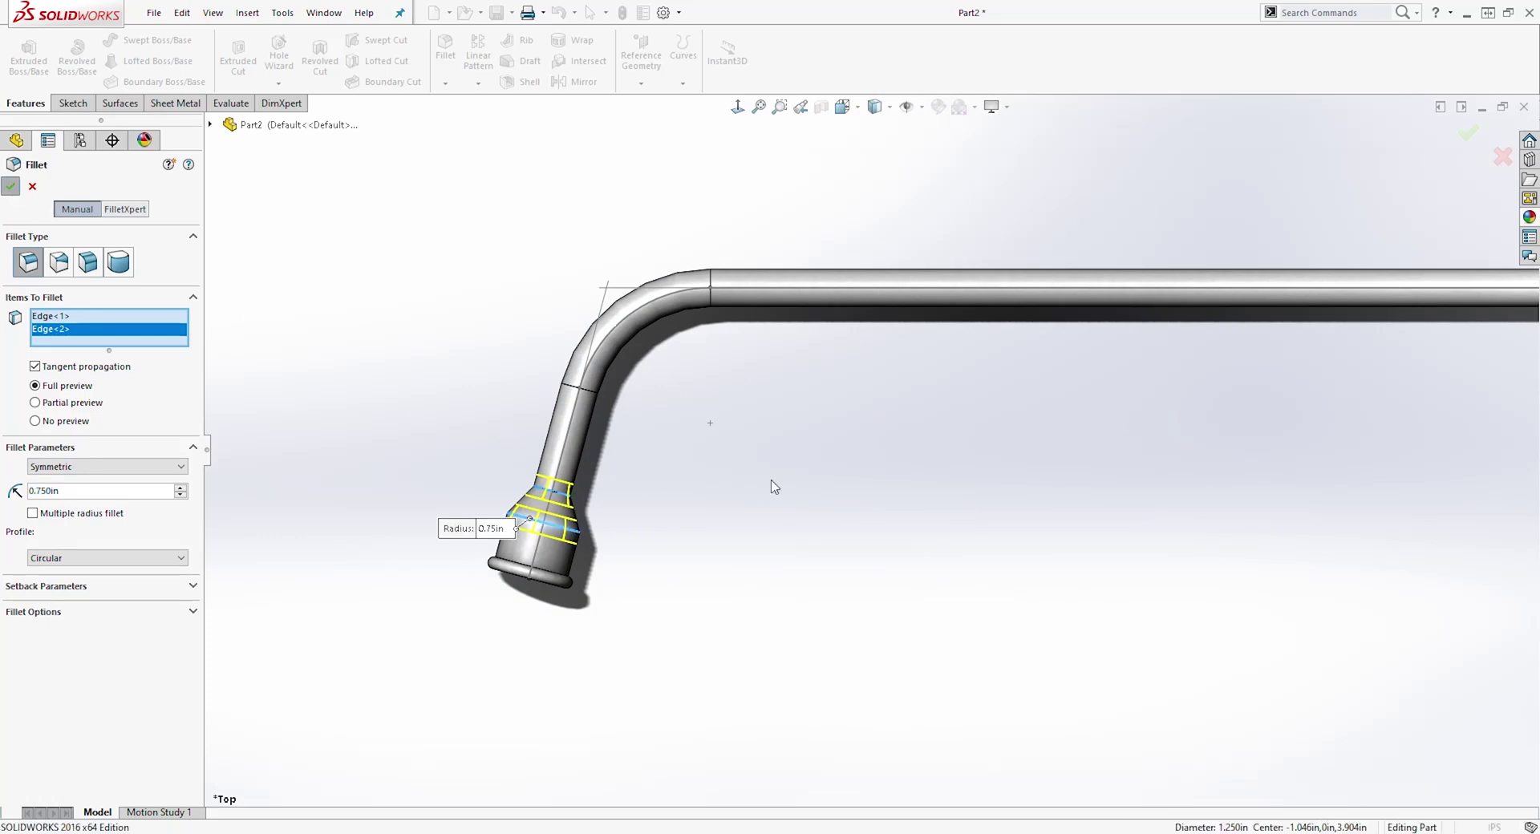
{"action": "key", "text": "Return"}
Step: Hide Sketch1, the path sketch of the rod's sweep
{"action": "right_click", "coordinate": [77, 394]}
{"action": "left_click", "coordinate": [89, 368]}
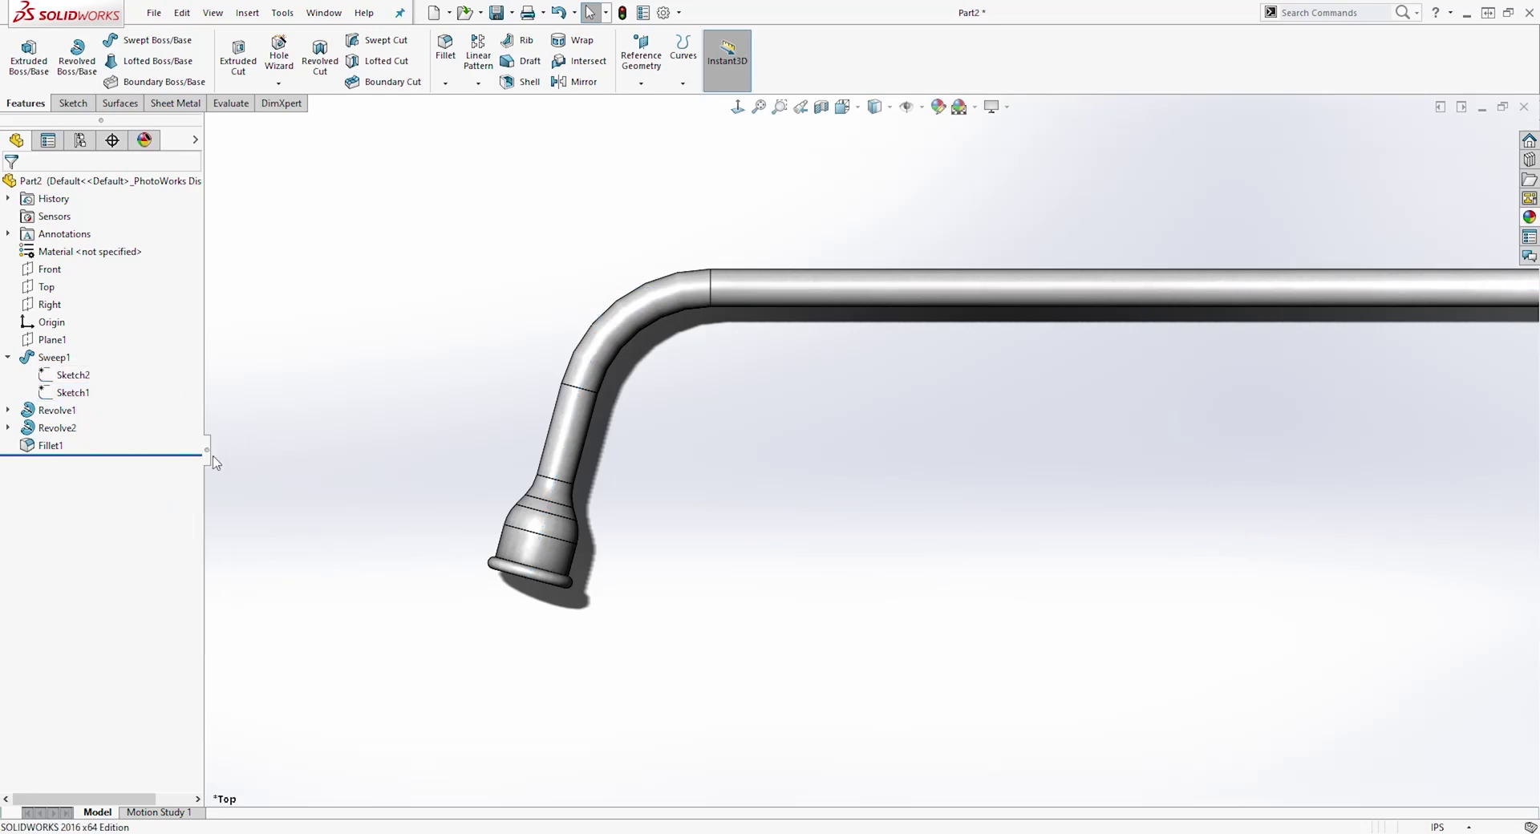
{"action": "right_click", "coordinate": [77, 396]}
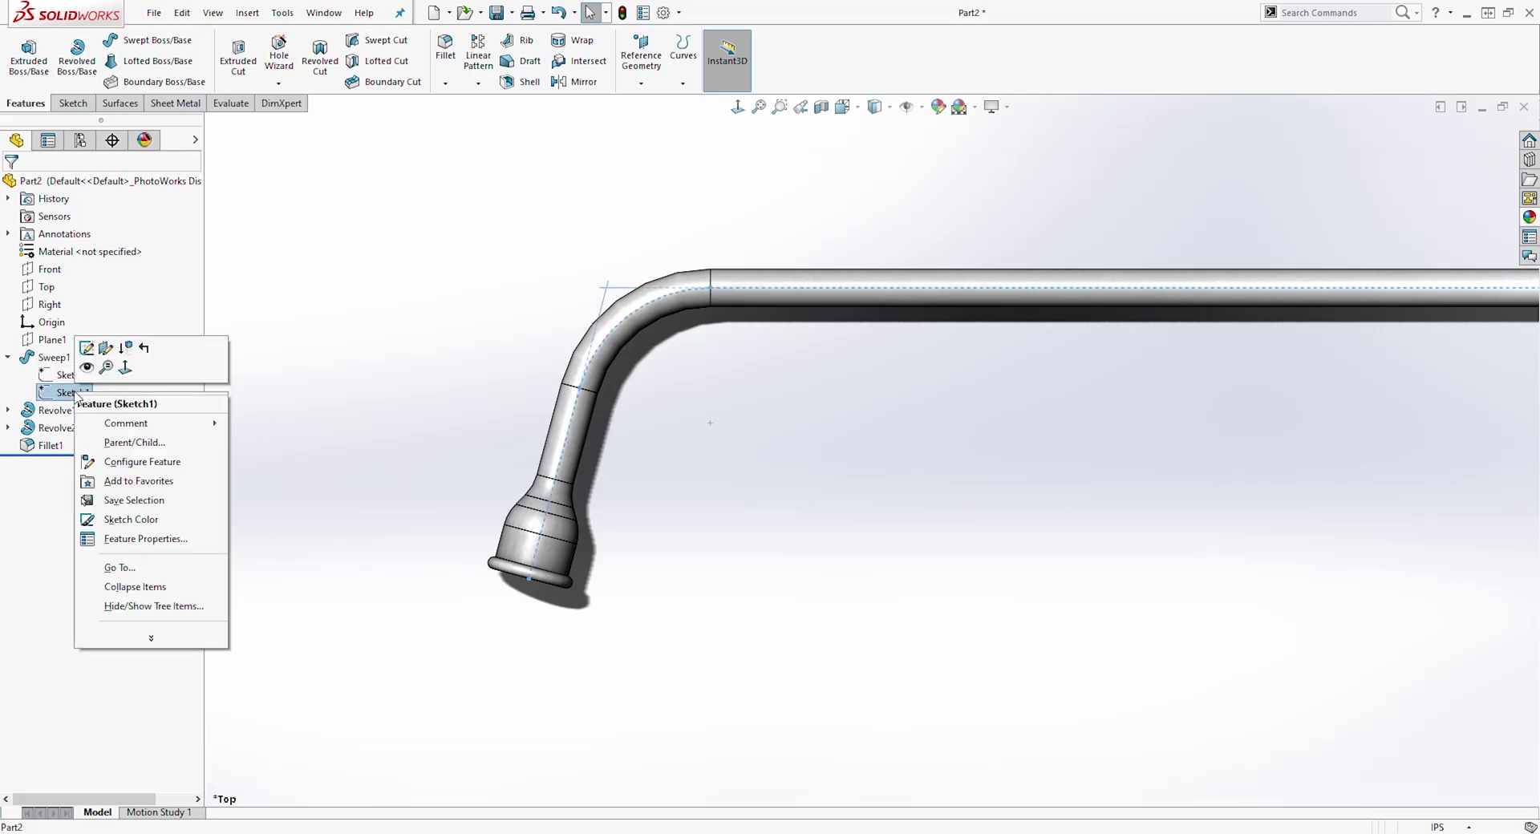
{"action": "left_click", "coordinate": [311, 346]}
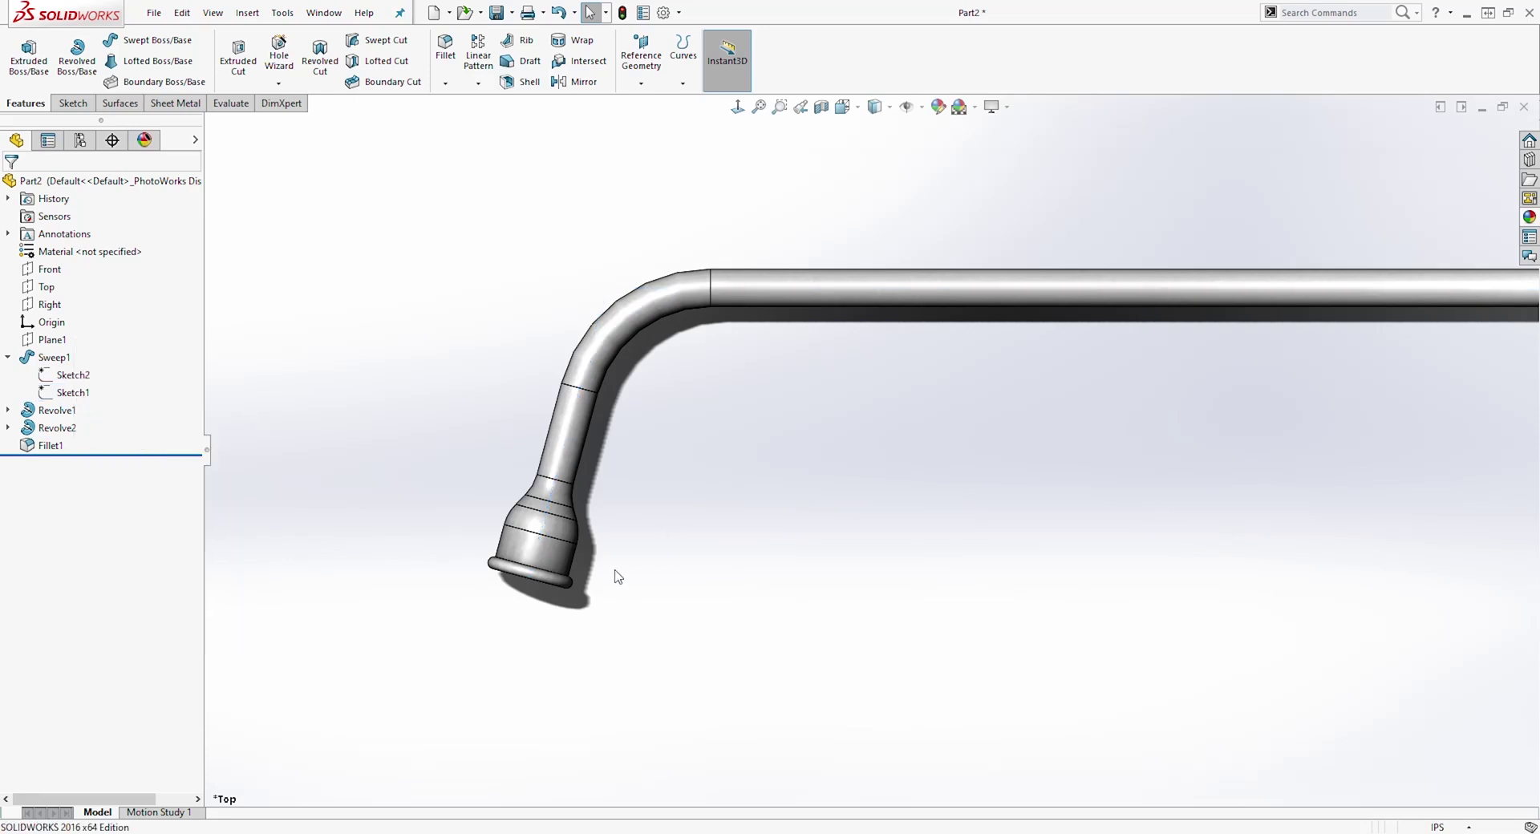
Step: Fillet the edge where the rounded rim meets the socket's cylindrical wall with a 0.25 in radius
{"action": "scroll", "coordinate": [565, 576], "scroll_direction": "down", "scroll_amount": 10}
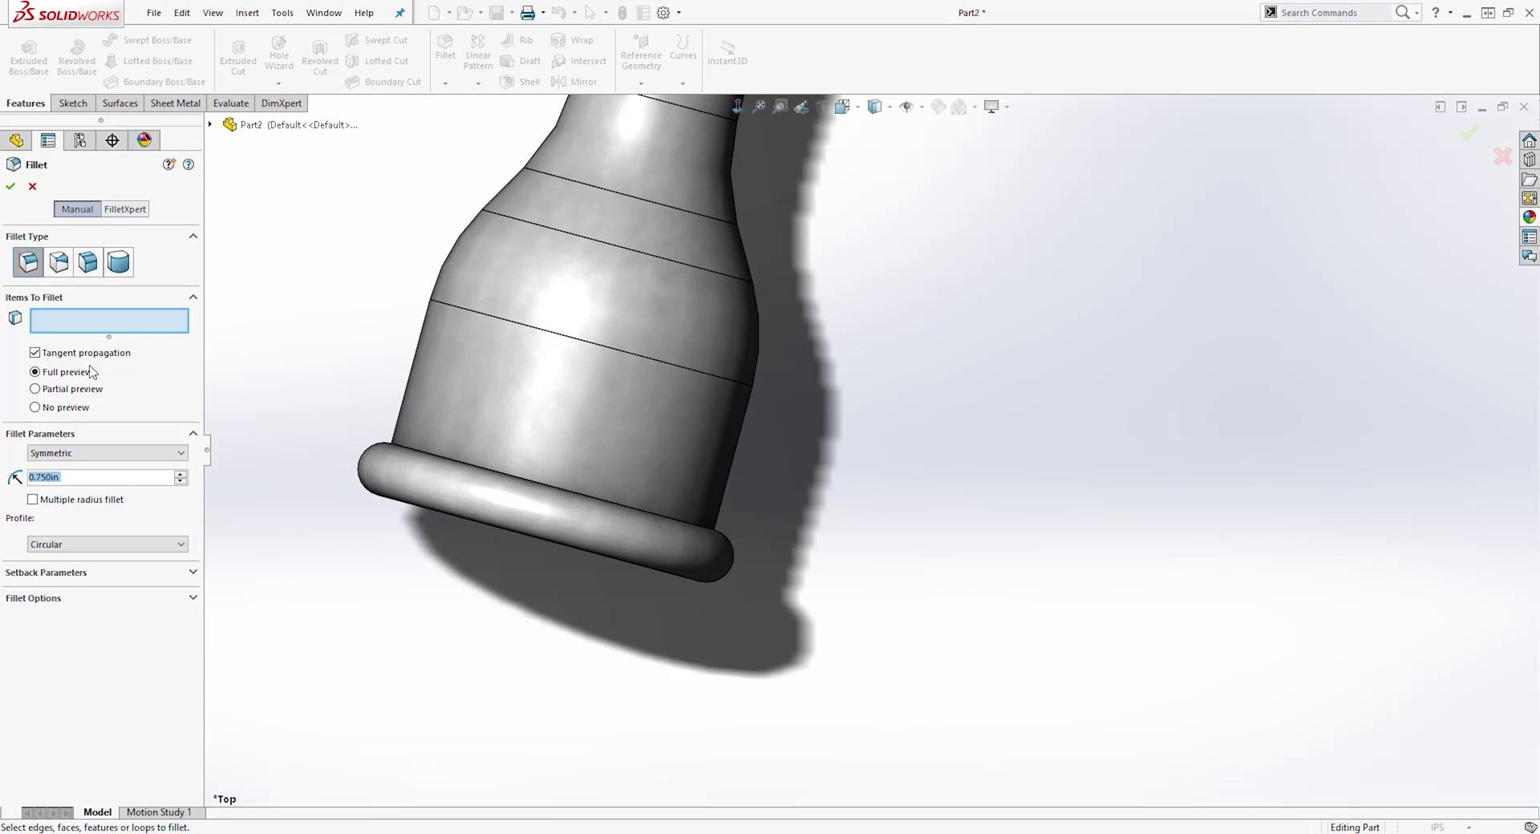
{"action": "type", "text": ".25"}
{"action": "key", "text": "Return"}
{"action": "left_click", "coordinate": [681, 507]}
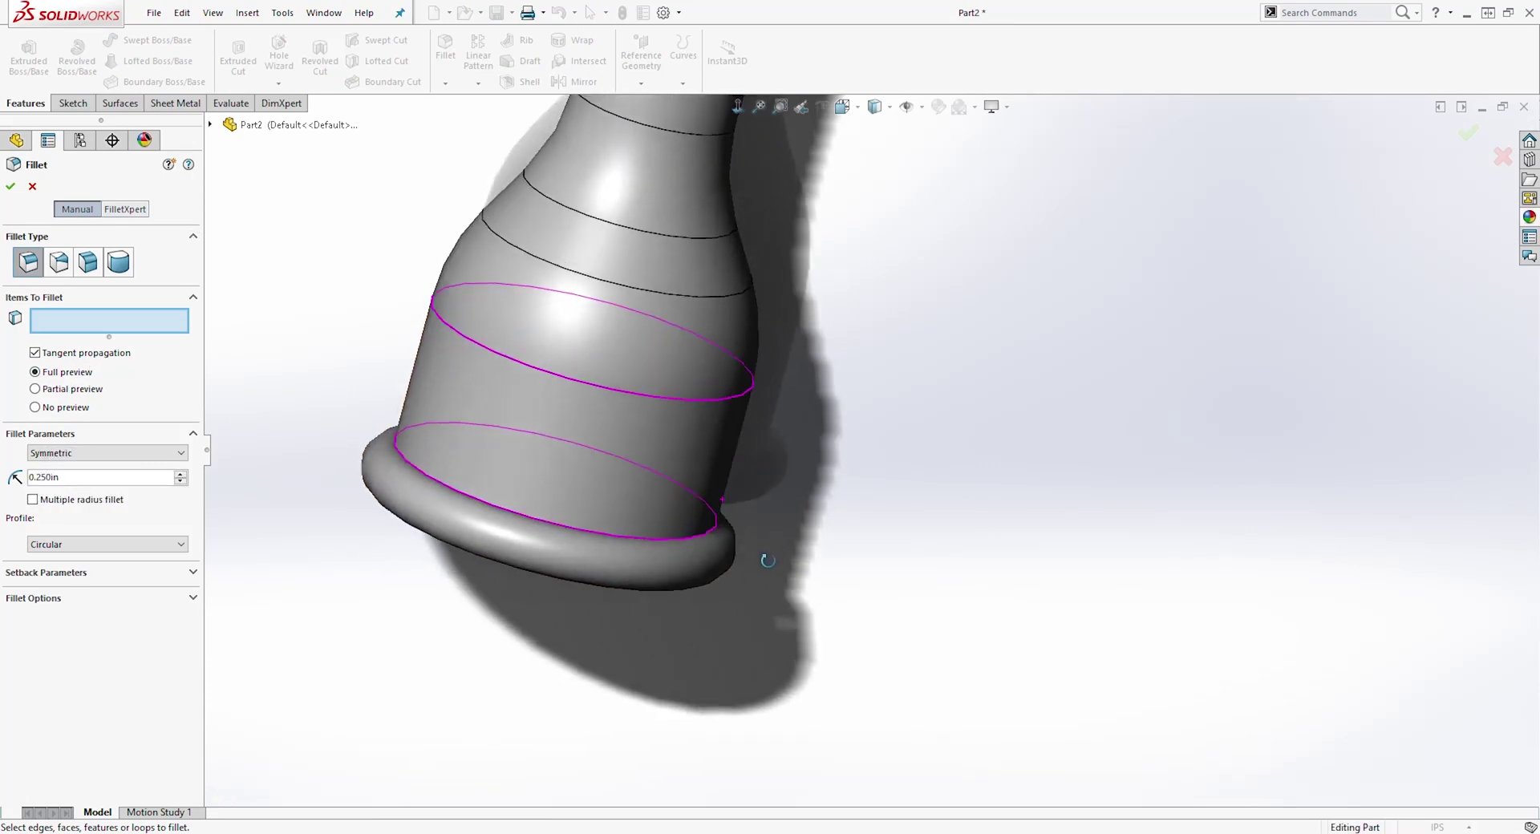
{"action": "left_click", "coordinate": [609, 541]}
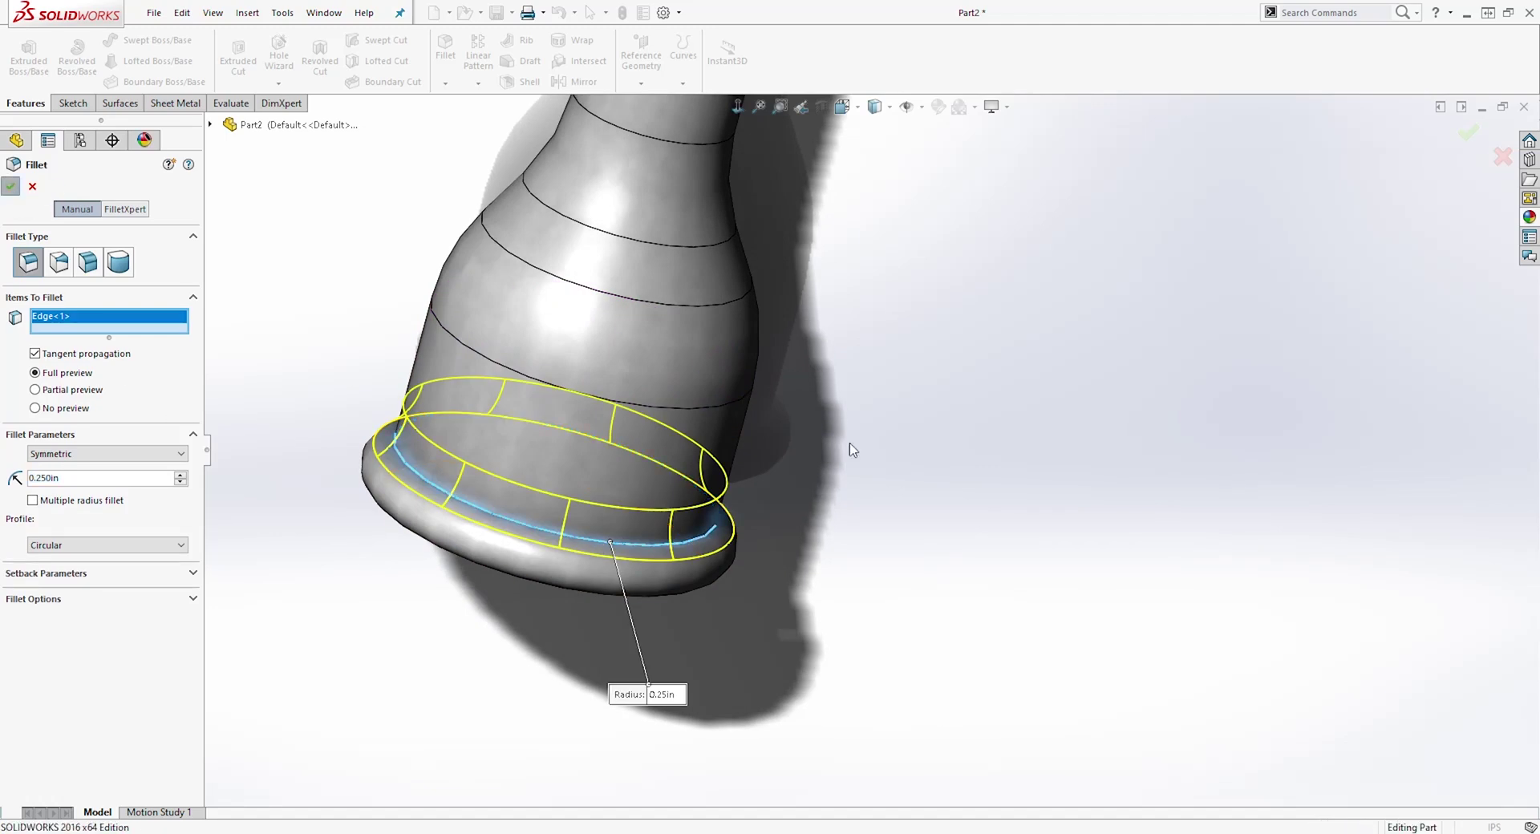
{"action": "key", "text": "Return"}
Step: Start a sketch on the socket's flat end face and orient the view normal to it
{"action": "scroll", "coordinate": [821, 502], "scroll_direction": "up", "scroll_amount": 3}
{"action": "middle_click_drag", "start_coordinate": [819, 499], "coordinate": [999, 265]}
{"action": "scroll", "coordinate": [941, 411], "scroll_direction": "up", "scroll_amount": 3}
{"action": "scroll", "coordinate": [1003, 395], "scroll_direction": "down", "scroll_amount": 5}
{"action": "scroll", "coordinate": [890, 206], "scroll_direction": "up", "scroll_amount": 6}
{"action": "middle_click_drag", "start_coordinate": [863, 244], "coordinate": [869, 344]}
{"action": "scroll", "coordinate": [869, 344], "scroll_direction": "down", "scroll_amount": 6}
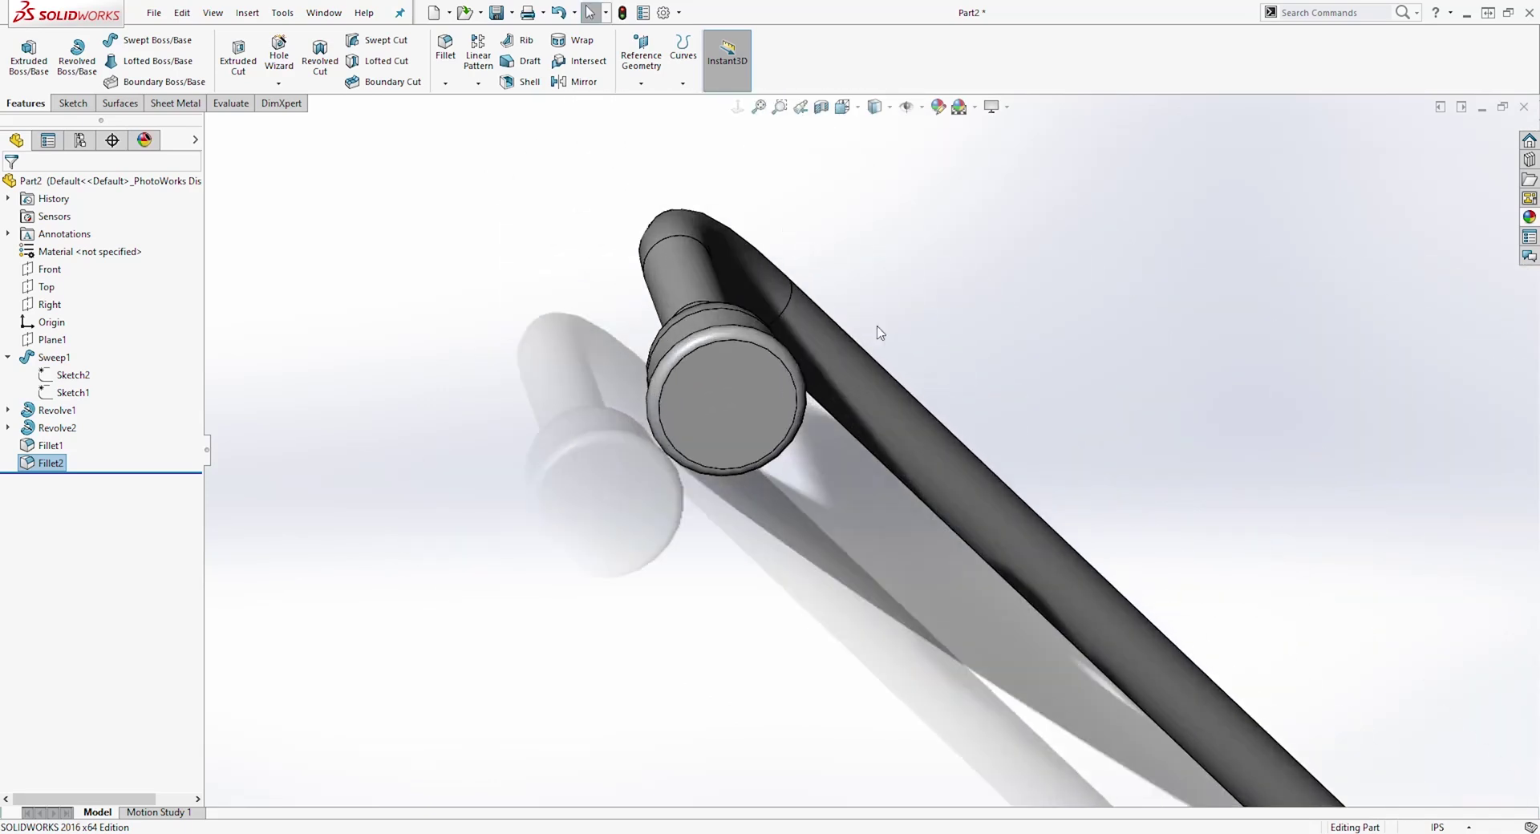
{"action": "left_click", "coordinate": [461, 320]}
{"action": "left_click", "coordinate": [343, 134]}
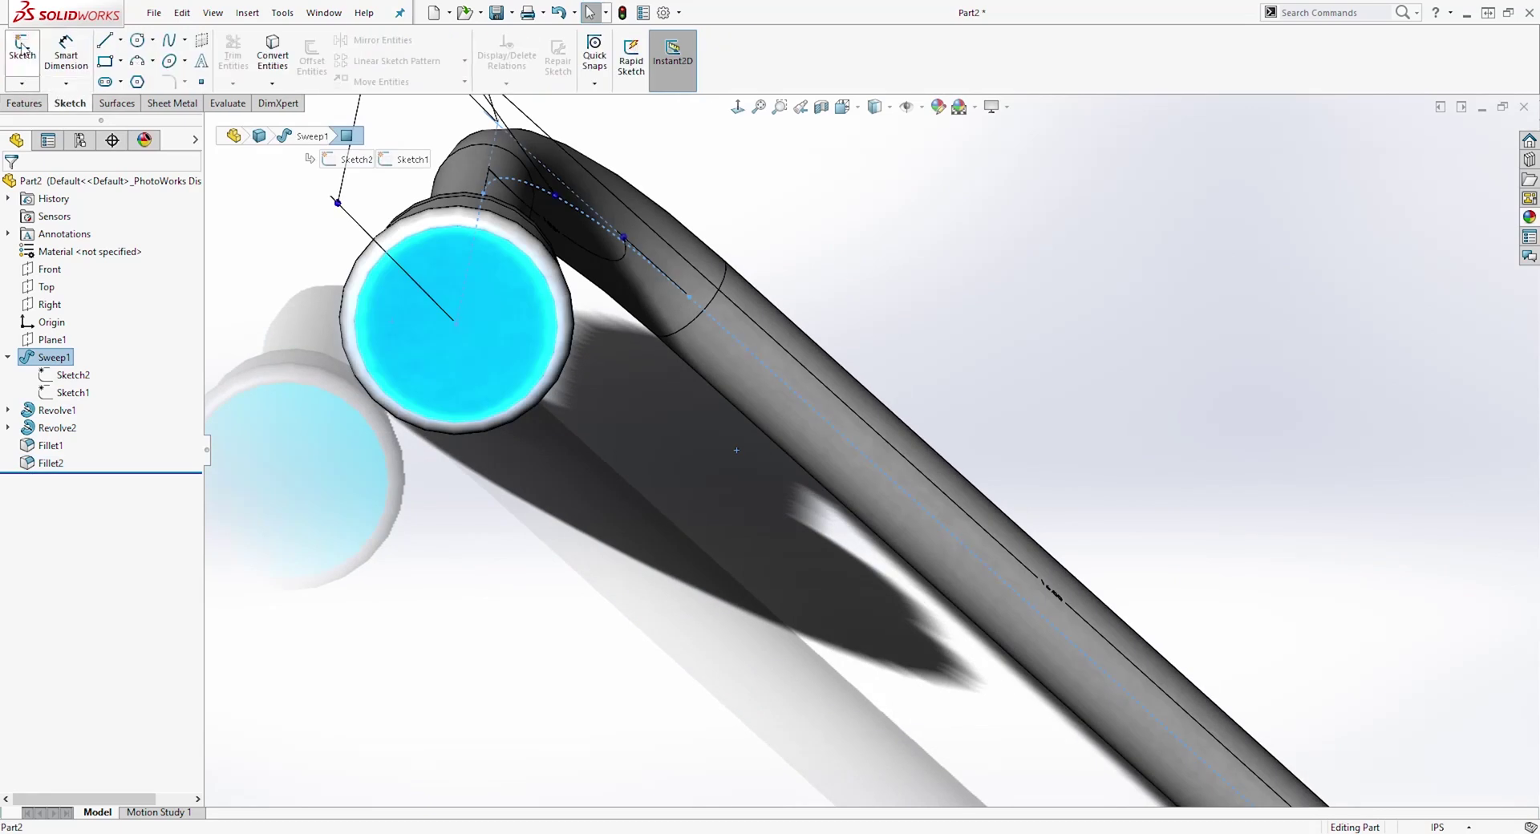
{"action": "left_click", "coordinate": [735, 106]}
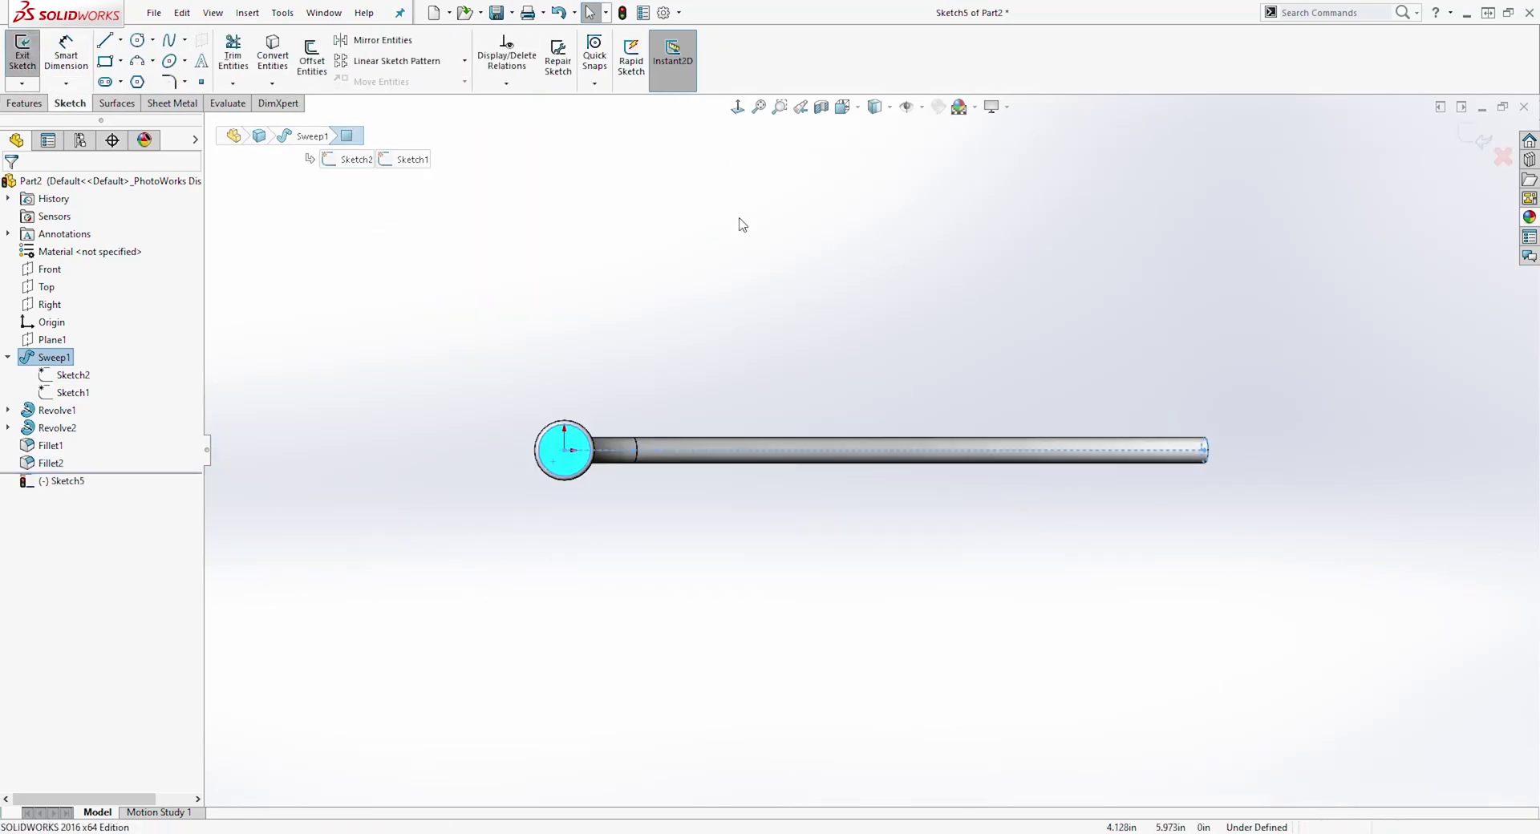
{"action": "scroll", "coordinate": [705, 513], "scroll_direction": "down", "scroll_amount": 4}
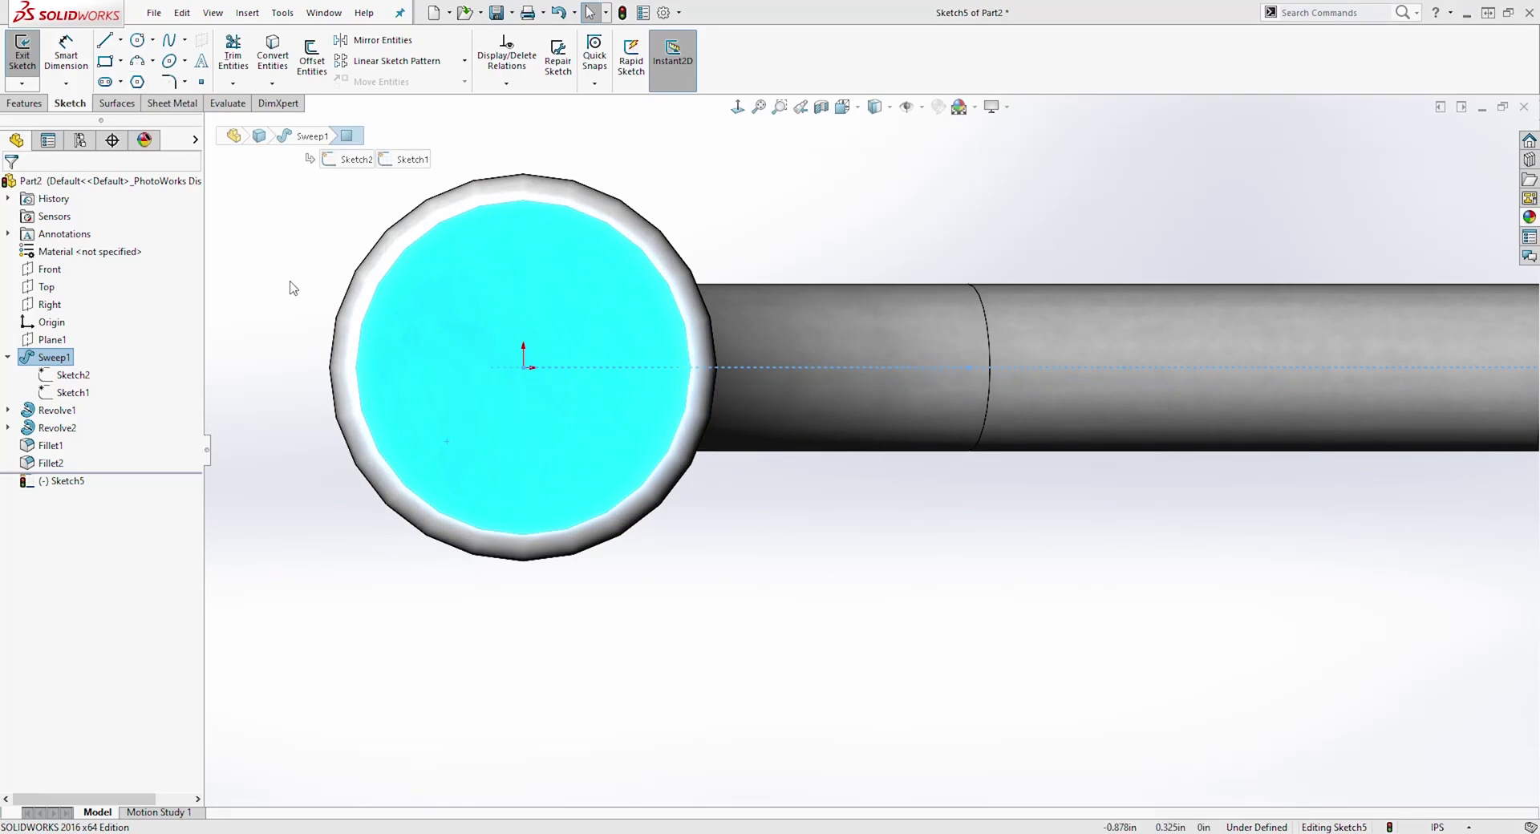
Step: Draw a six-sided polygon centred on the end face, with an inscribed circle about 0.91 in in diameter and a 180° angle
{"action": "left_click", "coordinate": [136, 83]}
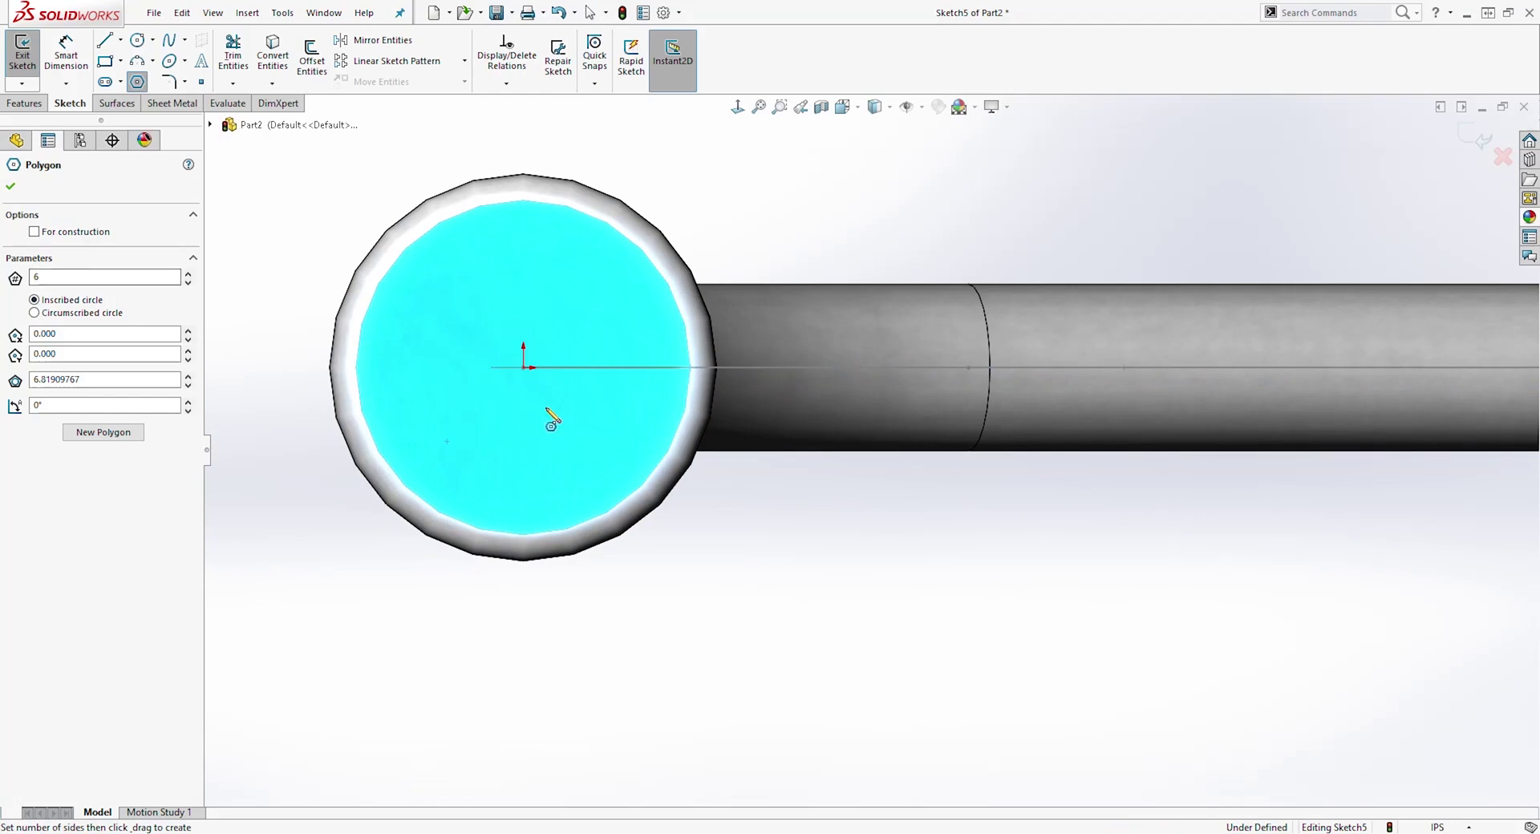
{"action": "left_click_drag", "start_coordinate": [523, 367], "coordinate": [385, 369]}
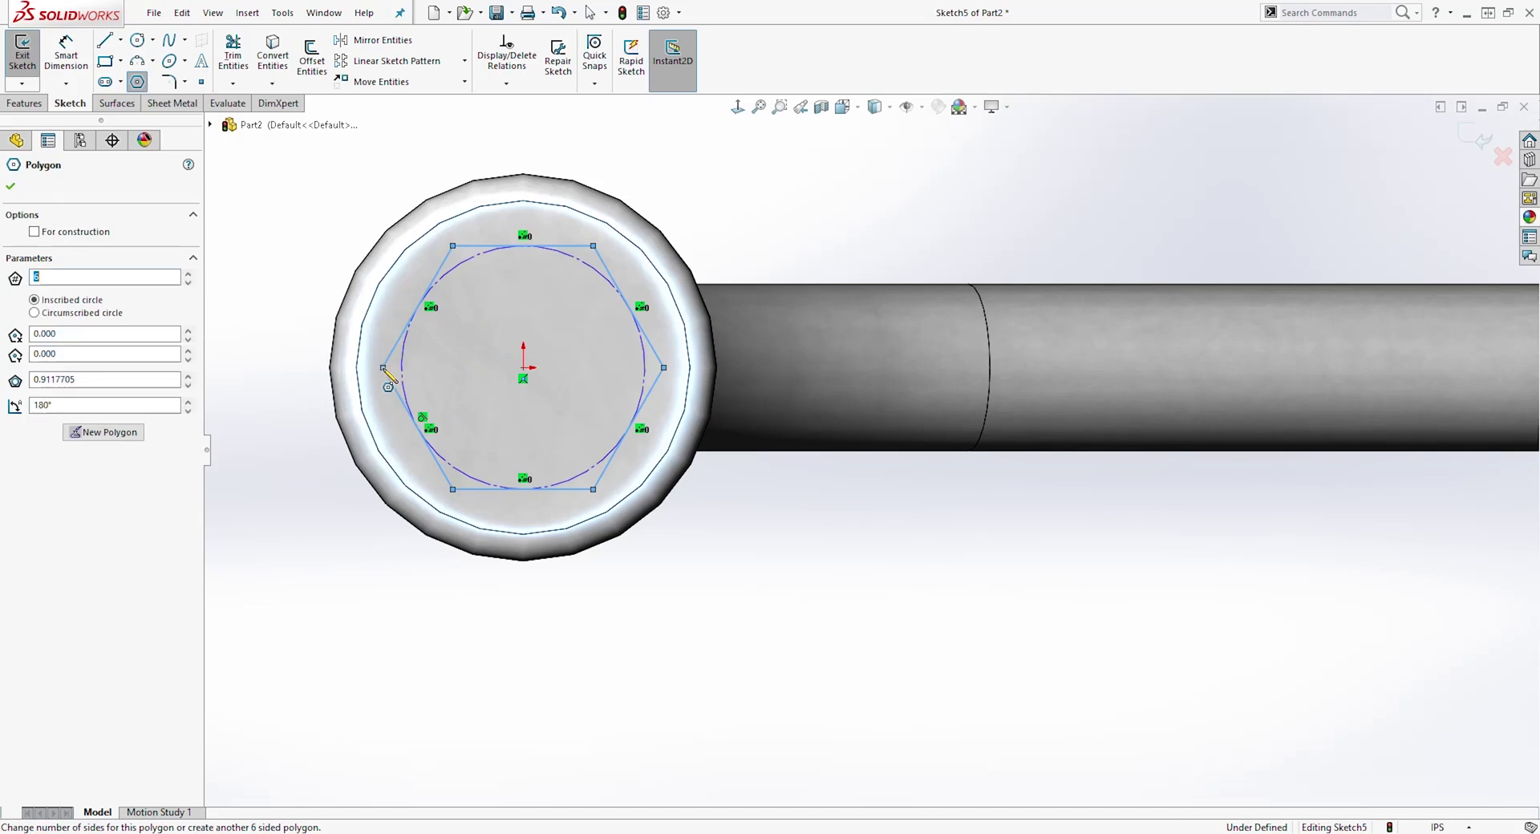
{"action": "key", "text": "Escape"}
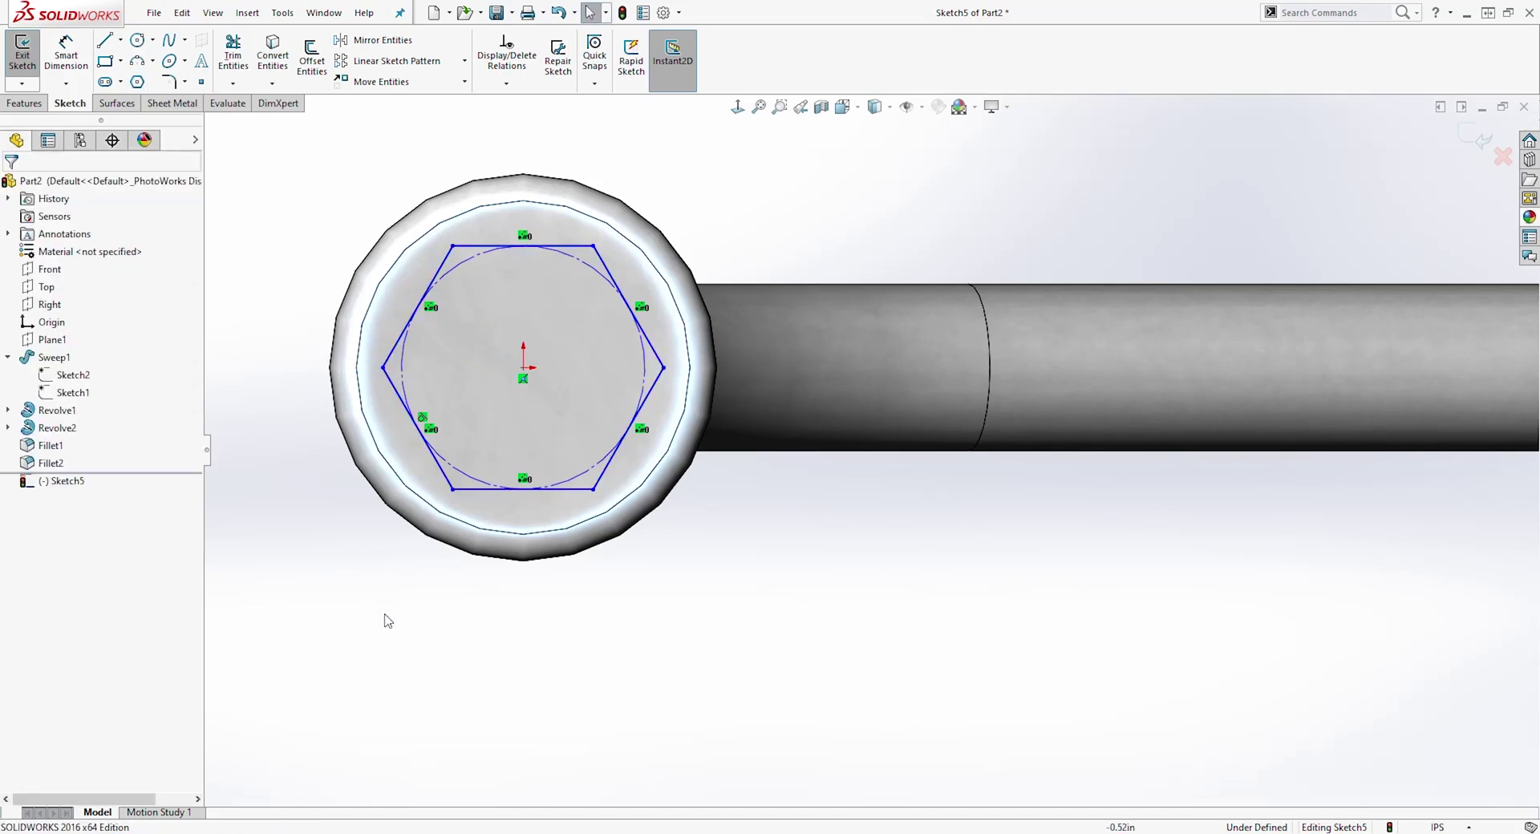
Step: Add a horizontal relation between the hexagon's outer vertex and its centre point at the origin
{"action": "left_click", "coordinate": [382, 368]}
{"action": "left_click", "coordinate": [524, 368], "text": "ctrl"}
{"action": "left_click", "coordinate": [16, 445]}
{"action": "key", "text": "Escape"}
Step: Dimension the hexagon across its two horizontal flats as 0.88 in
{"action": "left_click", "coordinate": [66, 52]}
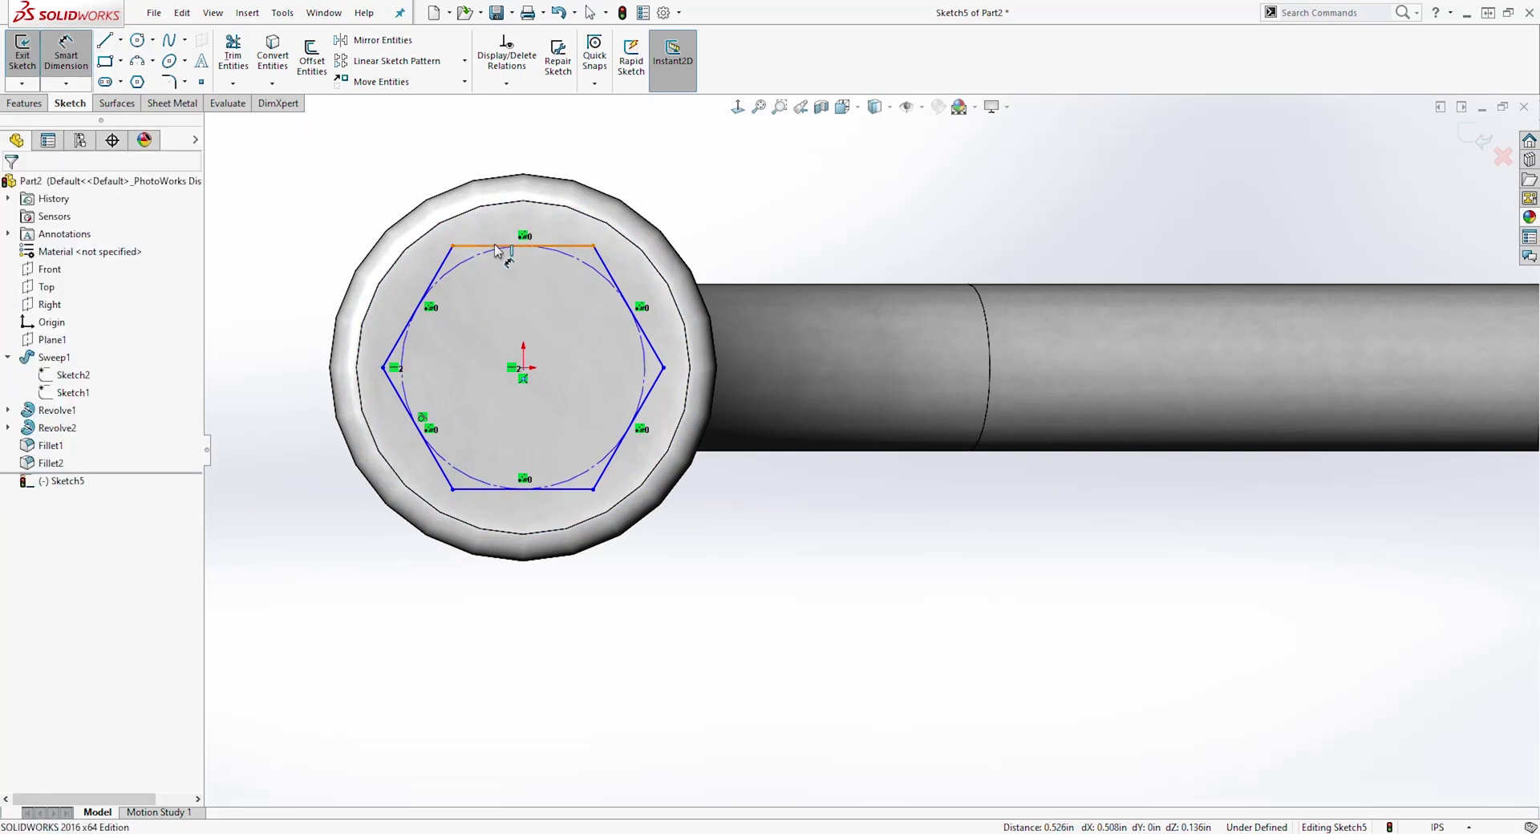
{"action": "left_click", "coordinate": [497, 246]}
{"action": "left_click", "coordinate": [490, 488]}
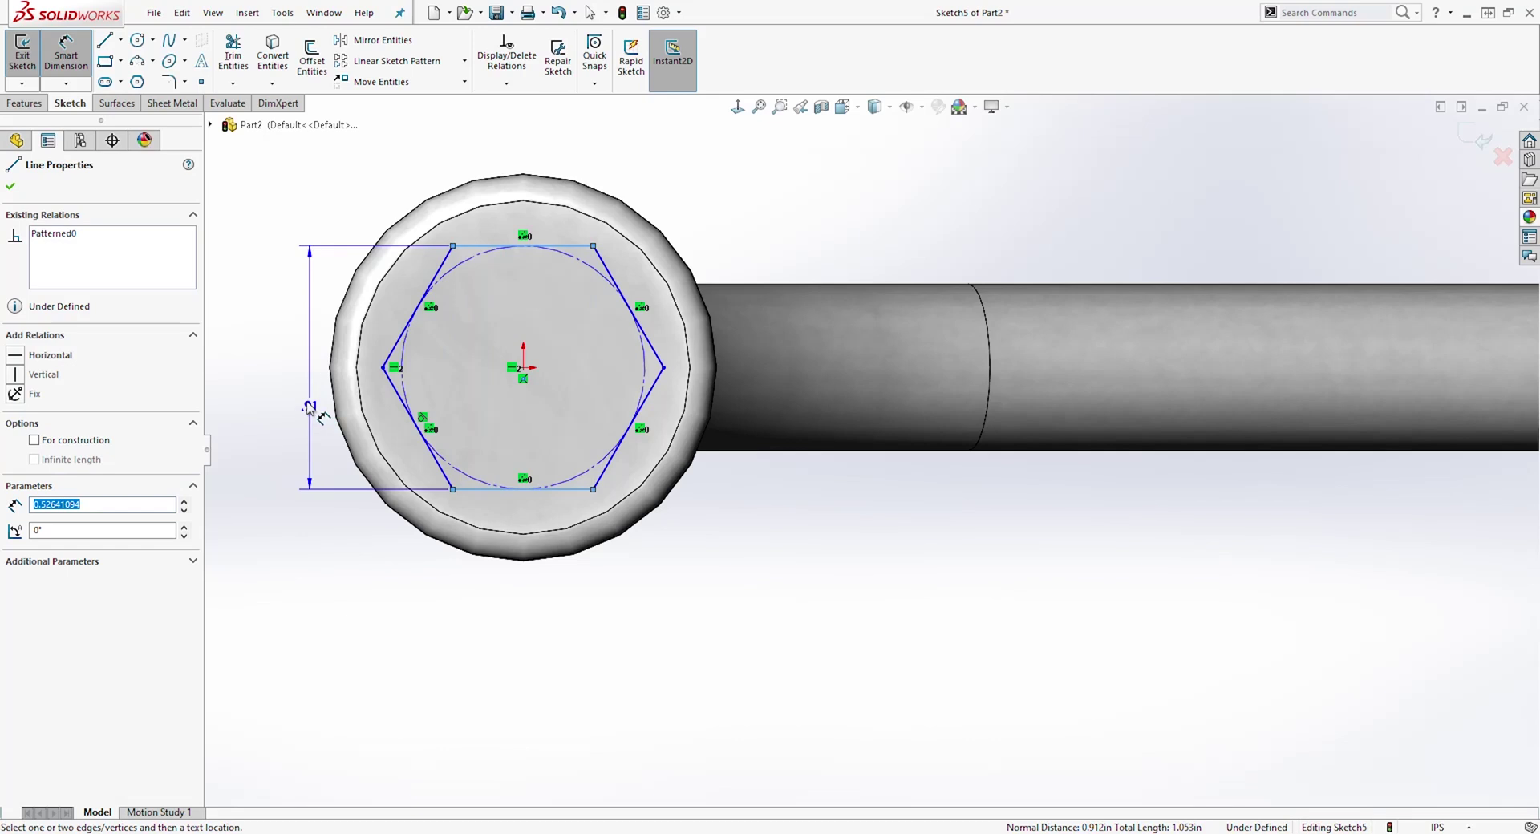
{"action": "left_click", "coordinate": [281, 365]}
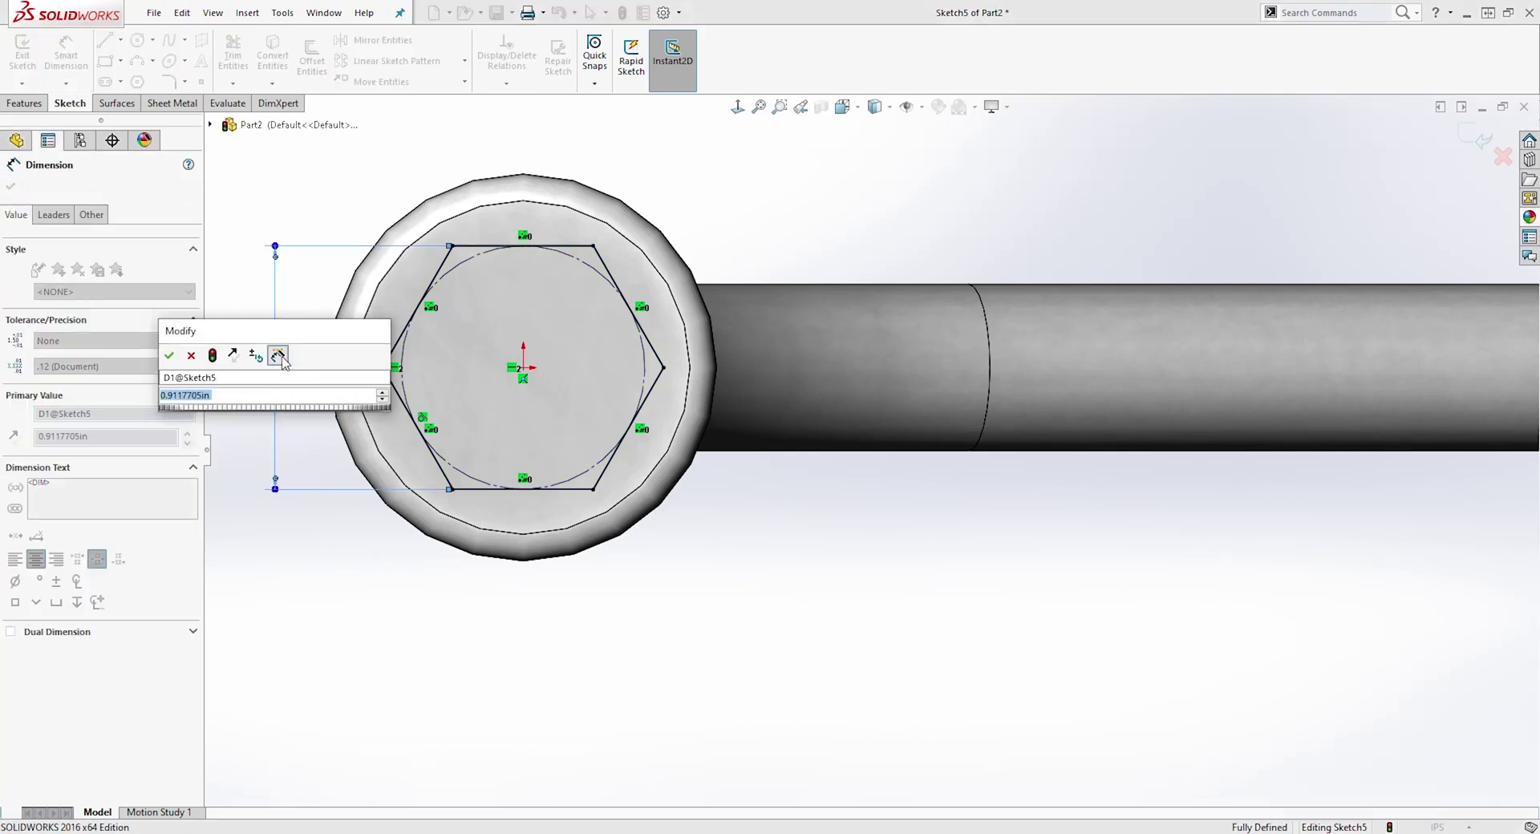
{"action": "key", "text": "BackSpace"}
{"action": "type", "text": ".88"}
{"action": "key", "text": "Return"}
{"action": "key", "text": "f"}
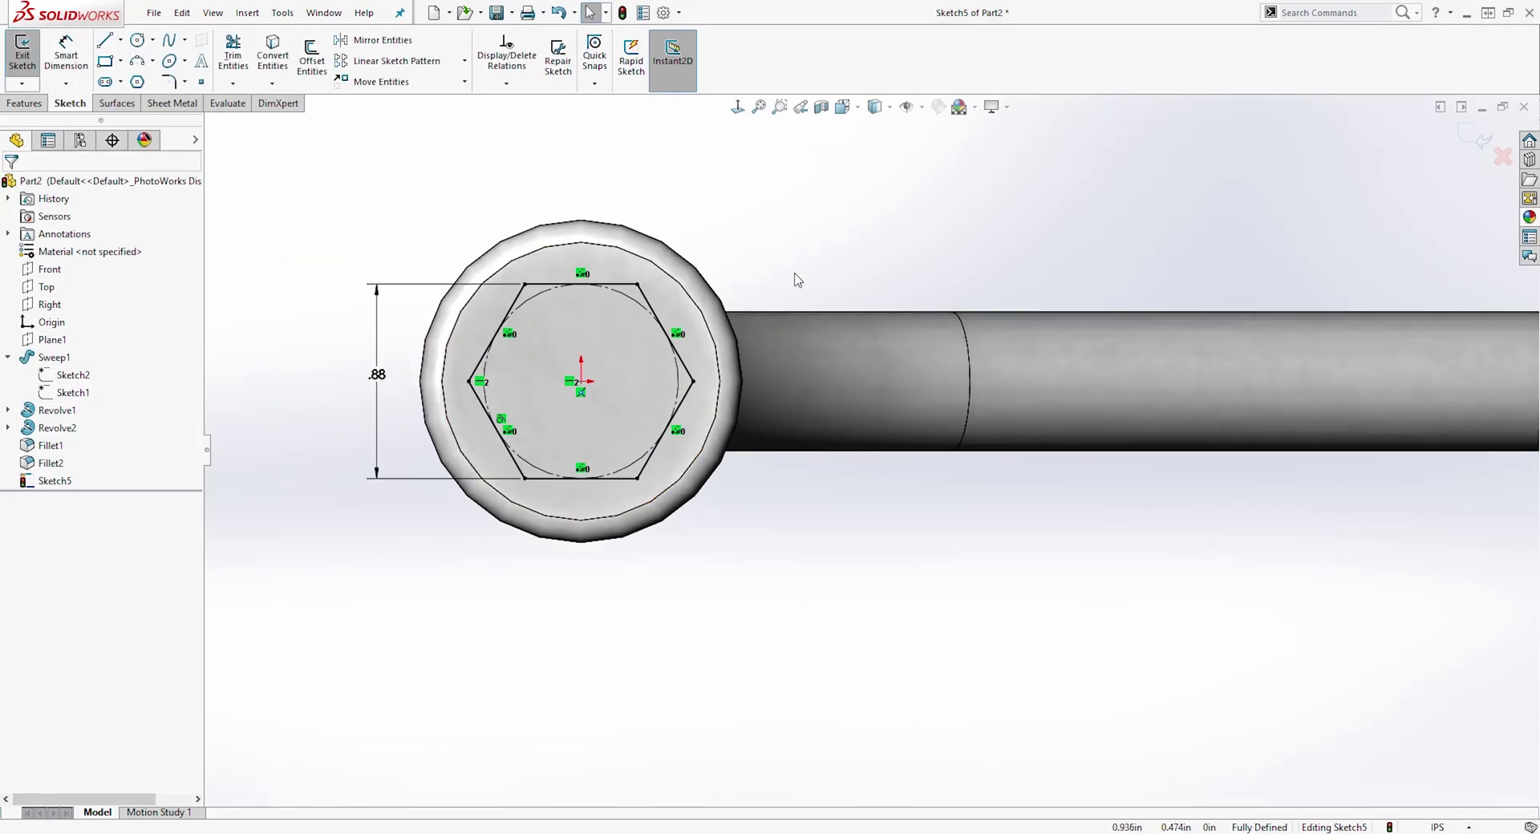
Step: Extrude-cut the hexagon into the socket with a blind depth of 0.5 in
{"action": "left_click", "coordinate": [27, 104]}
{"action": "left_click", "coordinate": [238, 56]}
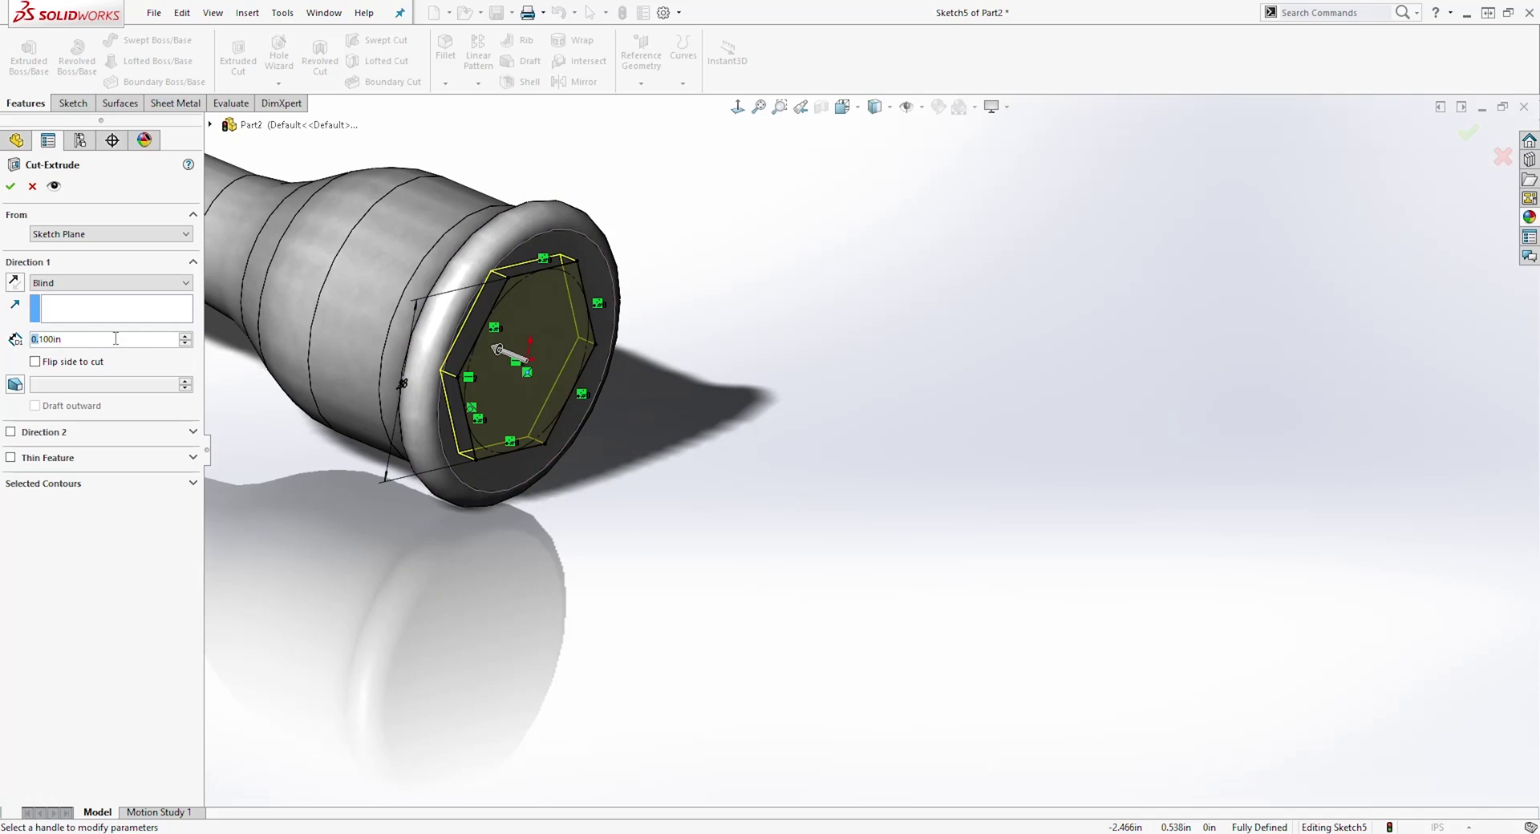
{"action": "type", "text": "0.5"}
{"action": "key", "text": "Return"}
{"action": "left_click", "coordinate": [10, 186]}
{"action": "mouse_move", "coordinate": [136, 278]}
{"action": "middle_mouse_down"}
{"action": "mouse_move", "coordinate": [784, 340]}
{"action": "mouse_move", "coordinate": [516, 342]}
{"action": "mouse_move", "coordinate": [624, 480]}
{"action": "middle_mouse_up"}
{"action": "left_click", "coordinate": [891, 507]}
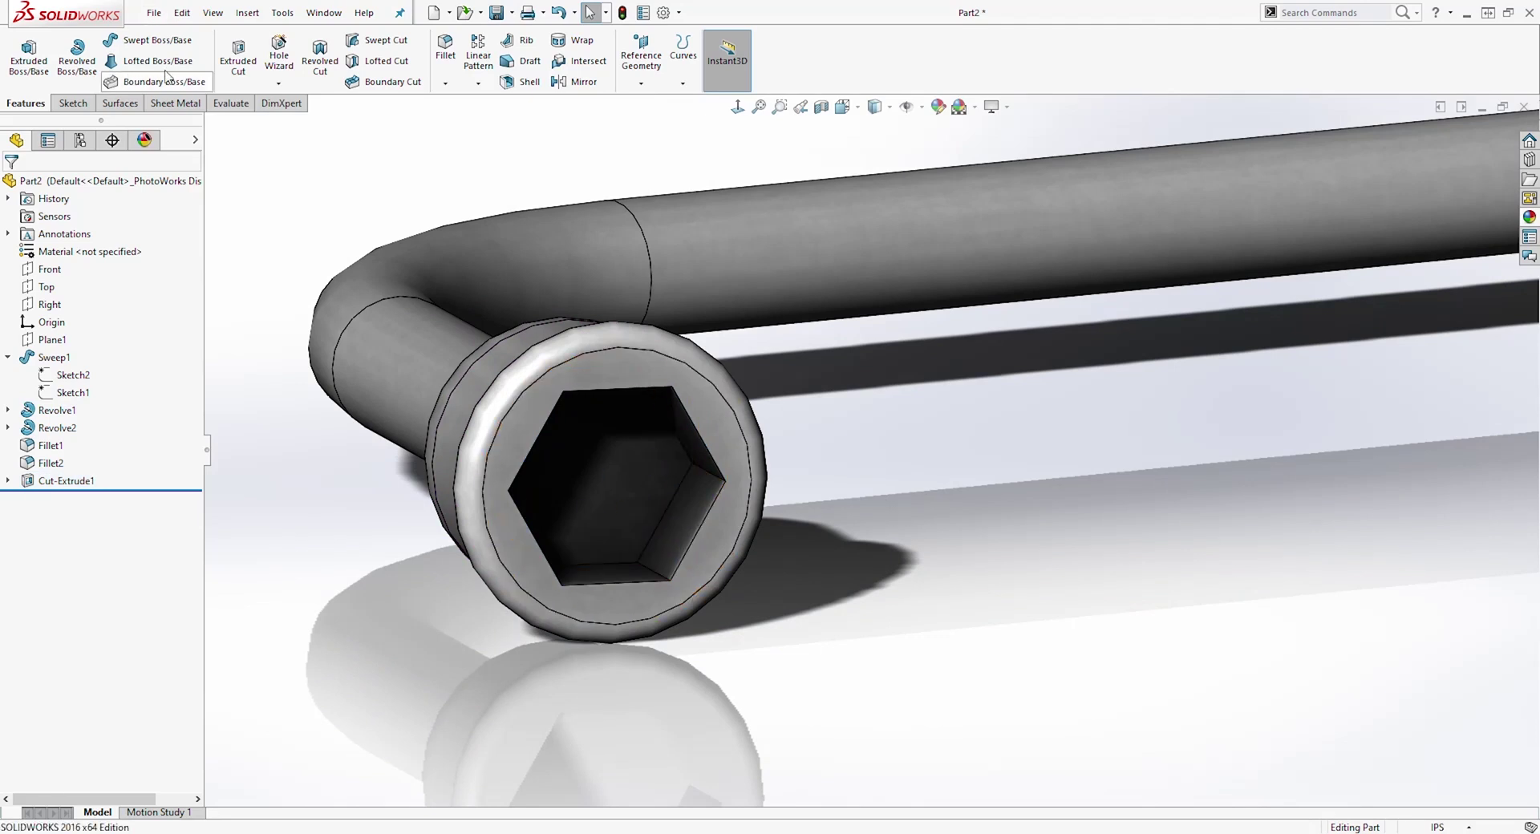
Step: Add a 0.25 in continuous dome to the floor face of the hexagonal opening
{"action": "left_click", "coordinate": [247, 12]}
{"action": "mouse_move", "coordinate": [269, 76]}
{"action": "left_click", "coordinate": [481, 267]}
{"action": "middle_click_drag", "start_coordinate": [769, 506], "coordinate": [615, 419]}
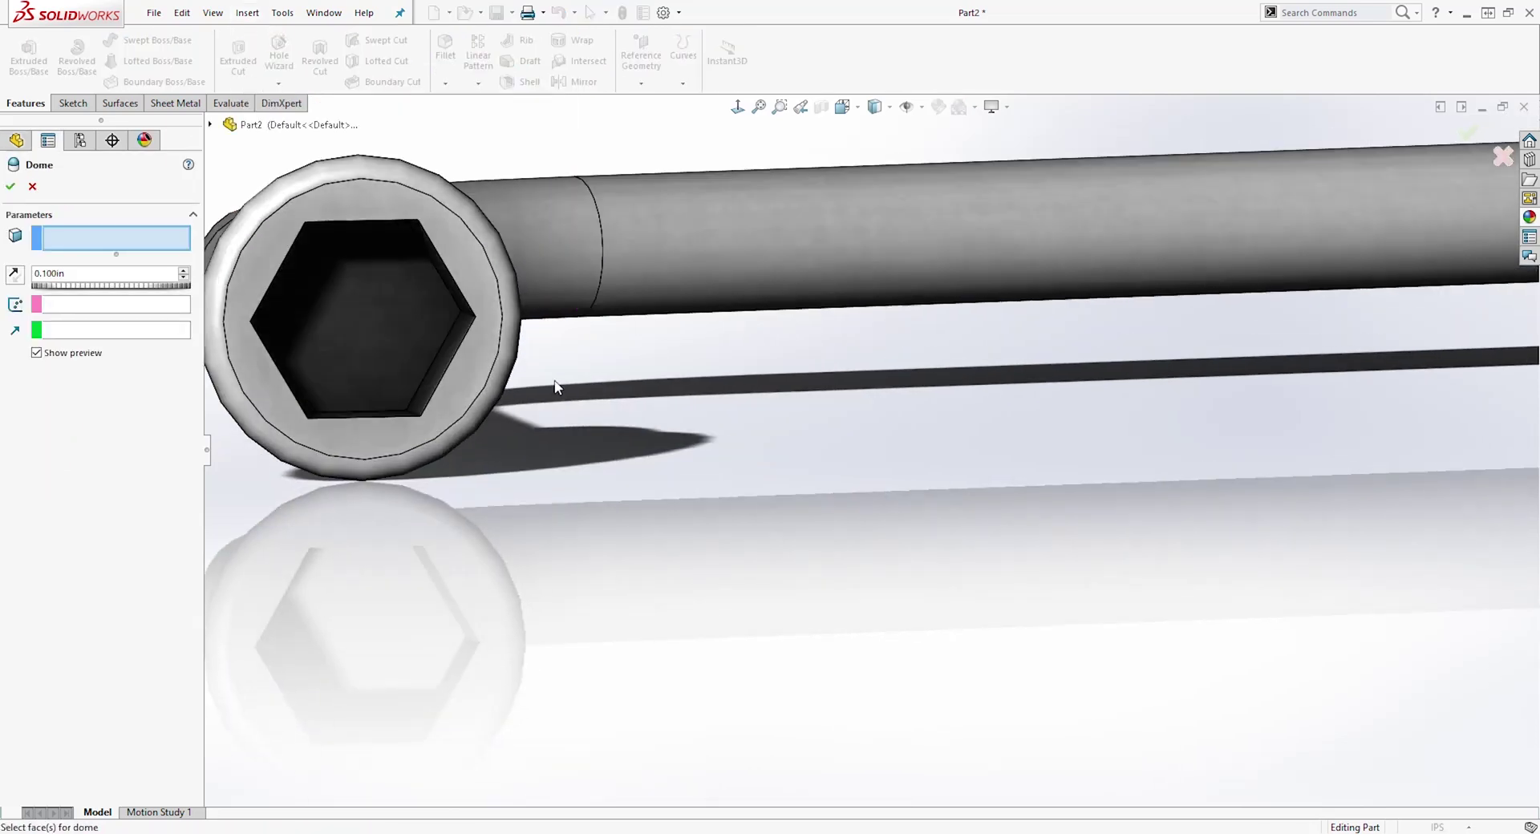
{"action": "left_click", "coordinate": [403, 306]}
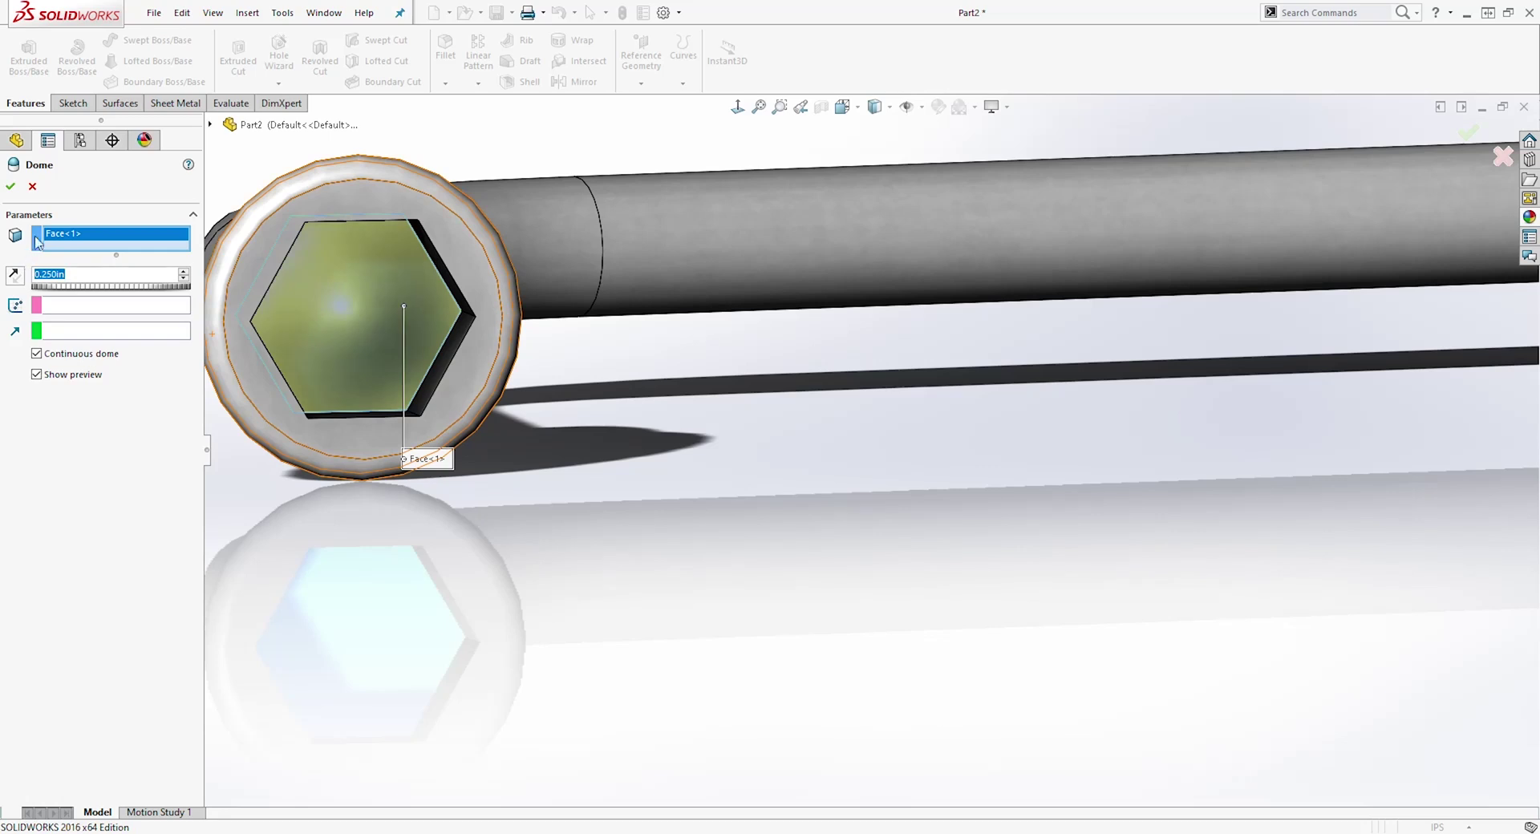
{"action": "key", "text": "Return"}
{"action": "scroll", "coordinate": [866, 421], "scroll_direction": "down", "scroll_amount": 5}
{"action": "key", "text": "f"}
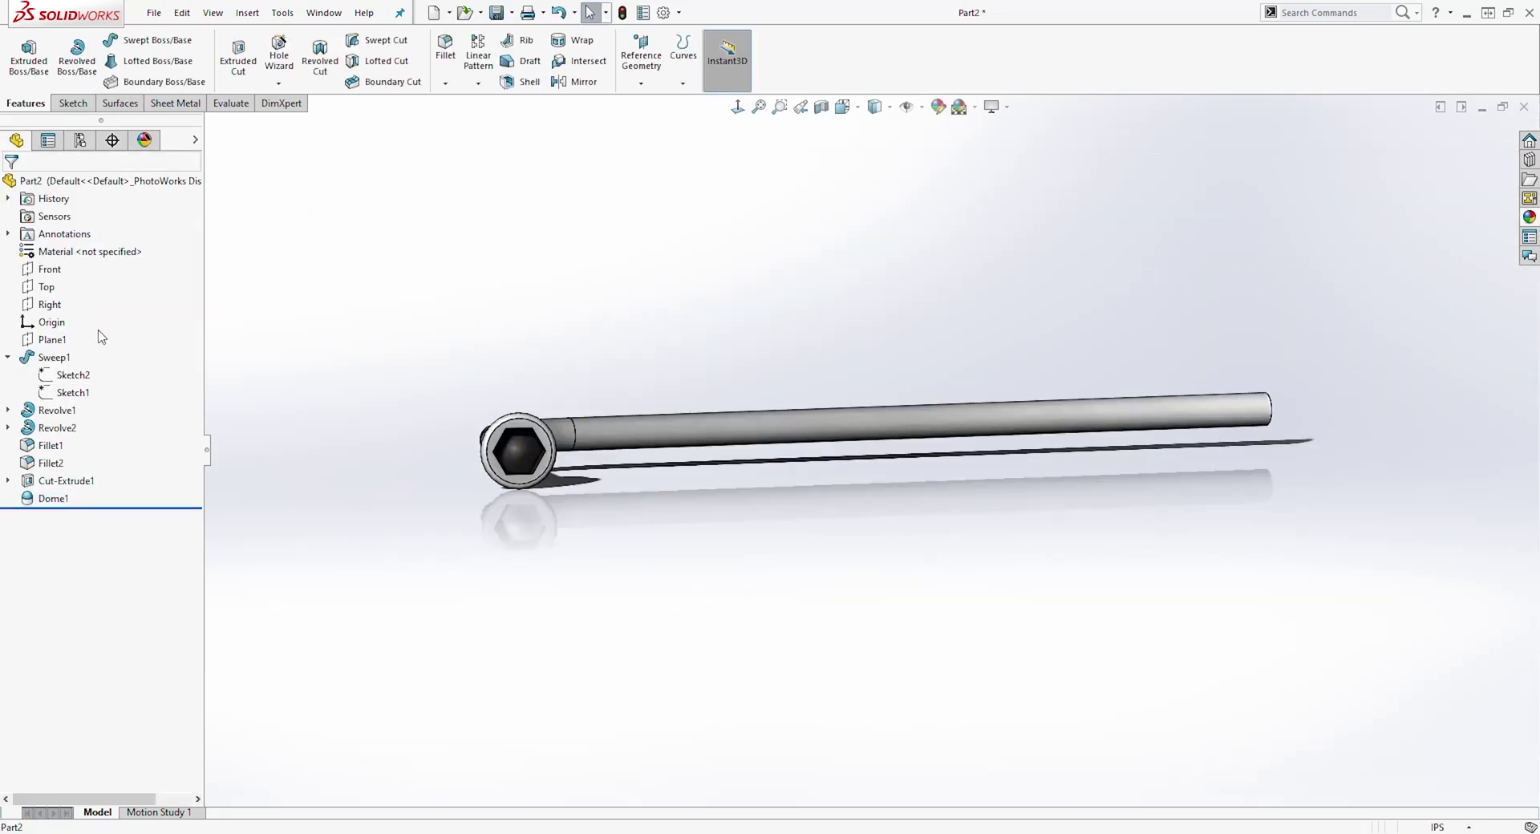
Step: Start a sketch on the Front plane and orient the view normal to it, framing the rod's free end
{"action": "left_click", "coordinate": [50, 270]}
{"action": "left_click", "coordinate": [71, 103]}
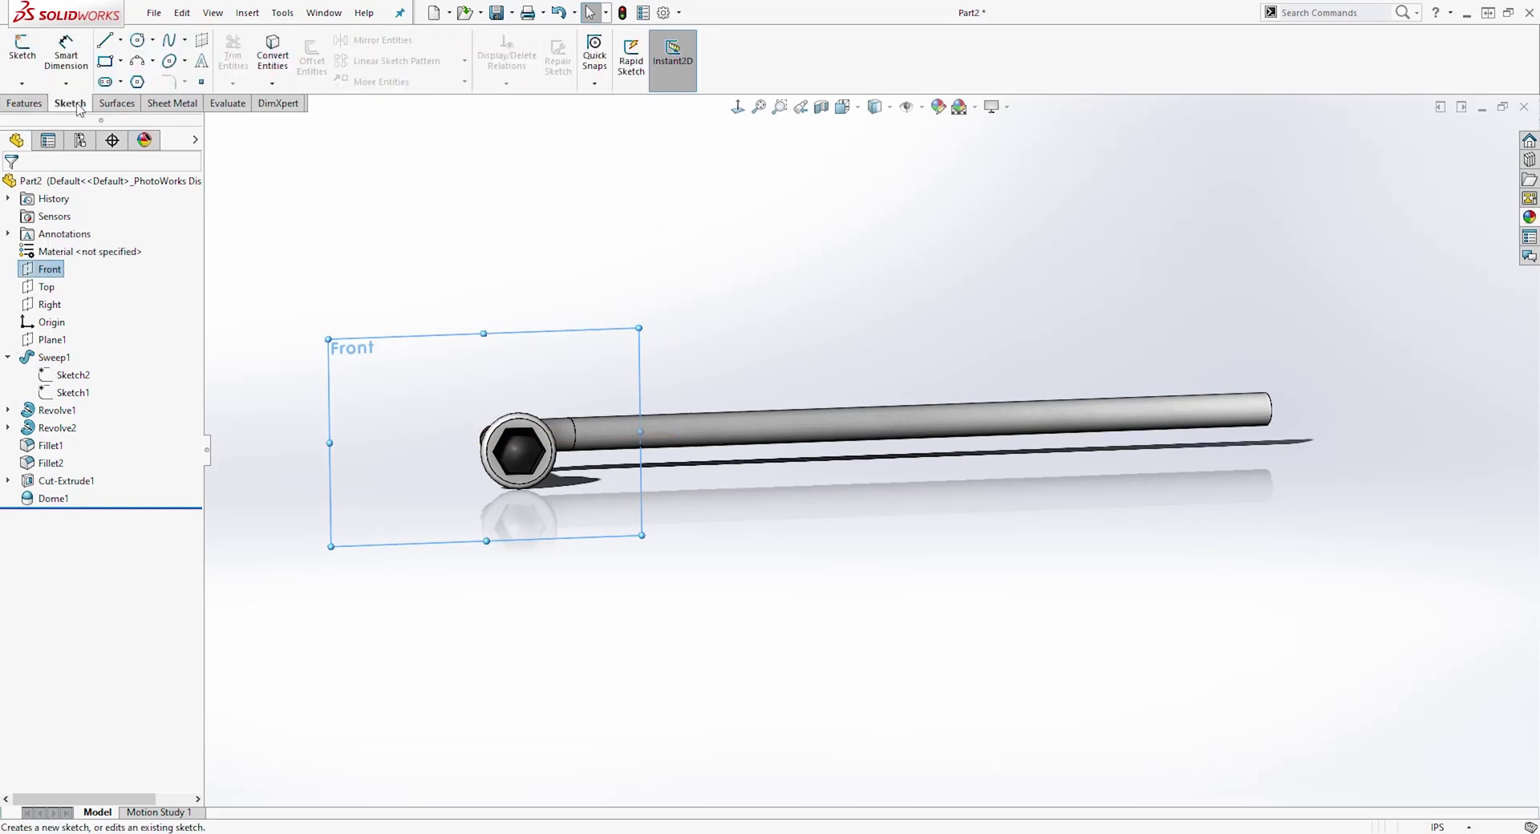
{"action": "left_click", "coordinate": [27, 57]}
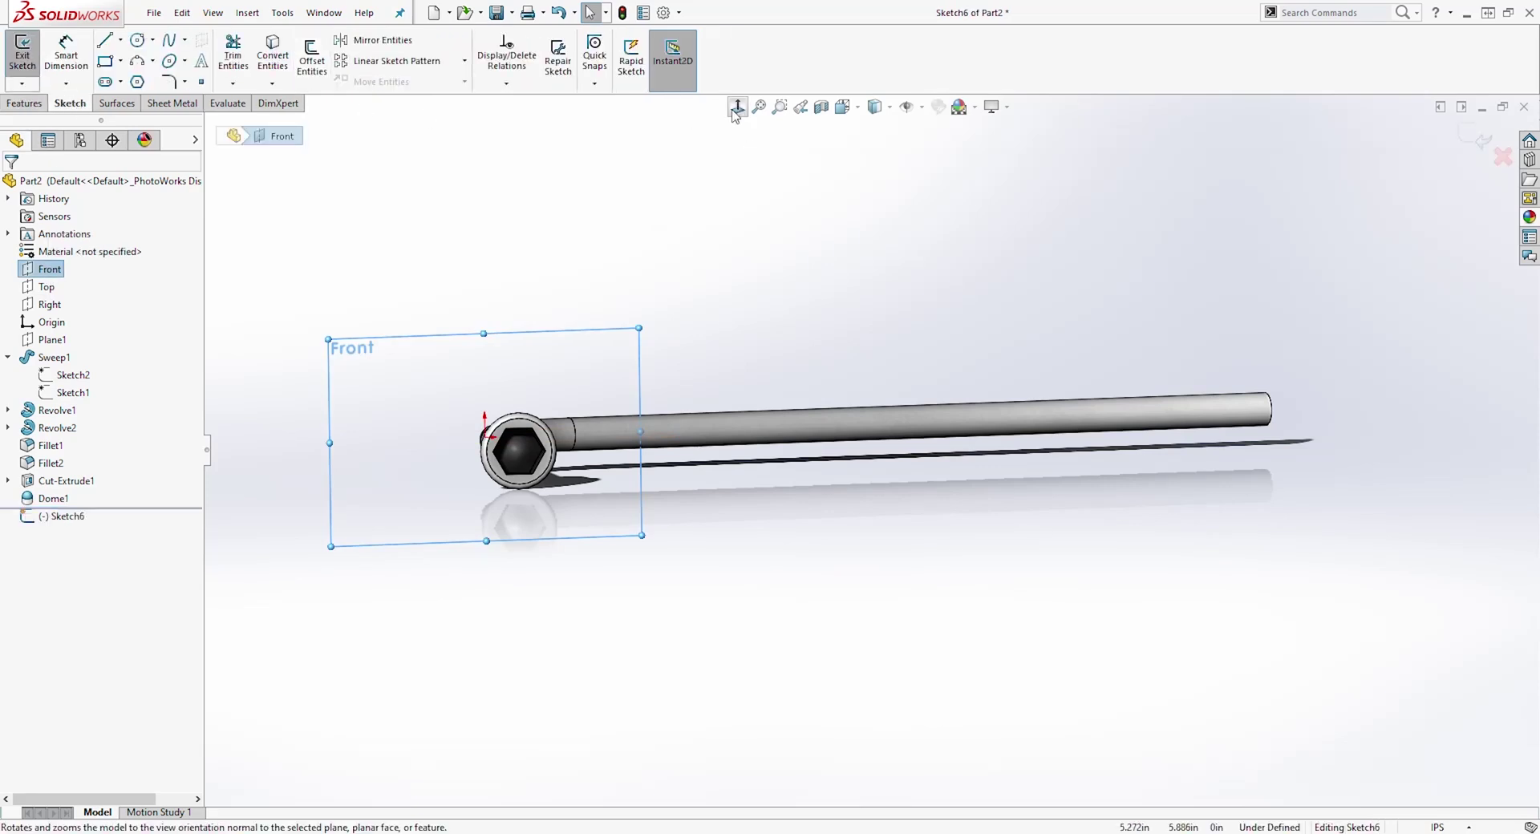
{"action": "scroll", "coordinate": [1237, 468], "scroll_direction": "down", "scroll_amount": 5}
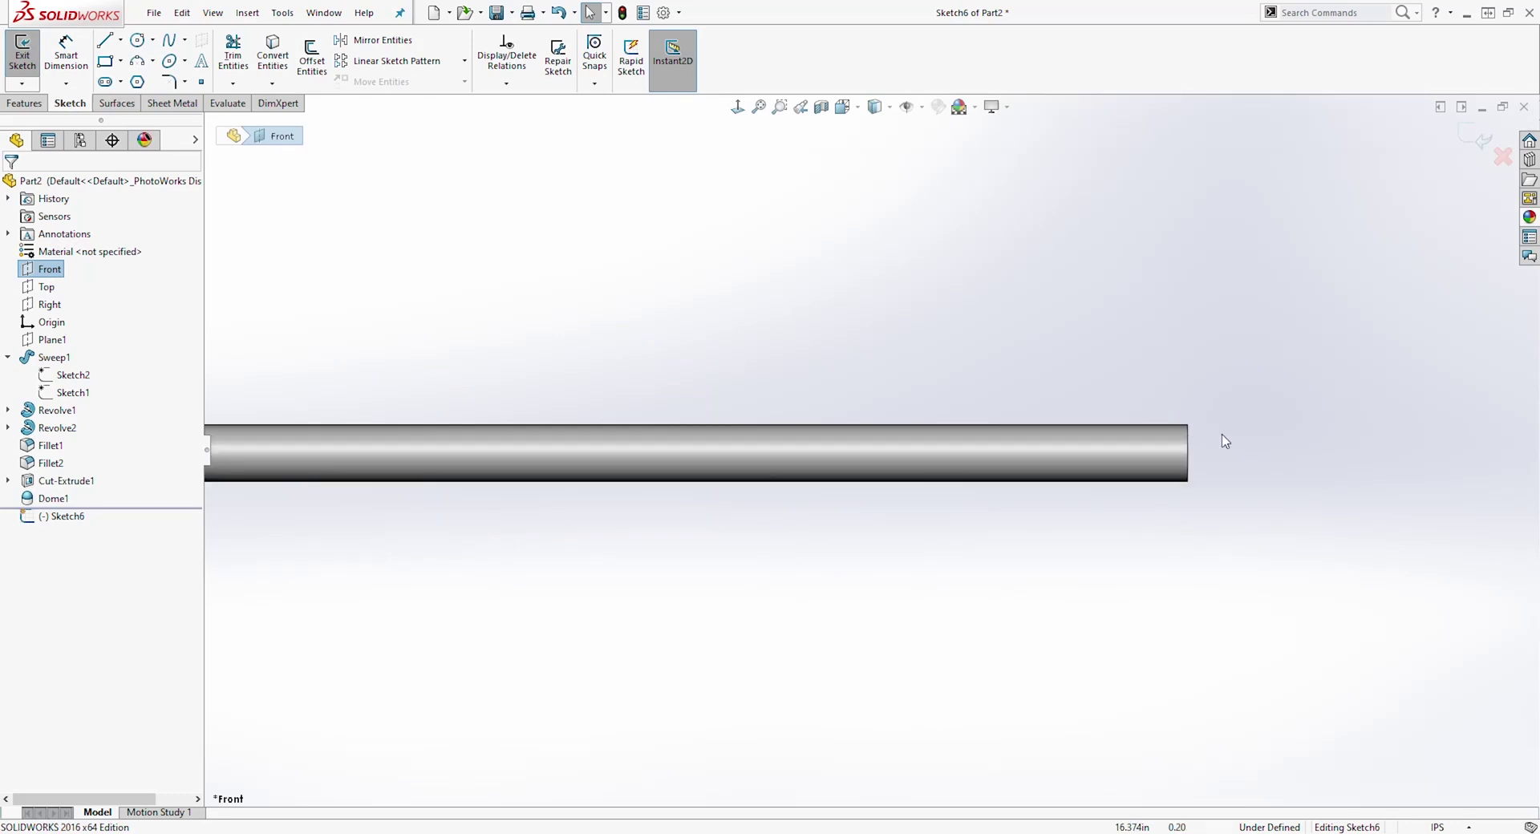
Step: Draw a vertical midpoint line centred on the rod's free end edge and dimension its length as 0.05 in
{"action": "left_click", "coordinate": [121, 41]}
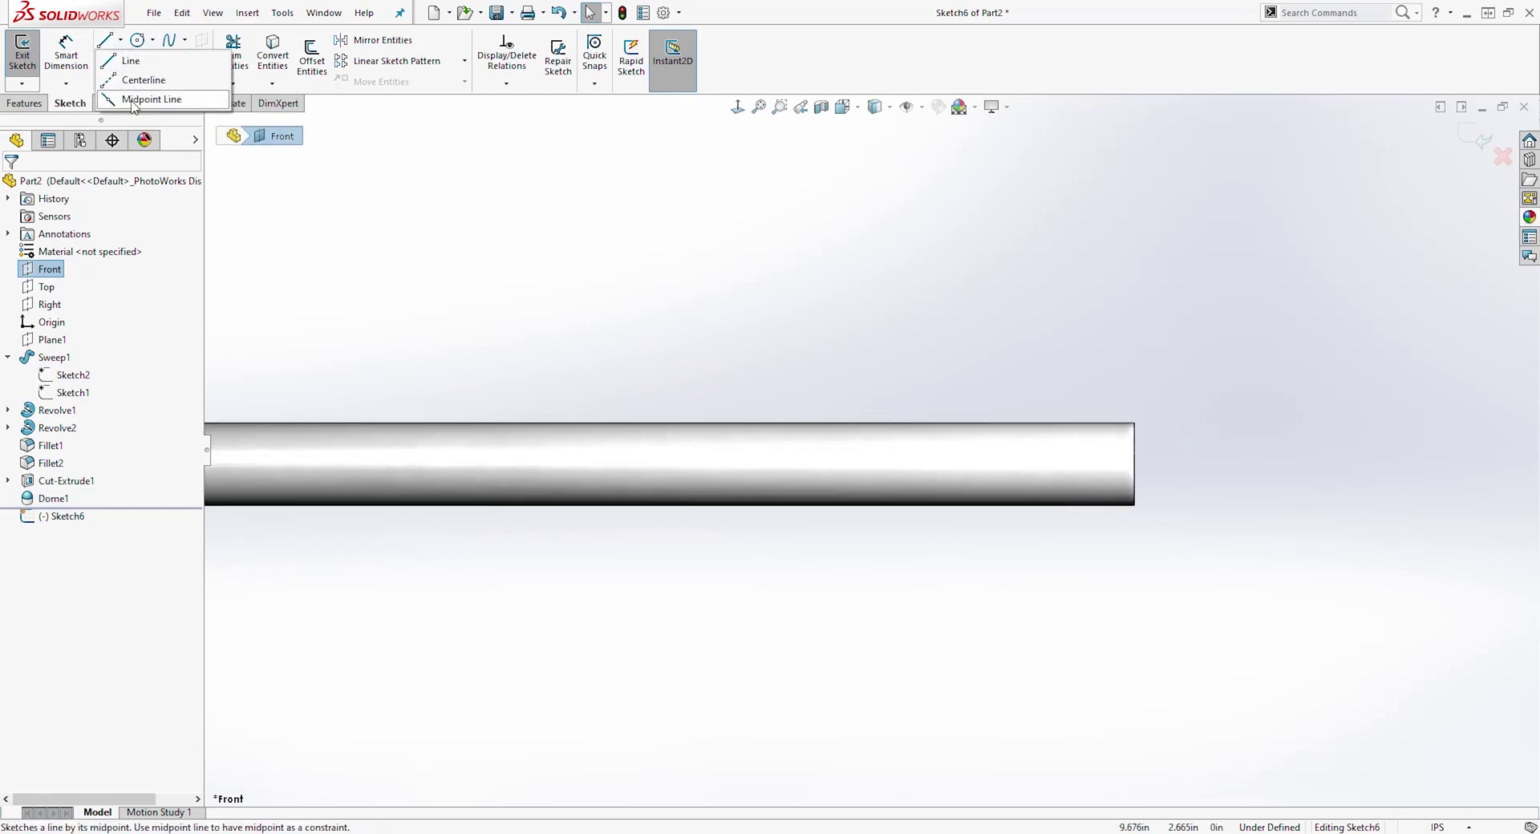
{"action": "left_click", "coordinate": [121, 42]}
{"action": "left_click", "coordinate": [121, 99]}
{"action": "scroll", "coordinate": [1144, 513], "scroll_direction": "down", "scroll_amount": 5}
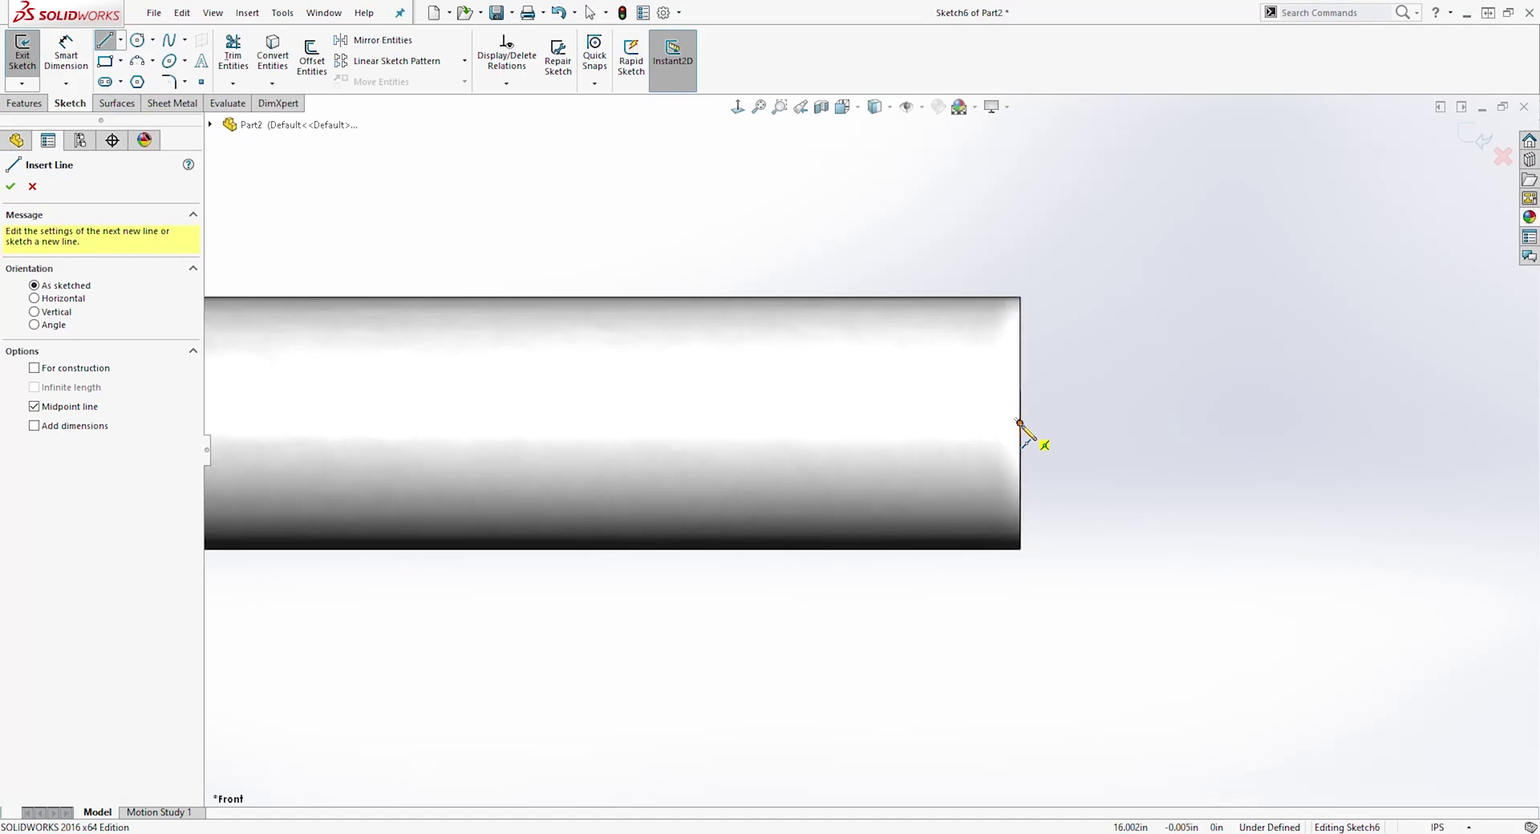
{"action": "left_click", "coordinate": [1019, 422]}
{"action": "left_click", "coordinate": [1020, 491]}
{"action": "key", "text": "Escape"}
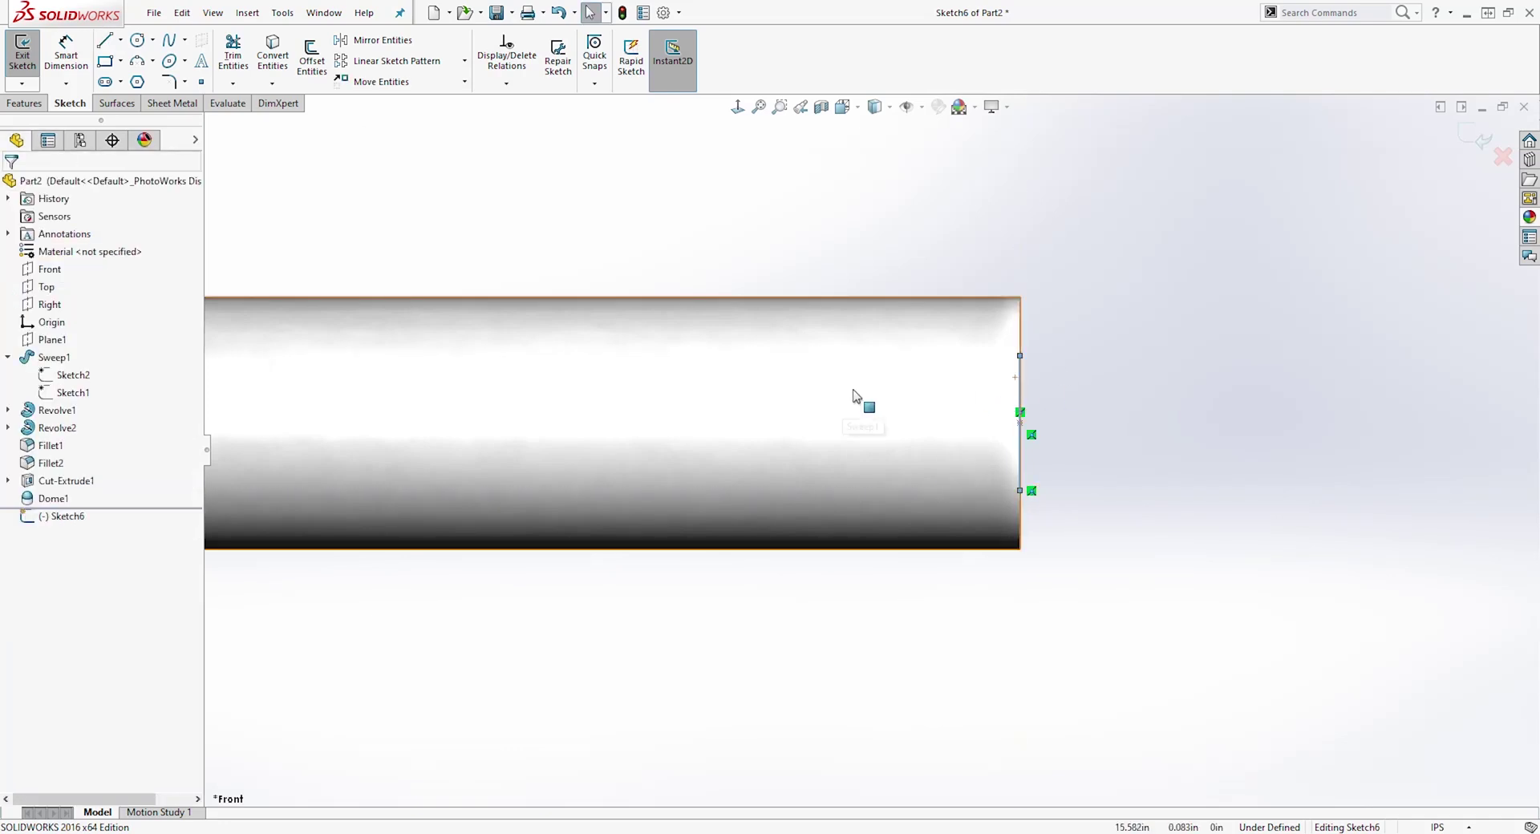
{"action": "left_click", "coordinate": [66, 48]}
{"action": "left_click", "coordinate": [1097, 433]}
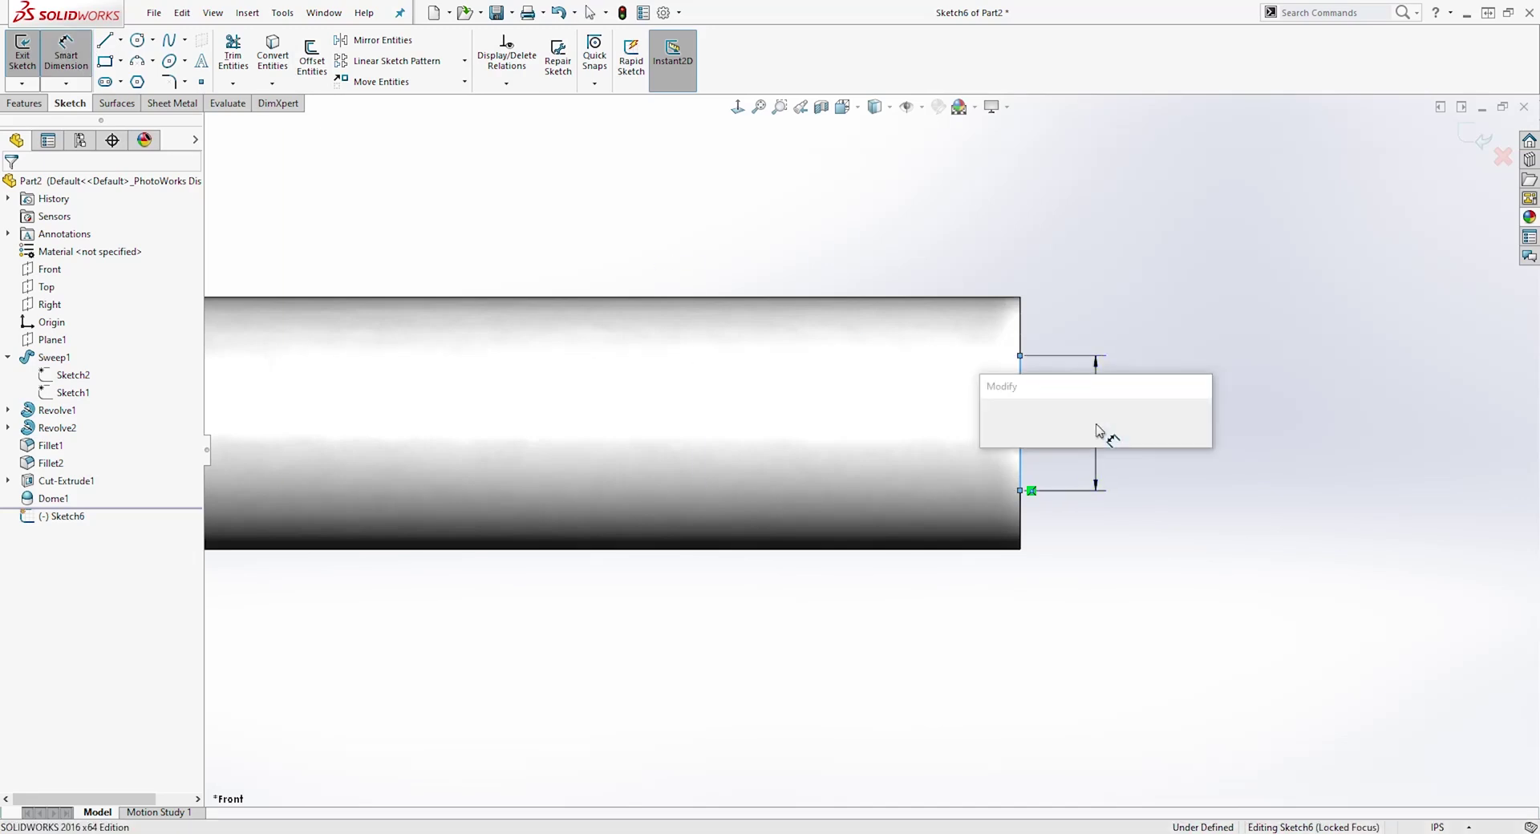
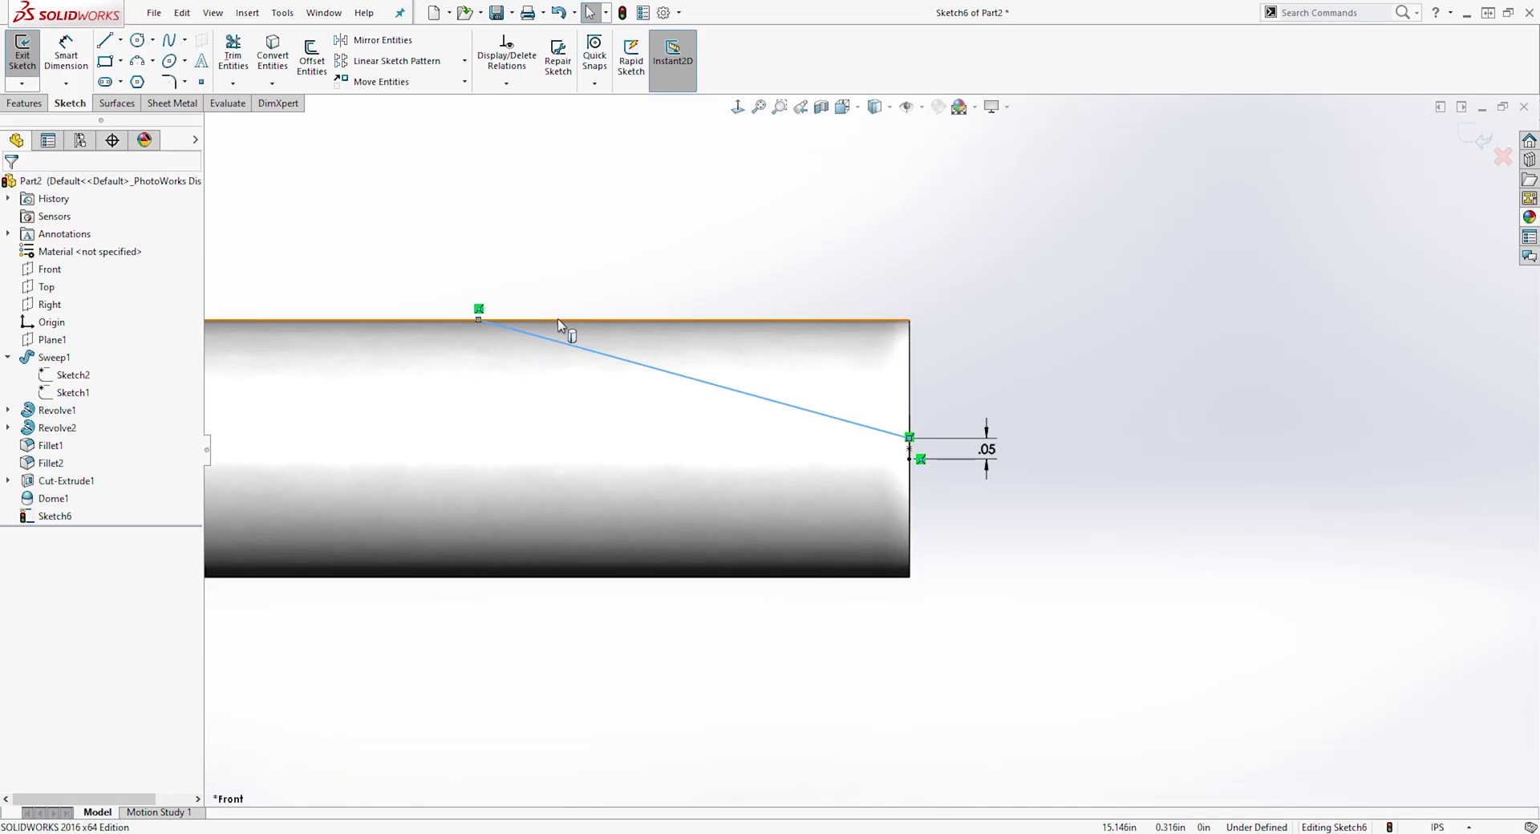
Step: Draw a sloped line from the short end line's lower endpoint back to the rod's lower edge, opposite the upper sloped line
{"action": "key", "text": "l"}
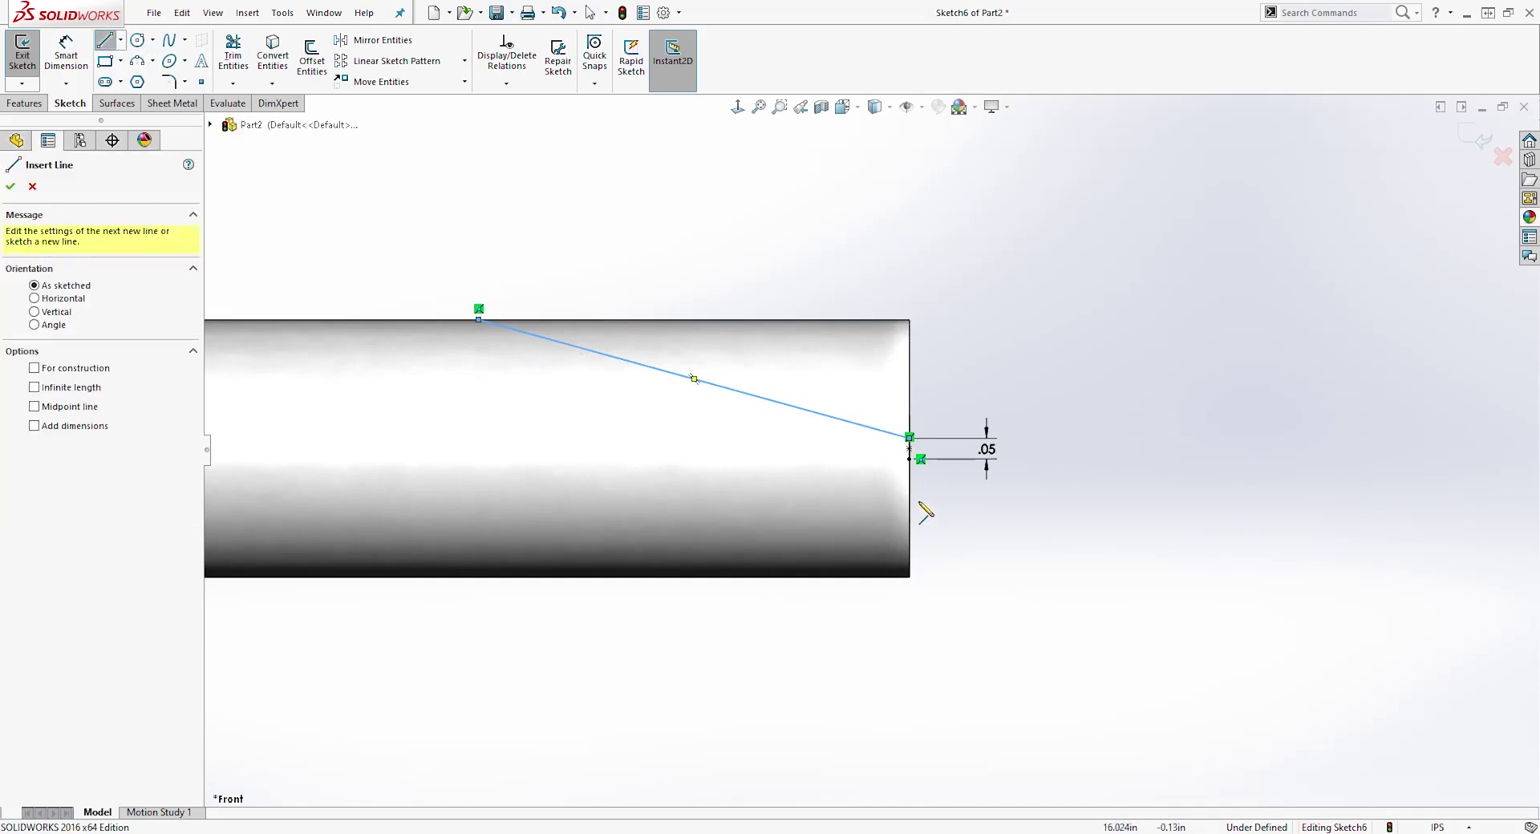
{"action": "left_click", "coordinate": [909, 458]}
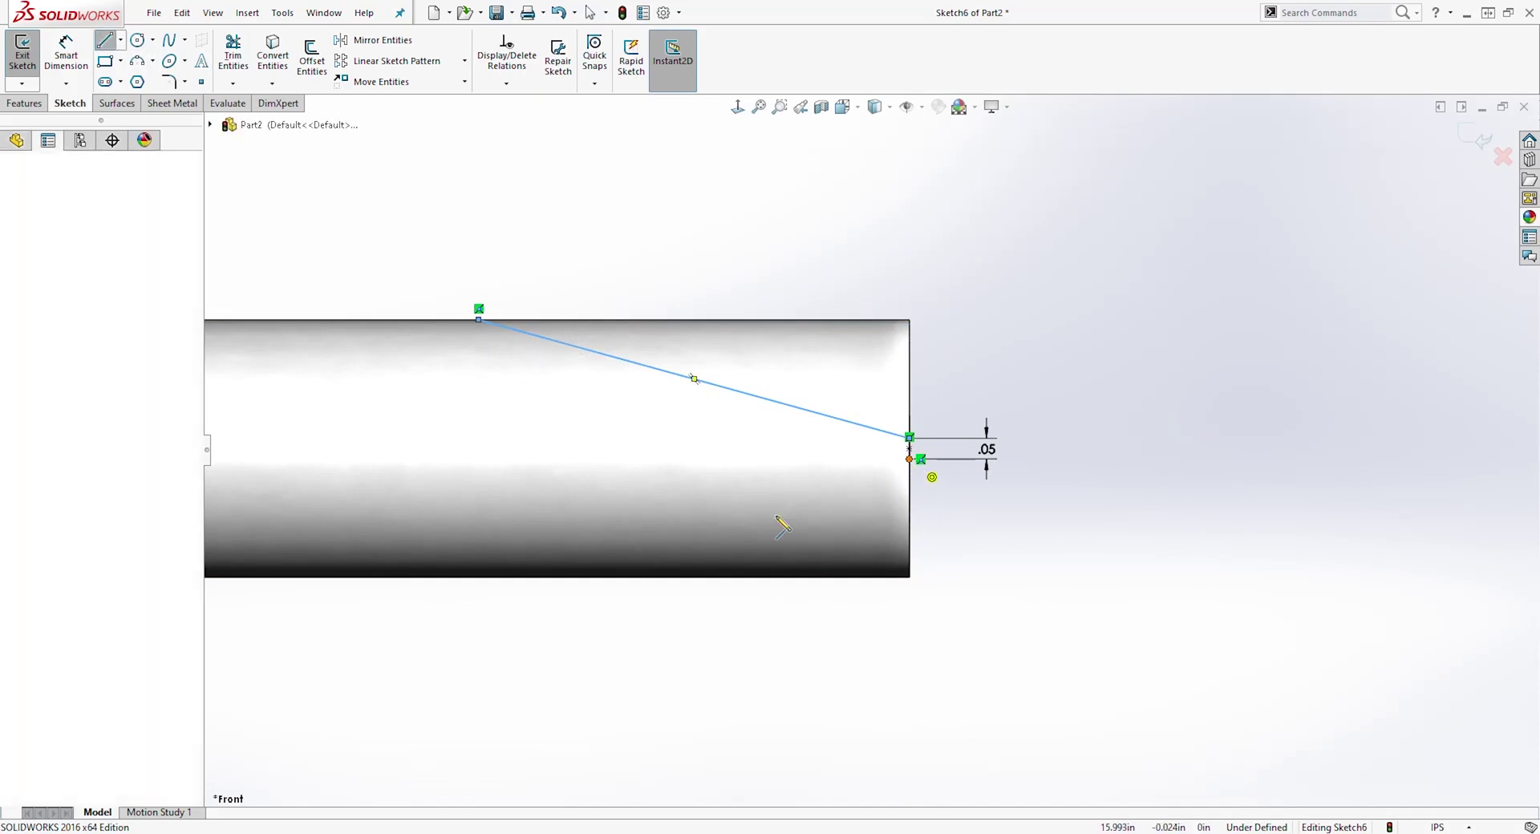
{"action": "left_click", "coordinate": [451, 576]}
{"action": "key", "text": "Escape"}
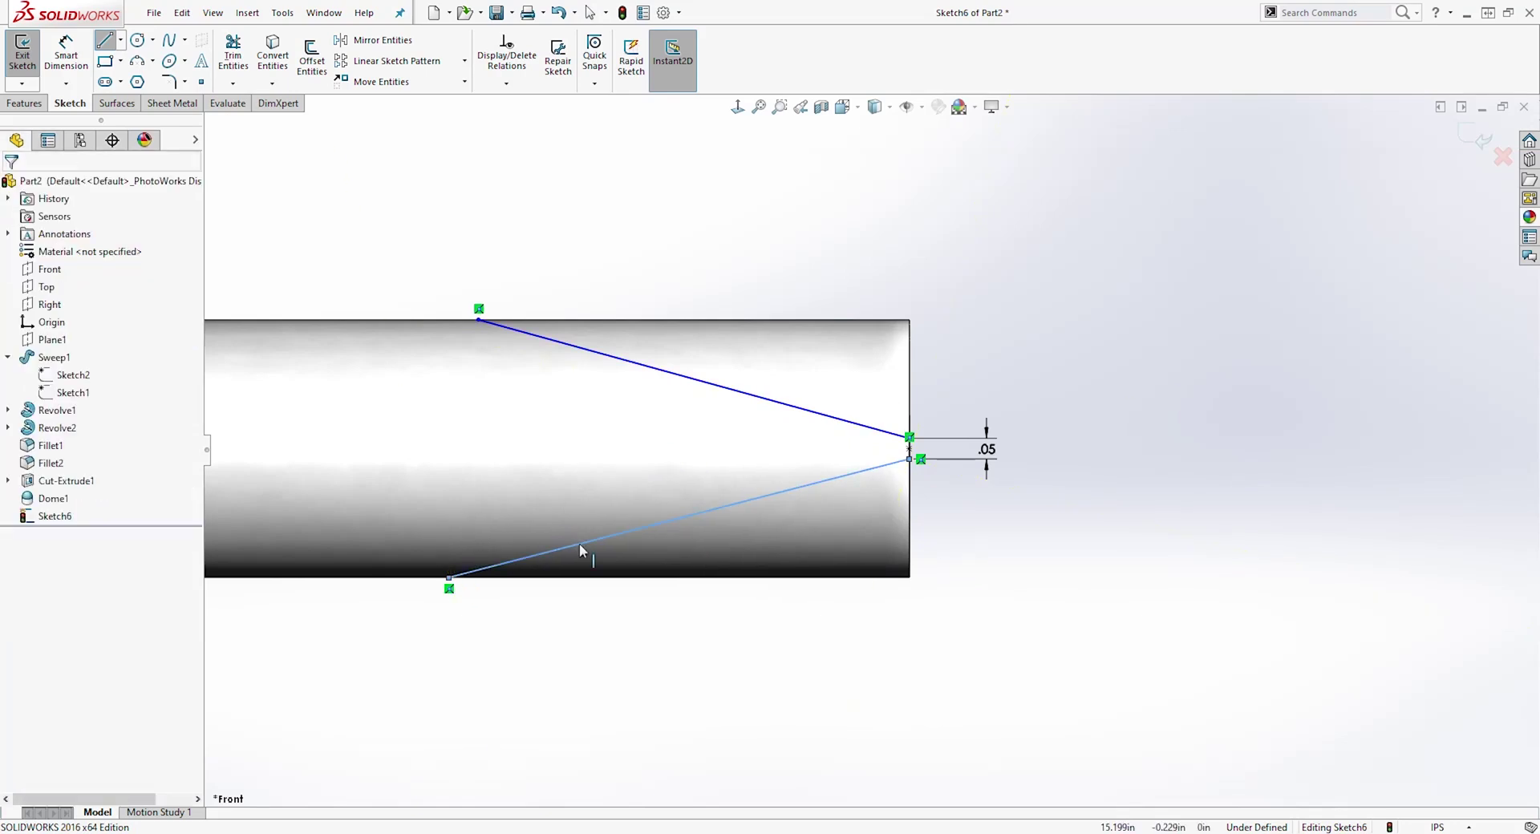
{"action": "key", "text": "Escape"}
Step: Add a vertical relation between the endpoints where the two sloped lines meet the rod's upper and lower edges
{"action": "left_click", "coordinate": [450, 577]}
{"action": "left_click", "coordinate": [449, 587], "text": "ctrl"}
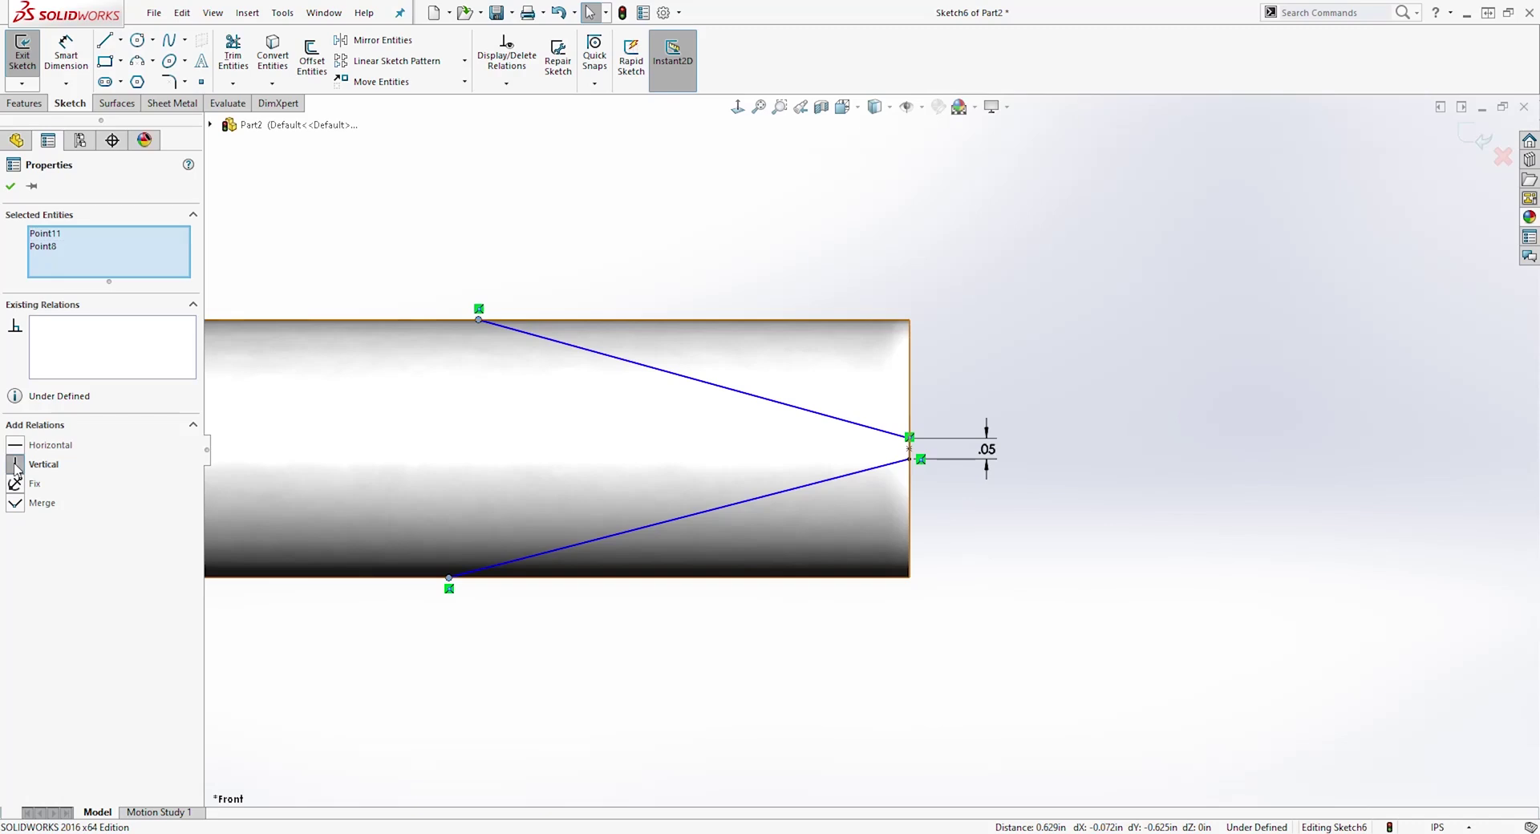
{"action": "left_click", "coordinate": [15, 465]}
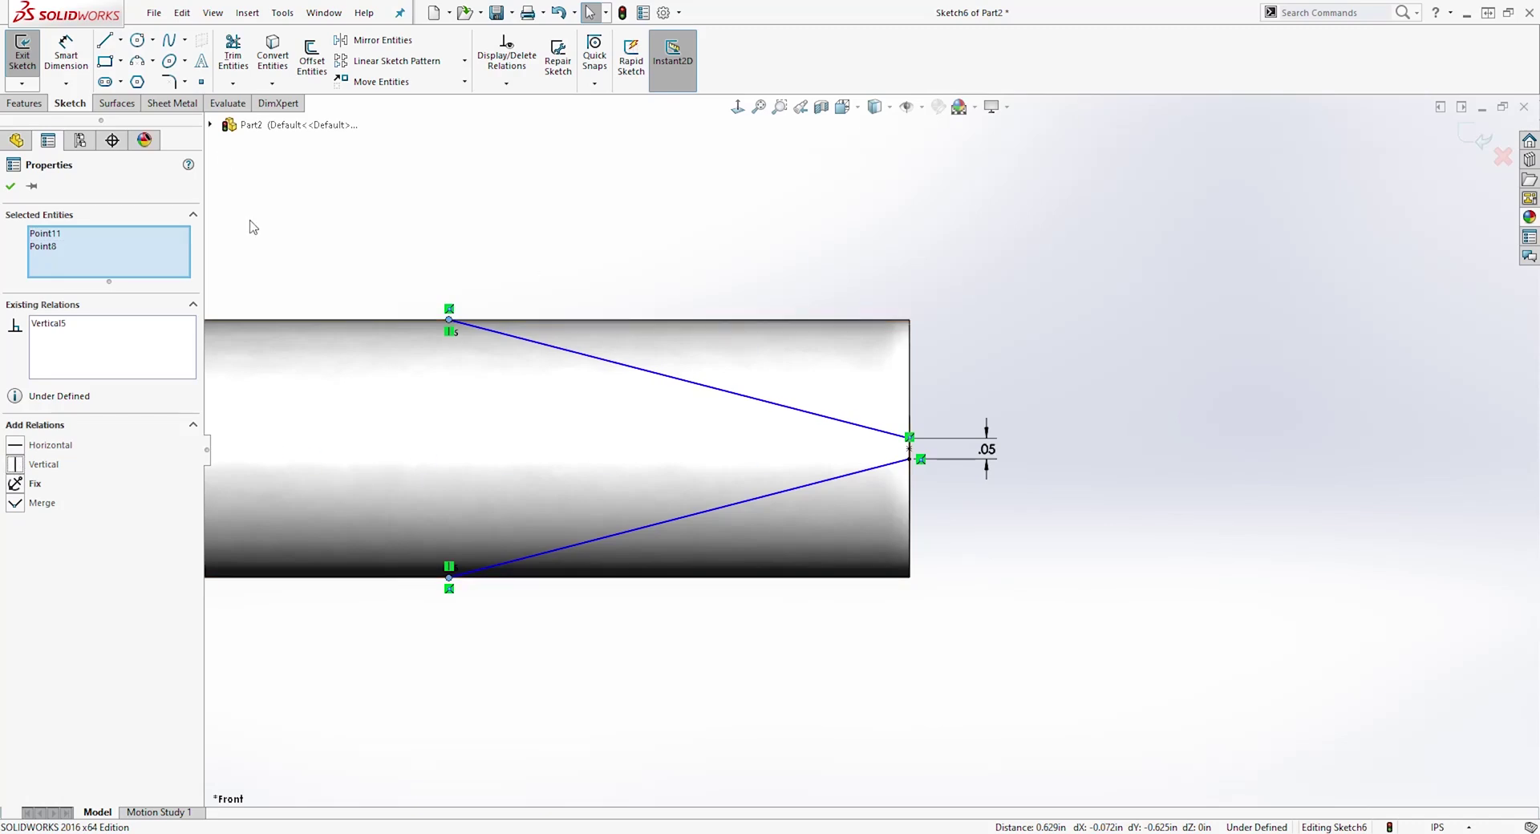
Step: Dimension the horizontal length of the taper, from the sloped line's start on the rod edge to the free end, as 2 in
{"action": "left_click", "coordinate": [67, 50]}
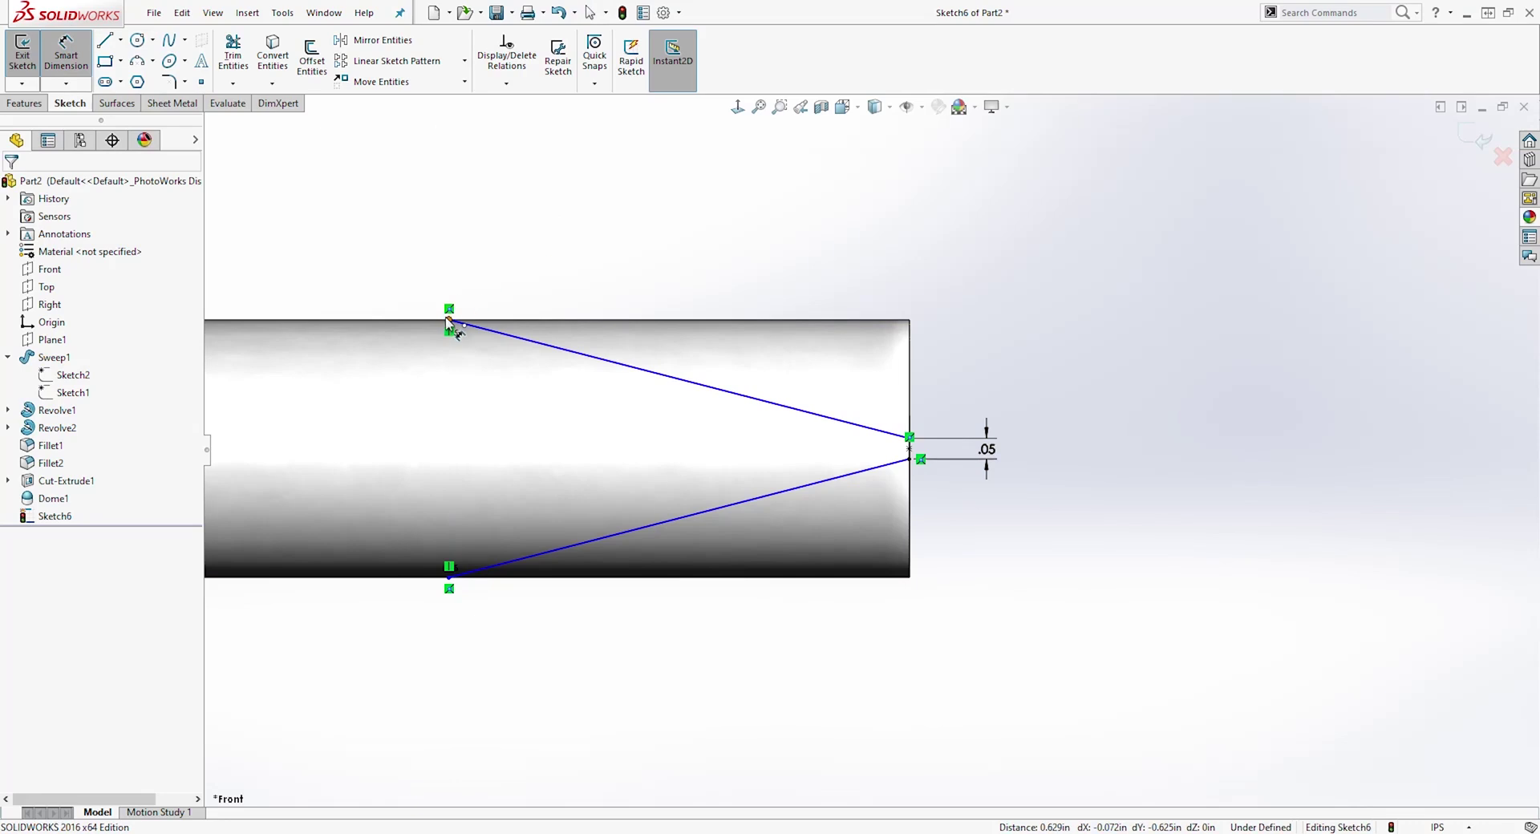
{"action": "left_click", "coordinate": [909, 437]}
{"action": "left_click", "coordinate": [900, 435]}
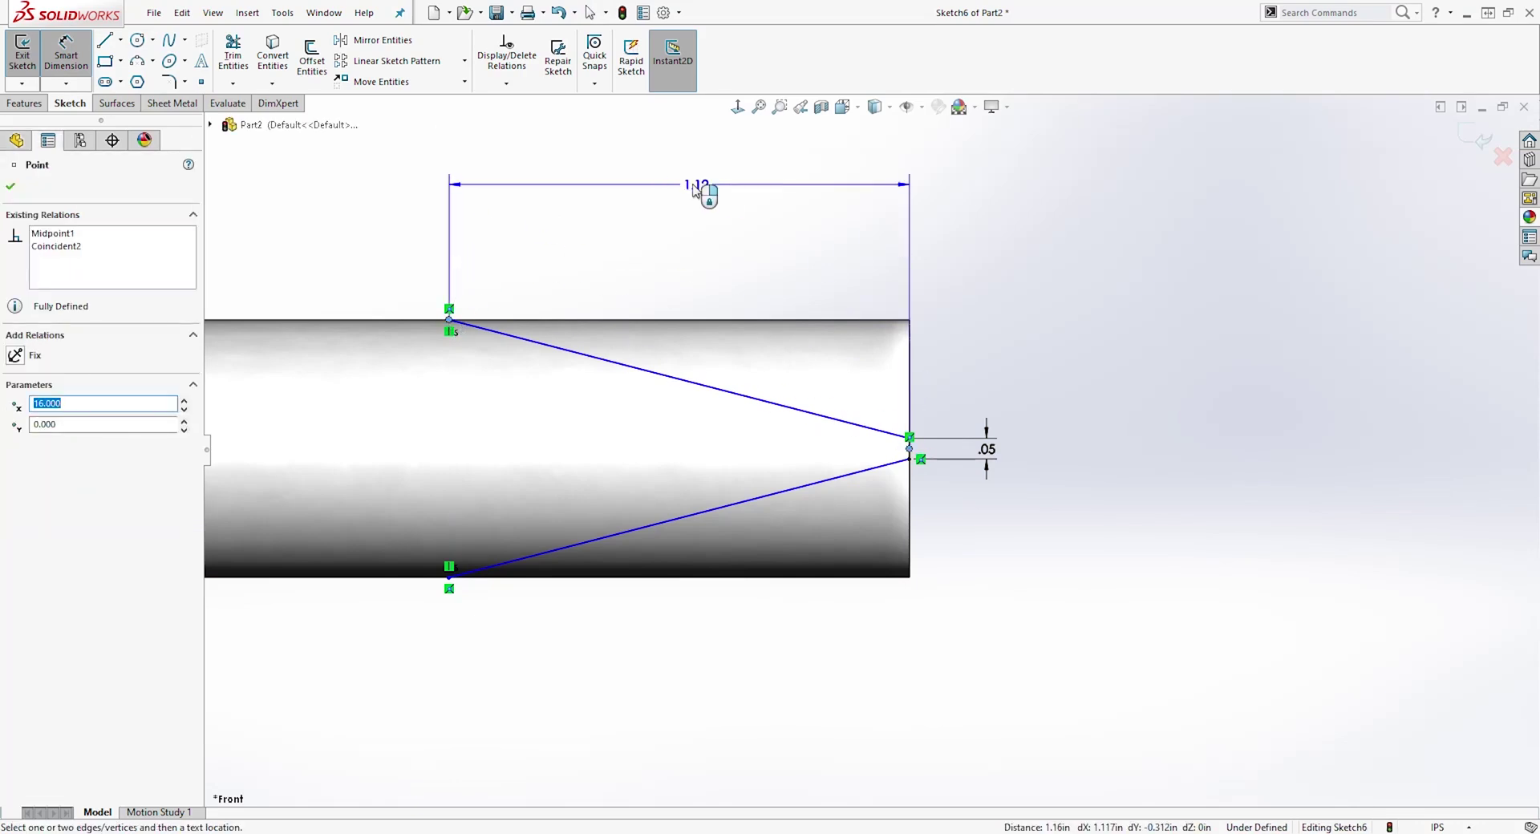
{"action": "left_click", "coordinate": [682, 191]}
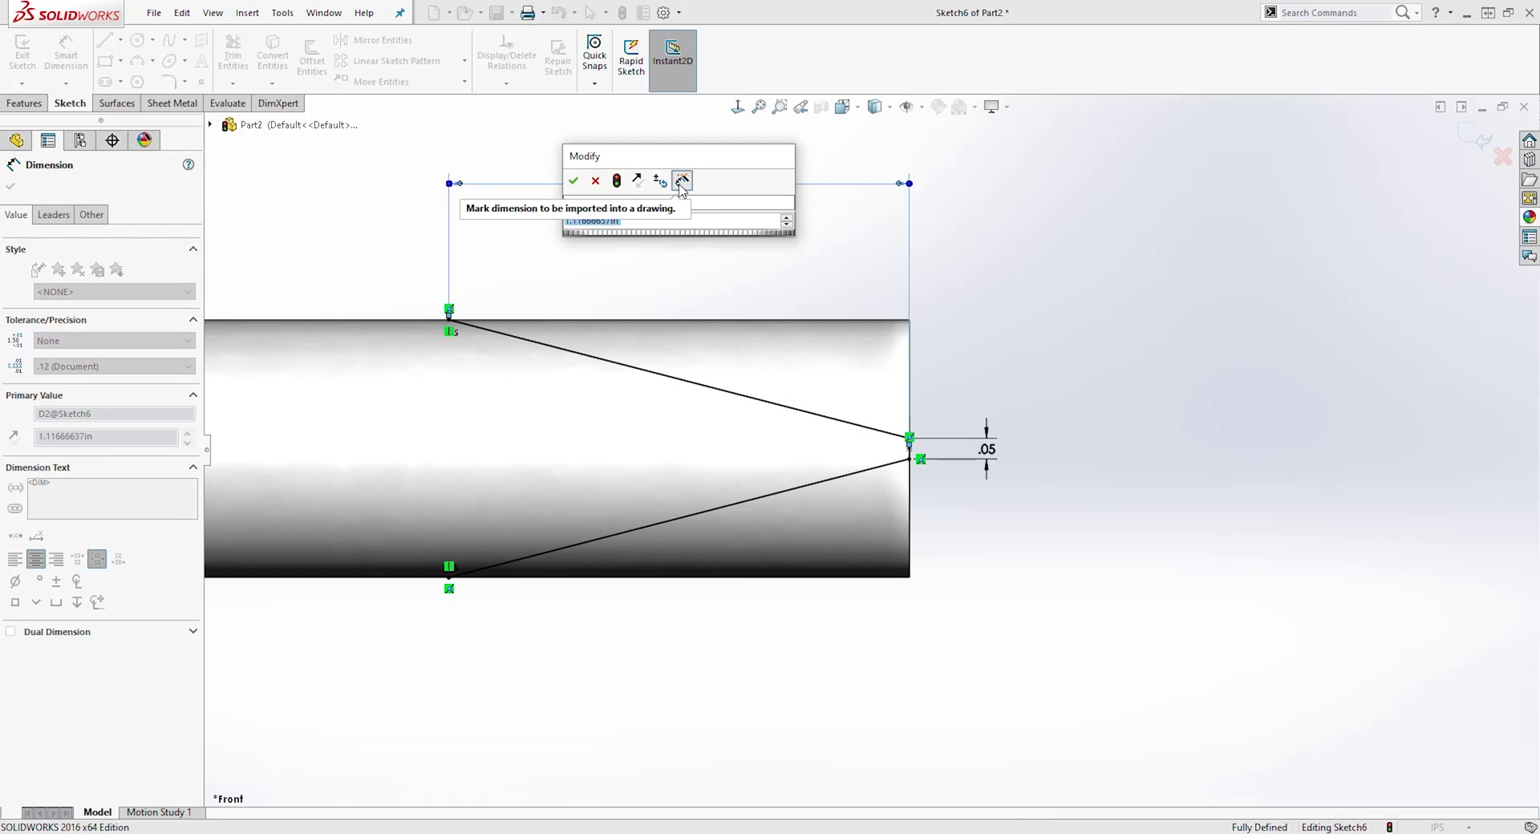
{"action": "type", "text": "2"}
{"action": "key", "text": "Return"}
{"action": "key", "text": "Escape"}
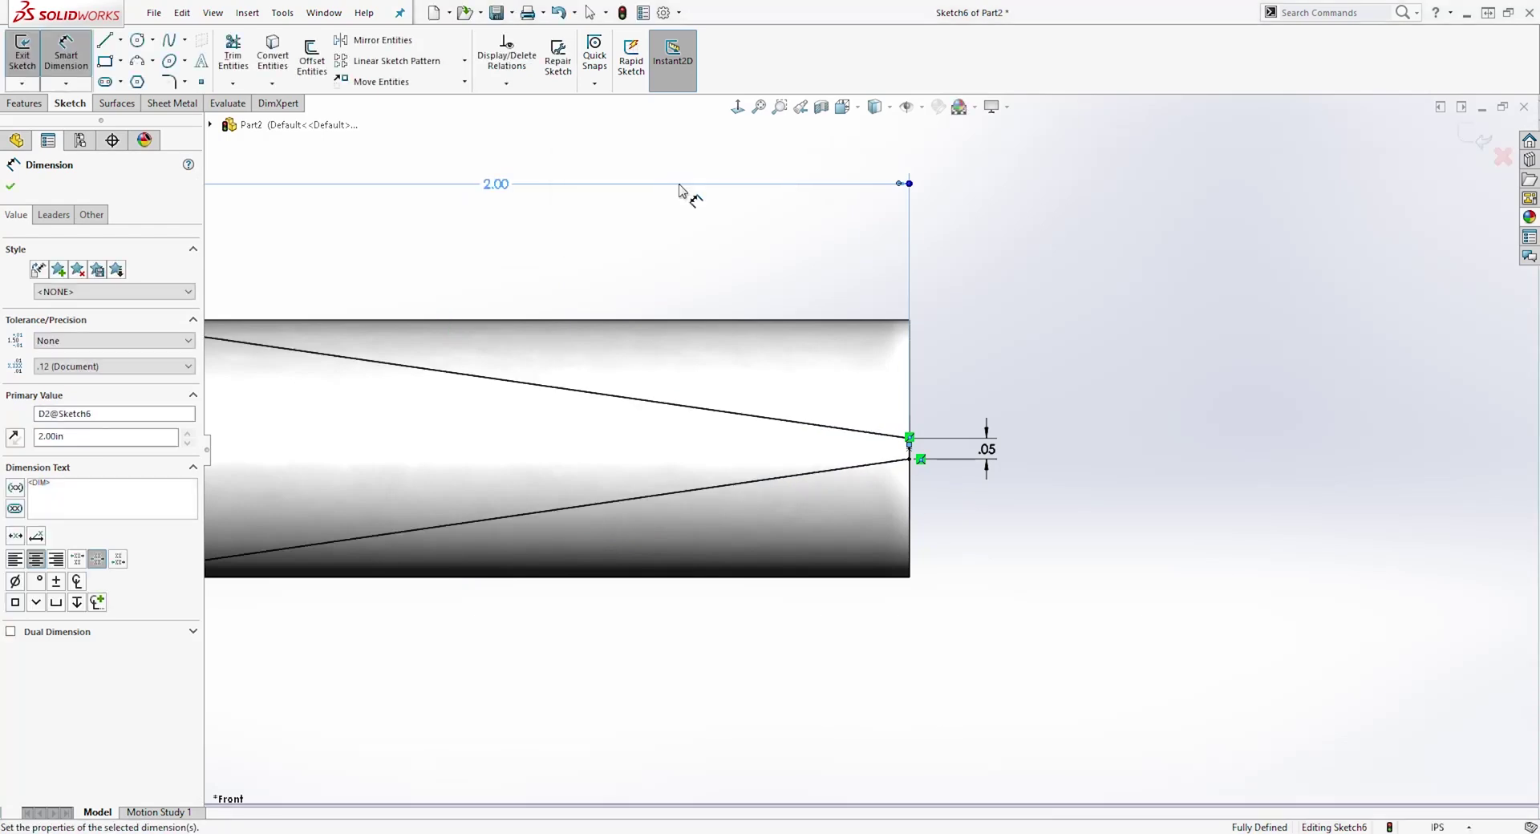
{"action": "key", "text": "Escape"}
{"action": "key", "text": "f"}
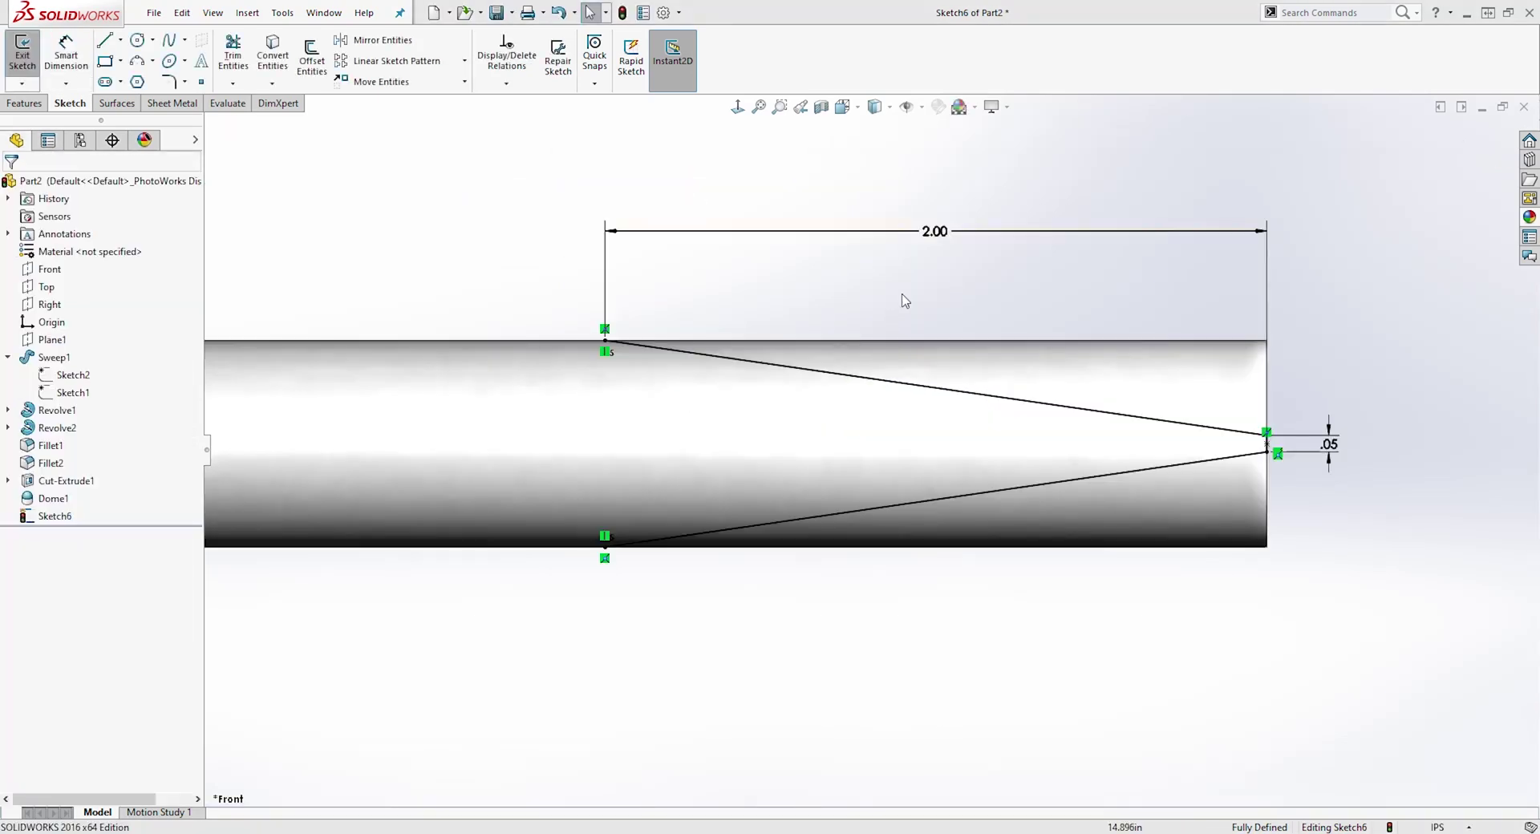
Step: Set up an extruded cut of the taper sketch as a 0.7 in one-direction thin feature, Through All in both directions
{"action": "left_click", "coordinate": [26, 104]}
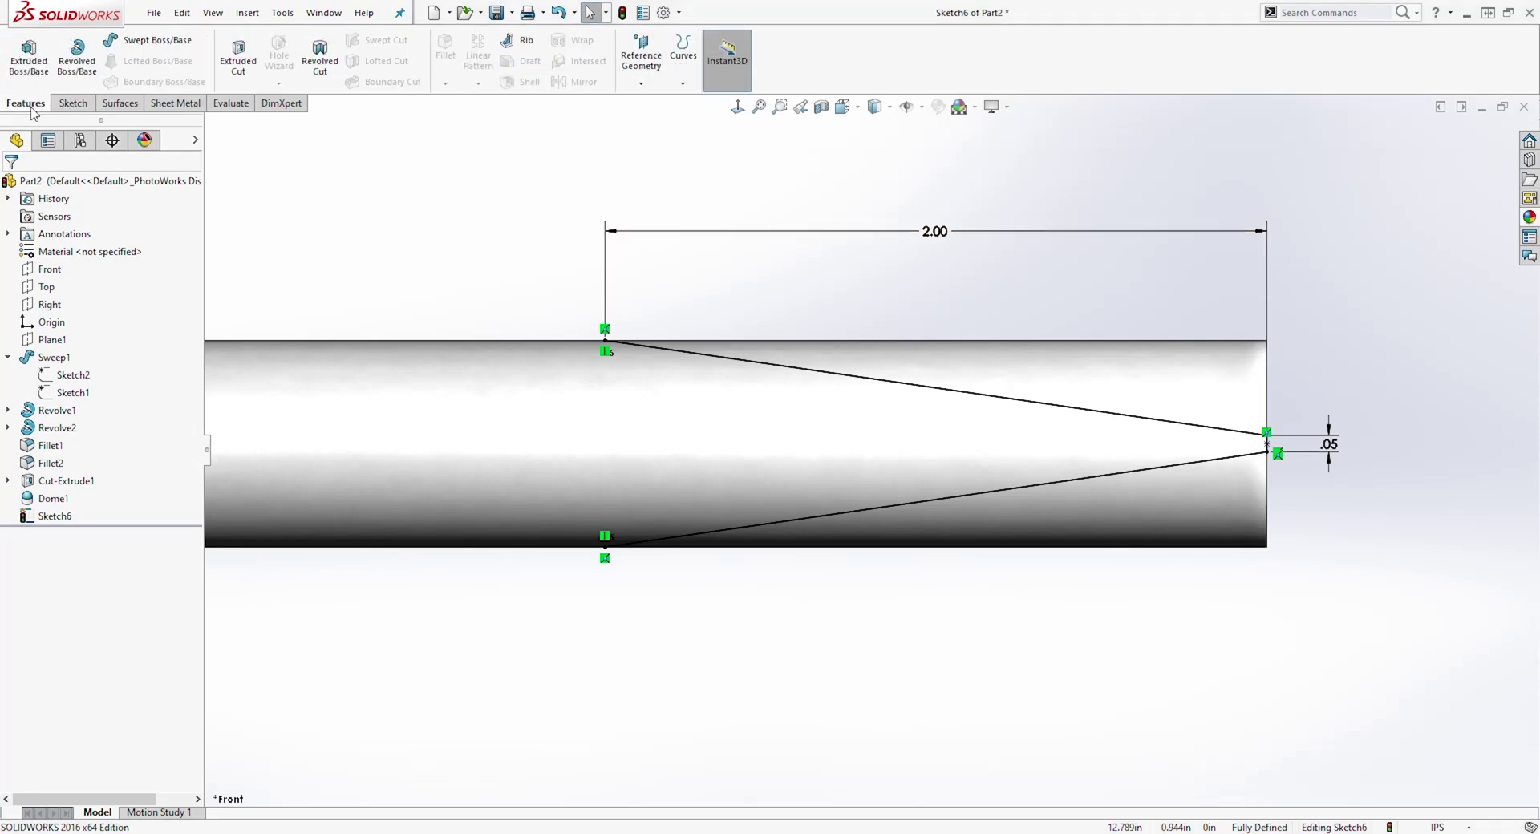
{"action": "left_click", "coordinate": [239, 58]}
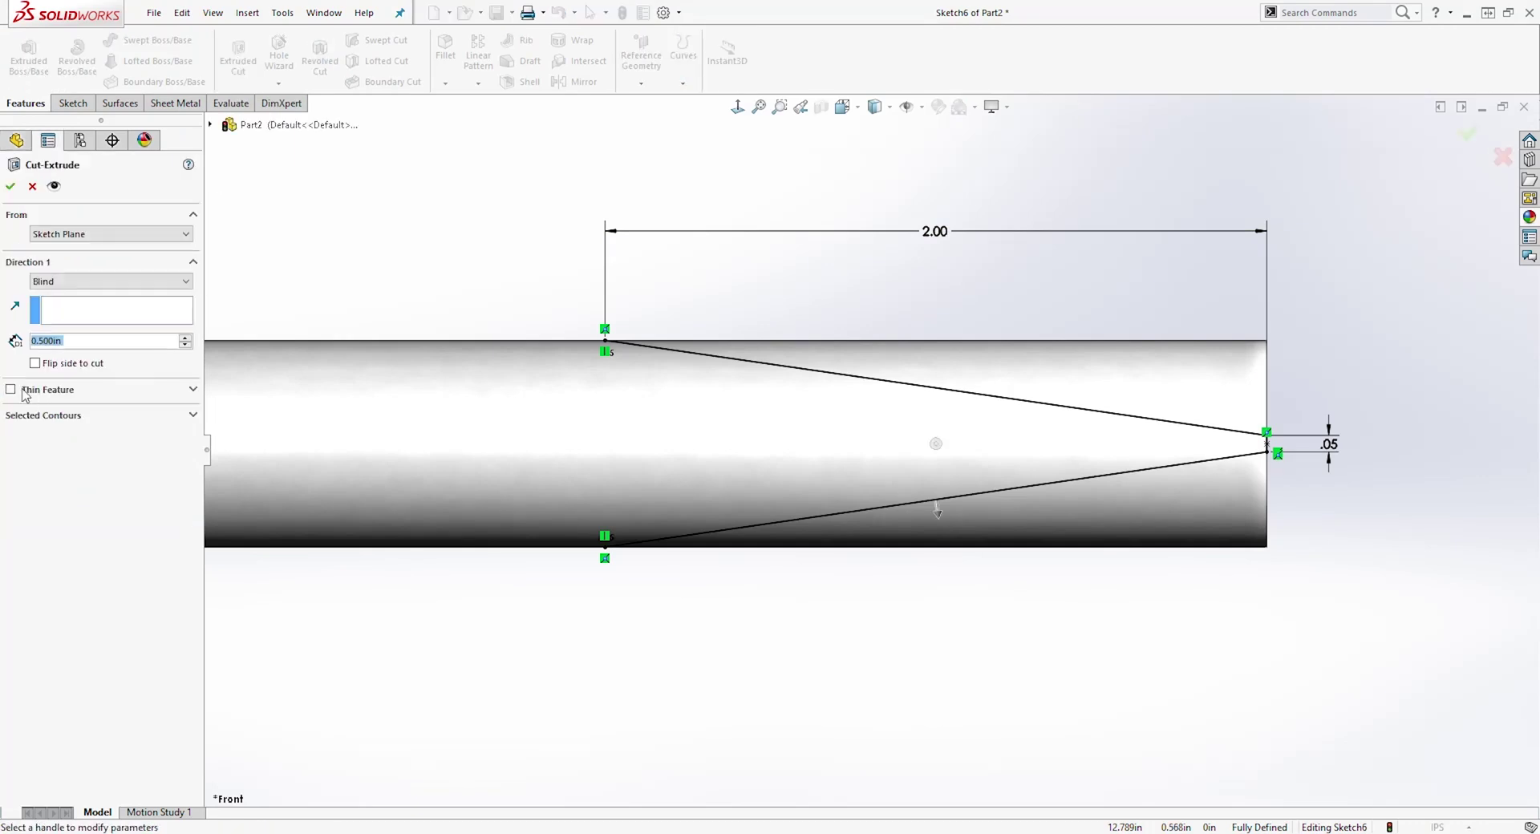
{"action": "left_click", "coordinate": [10, 390]}
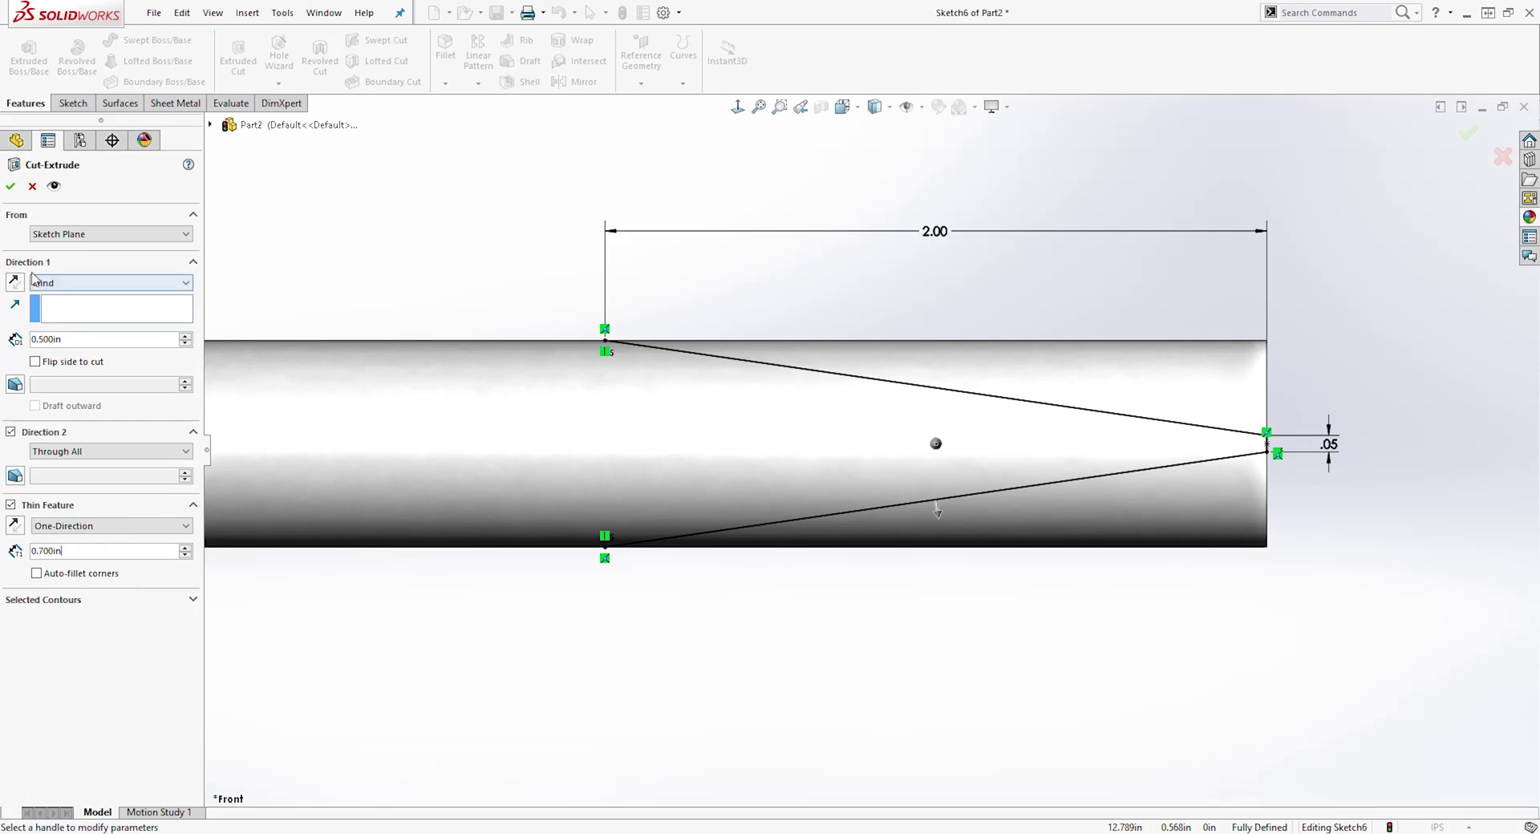
{"action": "left_click", "coordinate": [60, 290]}
{"action": "left_click", "coordinate": [69, 313]}
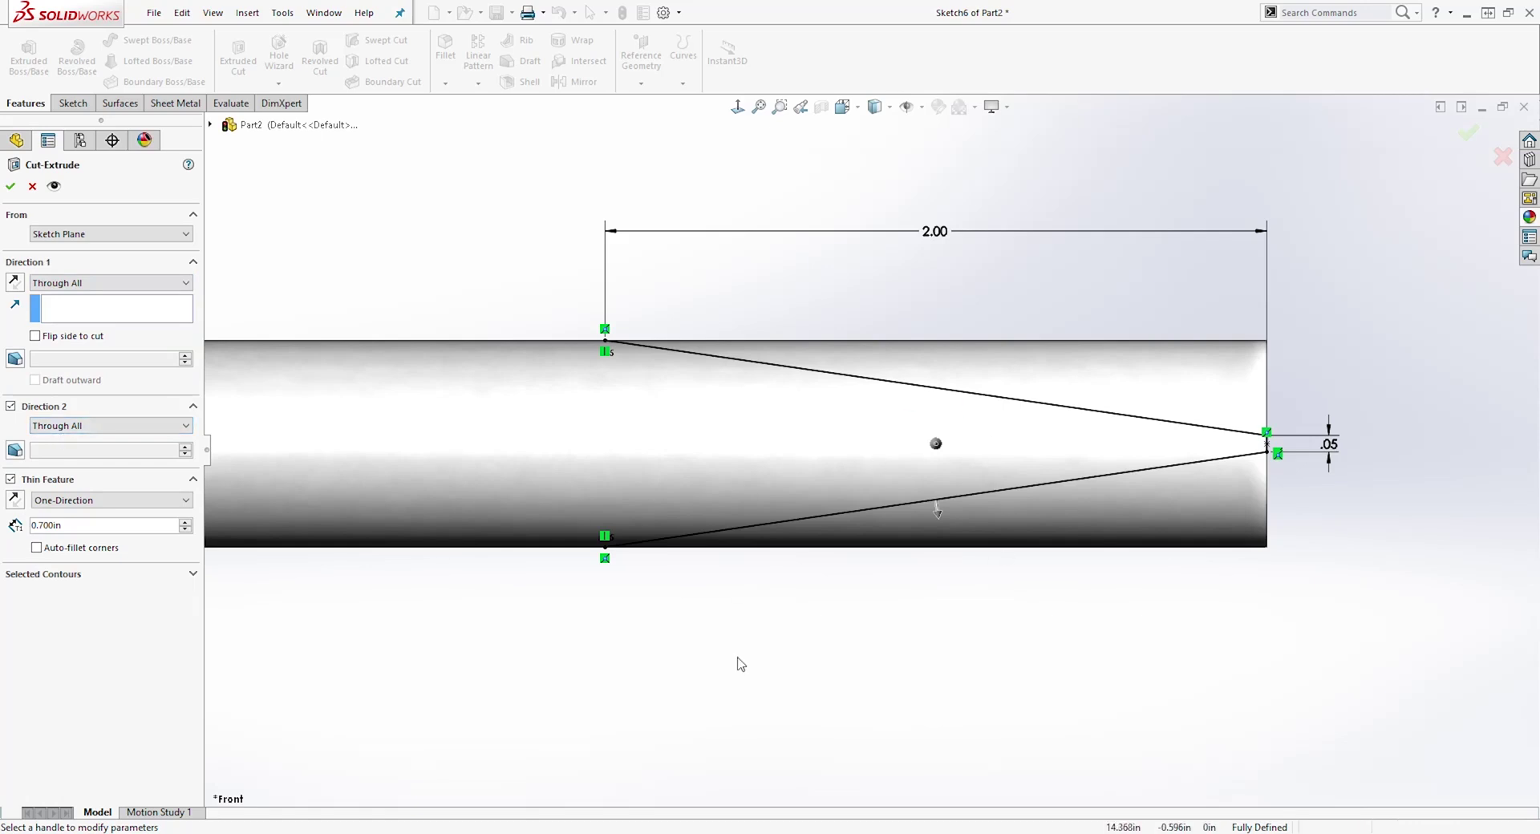
Step: Reverse the thin feature so it removes material outside the sloped lines, and complete the cut
{"action": "left_click", "coordinate": [16, 500]}
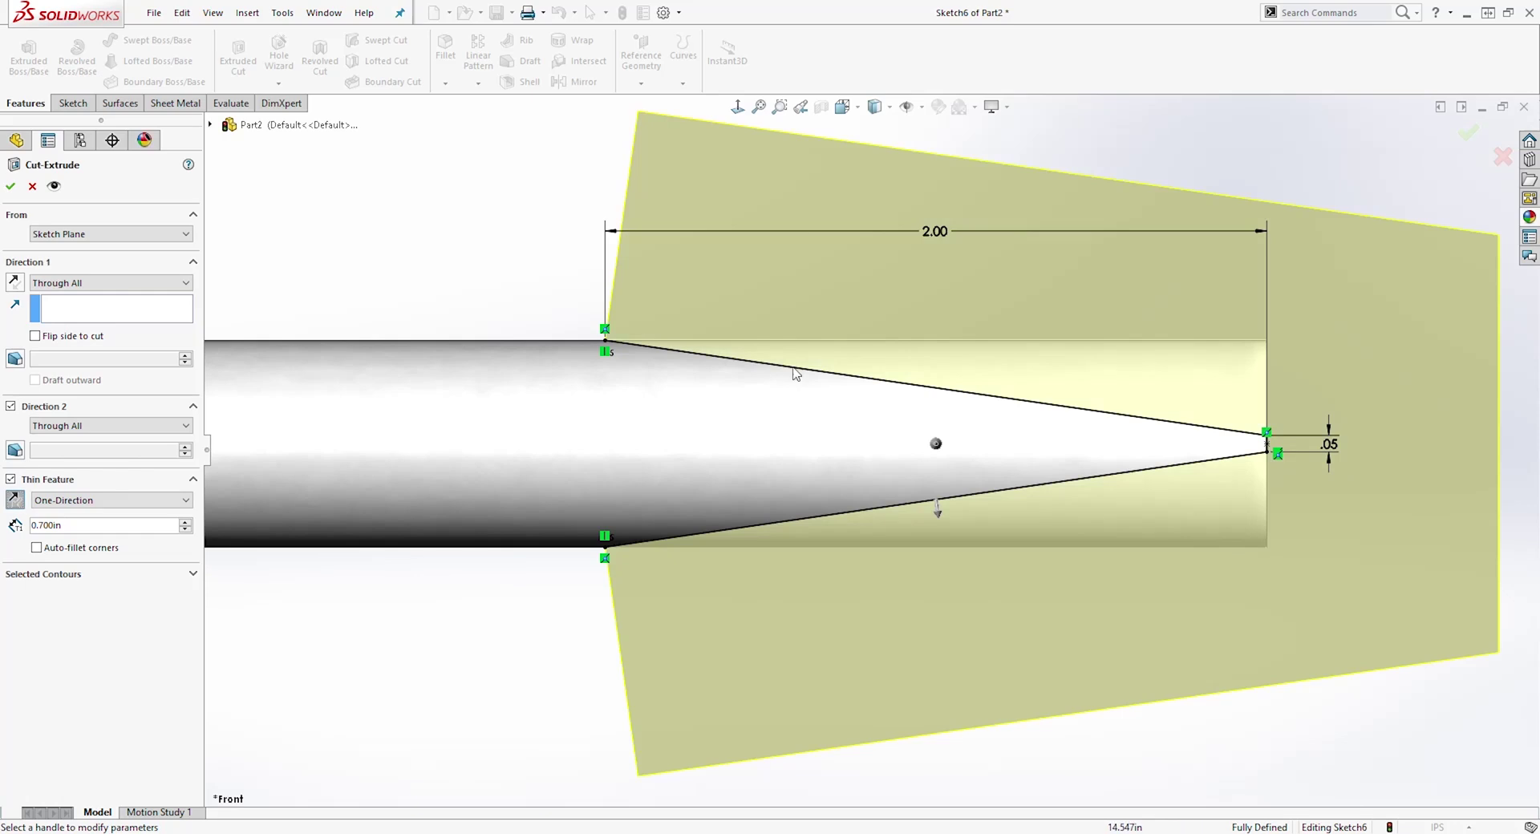
{"action": "left_click", "coordinate": [16, 503]}
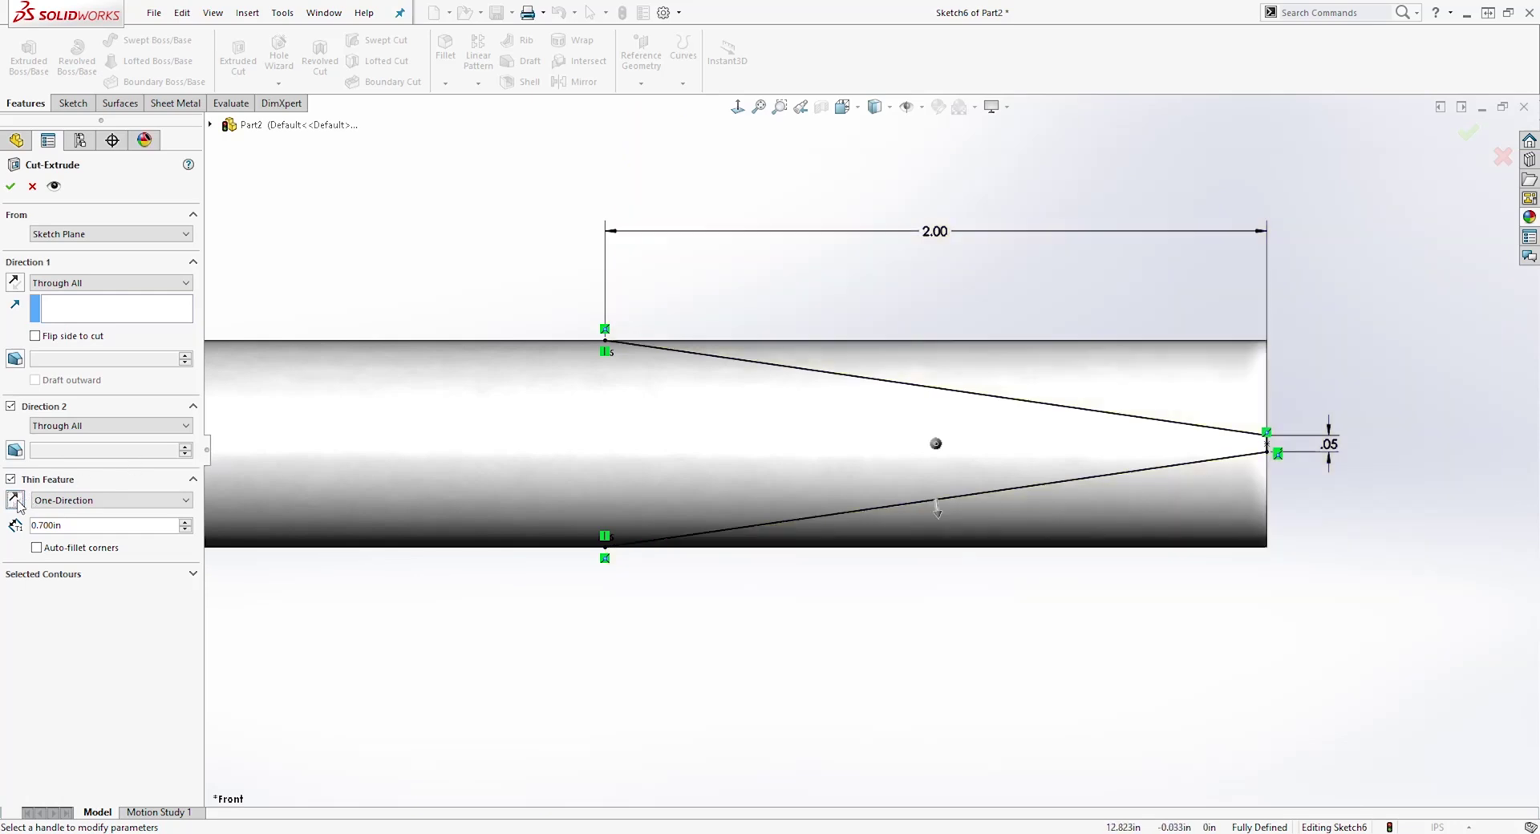
{"action": "left_click", "coordinate": [15, 501]}
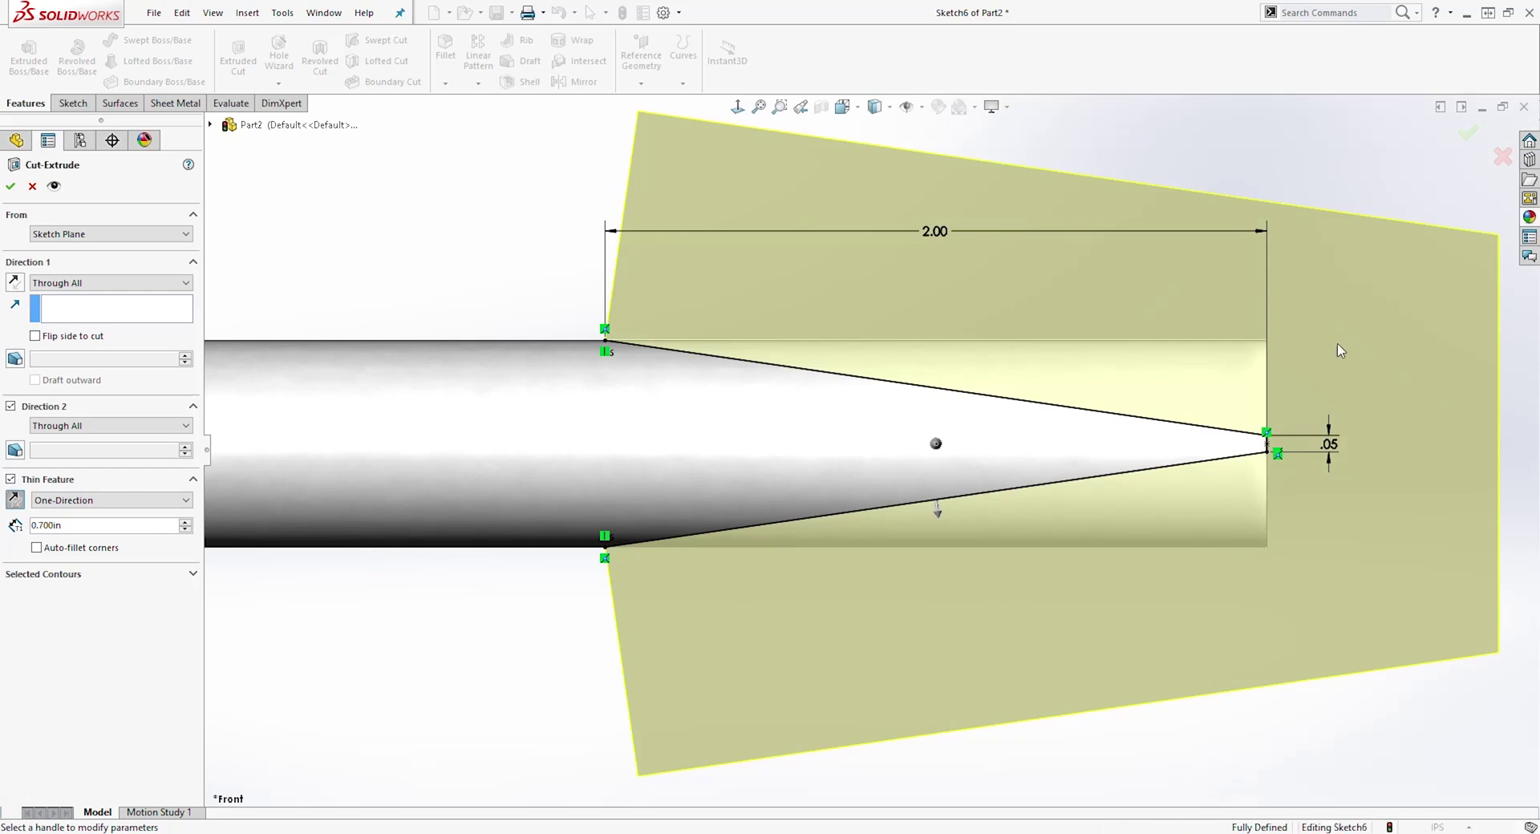
{"action": "key", "text": "z"}
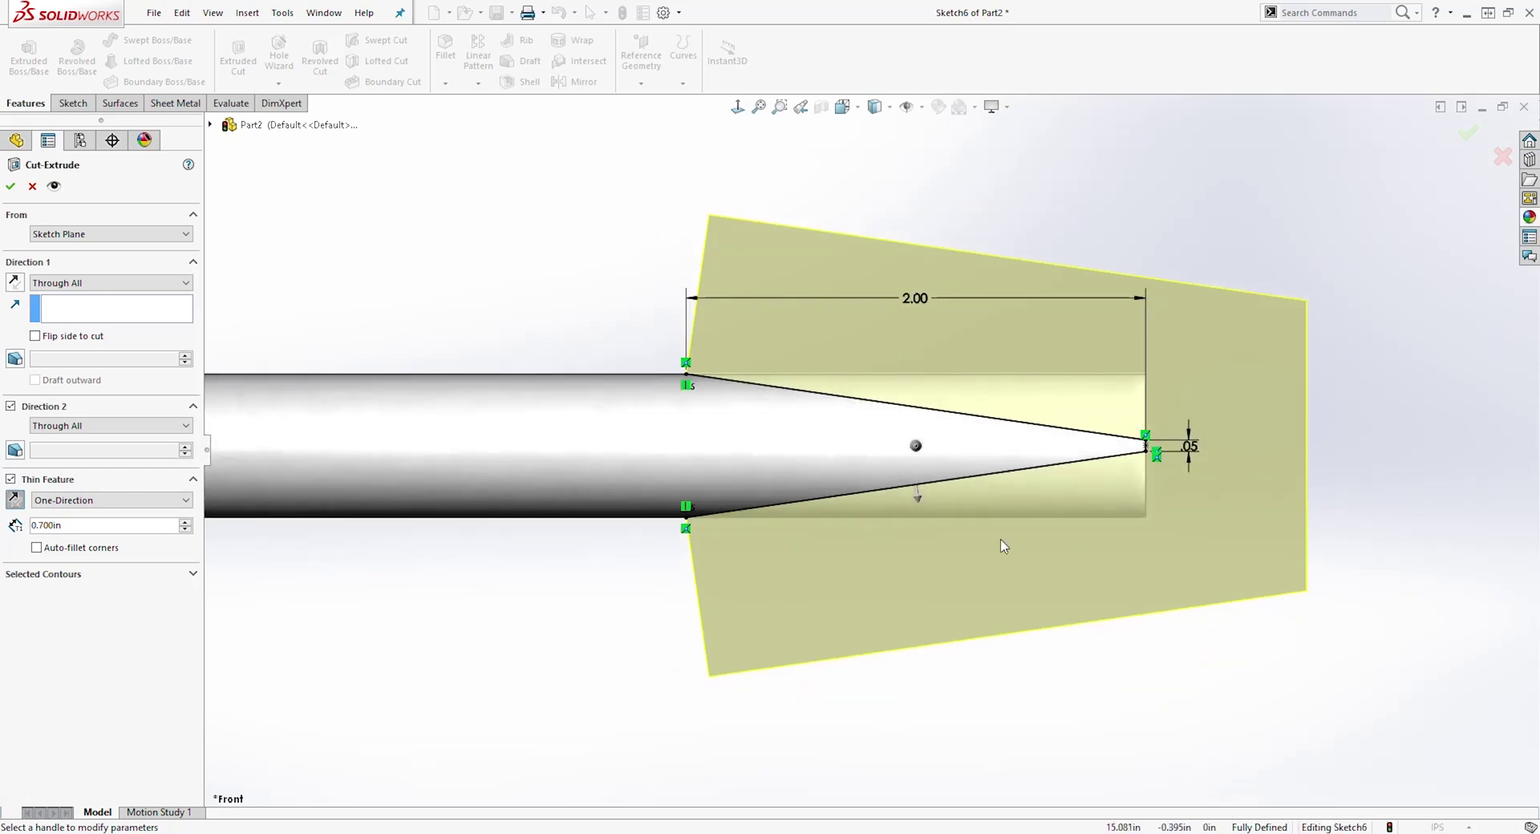
{"action": "left_click", "coordinate": [11, 186]}
{"action": "middle_click_drag", "start_coordinate": [681, 320], "coordinate": [706, 555]}
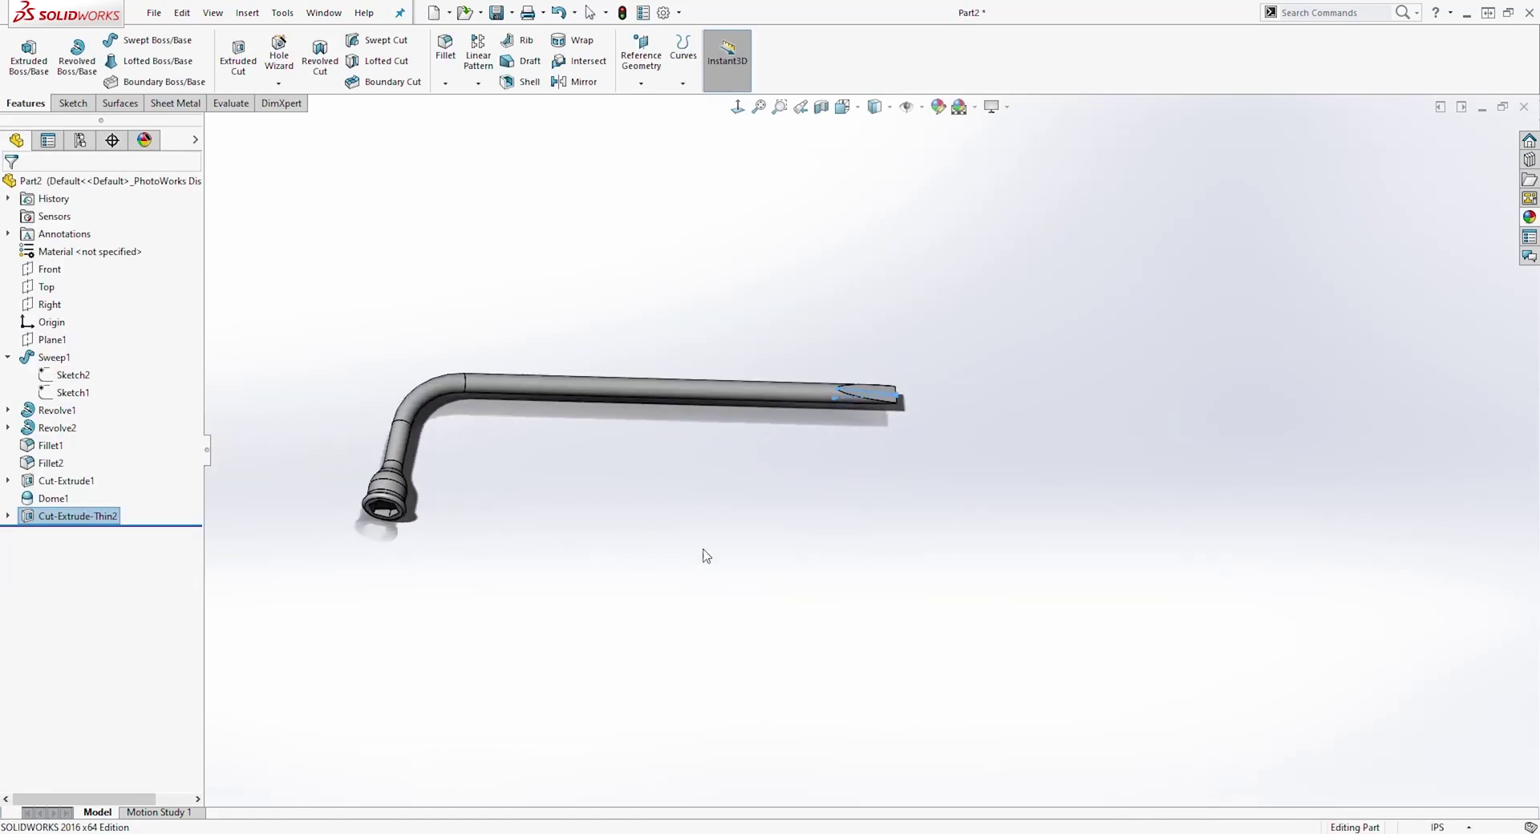
{"action": "key", "text": "Escape"}
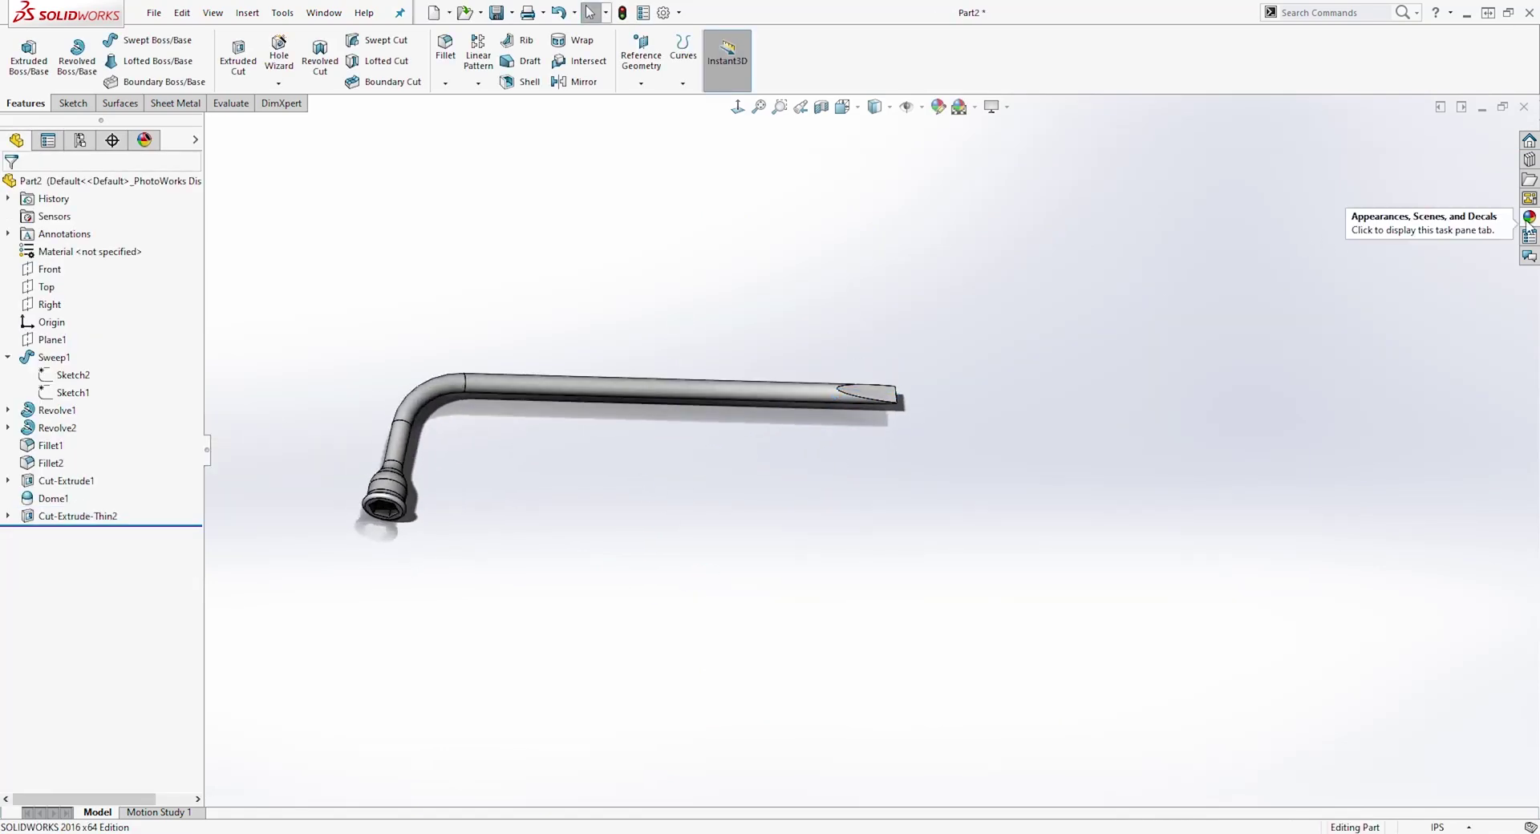
Step: Apply the painted candy apple red appearance to the whole part
{"action": "left_click", "coordinate": [1527, 220]}
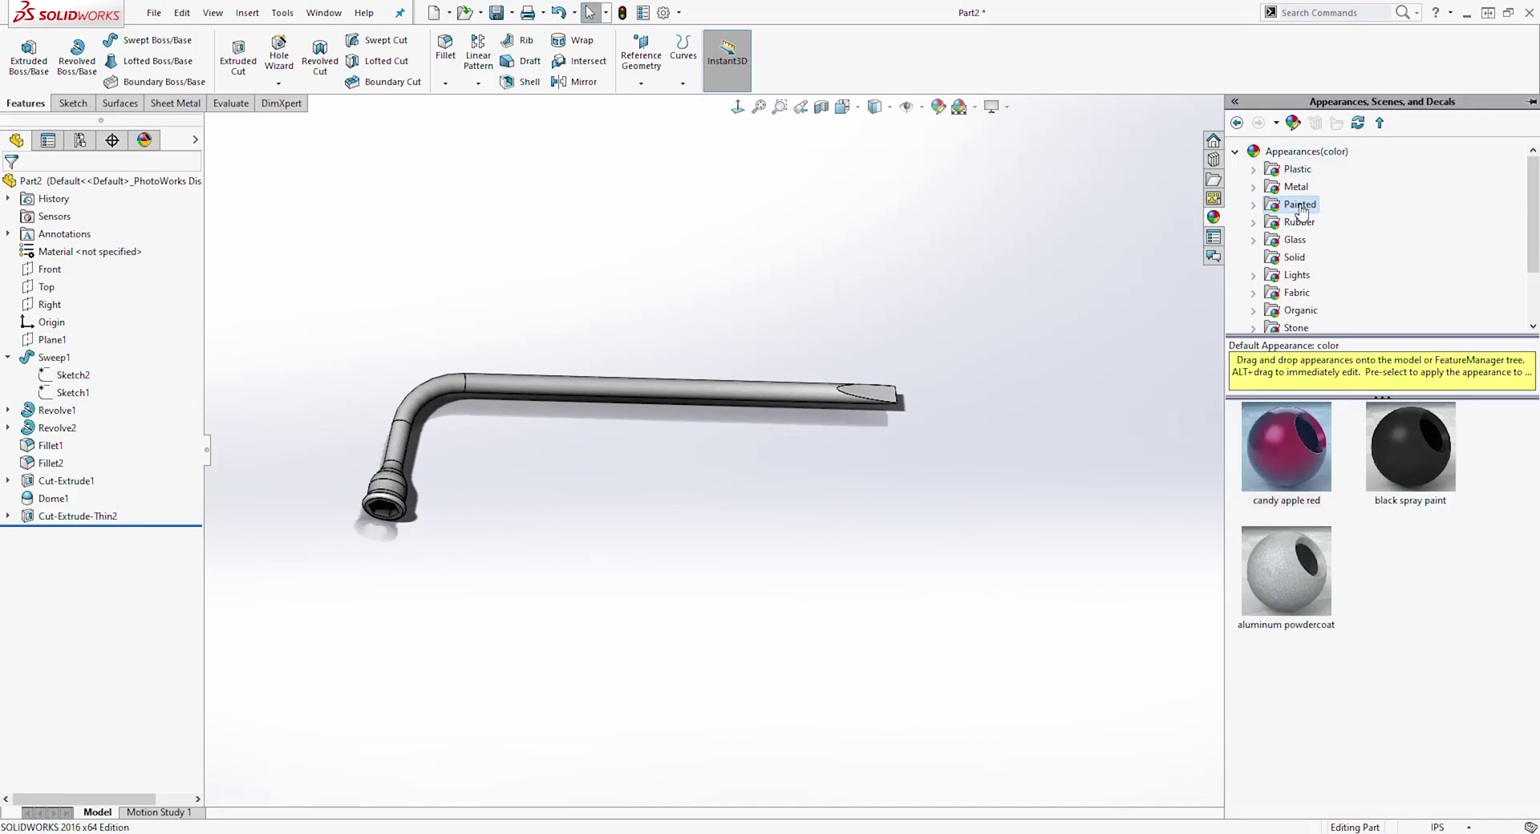
{"action": "left_click_drag", "start_coordinate": [1304, 450], "coordinate": [768, 394]}
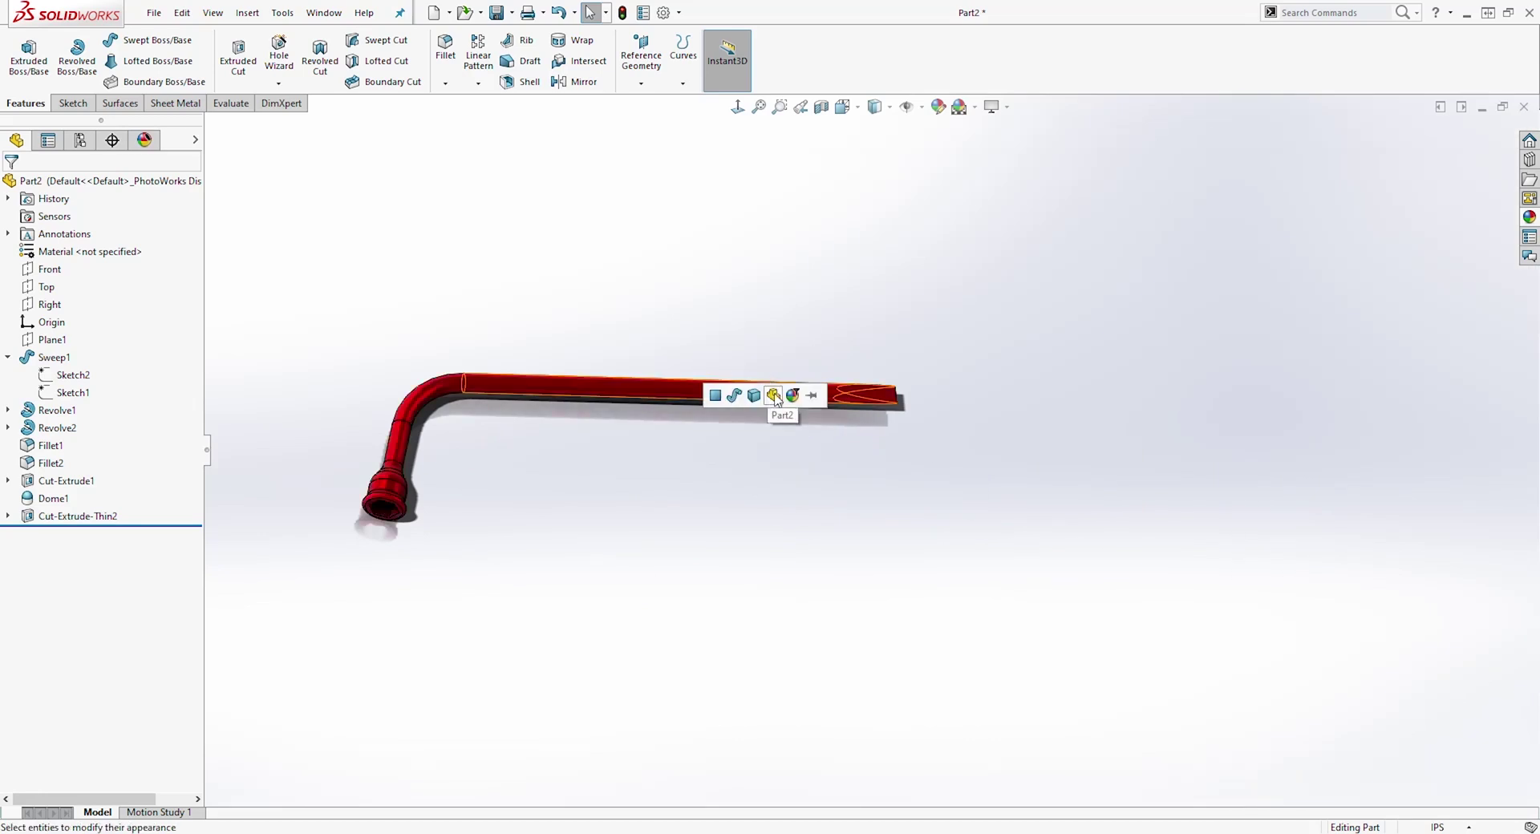
{"action": "left_click", "coordinate": [773, 395]}
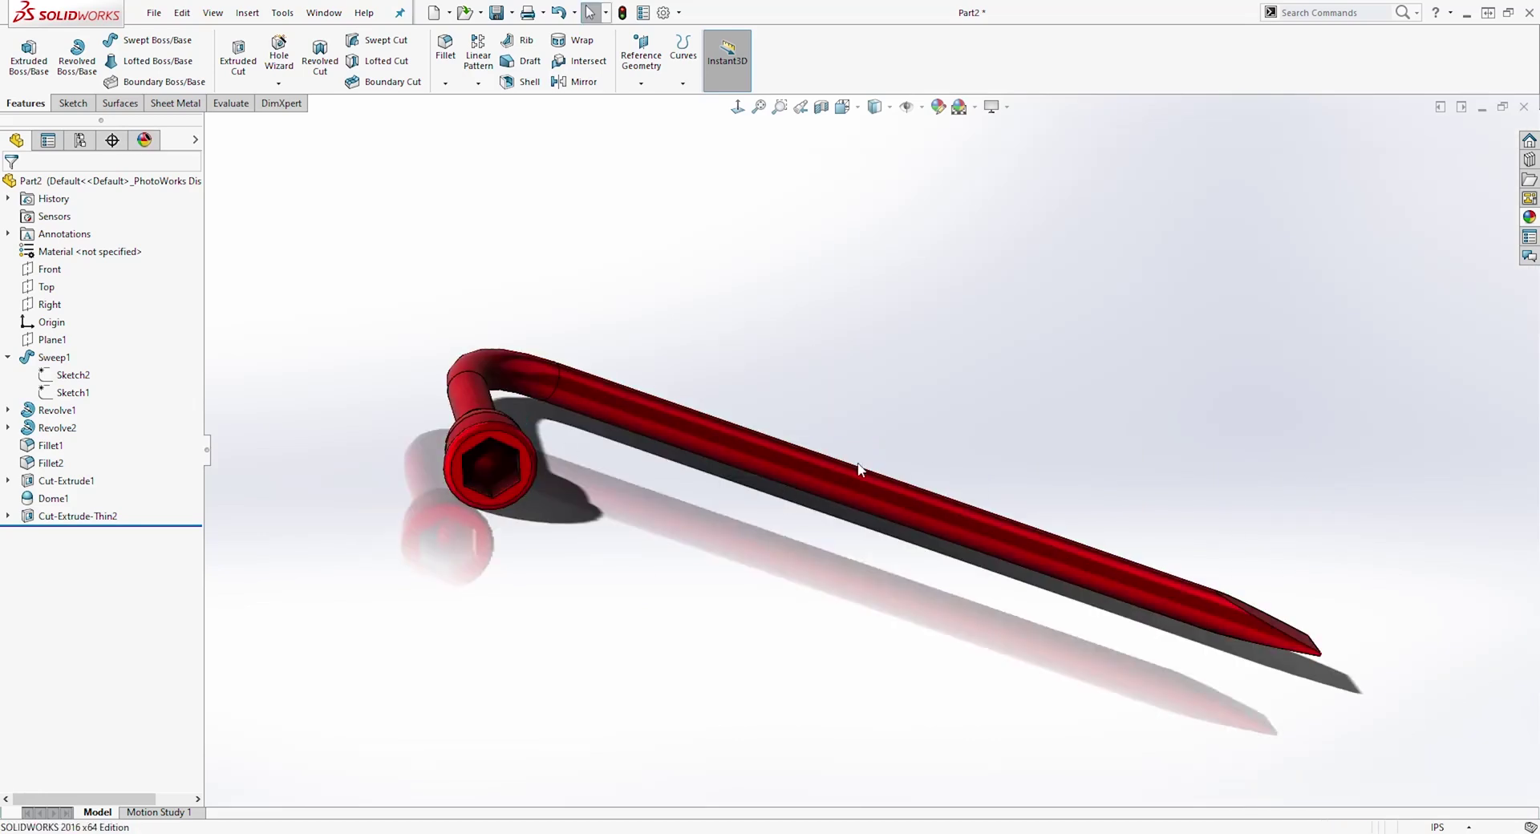